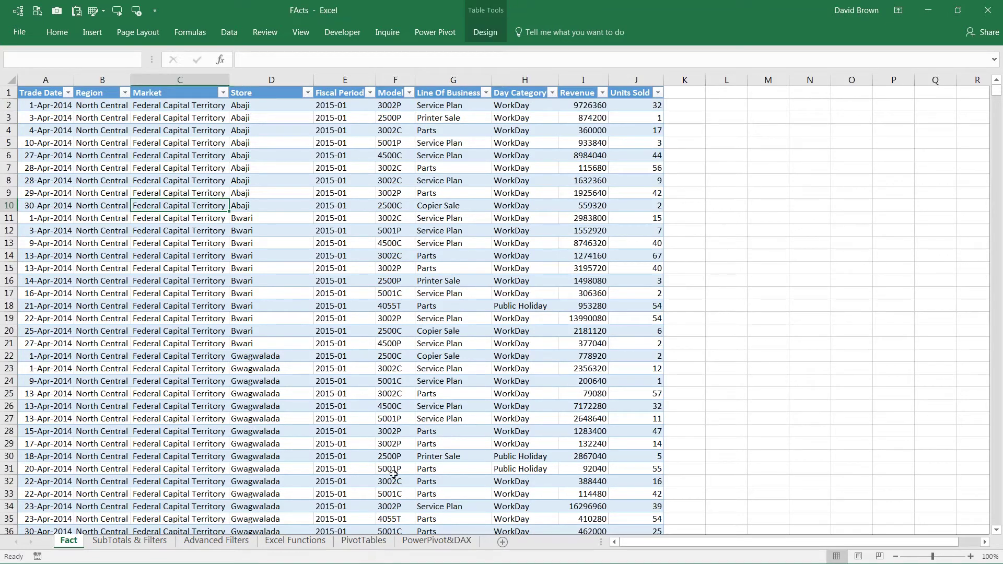
Select table rows 3 to 6, insert four blank rows, then remove them again.
key(ctrl+Up)
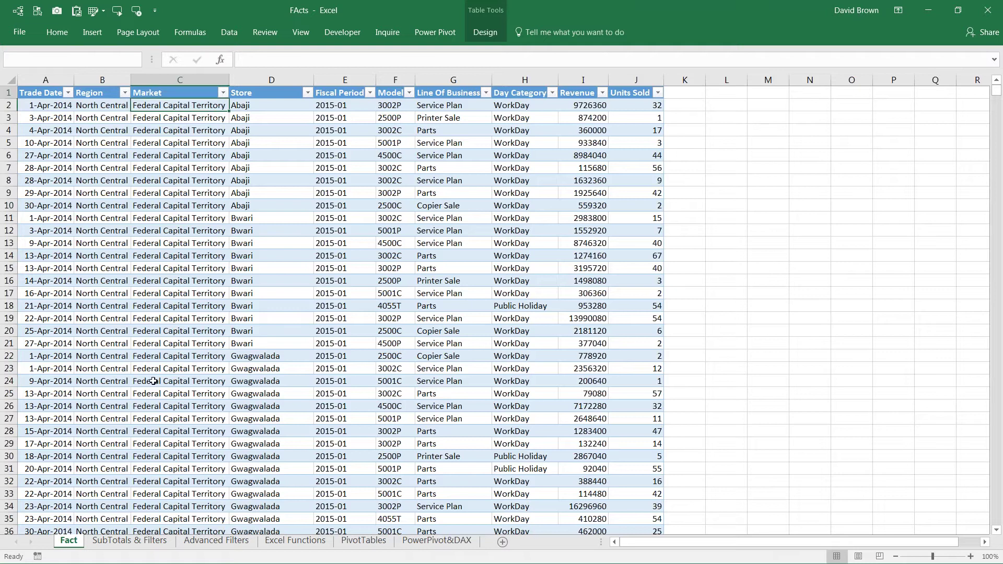
key(ctrl+Home)
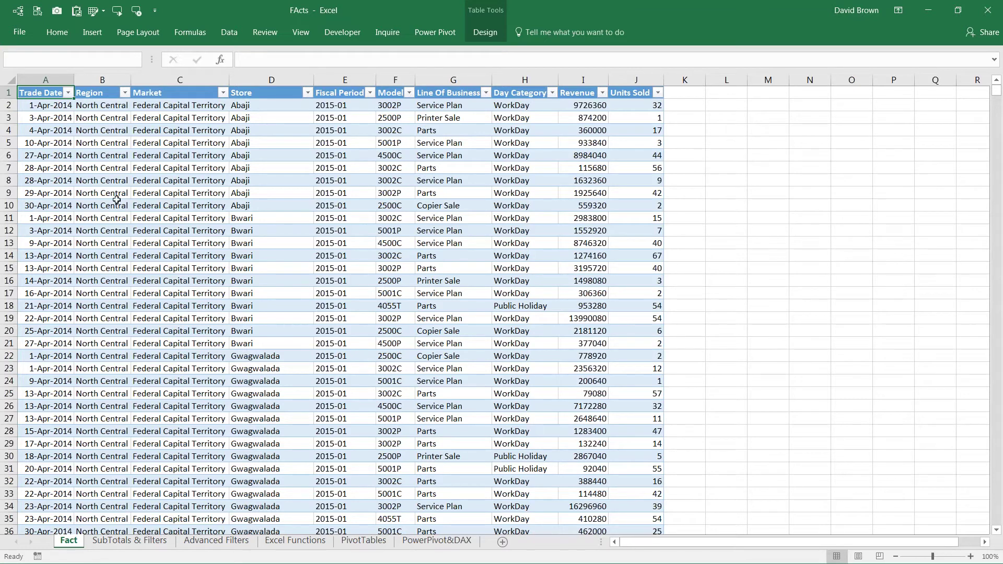
click(110, 132)
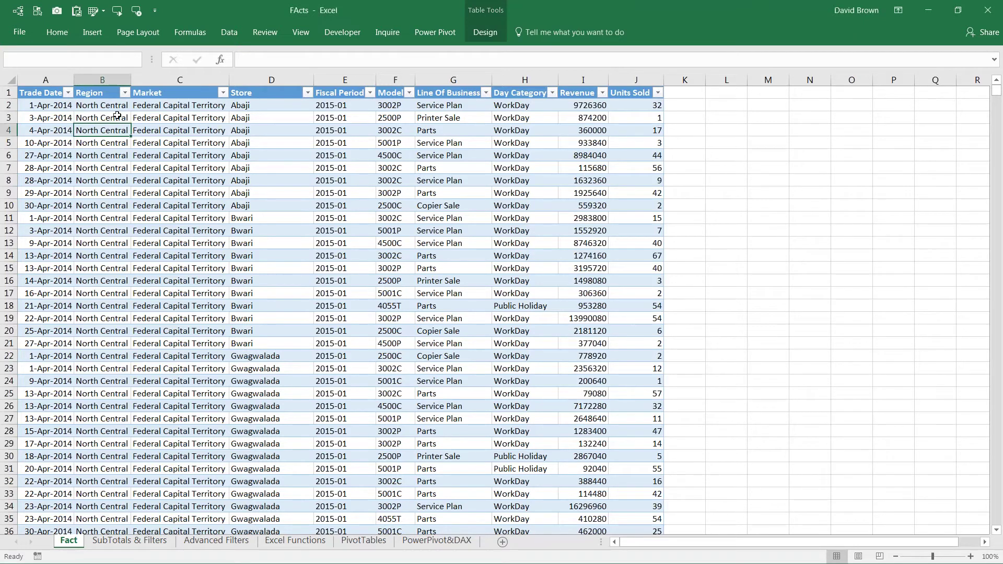
click(8, 92)
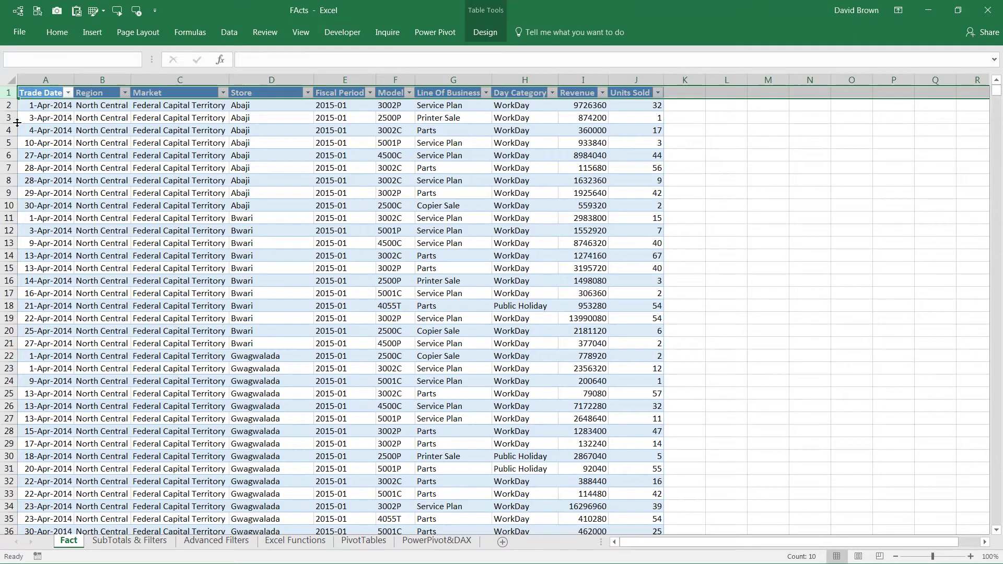
click(8, 105)
drag(9, 117, 8, 130)
shift+click(9, 151)
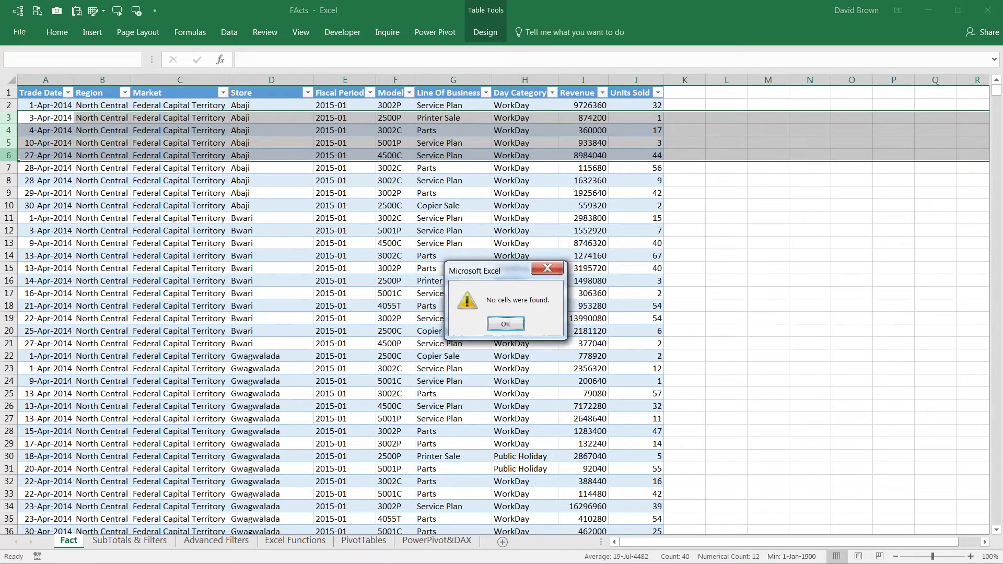
key(Return)
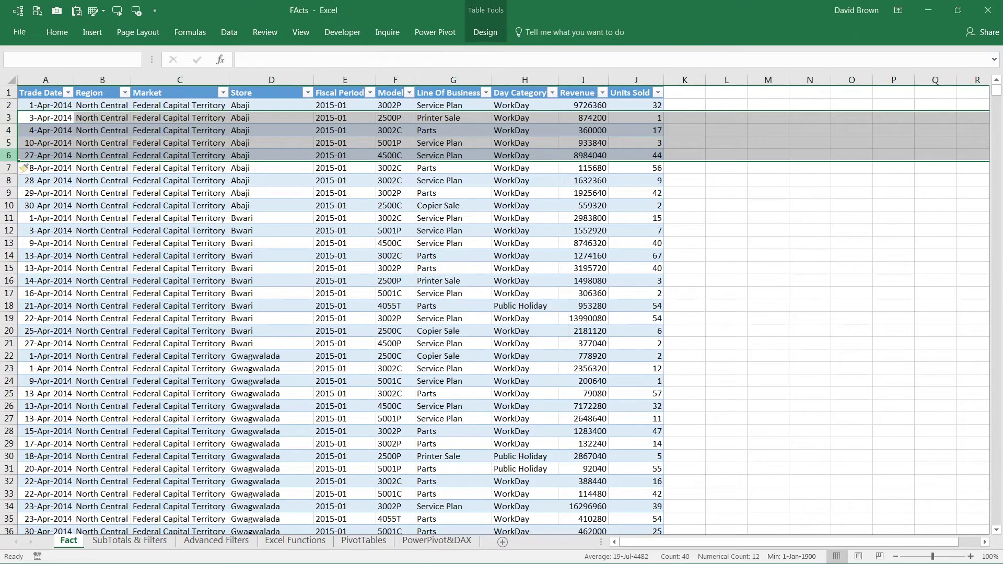
key(ctrl+plus)
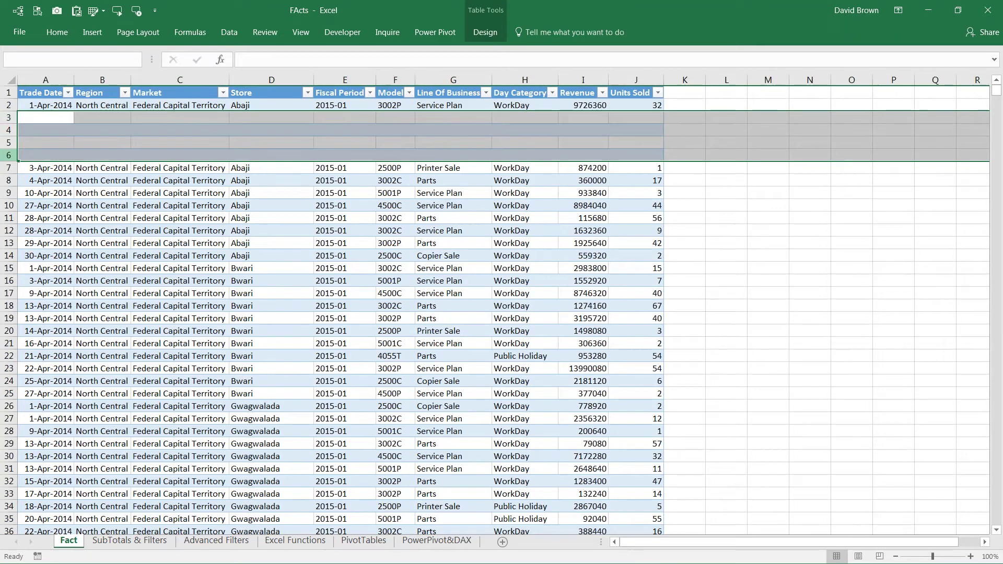
key(ctrl+minus)
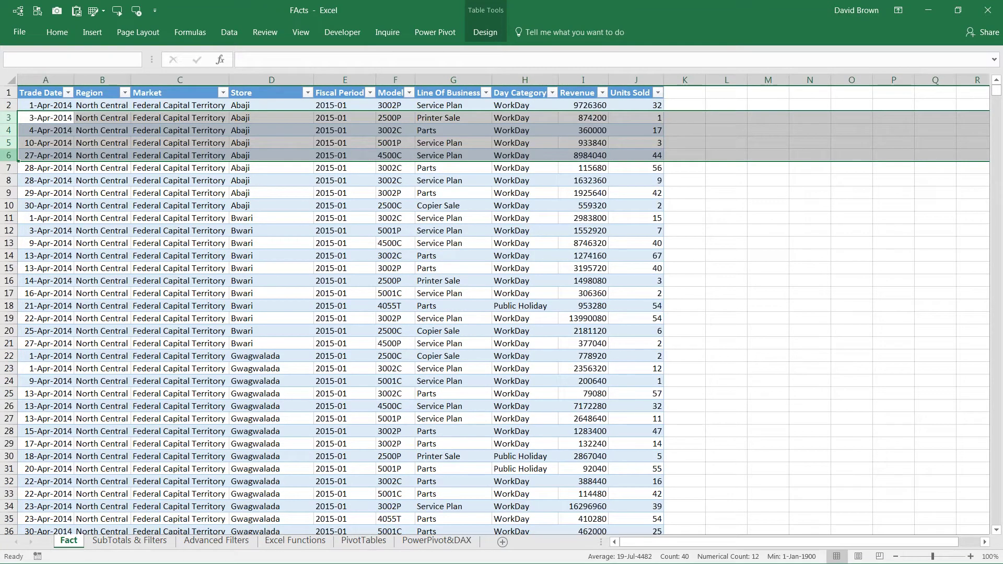
Select Region cells and empty cells K3:K12, then move across the header and first record.
drag(102, 117, 102, 142)
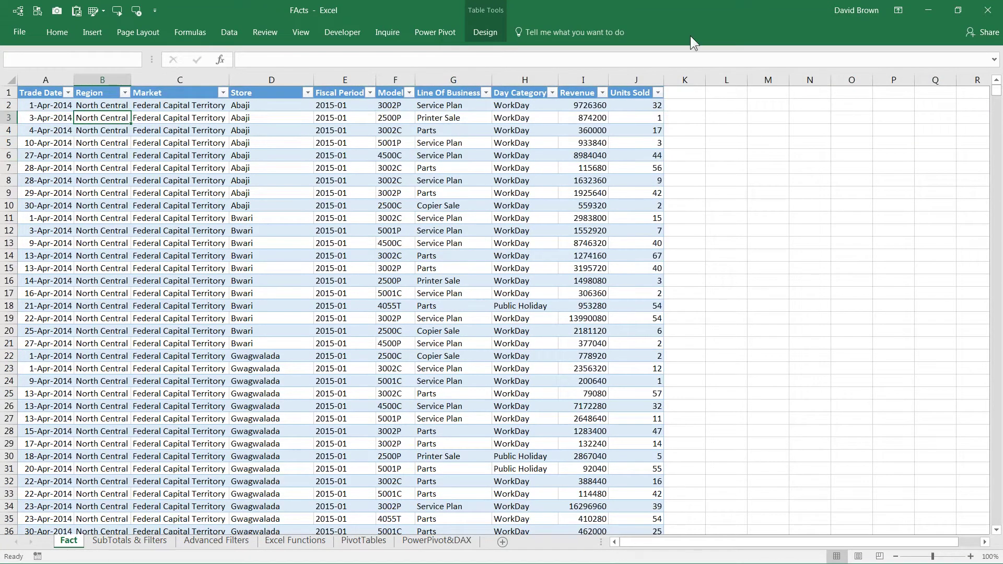
drag(681, 118, 673, 238)
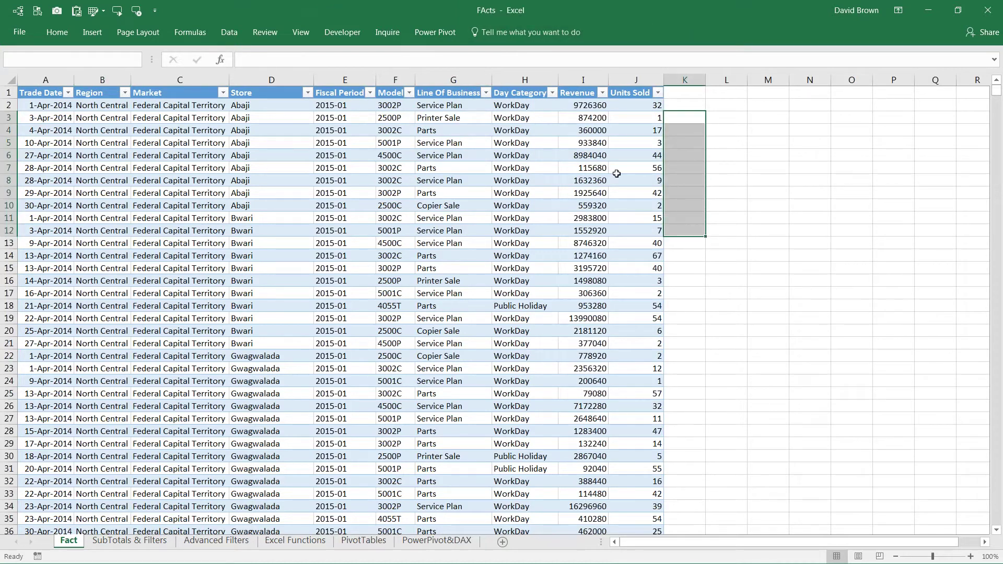
click(552, 177)
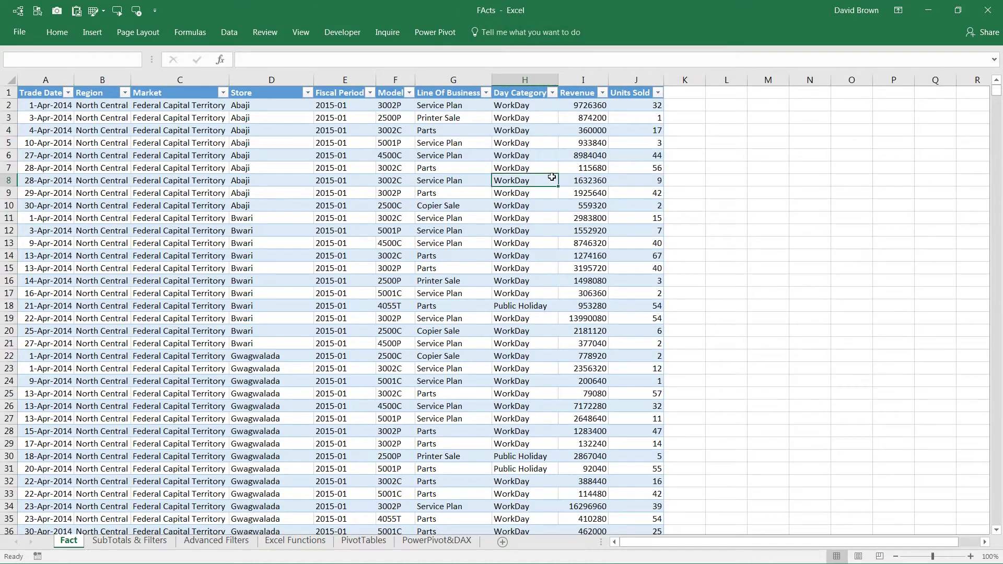
key(ctrl+Up)
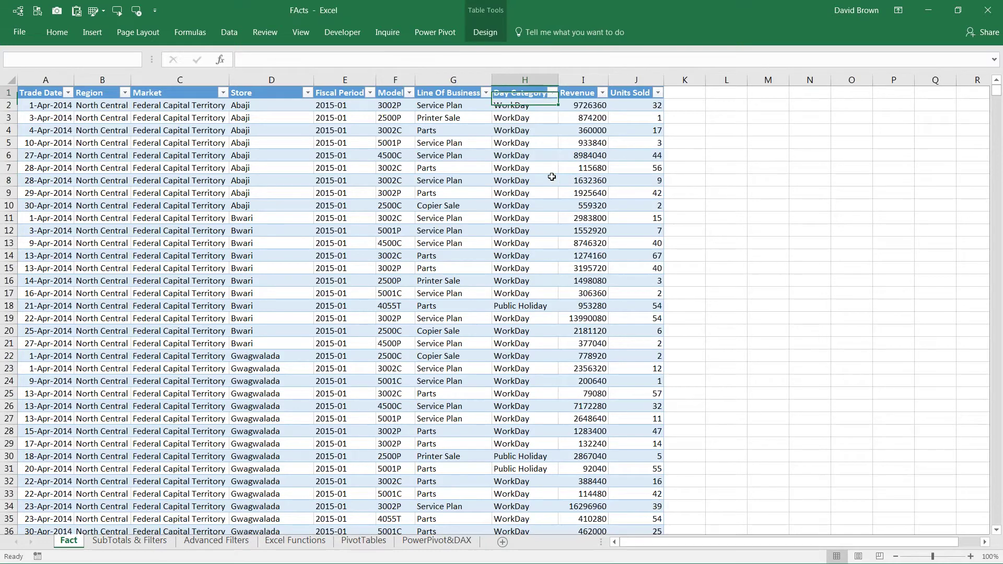
key(Left)
key(ctrl+Left)
key(Down)
key(Right)
key(Right)
key(Right)
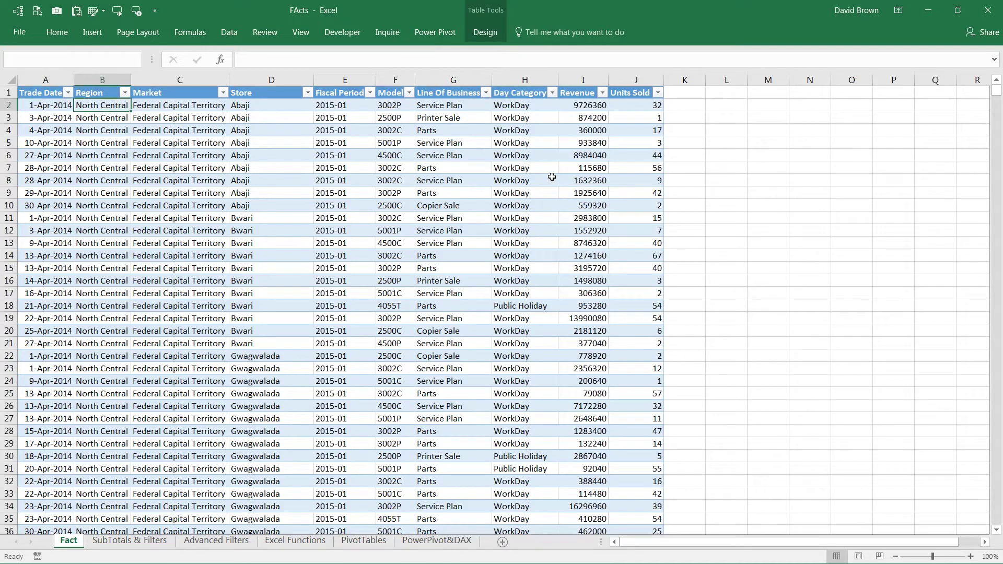
key(Right)
key(Right)
key(Right)
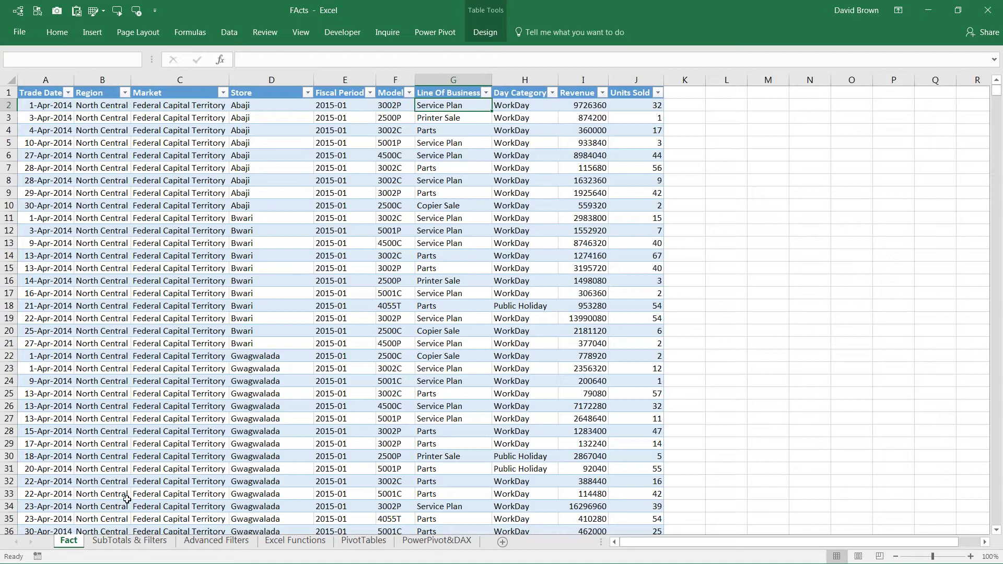
On the SubTotals & Filters sheet, select the first record and extend the selection to row 12.
click(123, 544)
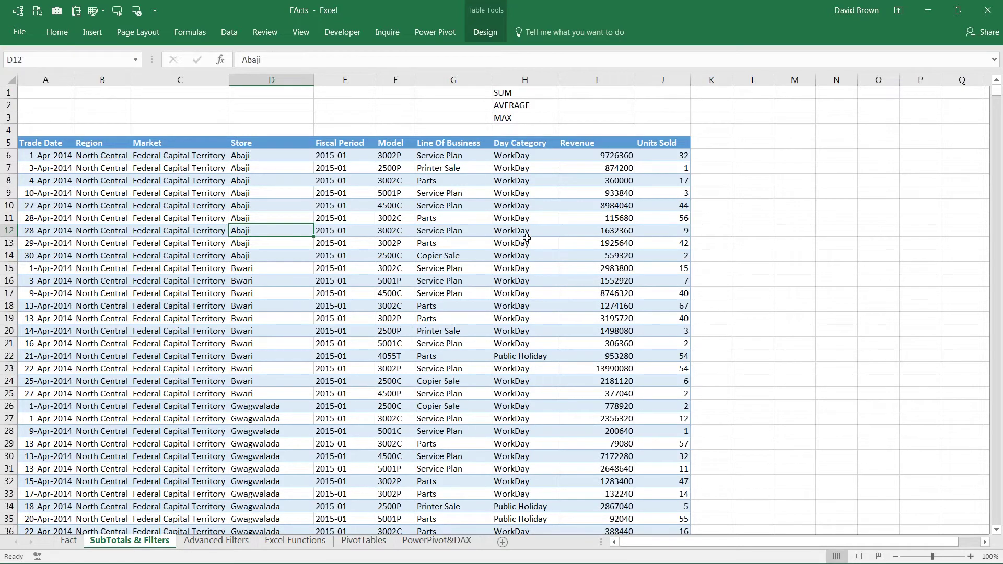
click(449, 169)
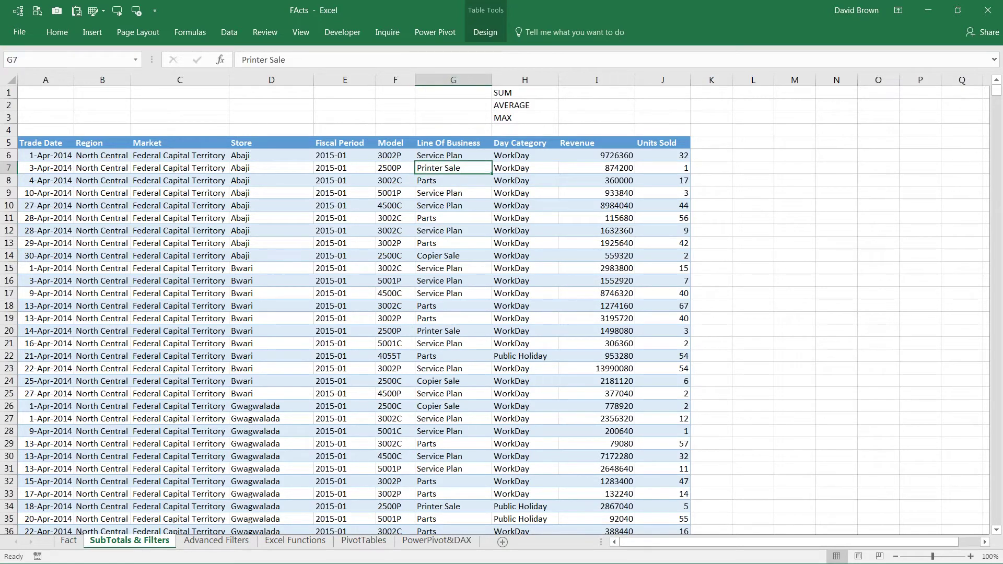
key(Left)
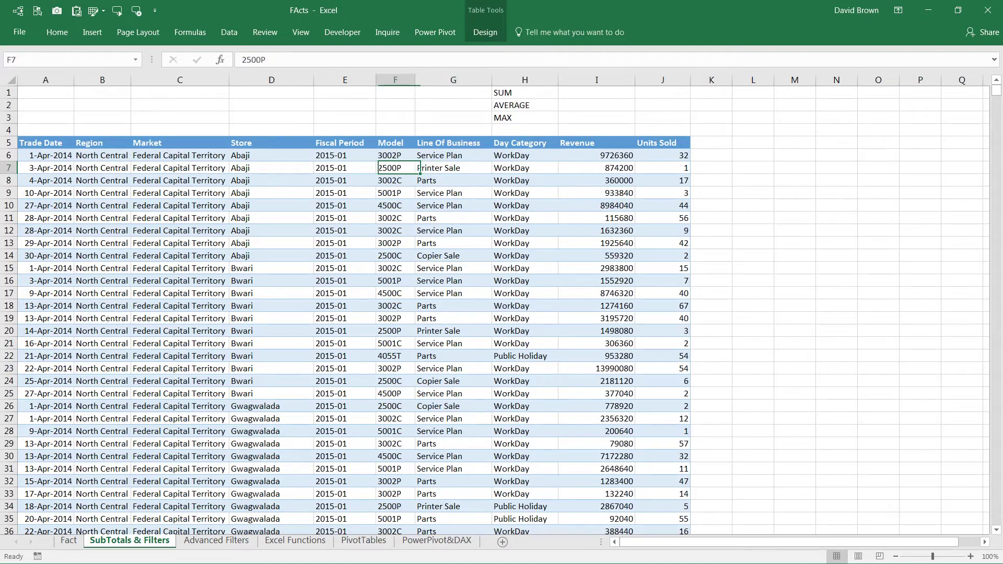
key(Left)
key(Left)
key(Left)
key(Left)
key(Left)
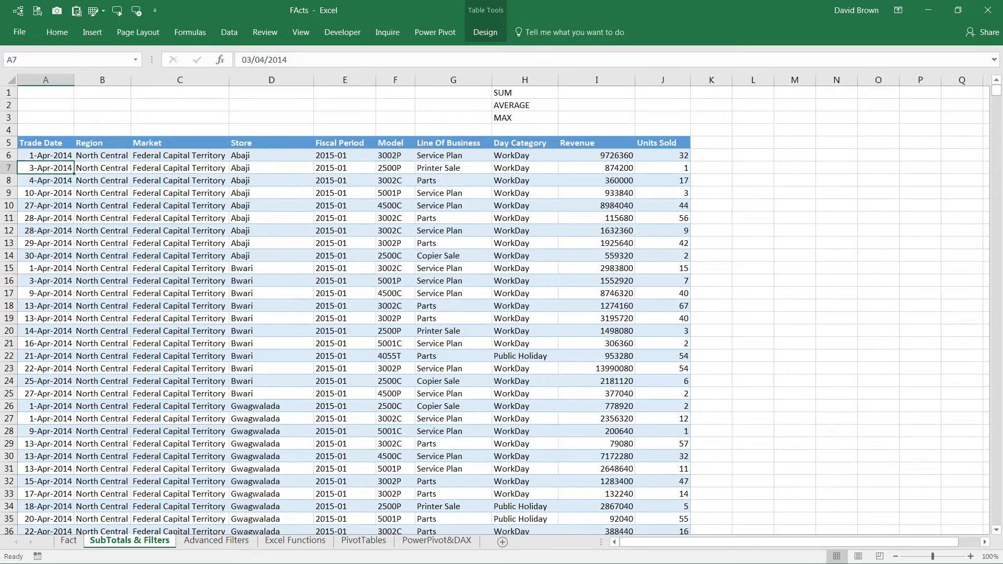
key(Right)
key(Left)
key(Up)
key(shift+Right)
key(shift+Right)
key(shift+Right)
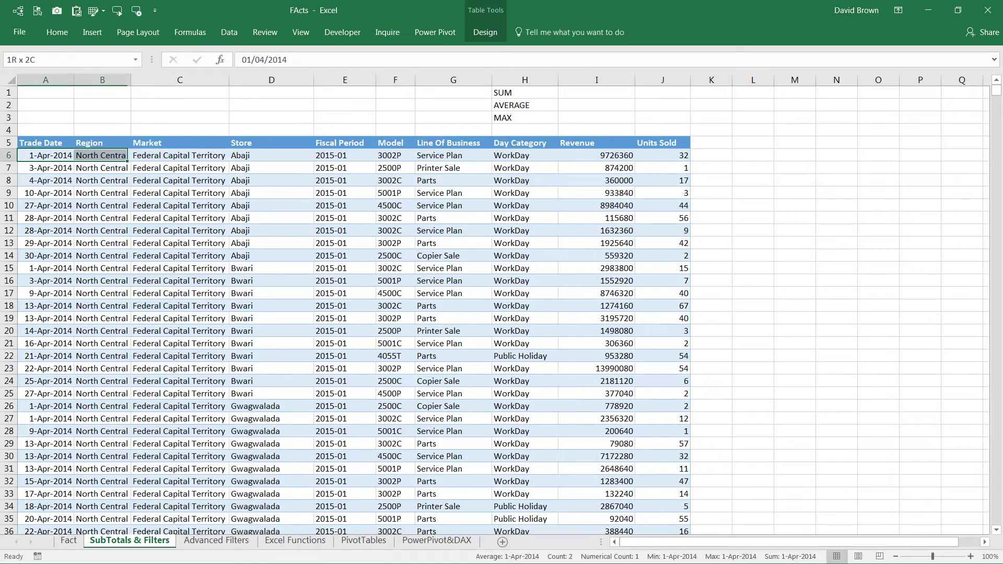
key(shift+Right)
key(shift+Right)
key(shift+Right)
key(shift+Right)
key(shift+Right)
key(shift+Right)
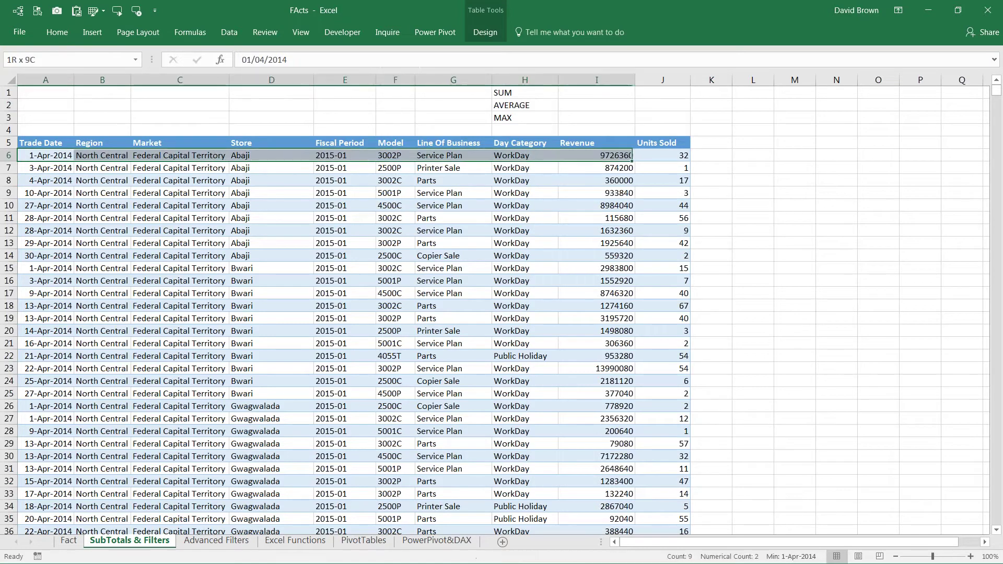
key(shift+Down)
key(shift+Down)
key(shift+Down)
key(shift+Down)
key(shift+Down)
key(shift+Down)
key(shift+Down)
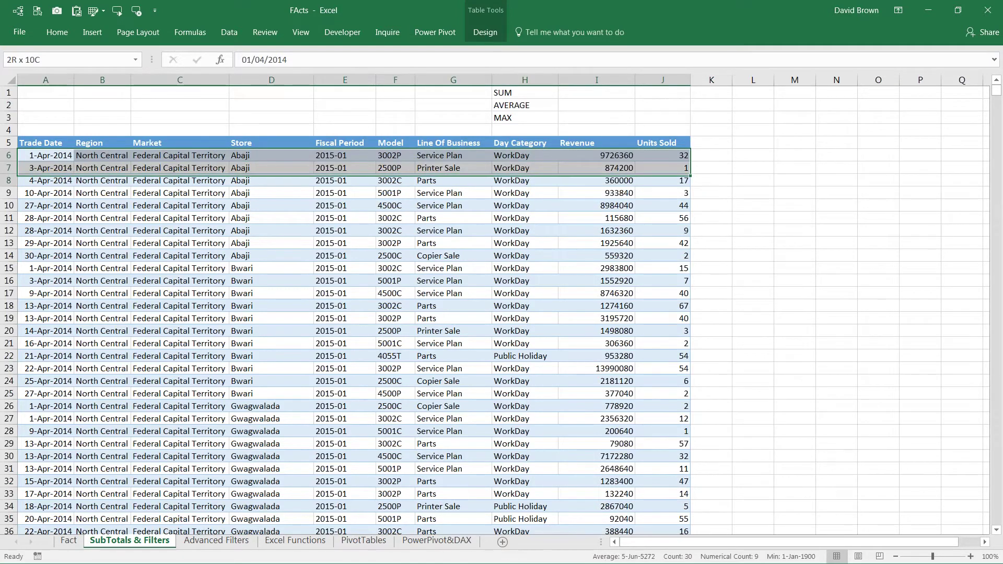
key(shift+Down)
key(shift+Down)
key(shift+Down)
key(shift+Down)
key(shift+Down)
key(shift+Down)
key(shift+Down)
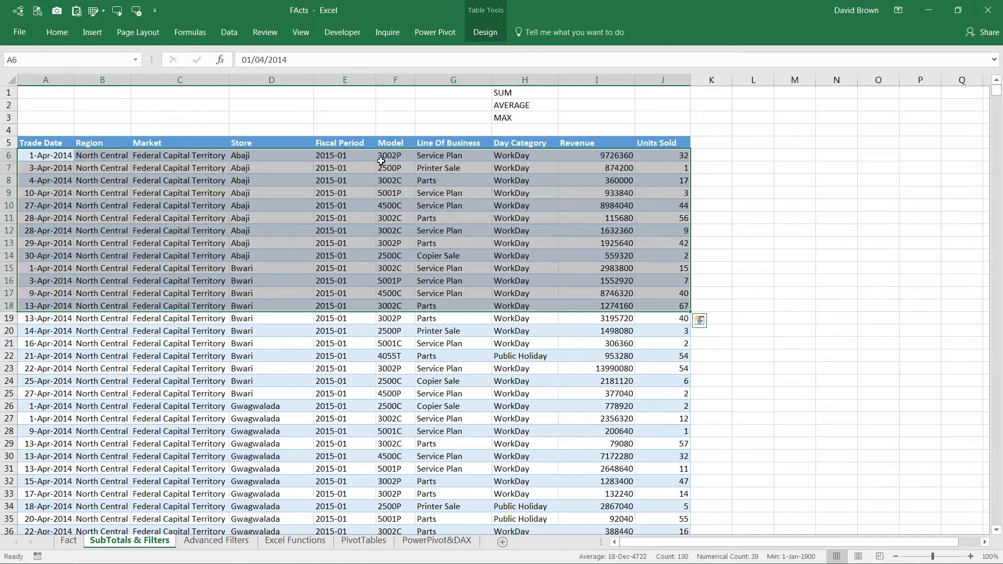
Select Region cells B6 to B8 and end on cell B7.
click(118, 200)
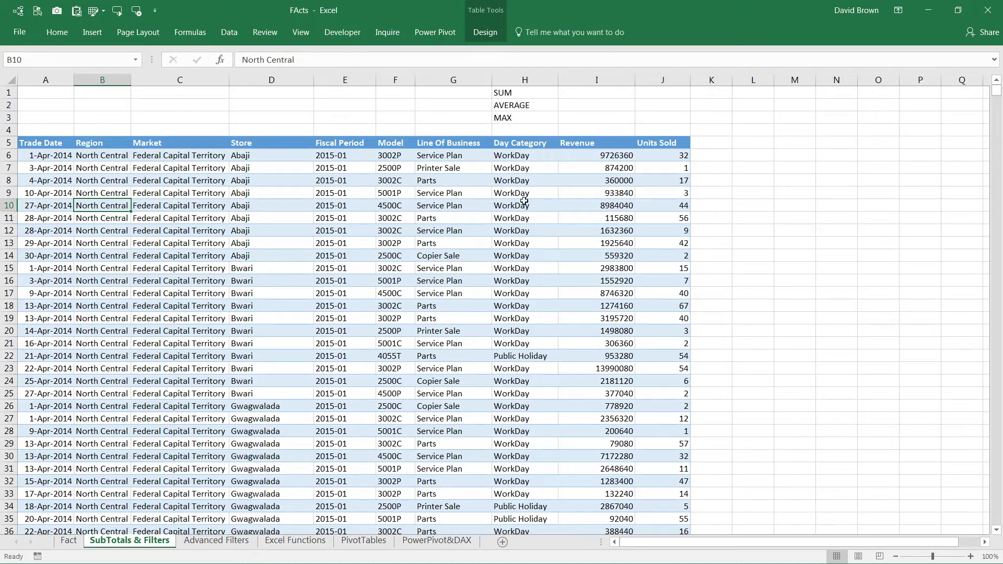
click(420, 178)
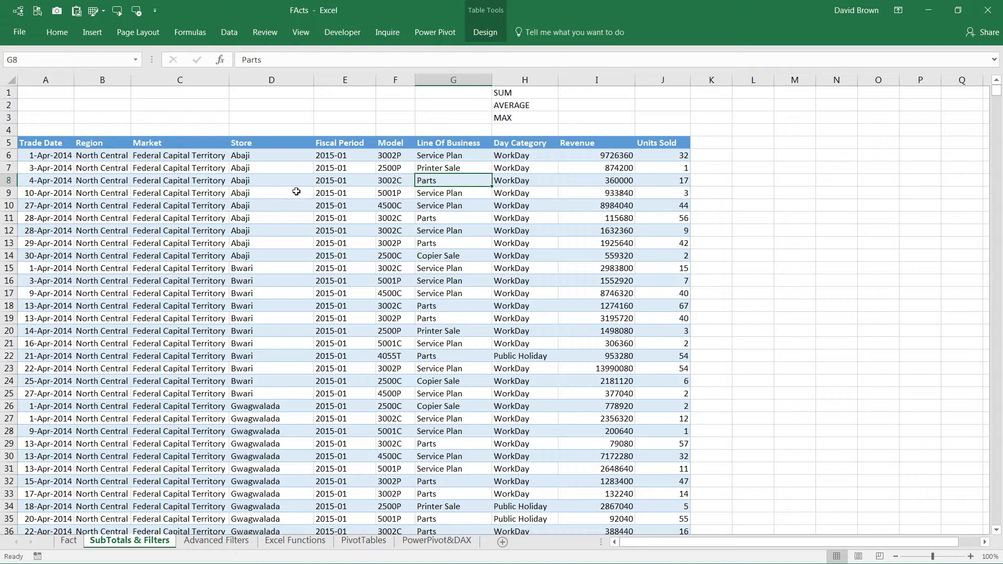
click(117, 157)
mouse_move(114, 166)
mouse_down()
mouse_move(112, 240)
mouse_move(113, 170)
mouse_move(112, 181)
mouse_up()
click(138, 194)
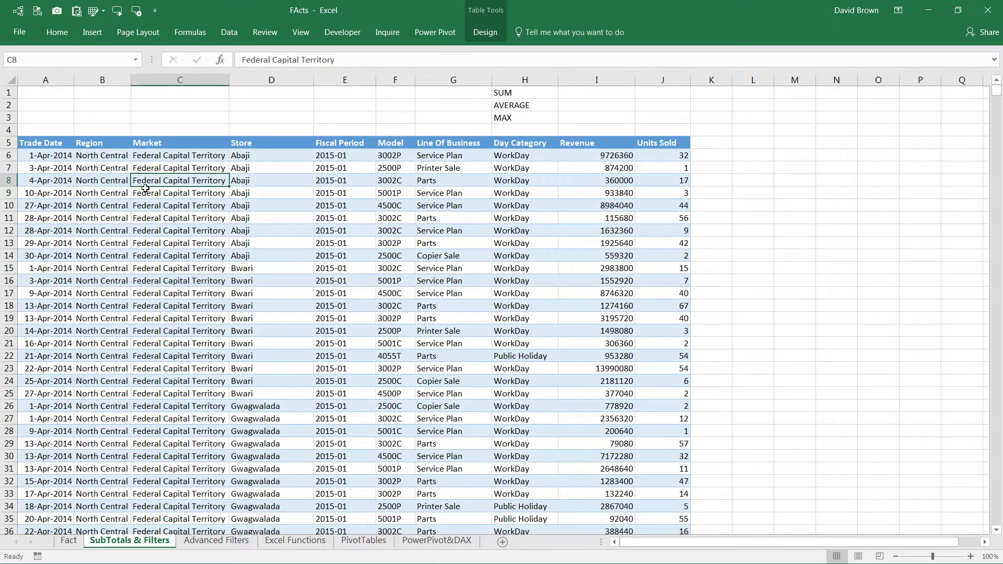
click(124, 167)
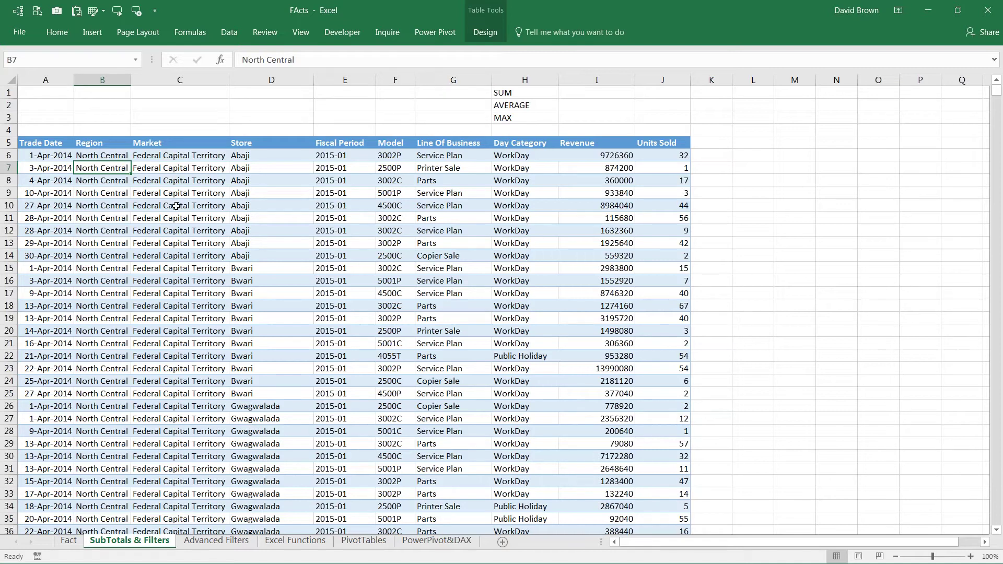
Turn on filter dropdowns for all table headers, leaving the Region filter unchanged.
click(231, 37)
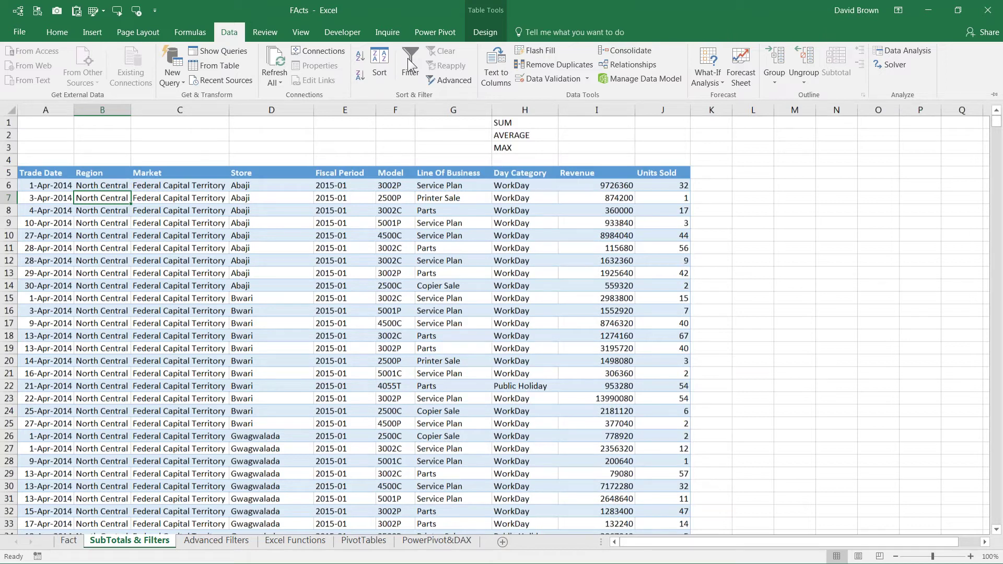
click(407, 58)
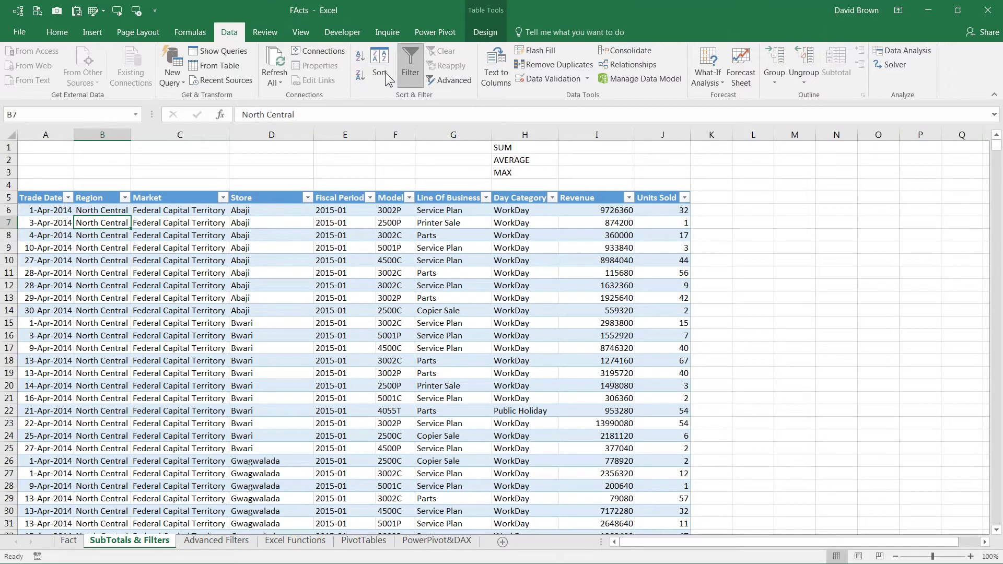
click(125, 197)
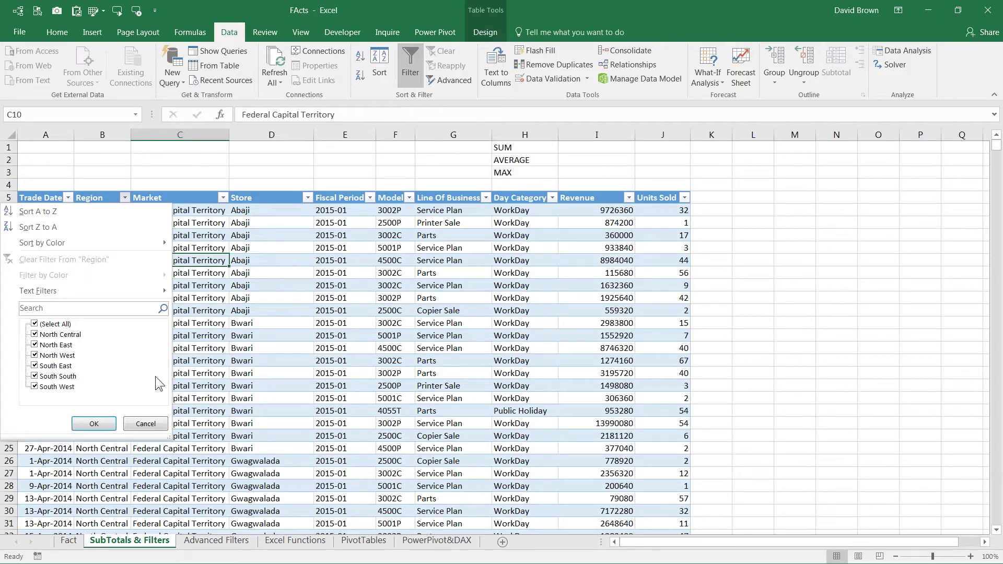
click(137, 423)
click(270, 313)
click(585, 148)
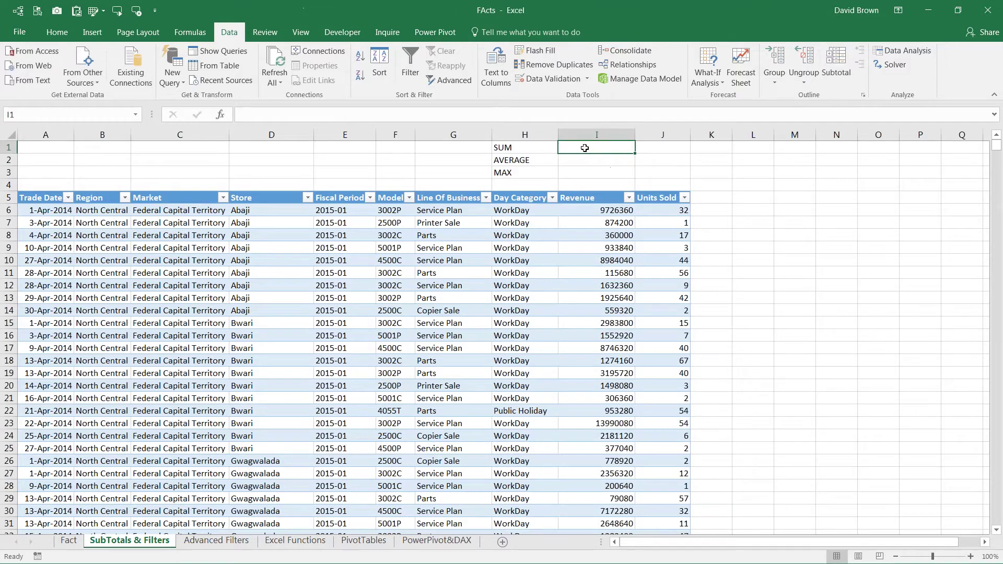
Enter =SUM over the whole Revenue column in I1, totalling 85,129,827,840.00.
drag(609, 211, 610, 310)
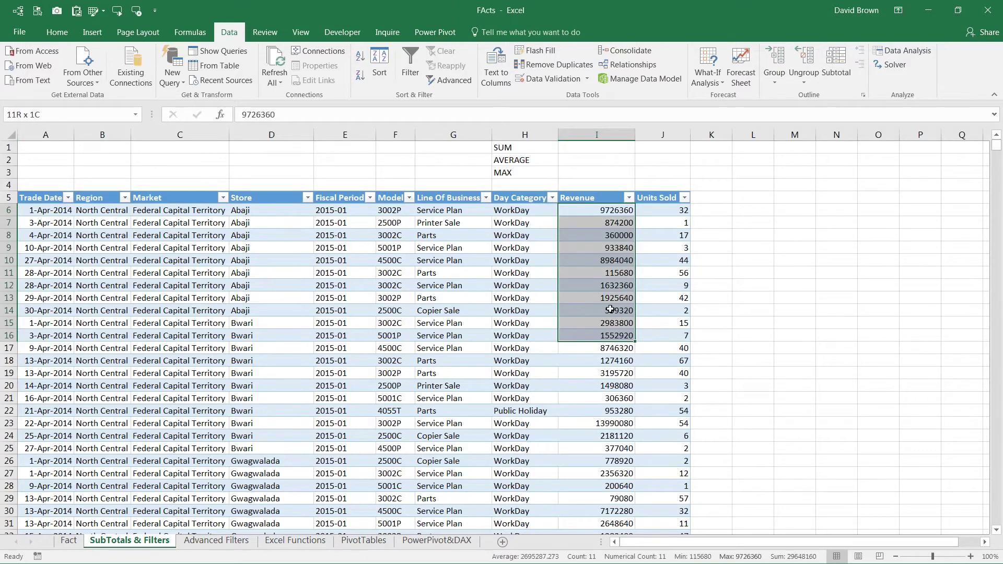
click(609, 148)
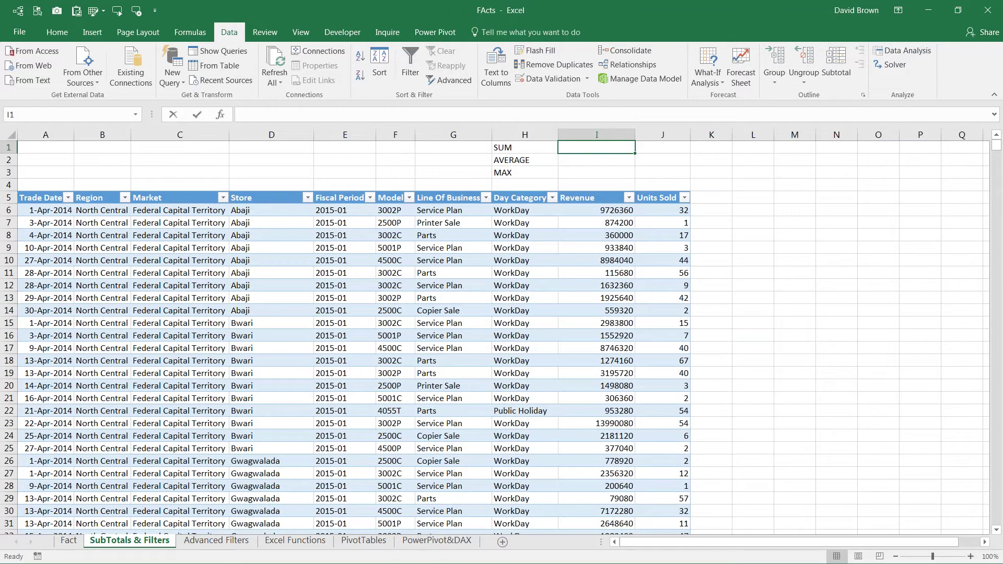
text(=SUM()
click(596, 197)
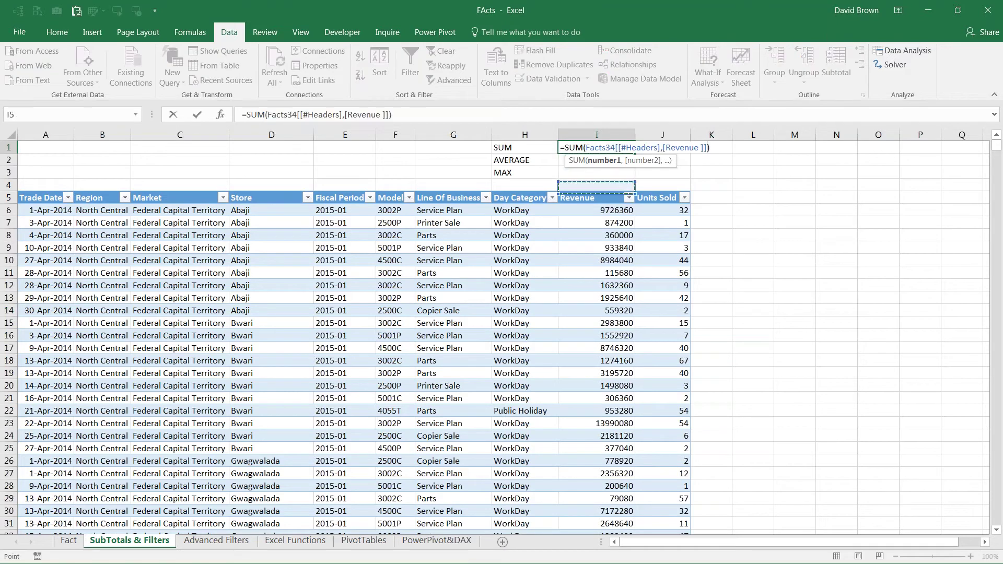
key(Down)
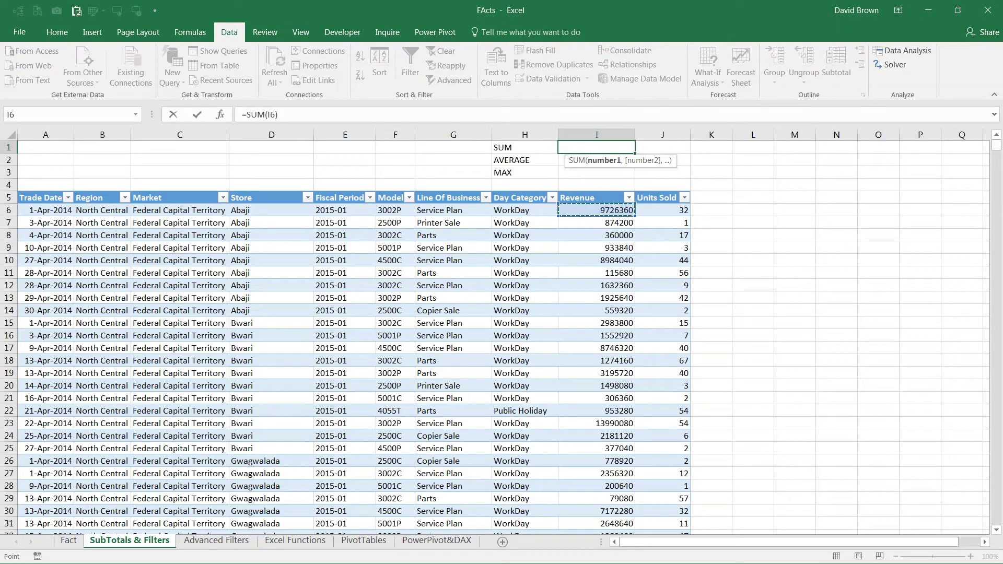
key(ctrl+shift+Down)
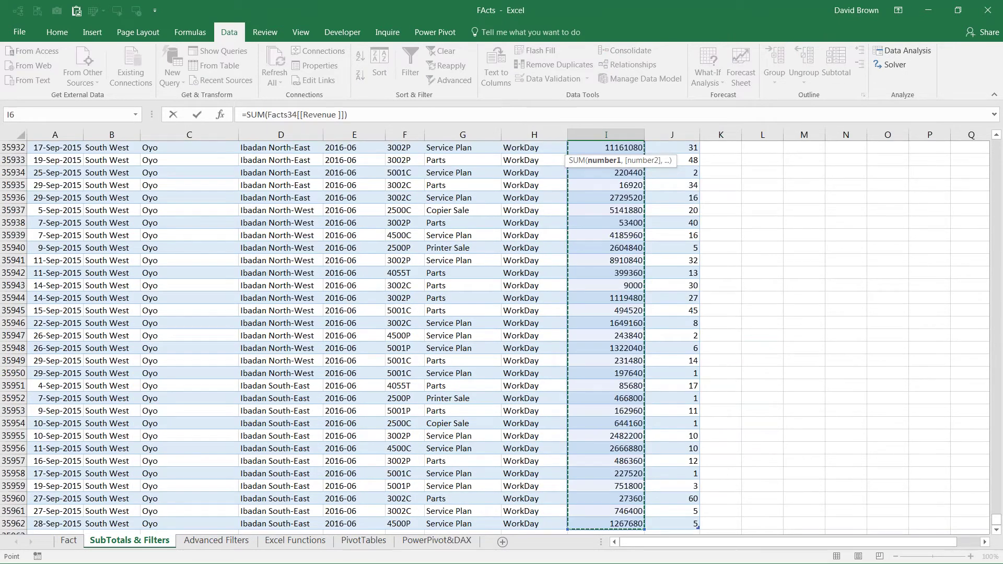
key(ctrl+Return)
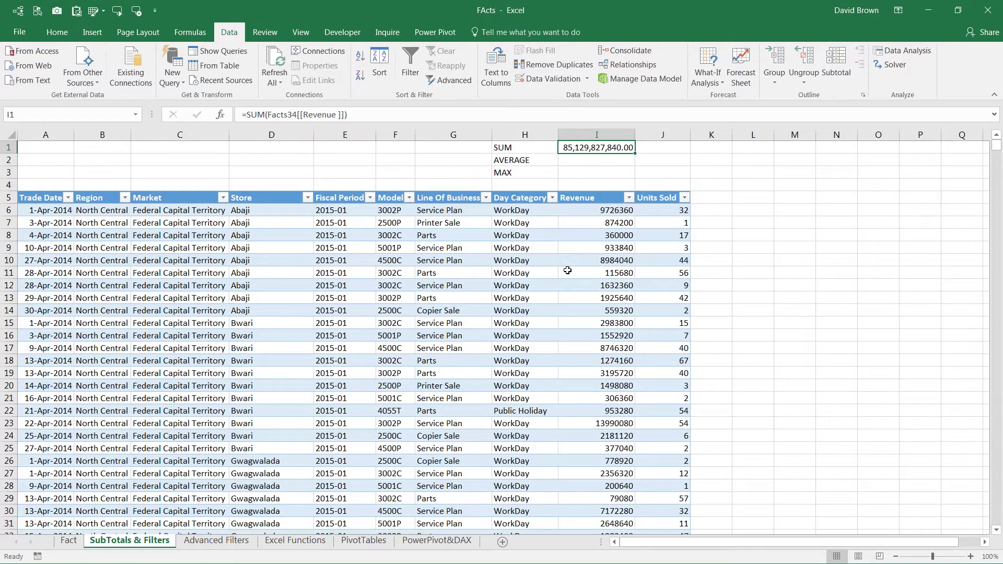
scroll(567, 270, up, 2)
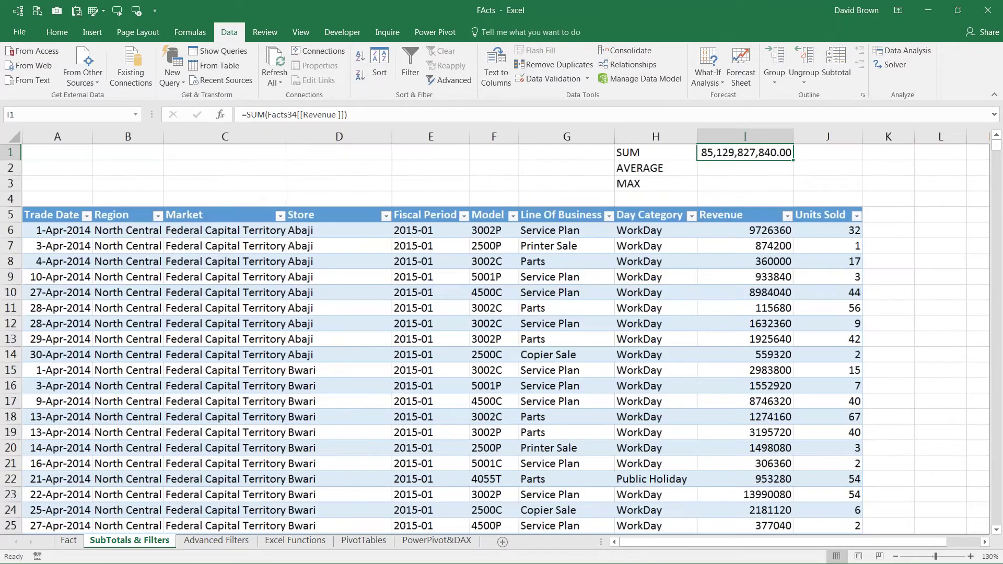
Filter the Region column to show only North Central rows.
click(155, 241)
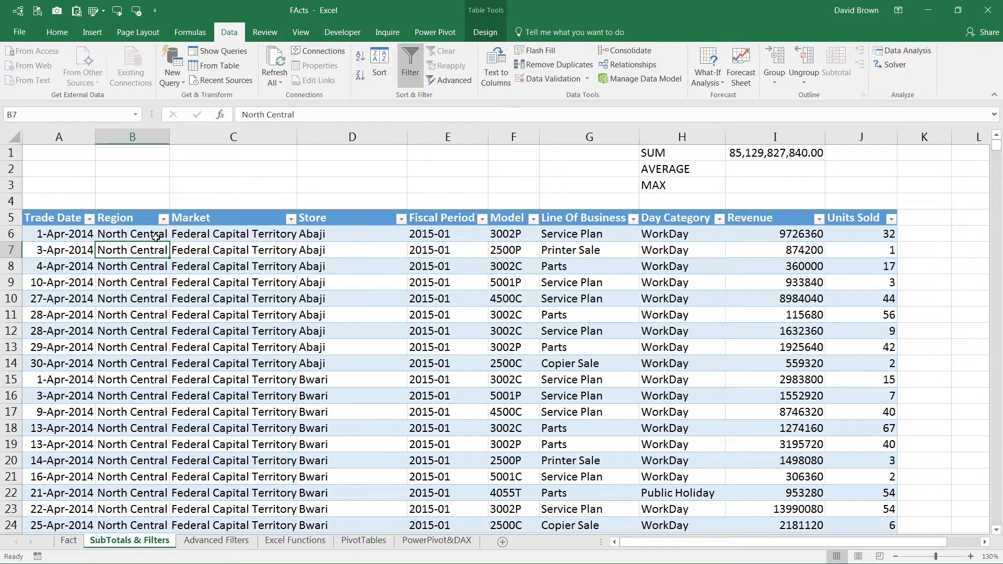
click(164, 218)
click(48, 346)
click(78, 356)
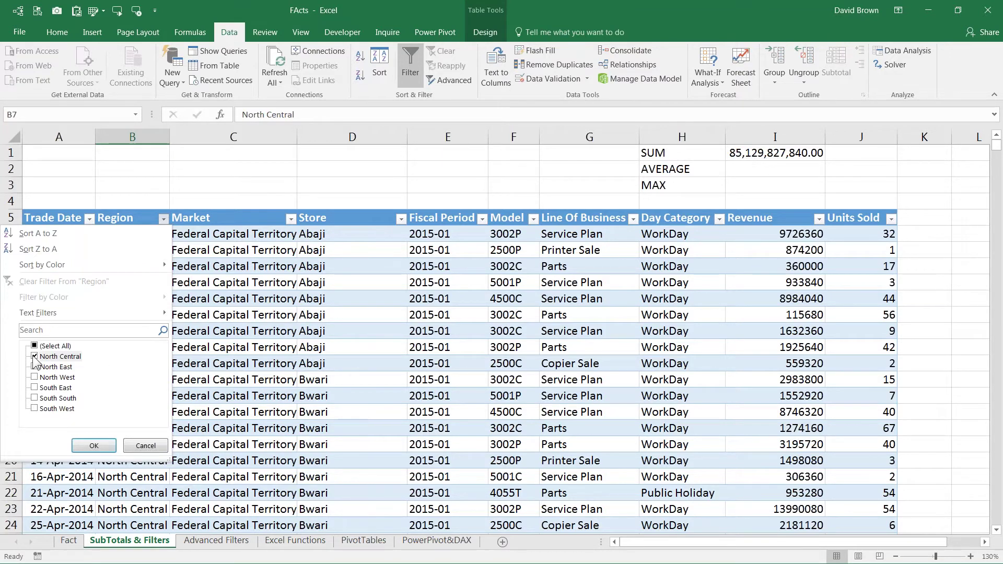
click(94, 446)
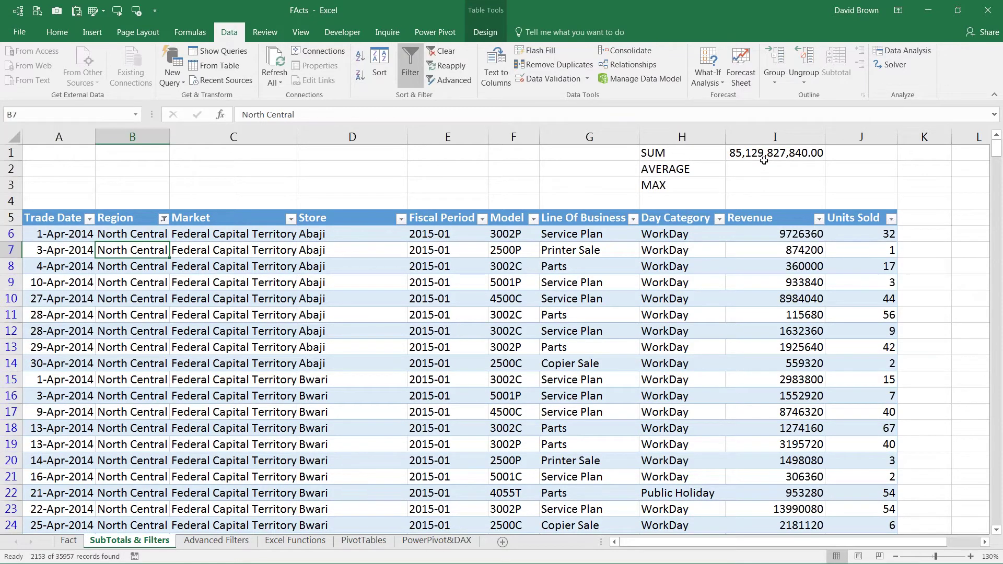
click(133, 235)
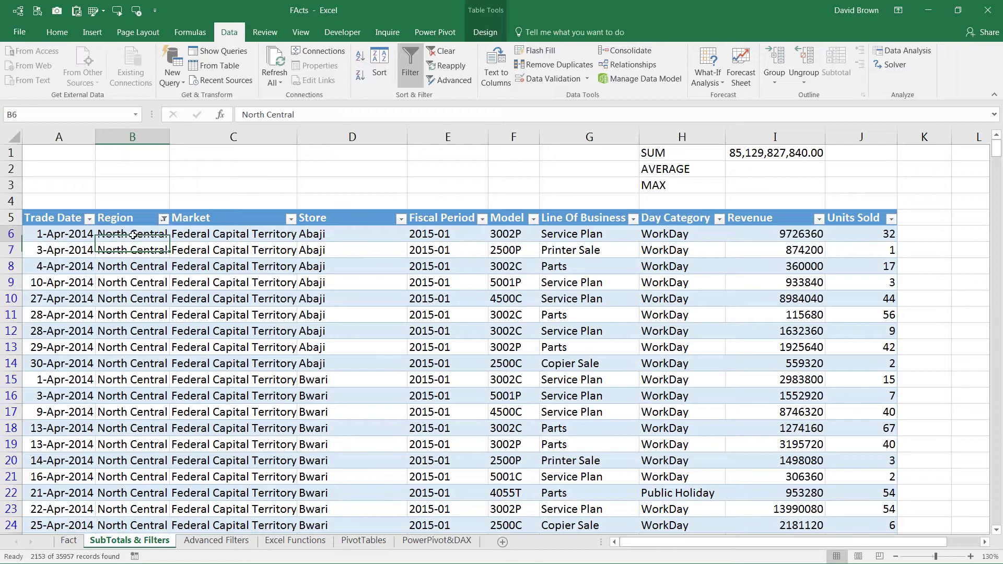
drag(133, 235, 156, 364)
click(759, 157)
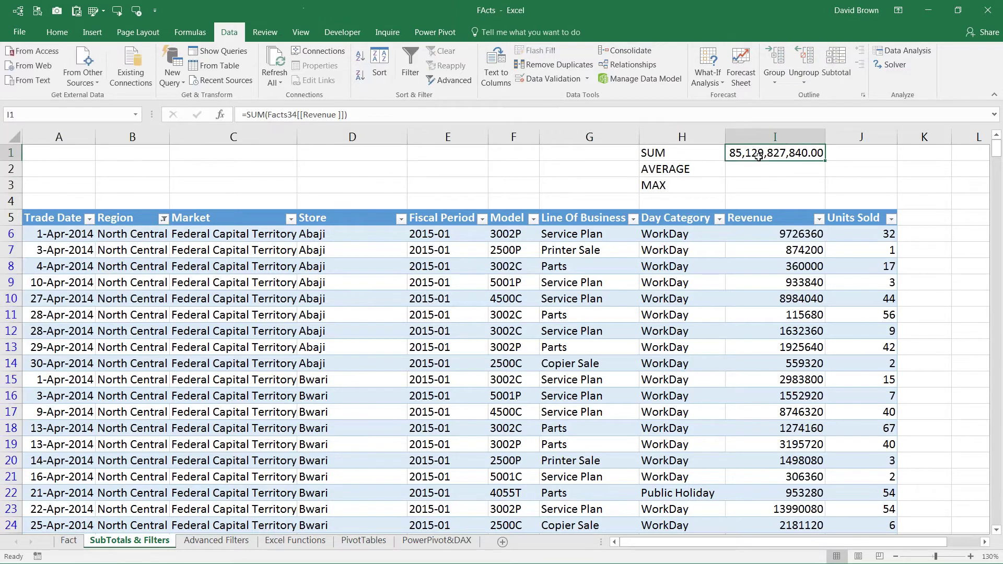
Rename the SUM label to 'Grand Total' and AVERAGE to 'Filtered Total', and clear MAX.
click(658, 152)
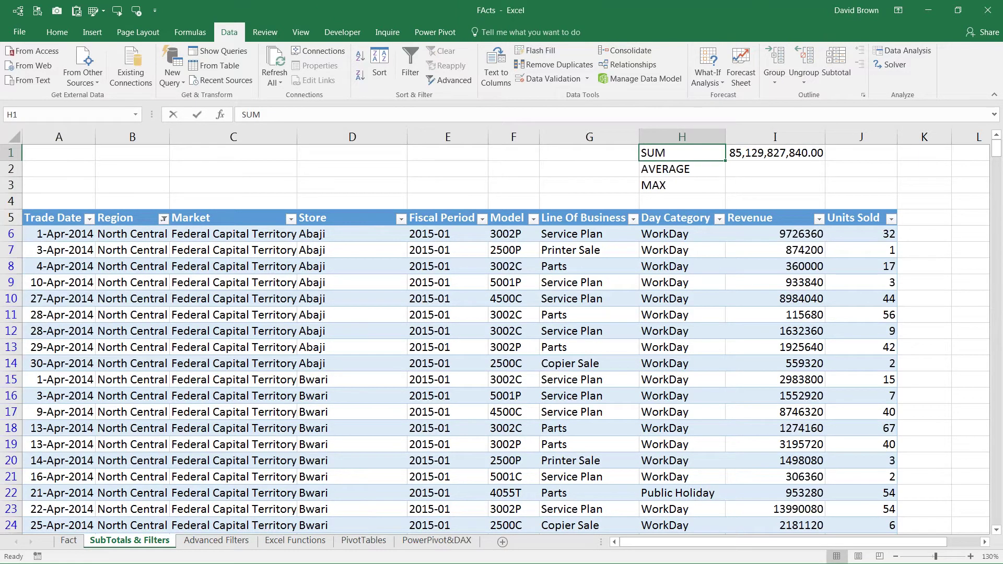
text(Gra)
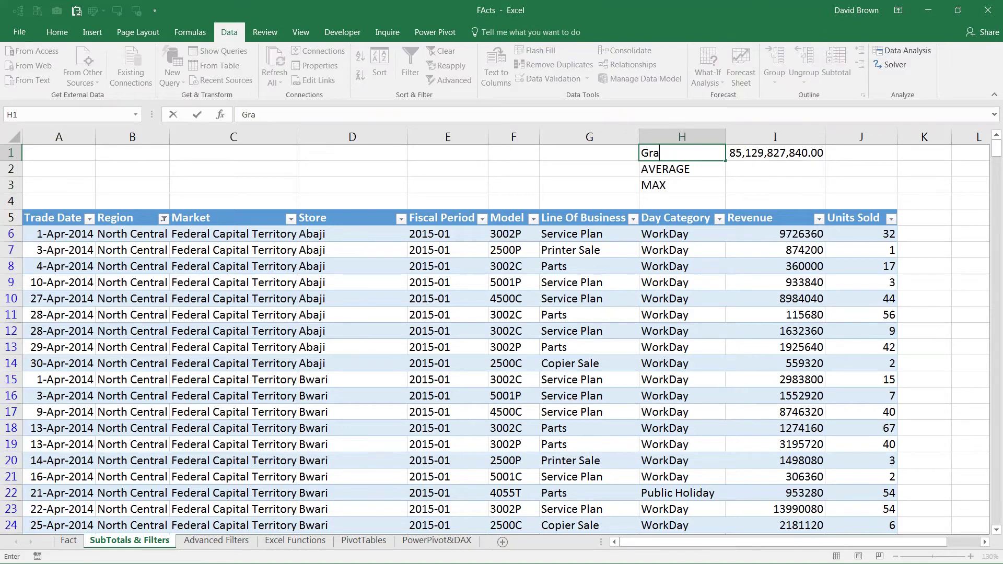
text(nd Total)
key(ctrl+Return)
click(681, 169)
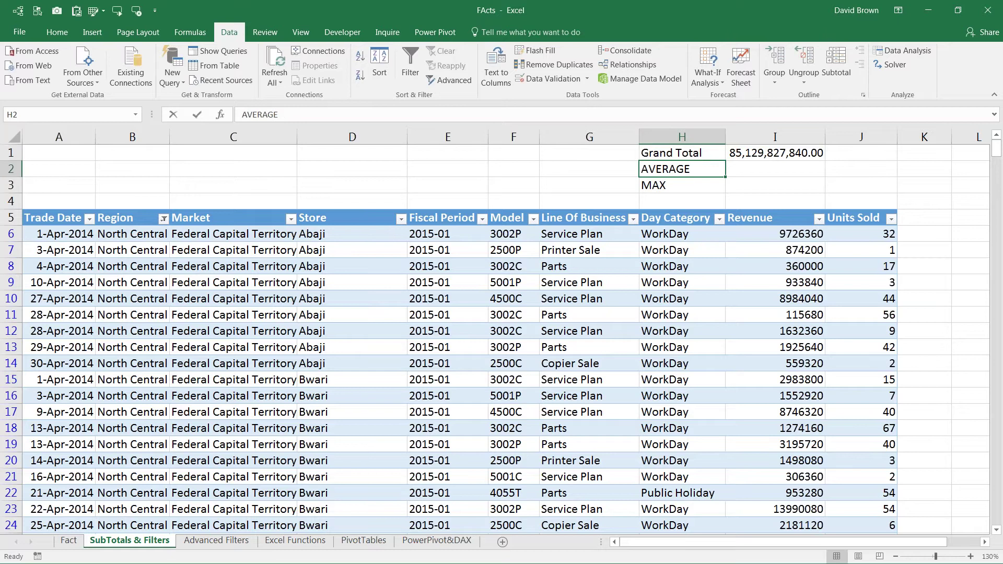
text(Filt)
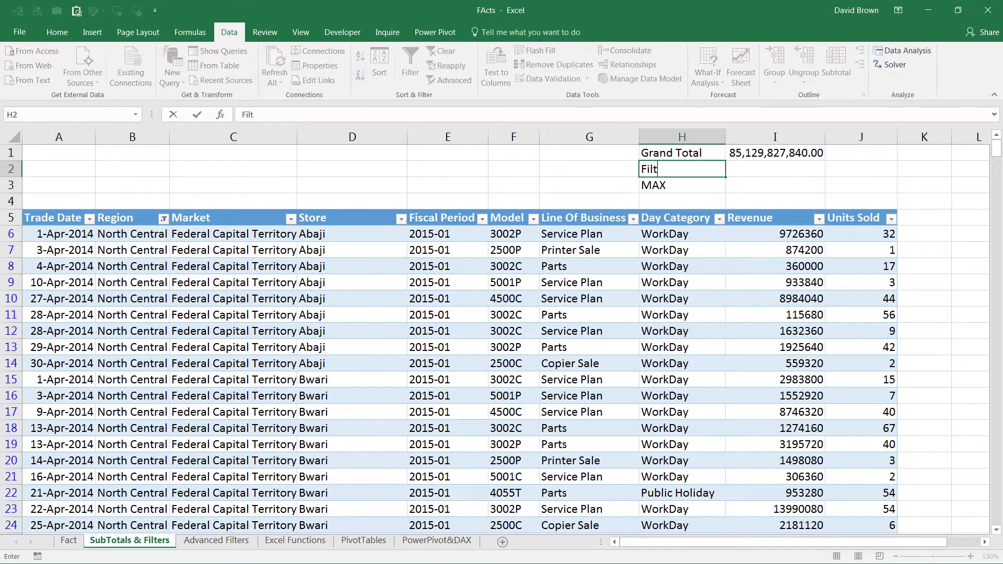
text(ered nTotal)
key(BackSpace)
key(BackSpace)
key(BackSpace)
key(BackSpace)
key(BackSpace)
key(BackSpace)
text(Total)
key(ctrl+Return)
click(681, 185)
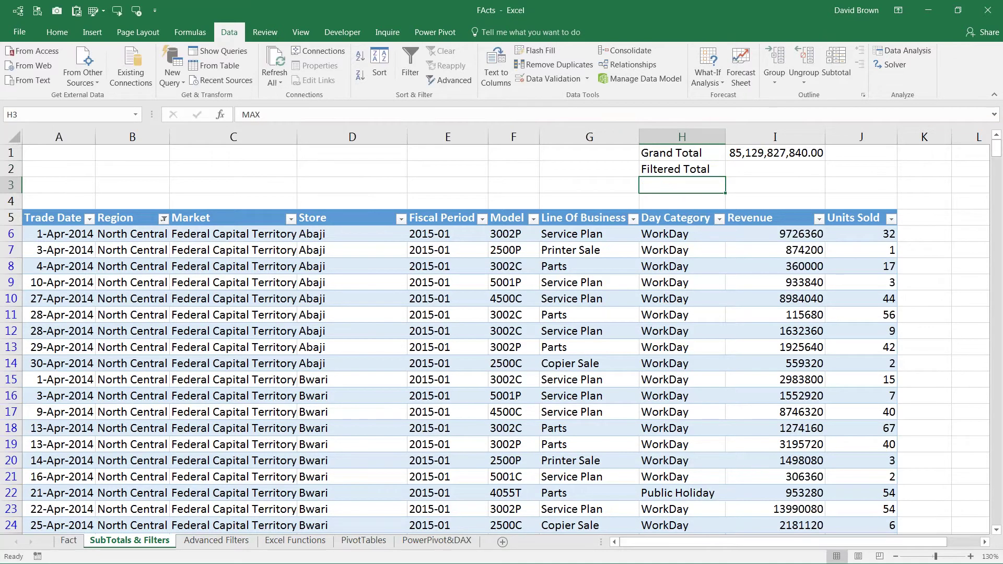
key(Right)
key(Up)
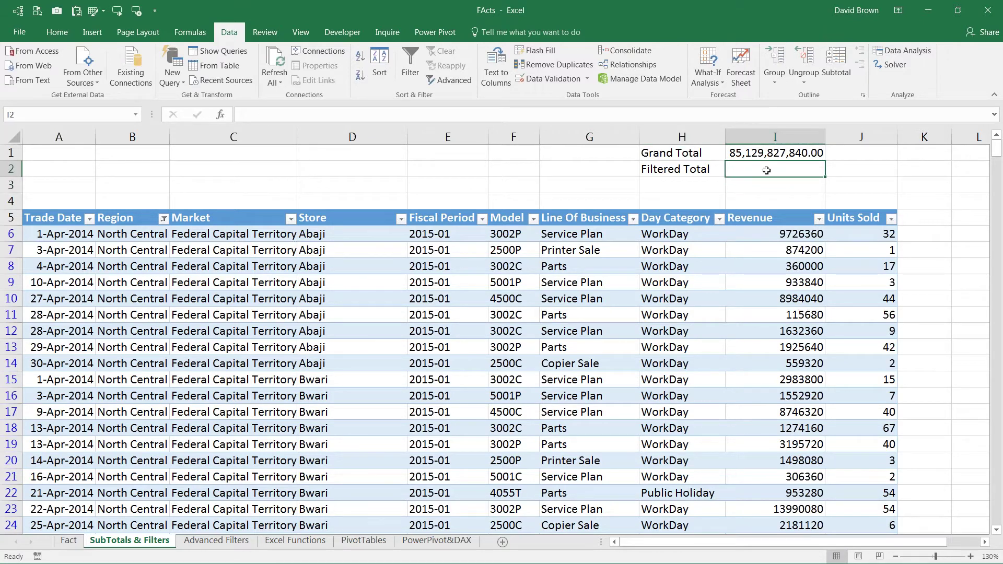
click(157, 301)
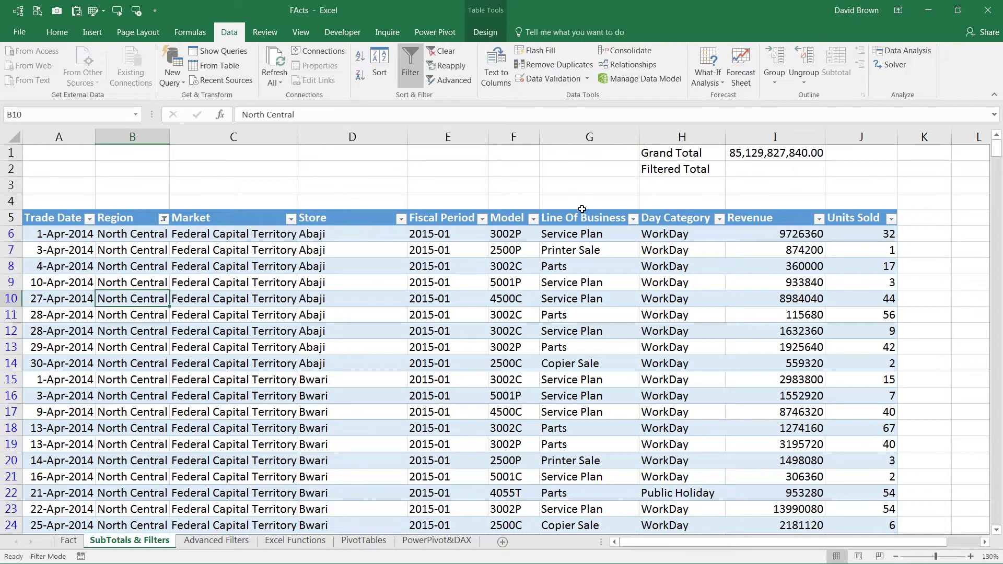
Toggle Data > Filter off to remove the North Central filter and show all records.
click(754, 166)
click(148, 269)
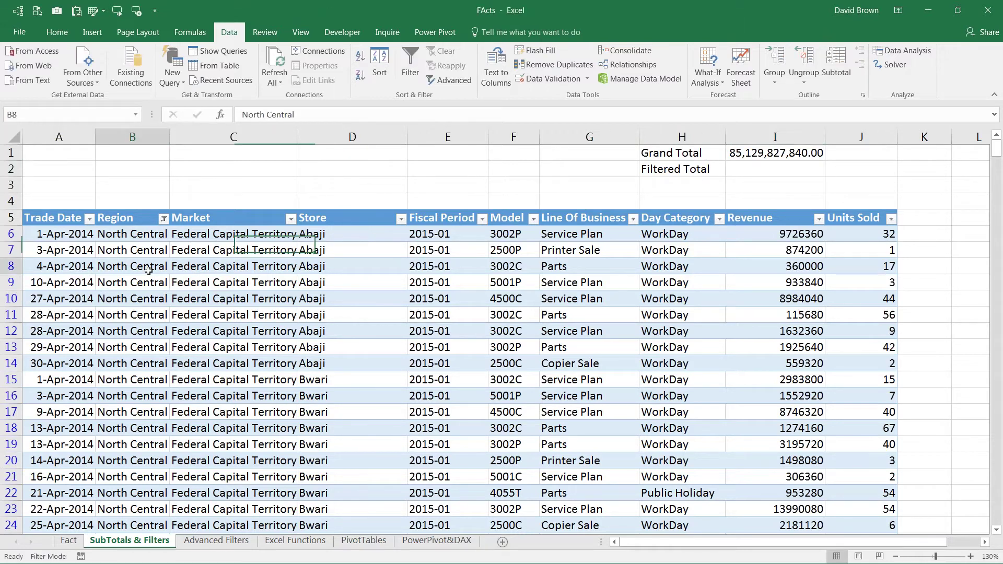
click(751, 156)
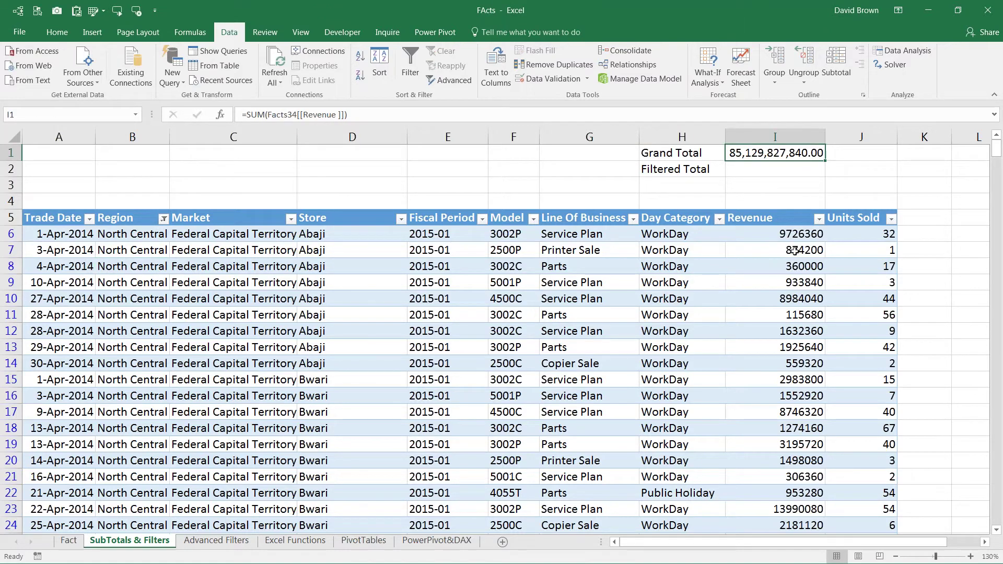
click(329, 297)
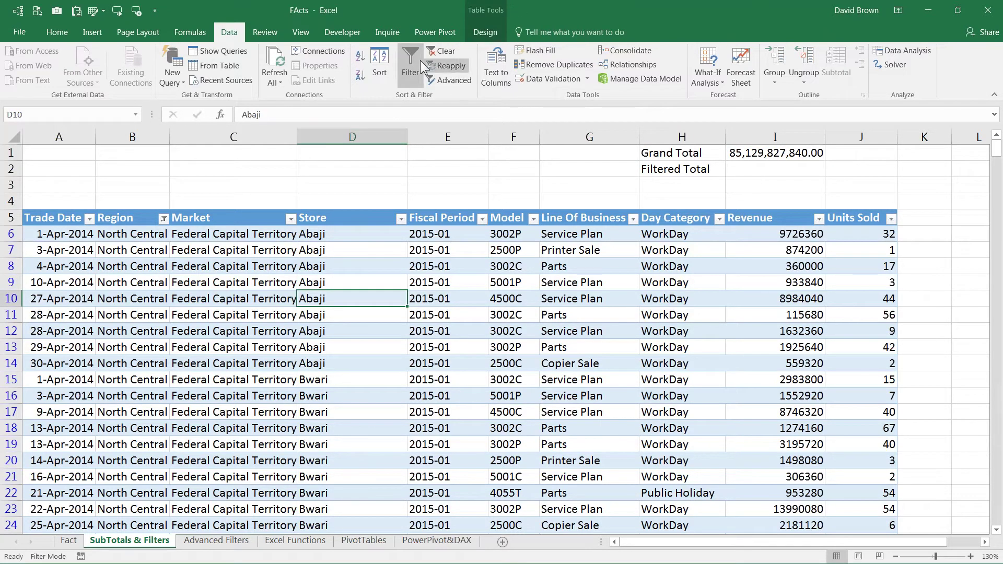
click(441, 51)
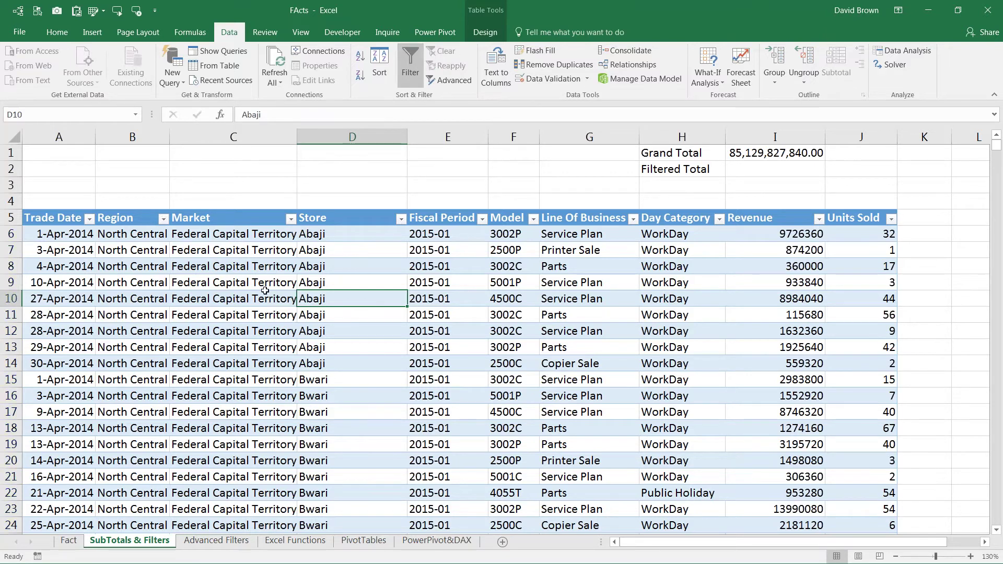
click(256, 271)
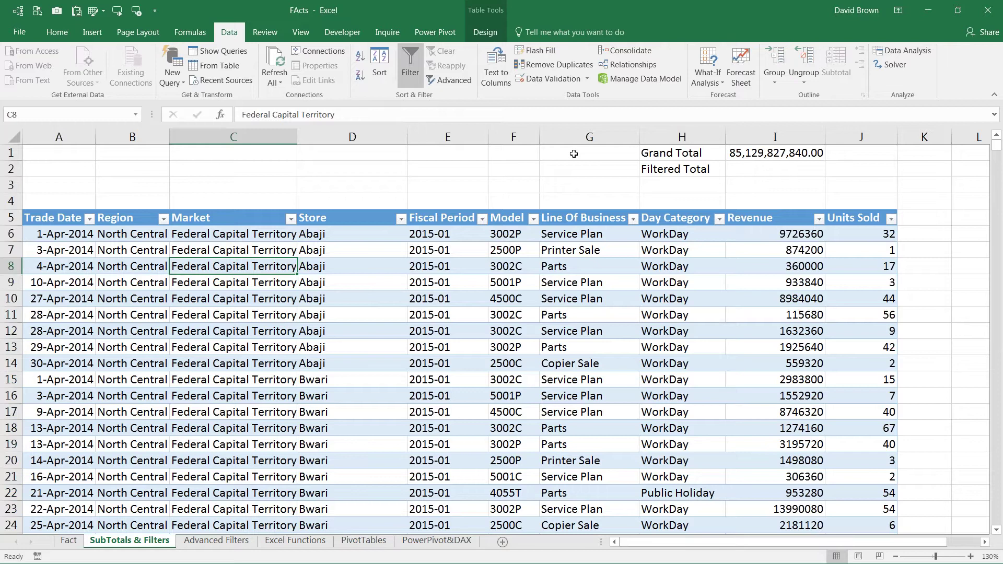
click(763, 168)
key(F2)
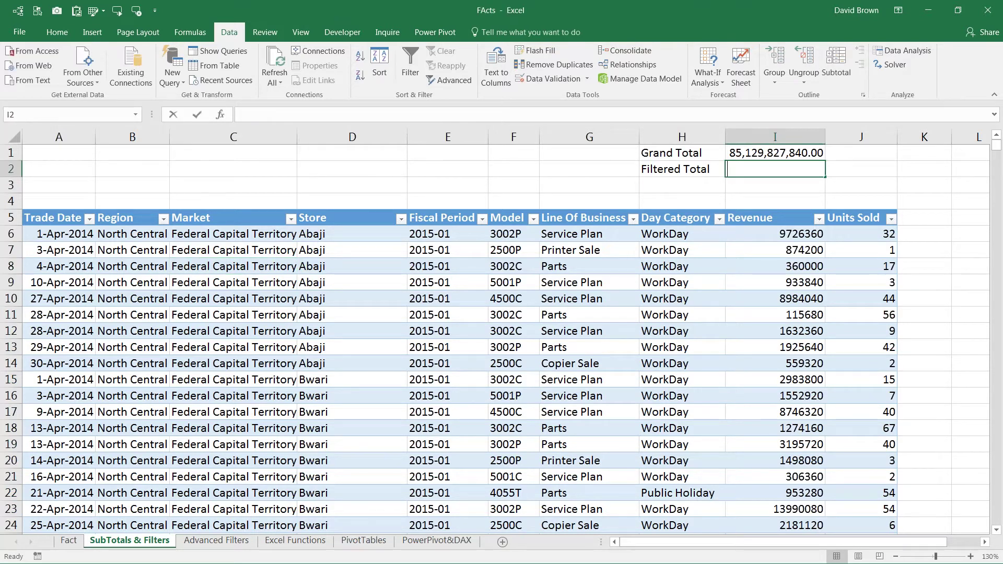
Enter =SUBTOTAL(9, …) over the whole Revenue column in the Filtered Total cell I2.
text(=)
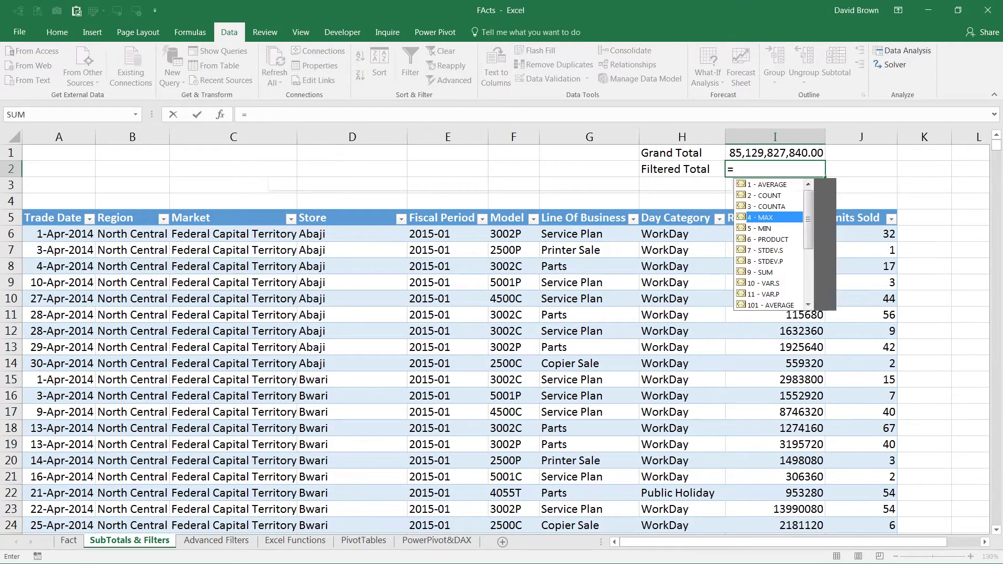
text(subt)
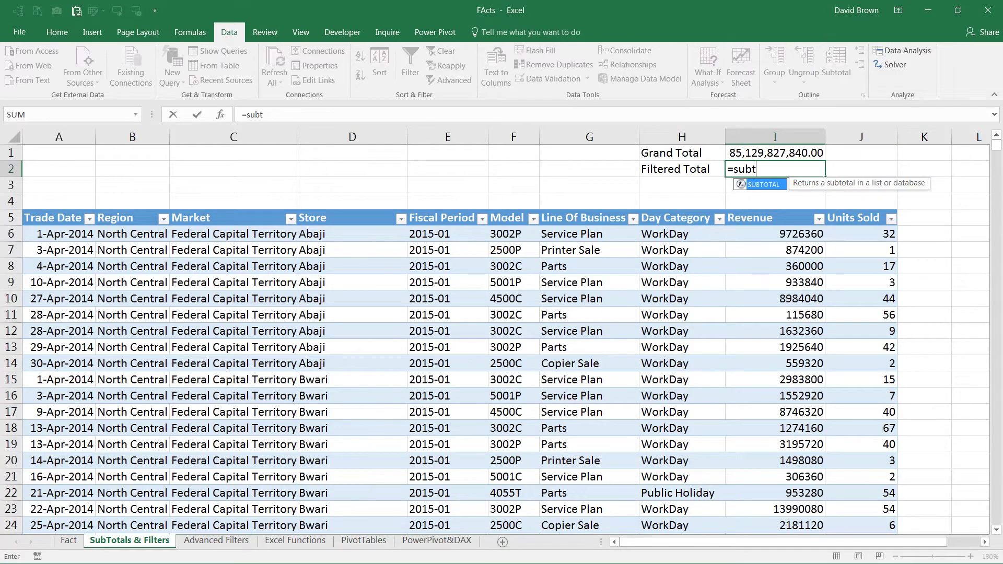
key(Tab)
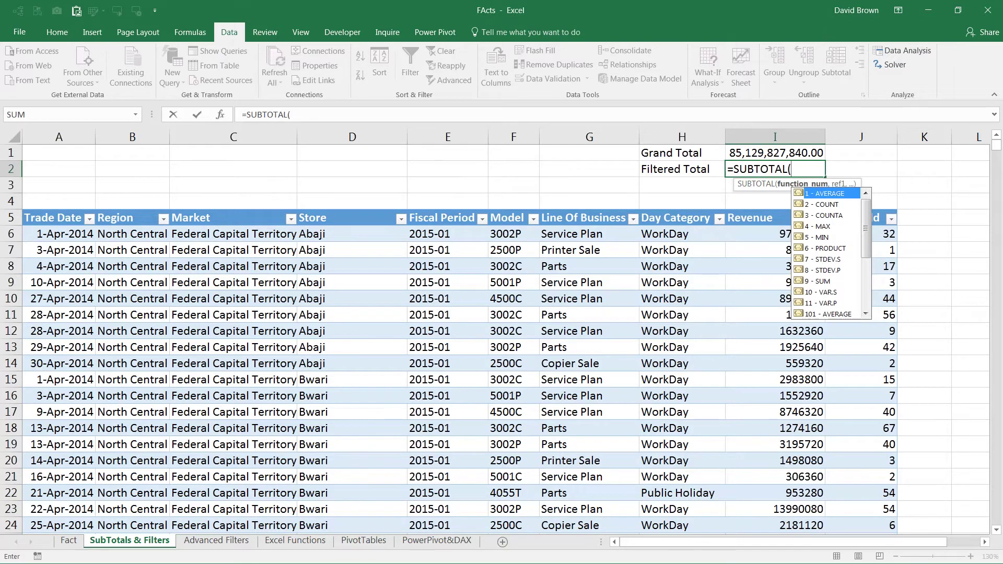
key(Down)
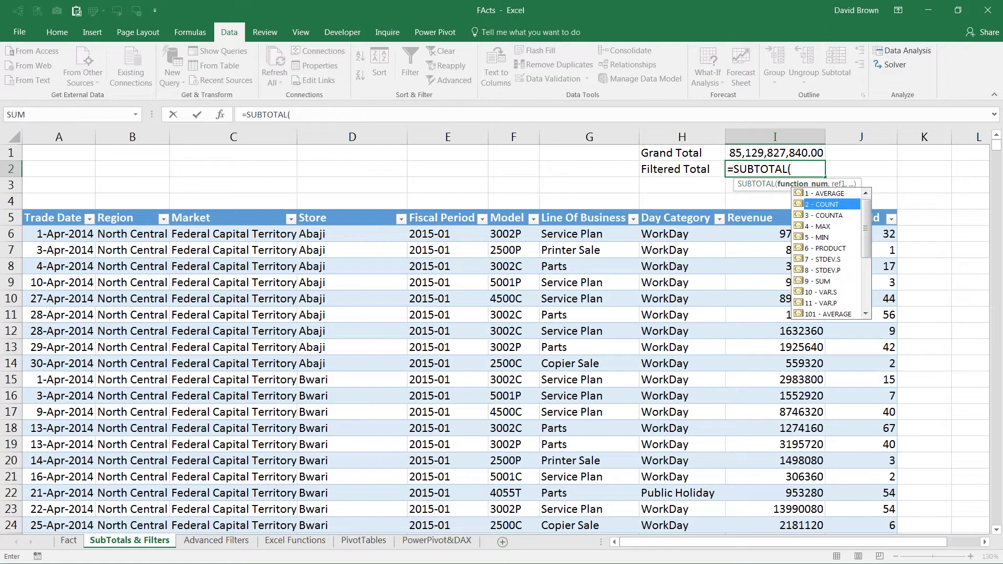
key(Down)
key(Down)
key(Down)
key(Down)
key(Down)
key(Down)
key(Down)
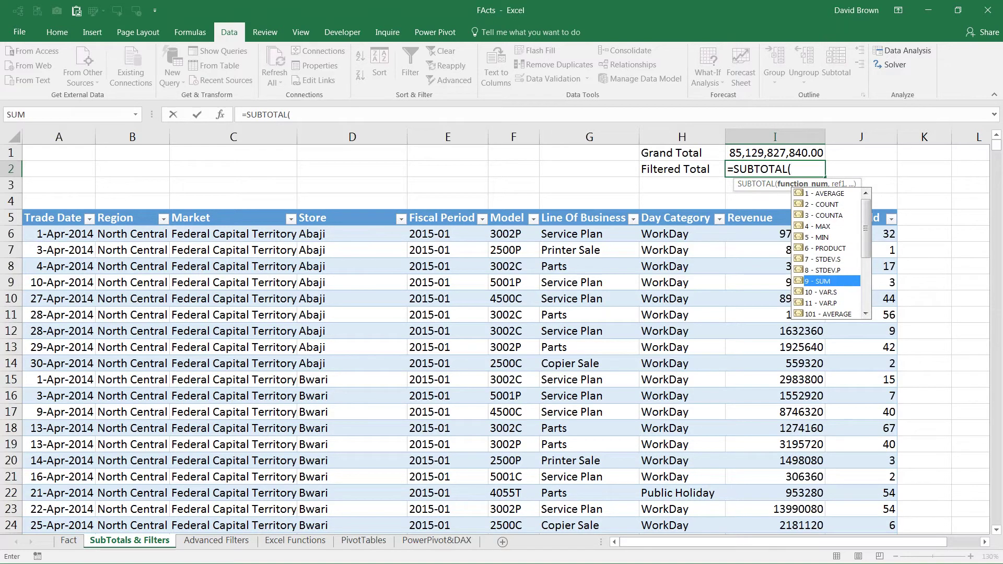
key(Tab)
text(,)
click(790, 231)
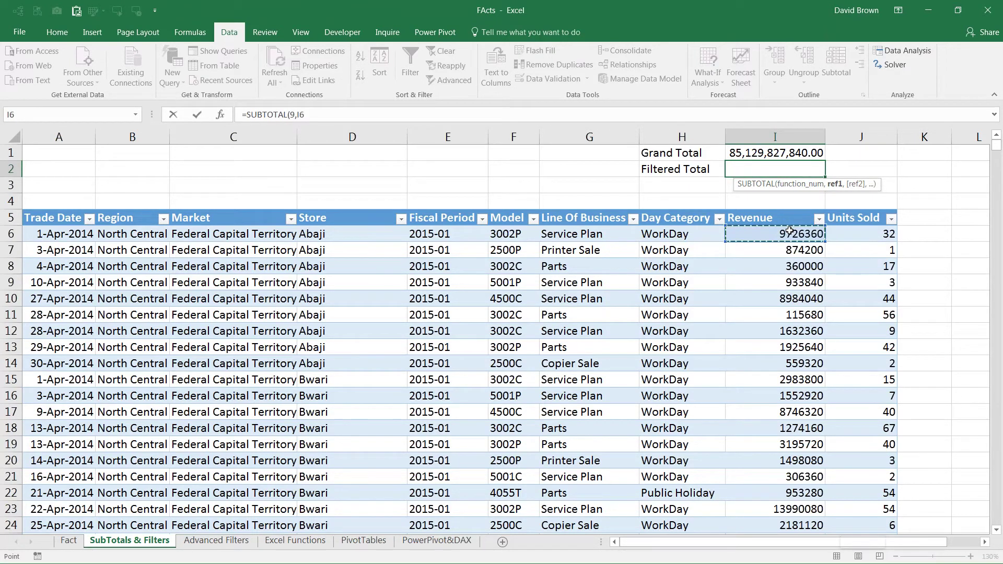
key(ctrl+shift+Down)
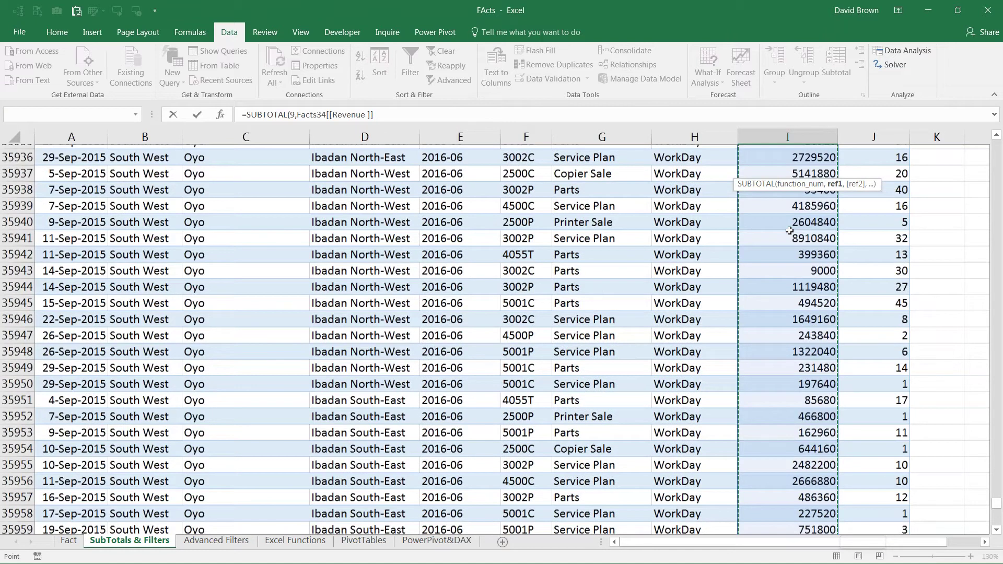
key(Return)
Check that Grand Total's SUM and Filtered Total's SUBTOTAL formulas both show 85,129,827,840.00.
key(ctrl+Home)
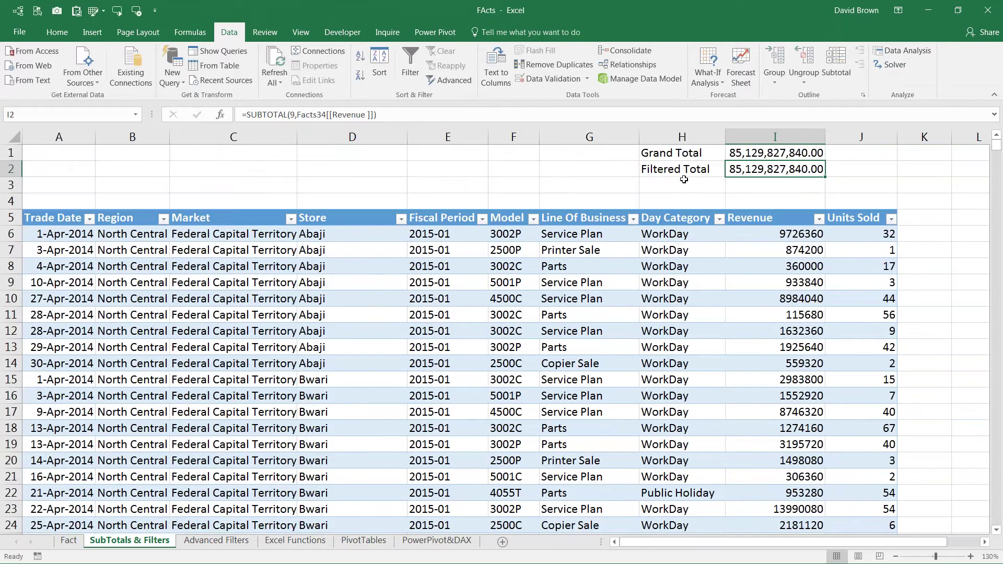
click(677, 153)
click(775, 151)
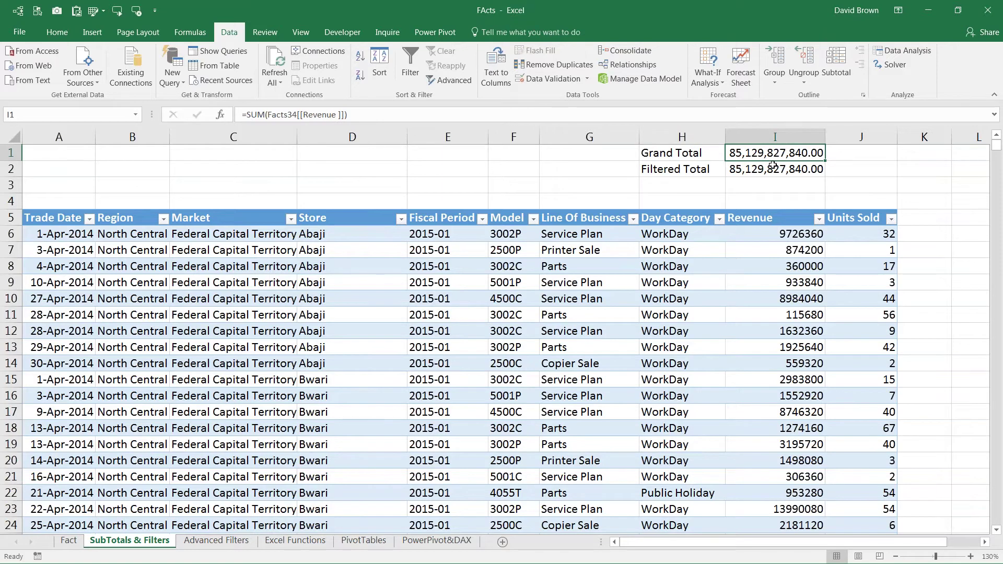
click(757, 174)
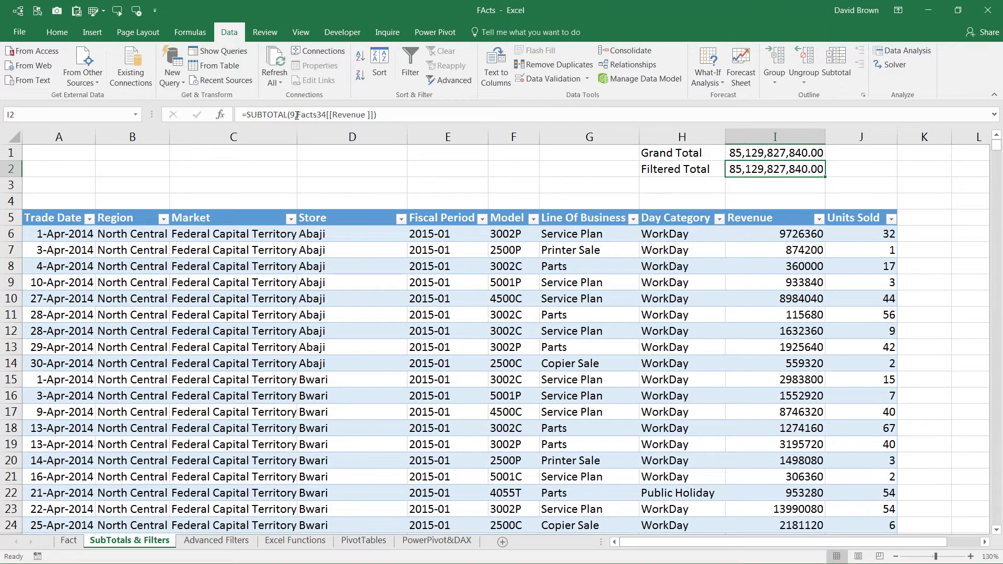
key(F2)
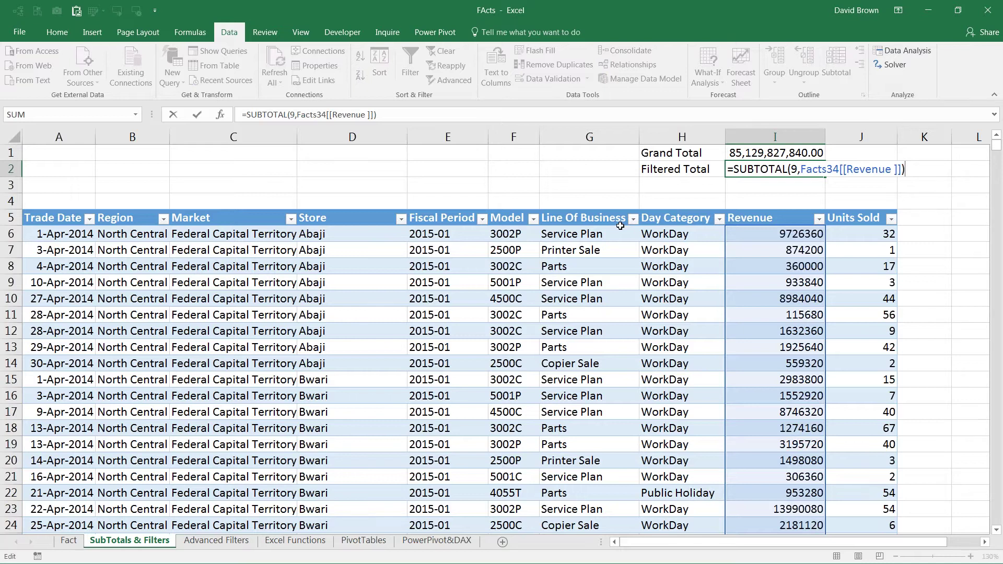
key(Return)
click(107, 282)
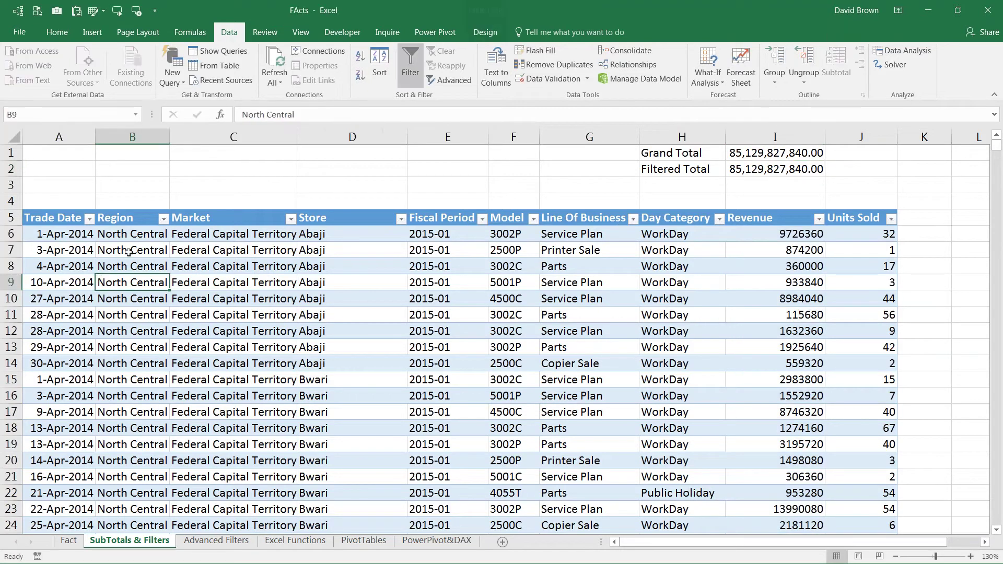
Filter Region to North West only; Filtered Total drops to 10,976,750,760.00, Grand Total unchanged.
click(163, 218)
click(37, 346)
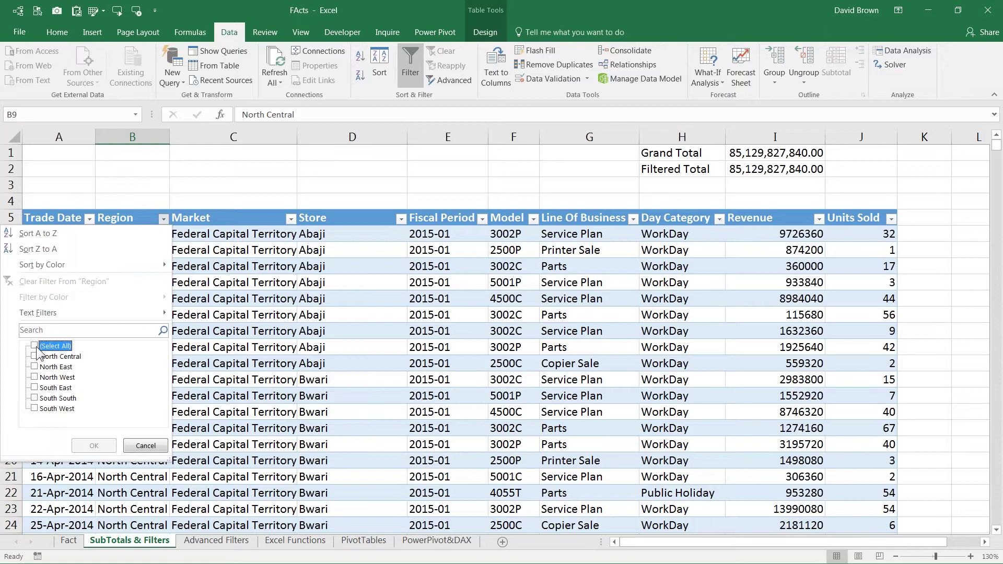
click(35, 377)
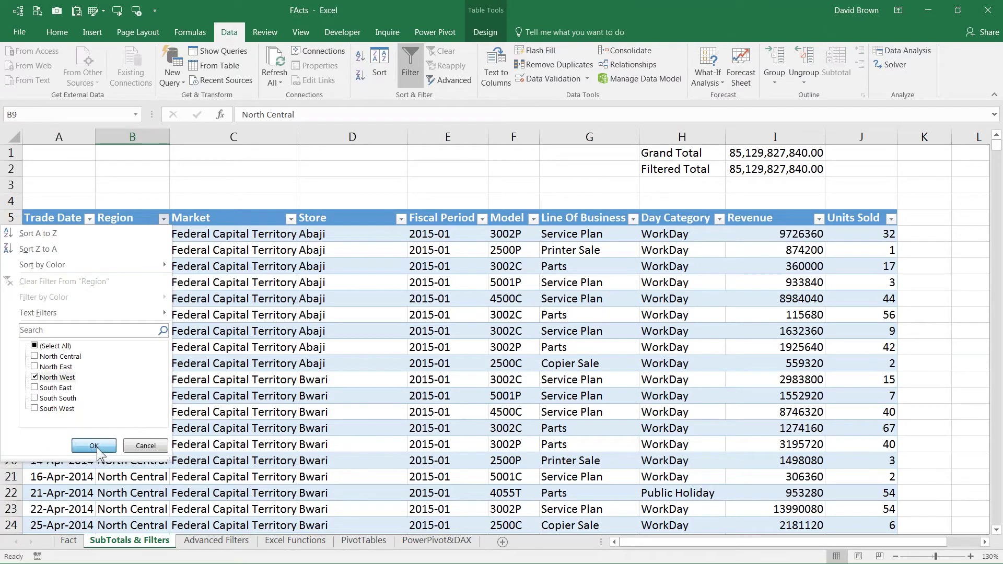
click(94, 446)
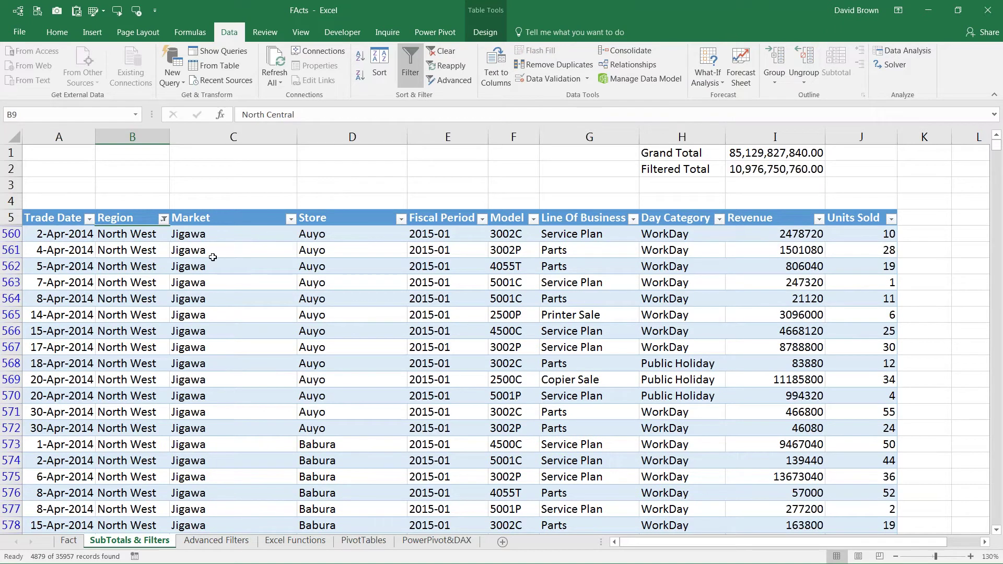
click(761, 155)
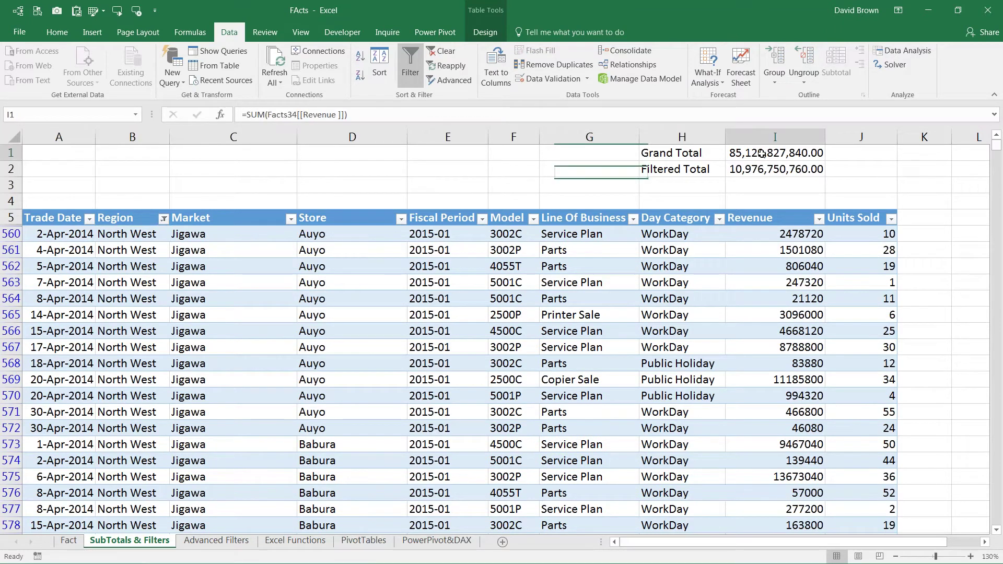
click(676, 171)
click(776, 171)
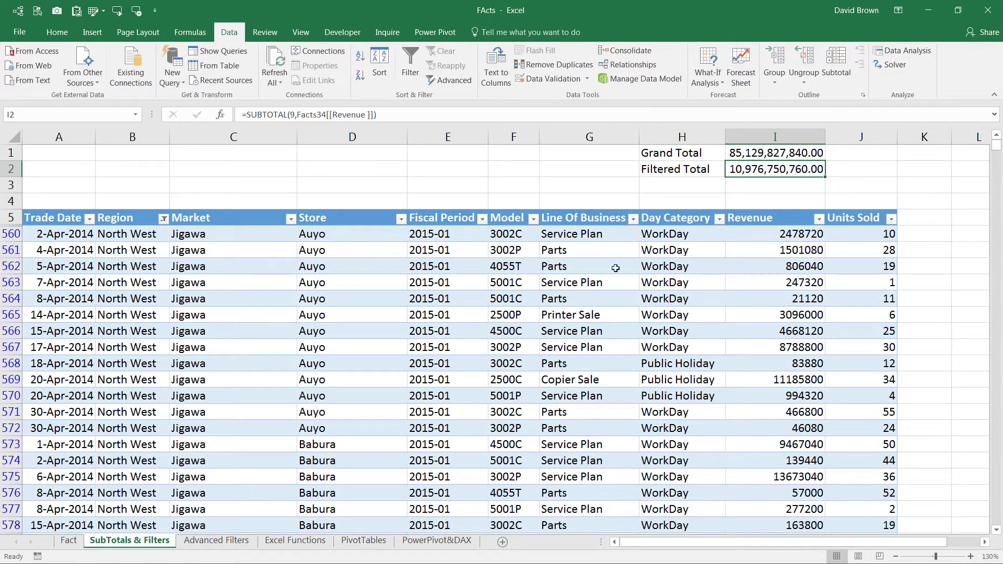
click(679, 236)
click(68, 239)
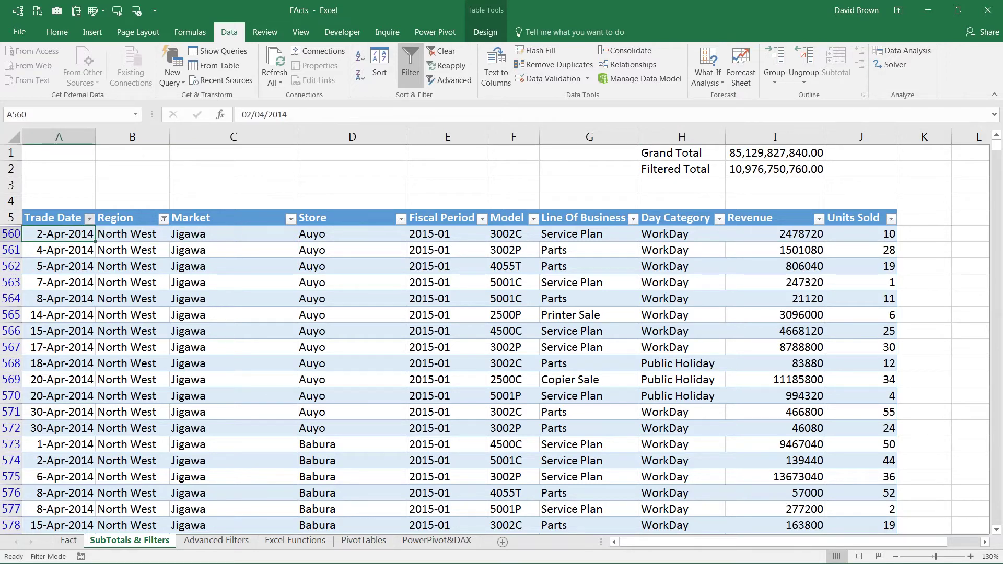
Narrow Trade Date to 2015 only, making Filtered Total 4,815,189,000.00, then go to Advanced Filters.
click(90, 218)
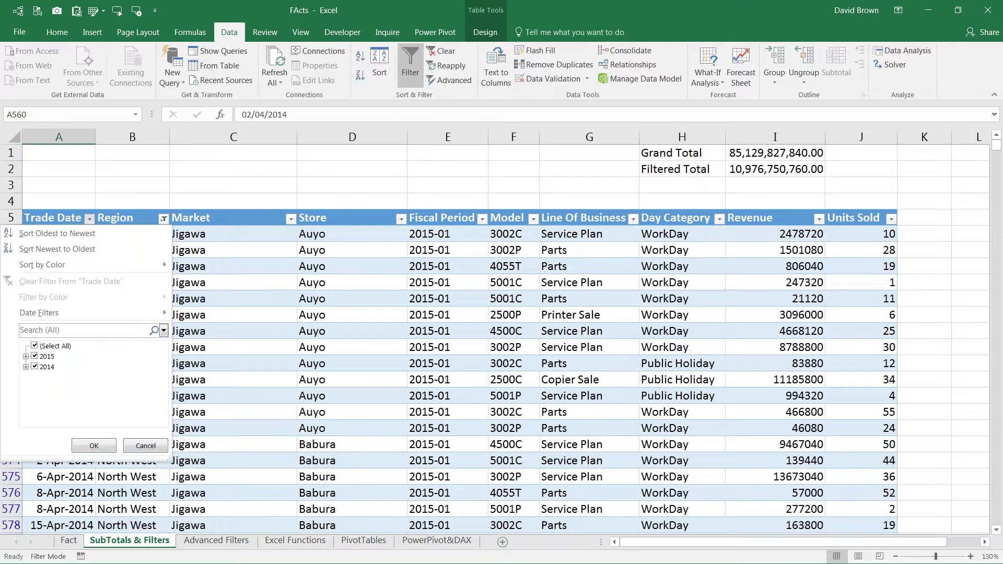
click(96, 446)
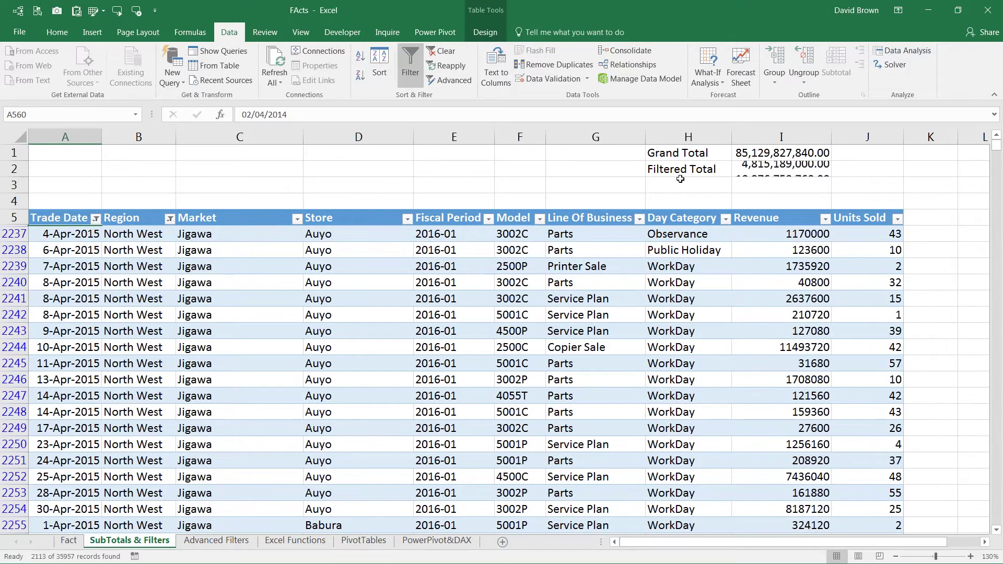
click(750, 173)
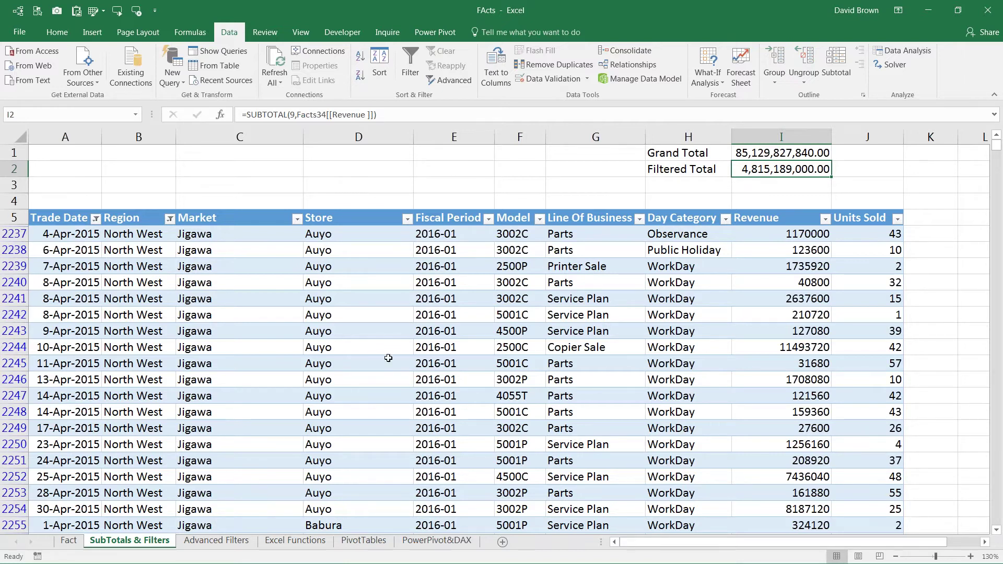
click(225, 541)
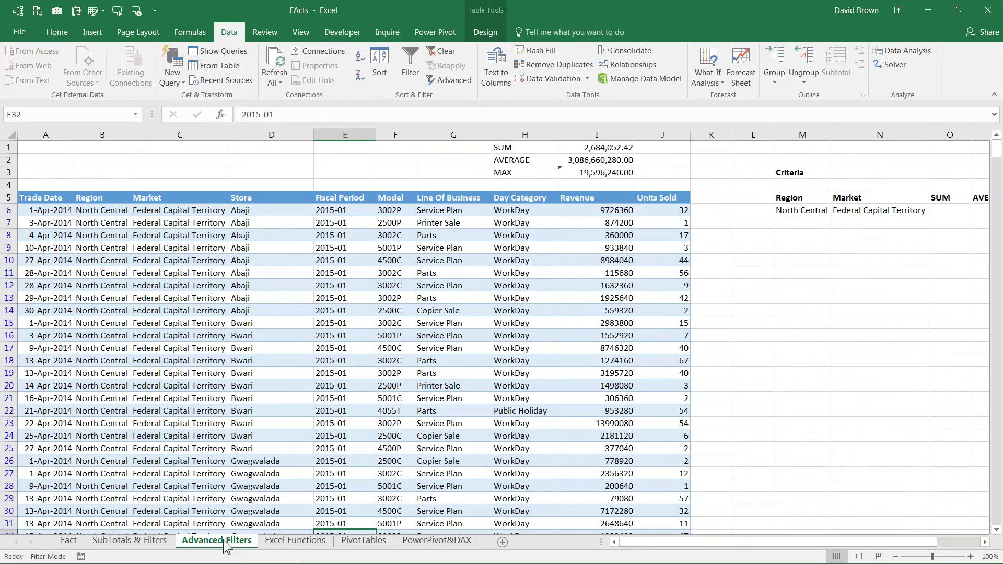
Clear the Advanced Filters table's filter so all rows show, with header dropdowns enabled.
click(271, 273)
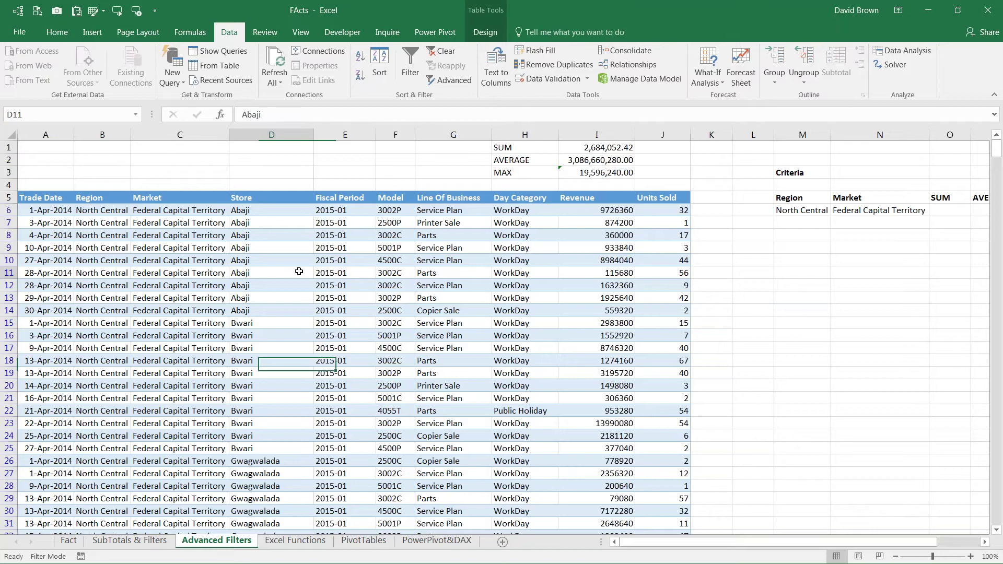
click(410, 65)
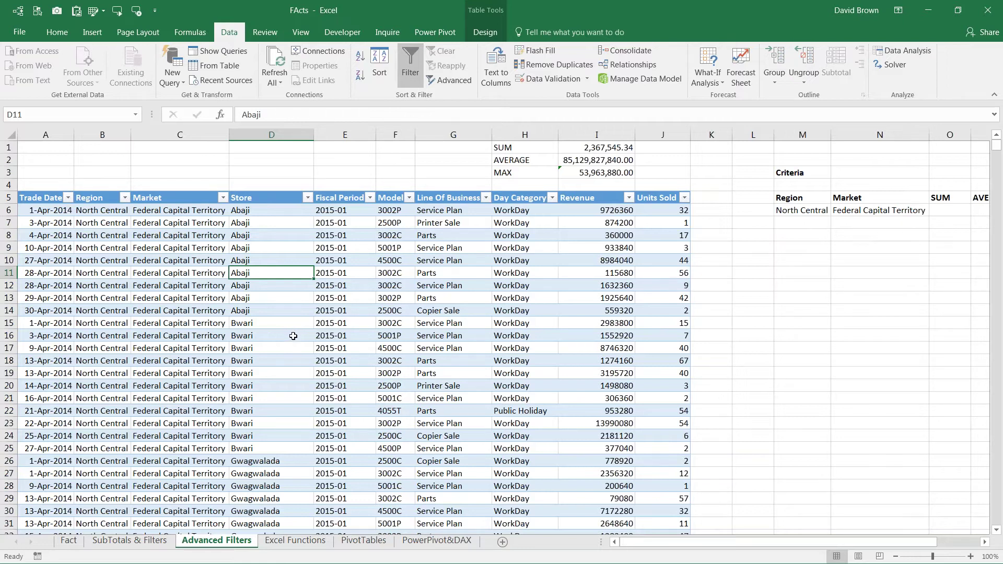
click(223, 198)
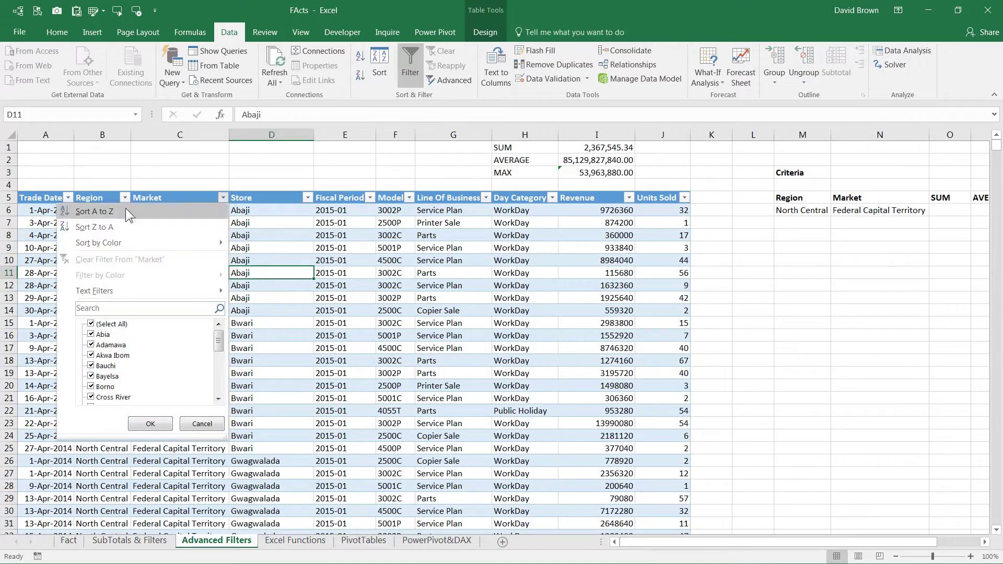
click(295, 255)
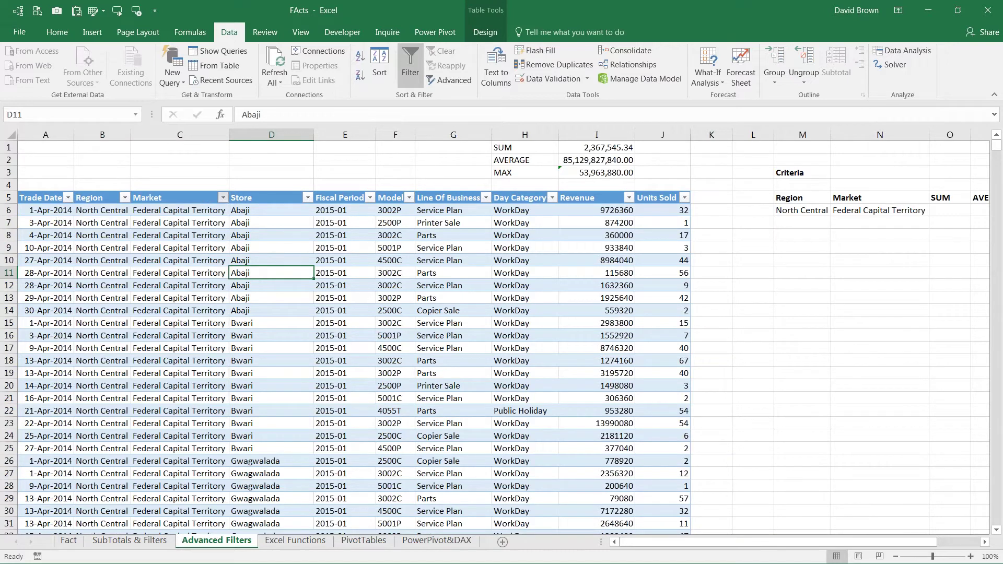
click(296, 231)
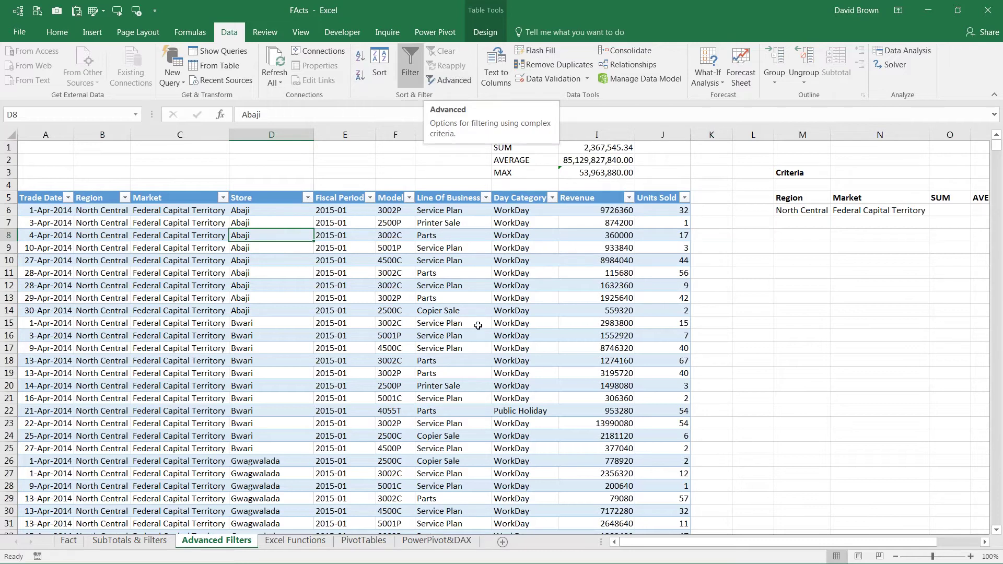
click(452, 298)
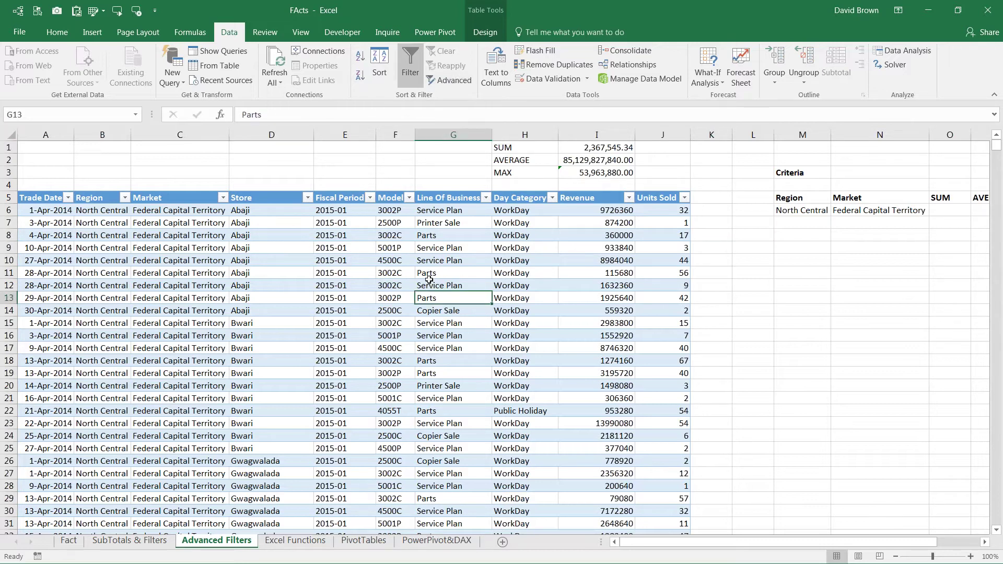
ctrl+scroll(429, 280, up, 1)
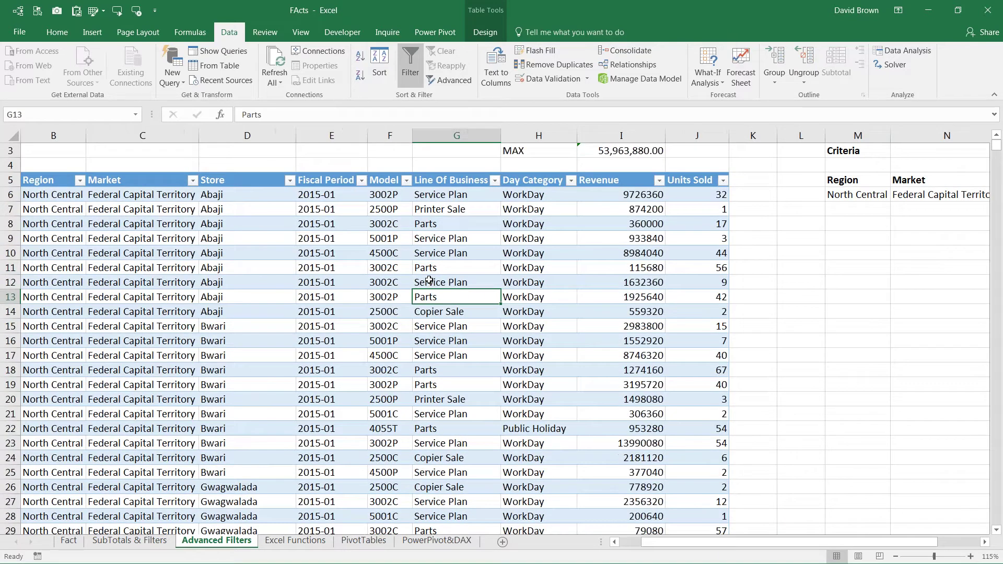
key(ctrl+Home)
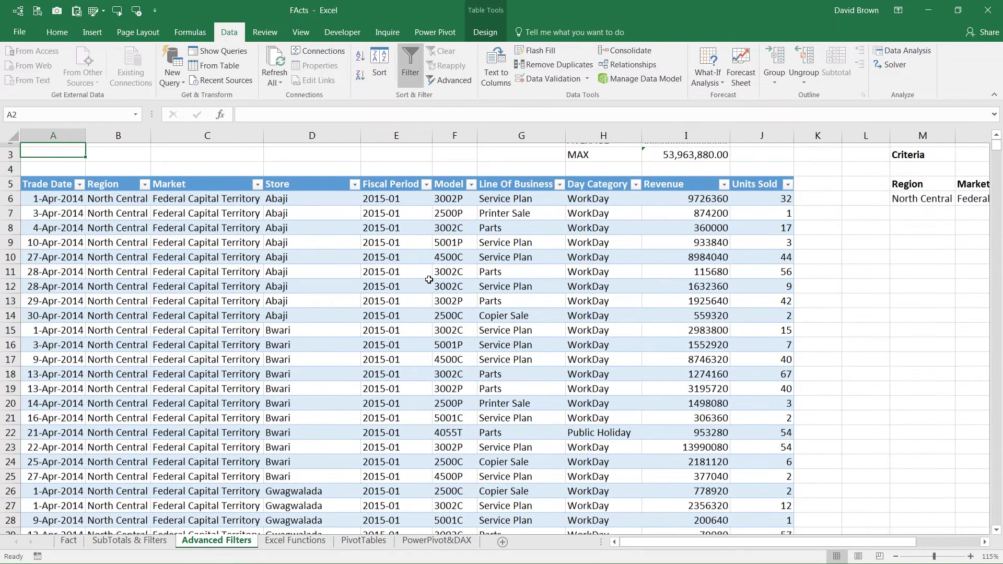
key(Up)
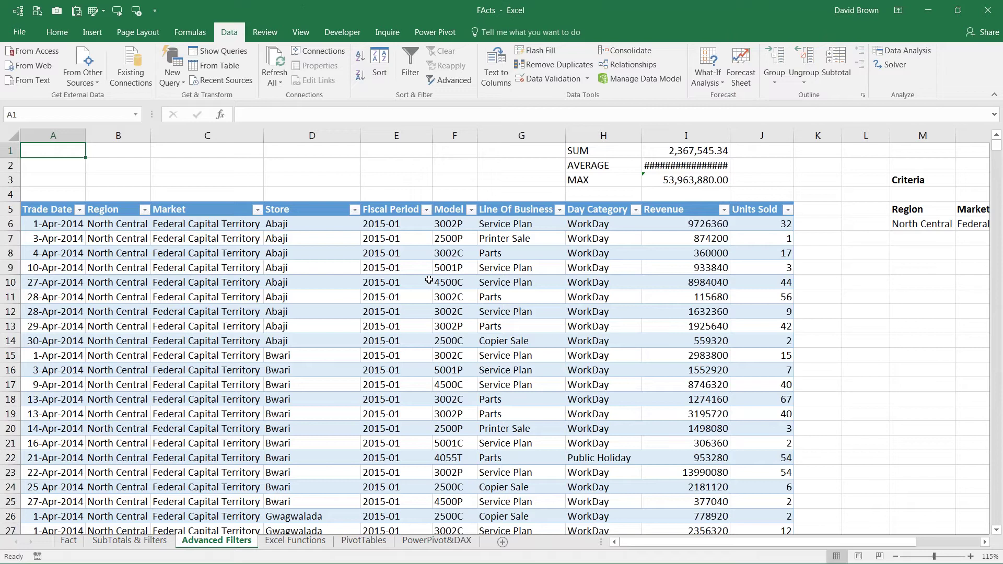
Widen column I to reveal 85,129,827,840.00 and inspect I1's =SUBTOTAL(1,Facts3[[Revenue ]]) formula.
key(Down)
key(Down)
key(Down)
key(Down)
key(Down)
key(Down)
key(Right)
key(Right)
key(Right)
key(Right)
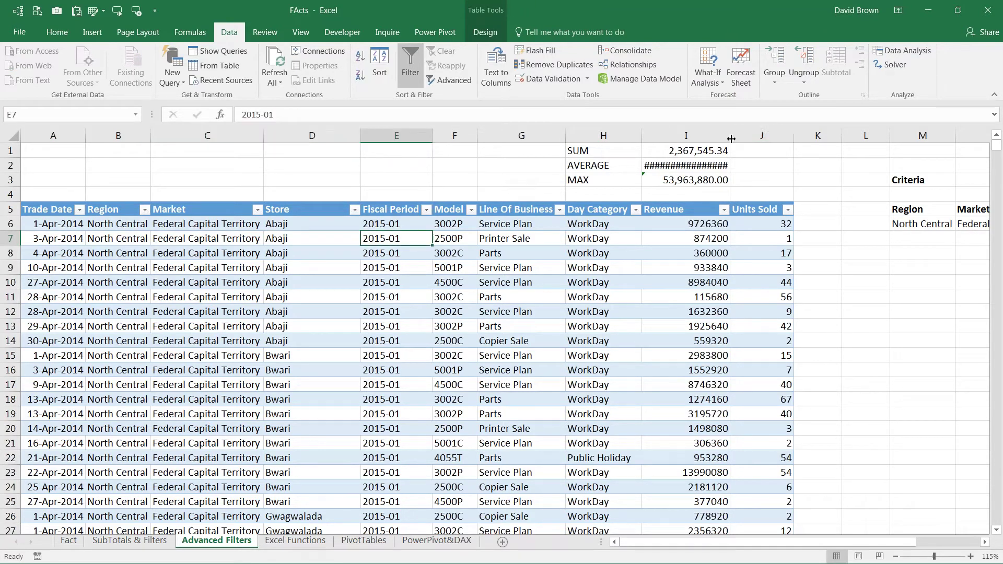
drag(732, 138, 746, 138)
click(693, 151)
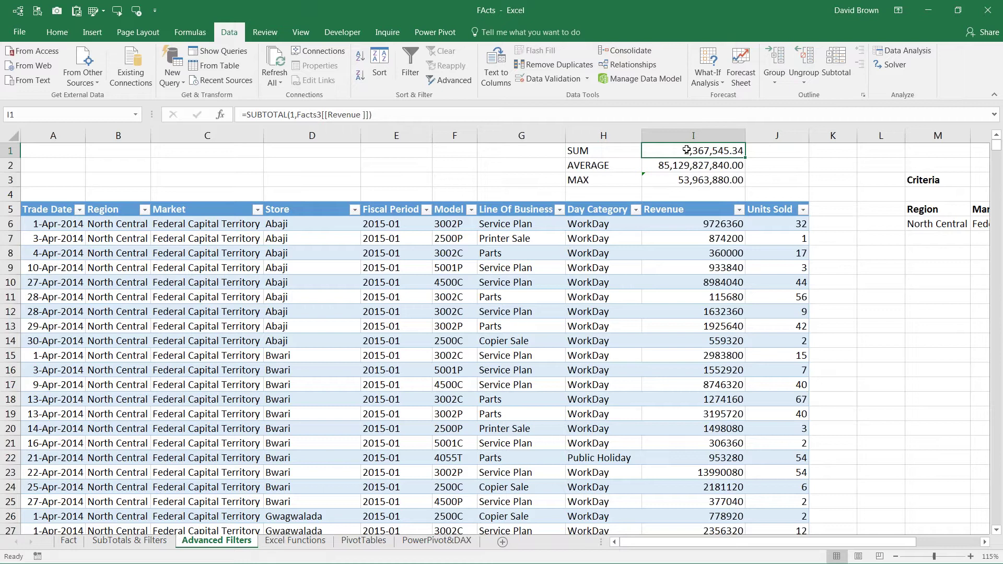
double_click(686, 151)
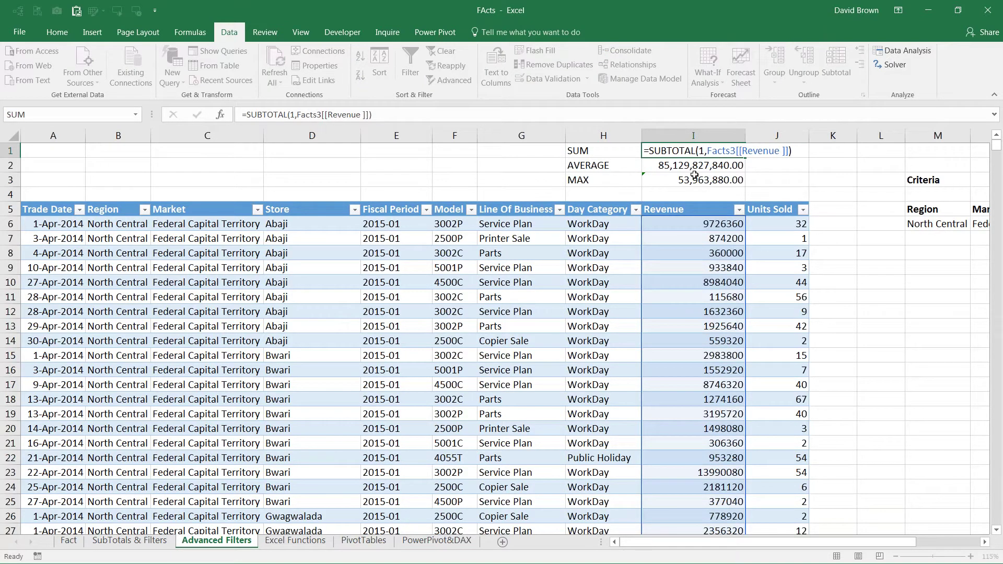
key(Return)
drag(693, 150, 603, 180)
Clear the SUM, AVERAGE and MAX result cells below the summary headings.
key(Delete)
click(693, 194)
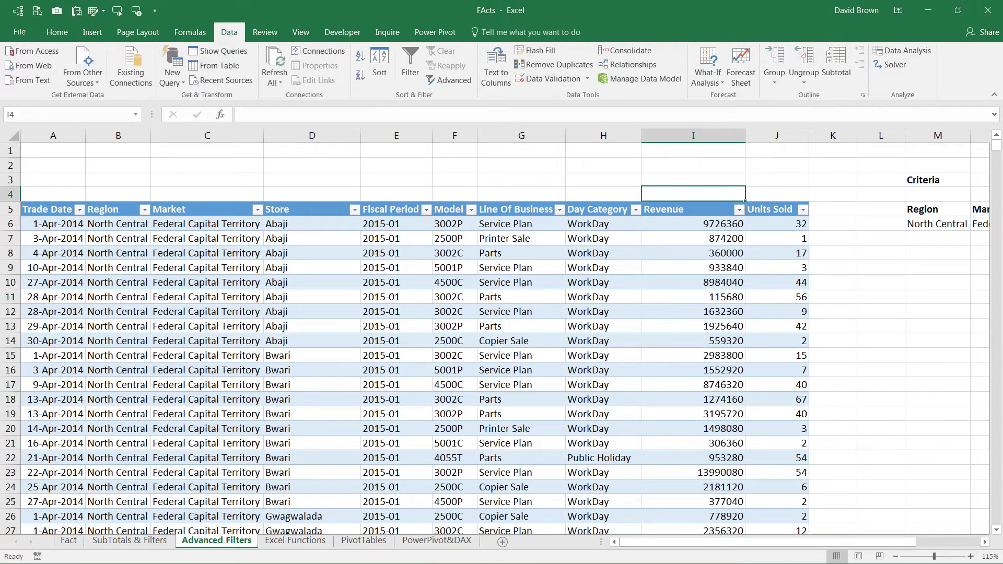
click(693, 223)
key(Down)
key(Left)
key(Left)
key(Left)
key(Left)
key(Left)
key(Left)
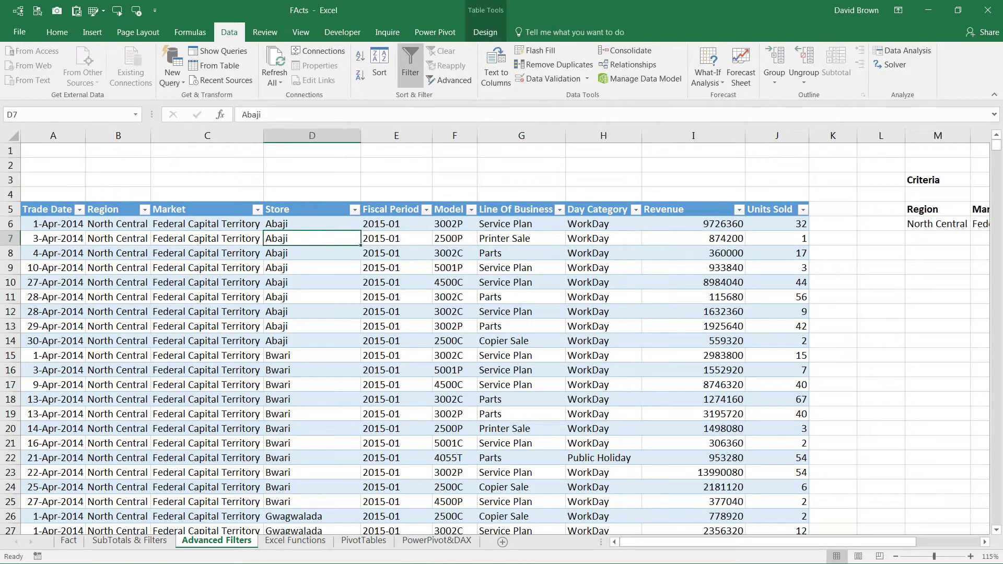
Check the North Central / Federal Capital Territory record and Region filter, then move to the criteria columns.
click(126, 241)
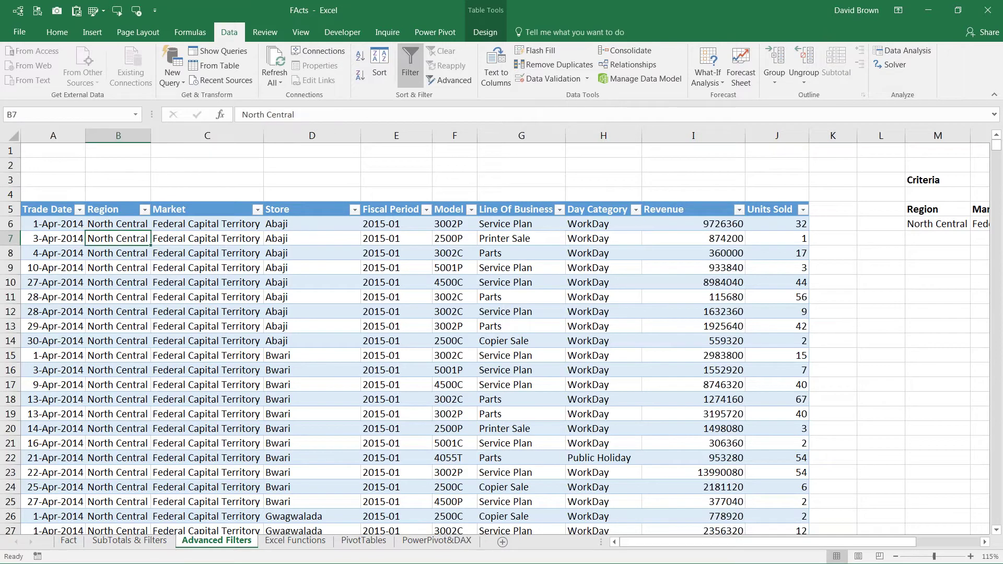
click(145, 209)
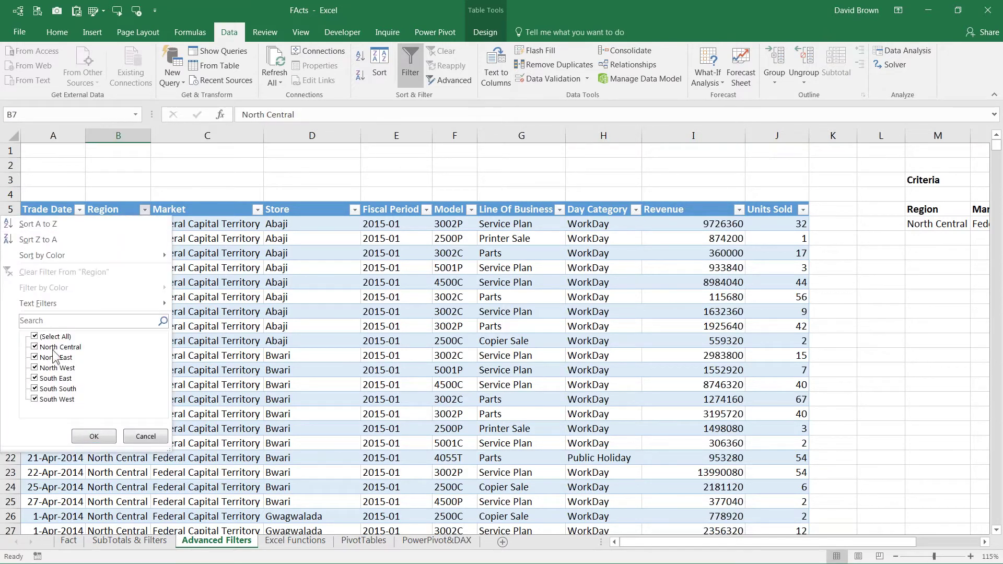
click(94, 436)
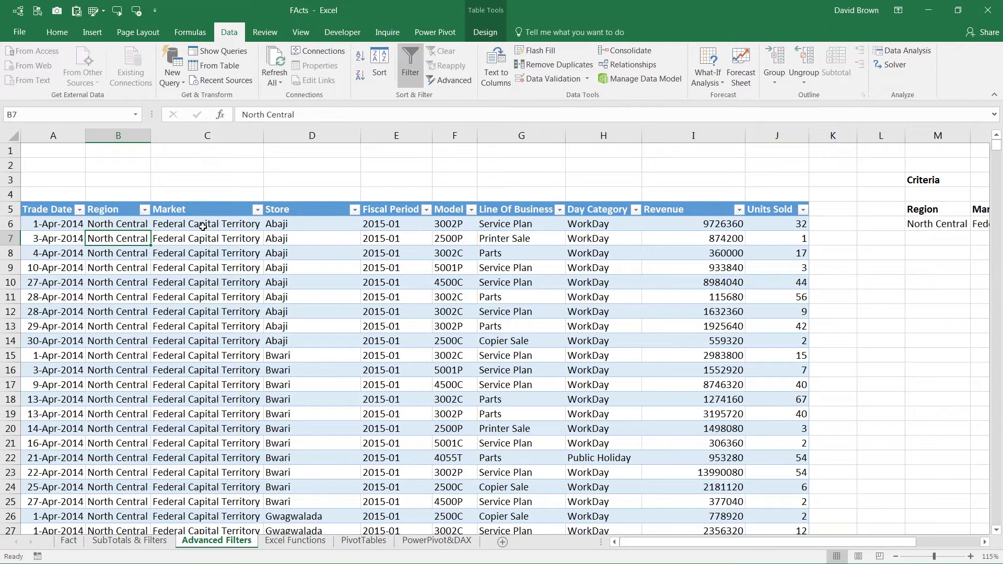
click(182, 228)
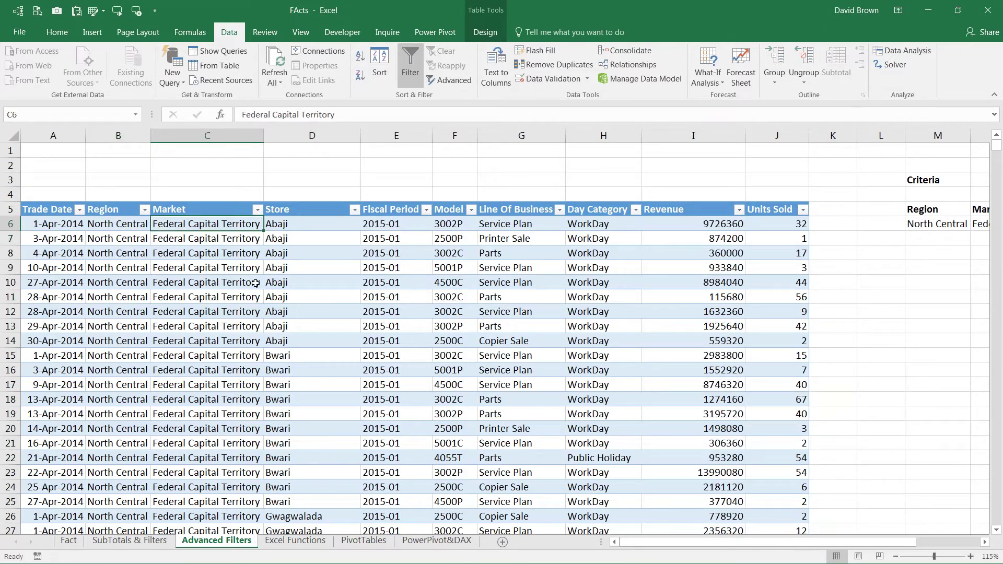
key(Left)
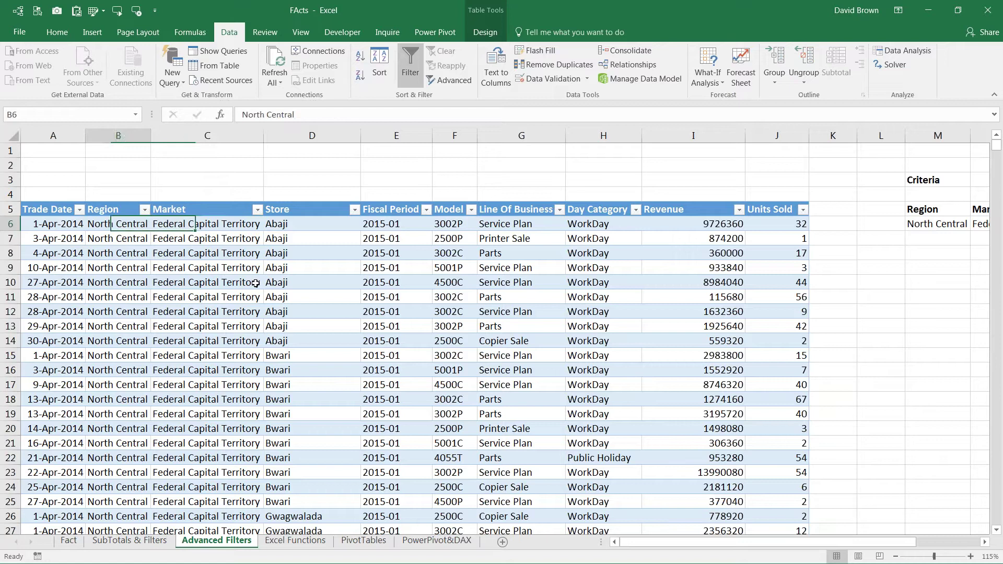
key(Right)
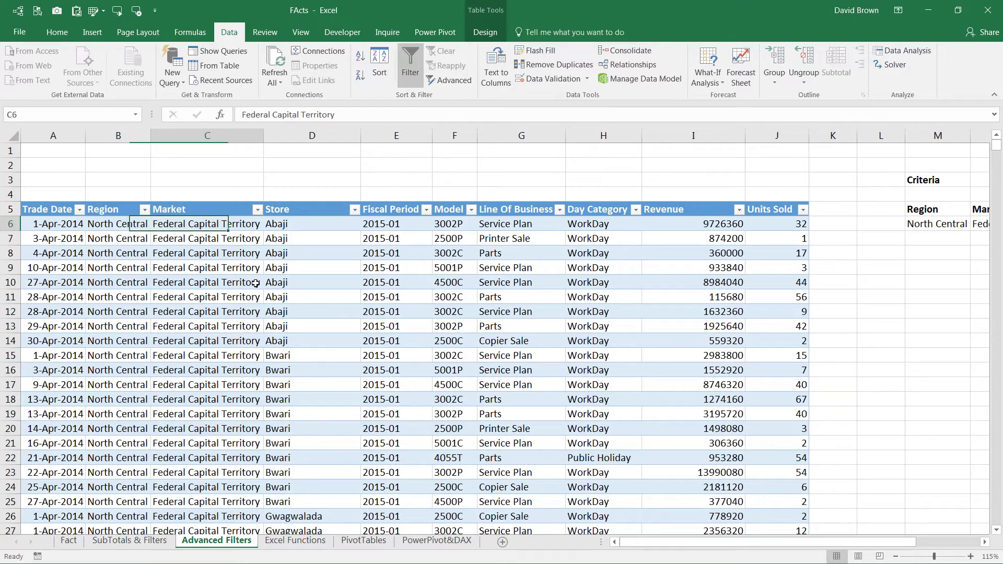
key(Right)
key(Right)
key(Right)
key(Right)
key(Right)
key(Right)
key(Right)
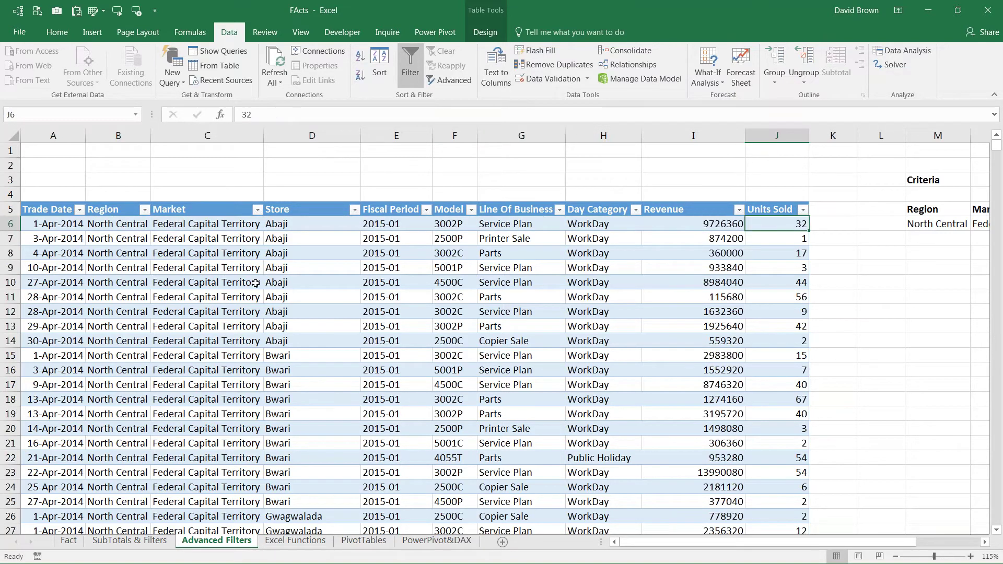
key(Right)
key(Right)
key(Right)
key(Right)
key(Right)
key(Right)
key(Right)
key(Right)
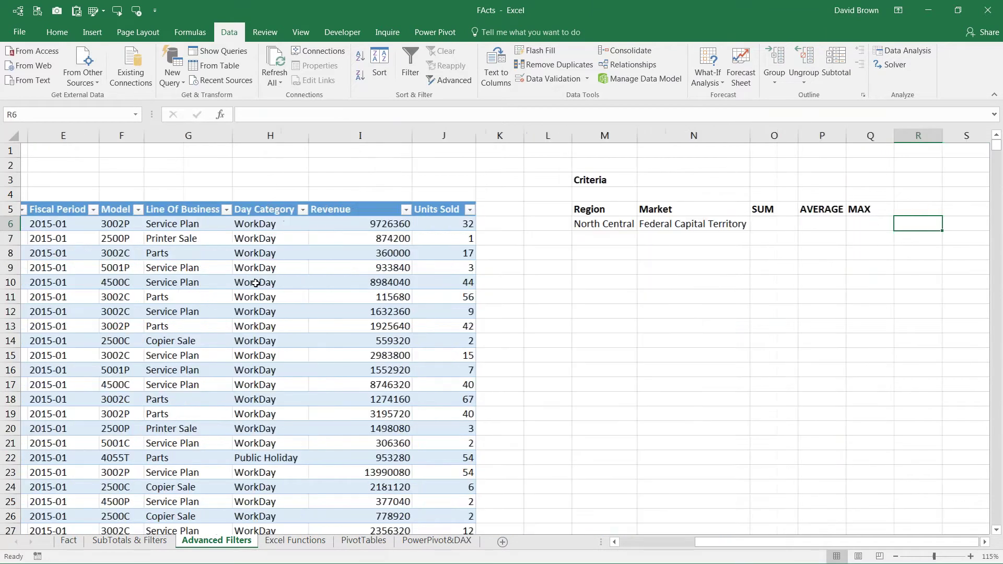
Select the North Central criteria row and fit column N to Federal Capital Territory.
key(Left)
key(Left)
key(Left)
key(Left)
key(Left)
key(Up)
key(Down)
key(shift+Right)
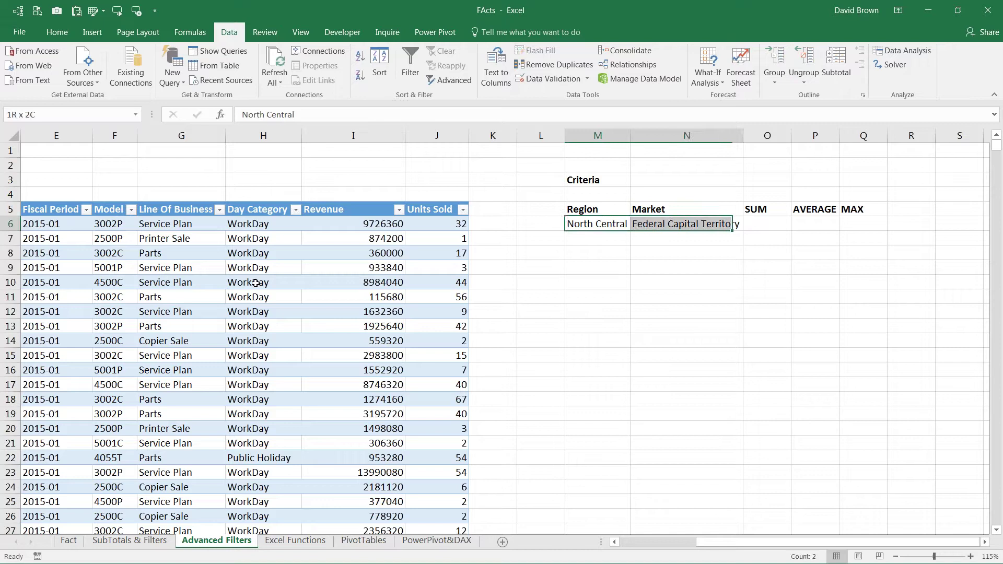
key(Right)
key(Left)
key(shift+Right)
key(Left)
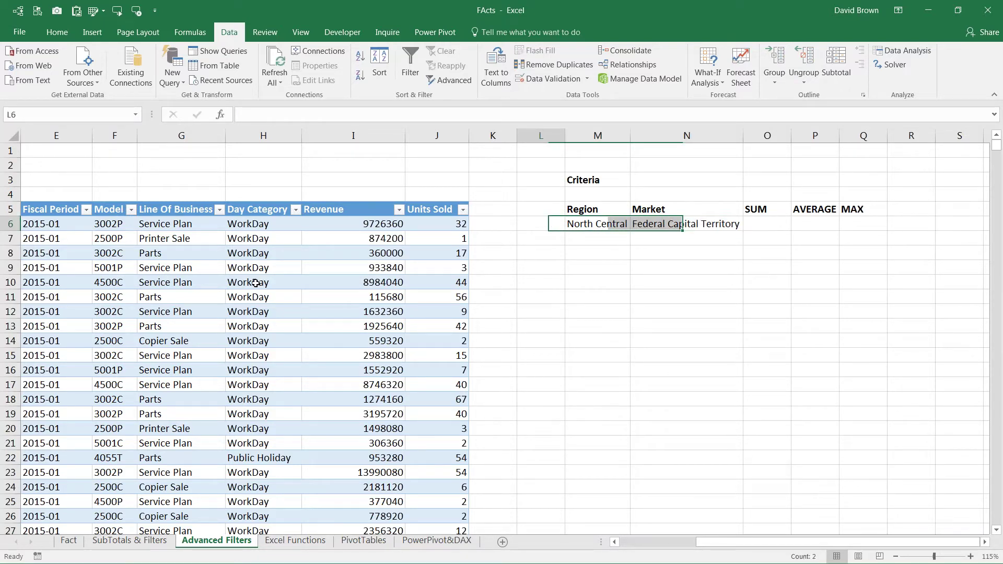
Paste South West and Oyo as a second criteria row in M7:N7.
key(Left)
key(Left)
key(Left)
key(Left)
key(Left)
key(Left)
key(Left)
key(Left)
key(Left)
key(Left)
key(Left)
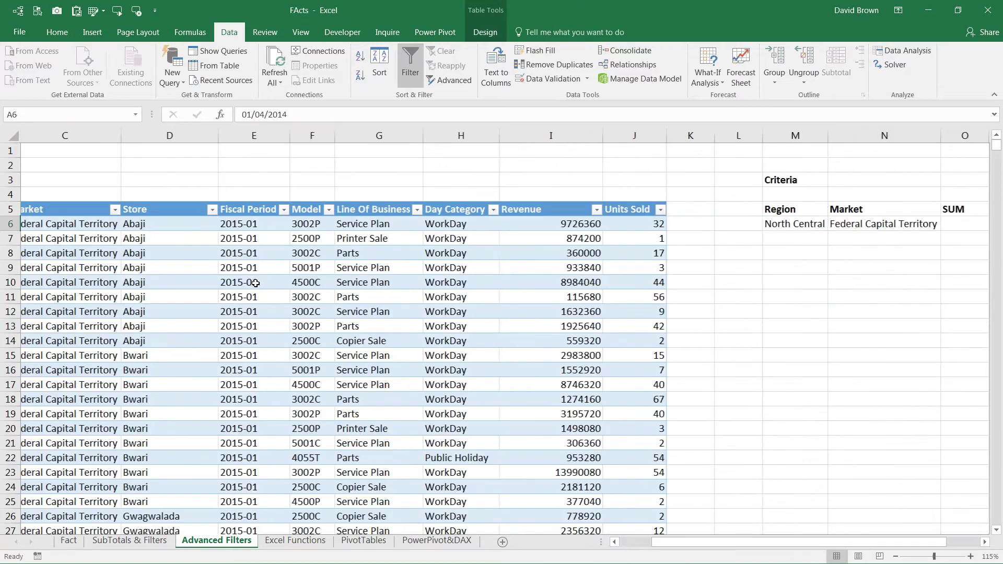
key(Right)
key(Down)
key(Down)
key(Down)
key(Down)
key(Down)
key(Down)
key(Down)
key(Down)
key(Down)
key(Down)
key(Down)
key(Down)
key(Down)
key(Down)
key(Down)
key(Down)
key(Down)
key(Down)
key(Down)
key(Down)
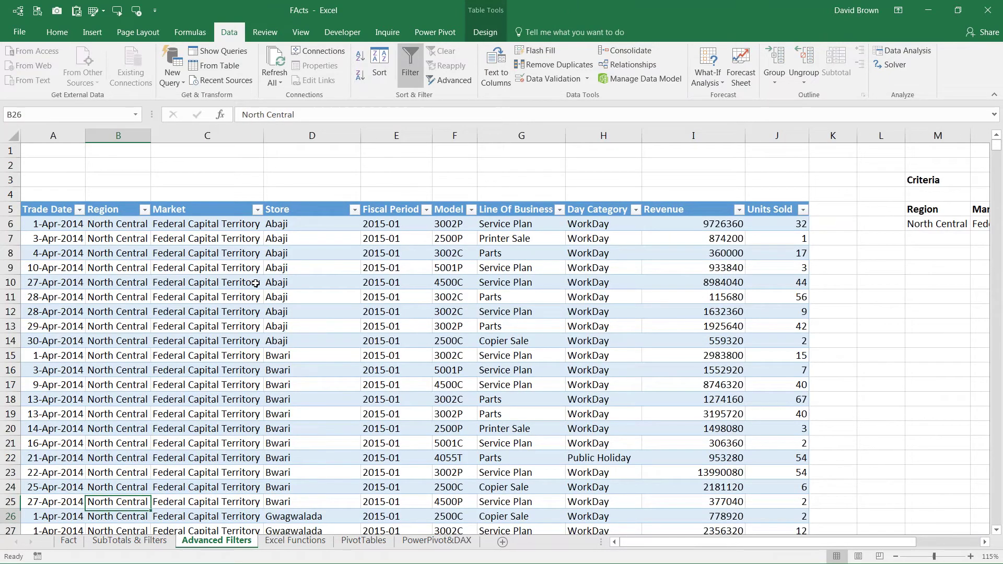
key(Down)
key(Down)
key(Down)
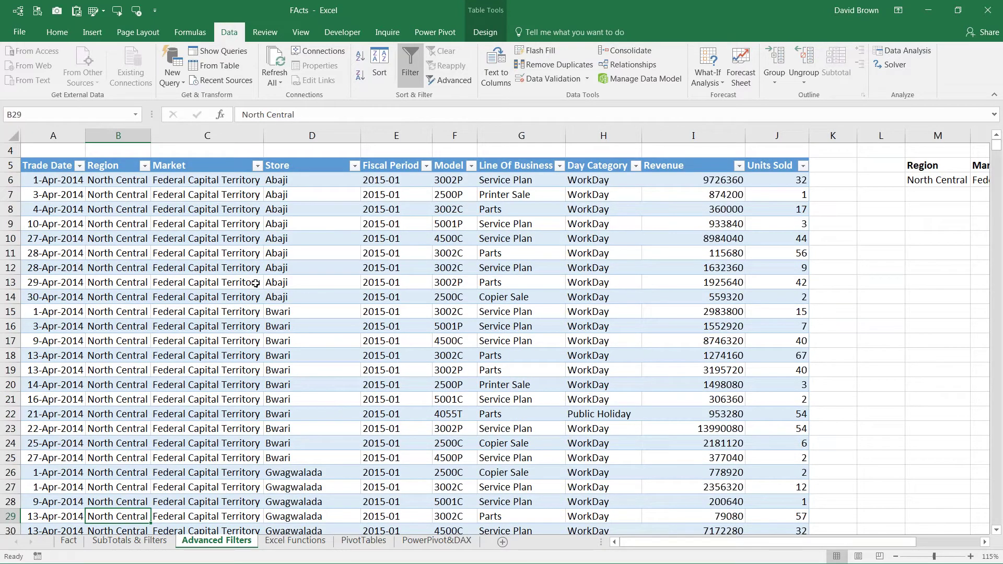
key(ctrl+Down)
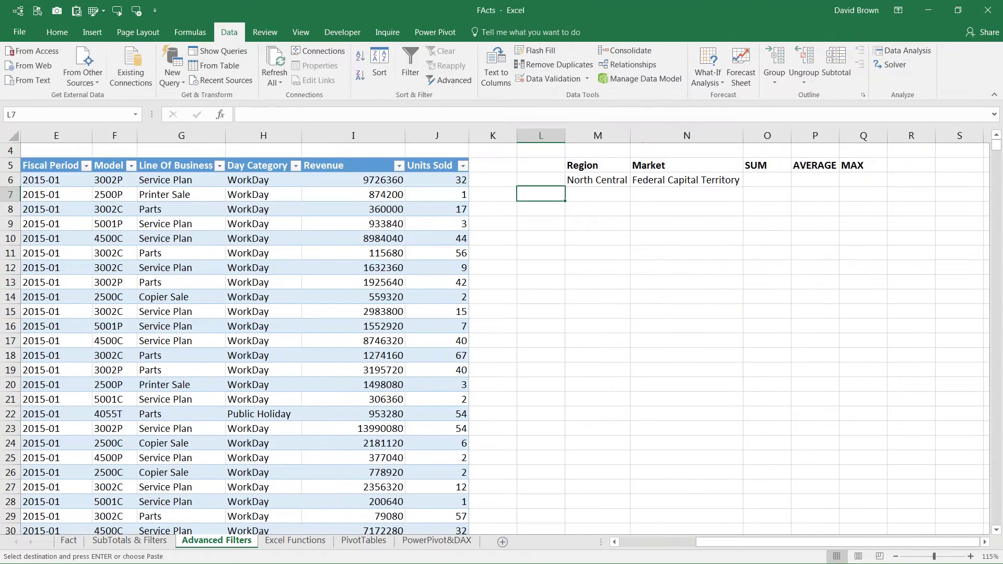
key(Right)
text(South West	Oyo)
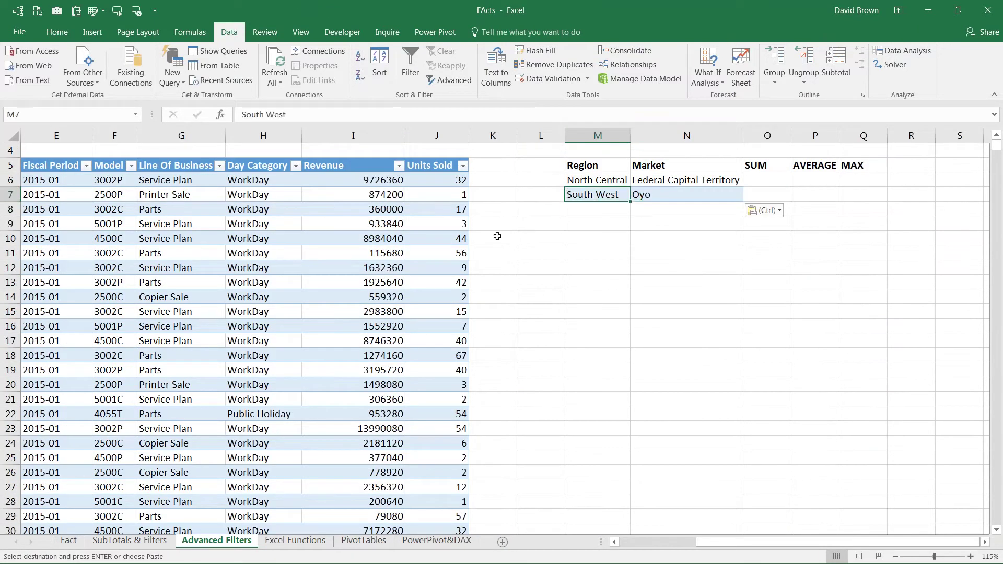
click(764, 213)
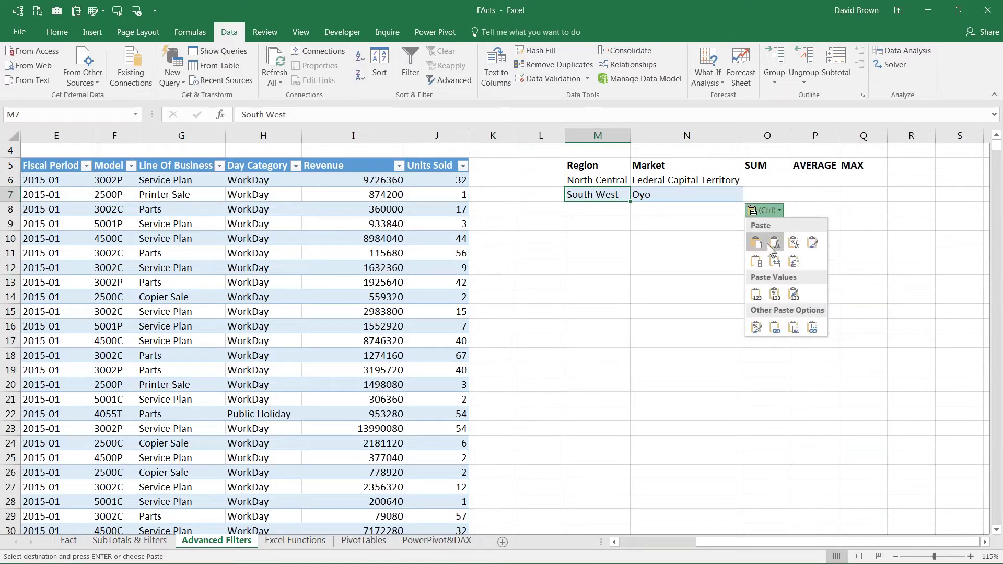
click(773, 209)
Copy the North Central row's formatting onto the South West row with Format Painter.
drag(636, 195, 676, 194)
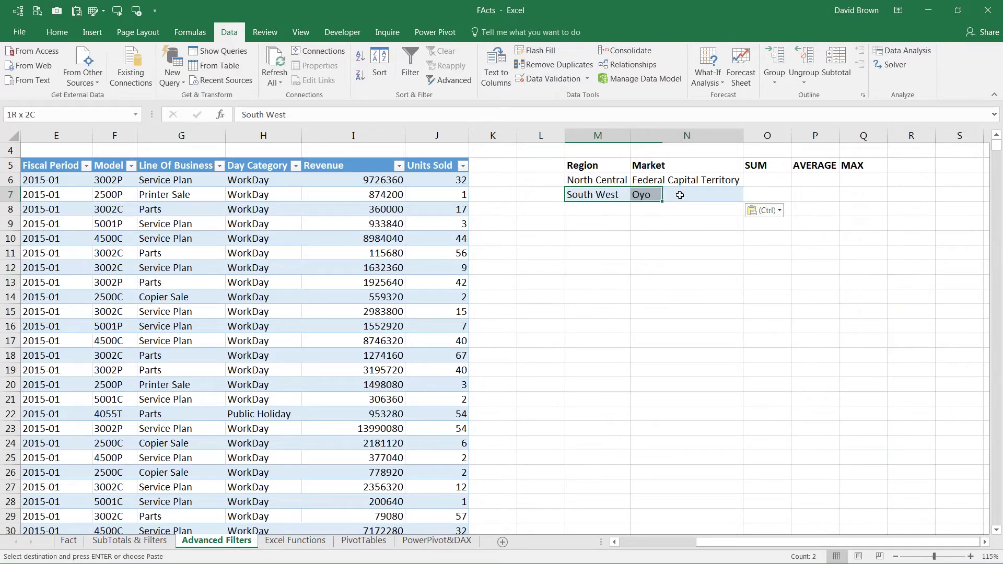
drag(608, 180, 679, 180)
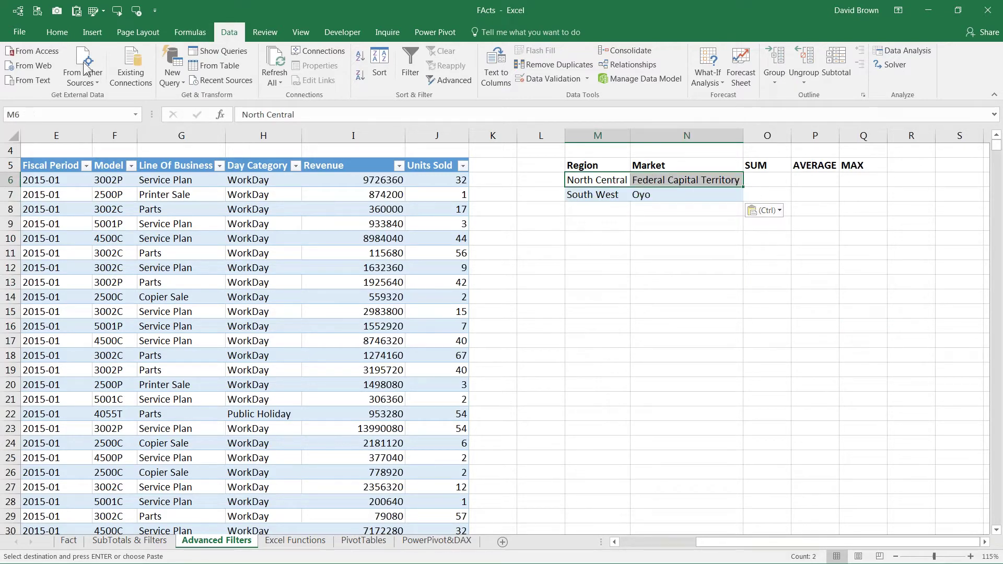
click(57, 34)
click(59, 78)
click(596, 194)
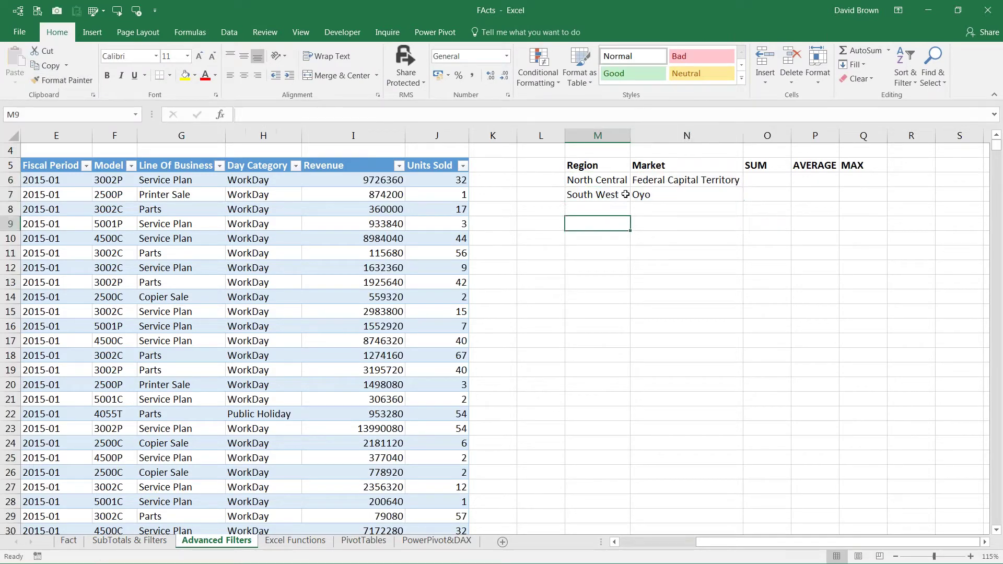
Review each cell of the two-row criteria block.
key(Right)
key(Up)
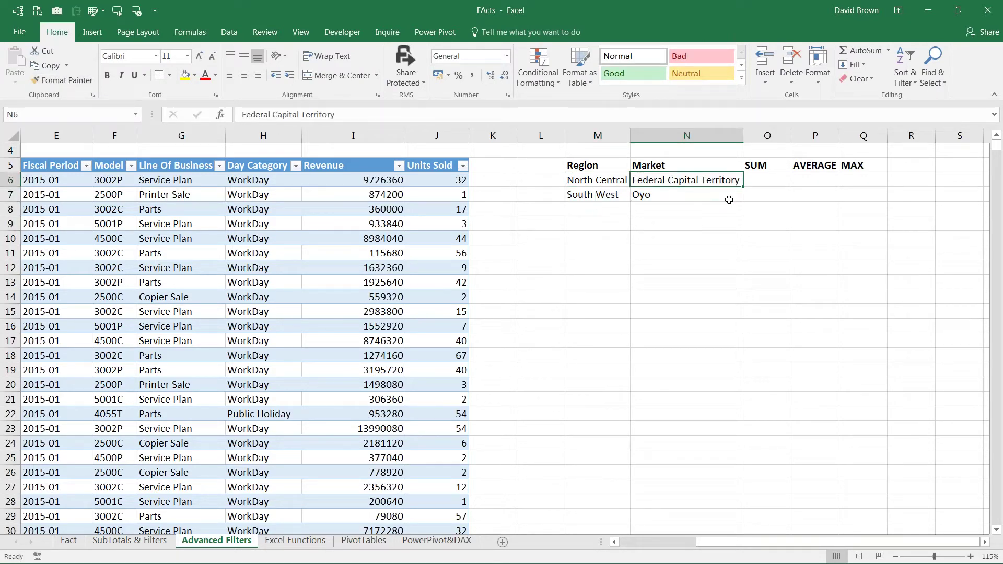
key(Left)
key(shift+Right)
key(shift+Down)
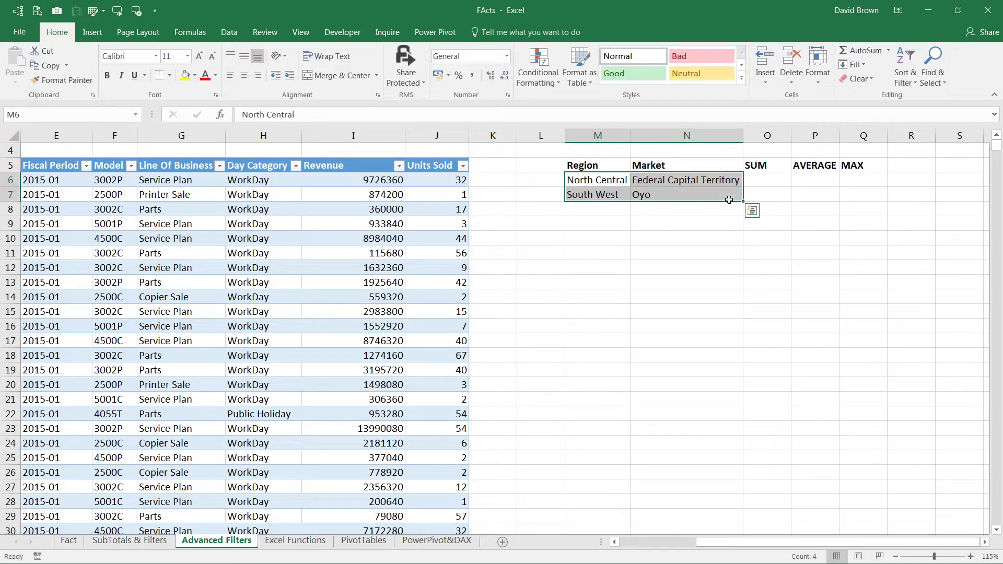
key(Down)
key(Up)
key(Right)
key(Down)
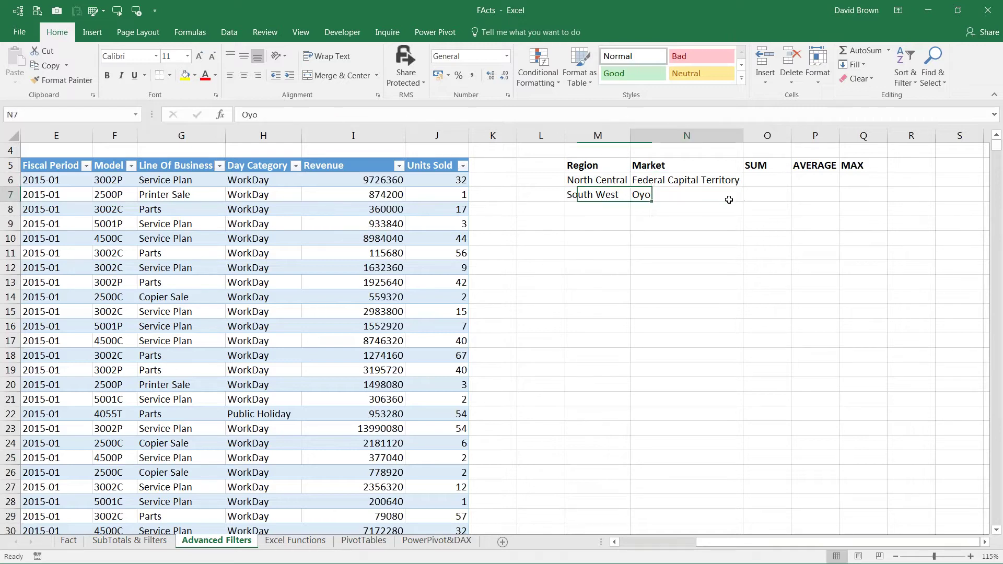
key(Right)
key(Up)
key(Down)
key(Left)
key(Up)
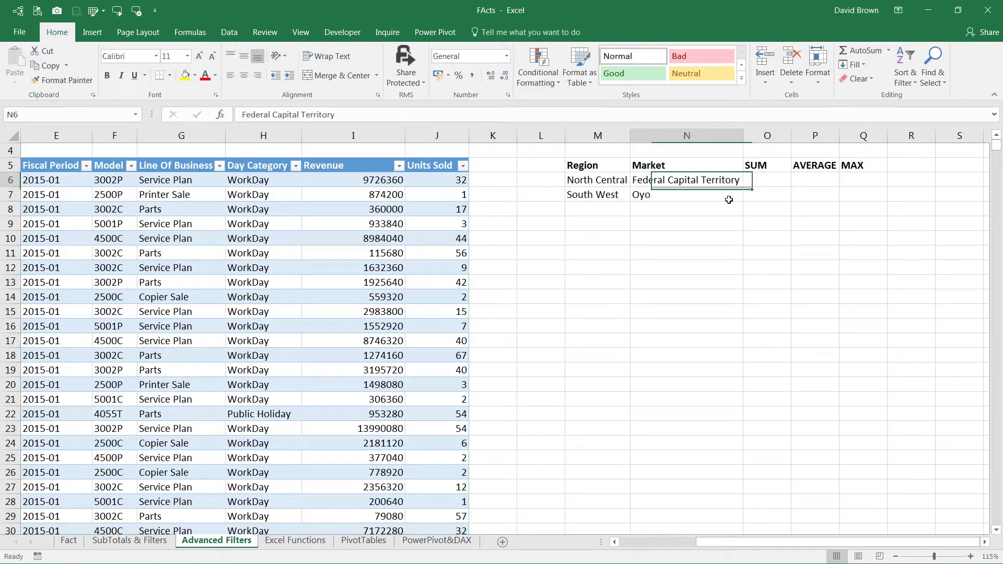
Return to the SubTotals & Filters sheet and select a cell among the filtered records.
key(Left)
key(Left)
key(Left)
key(Left)
key(Left)
key(Left)
key(Left)
key(Left)
key(Left)
key(Left)
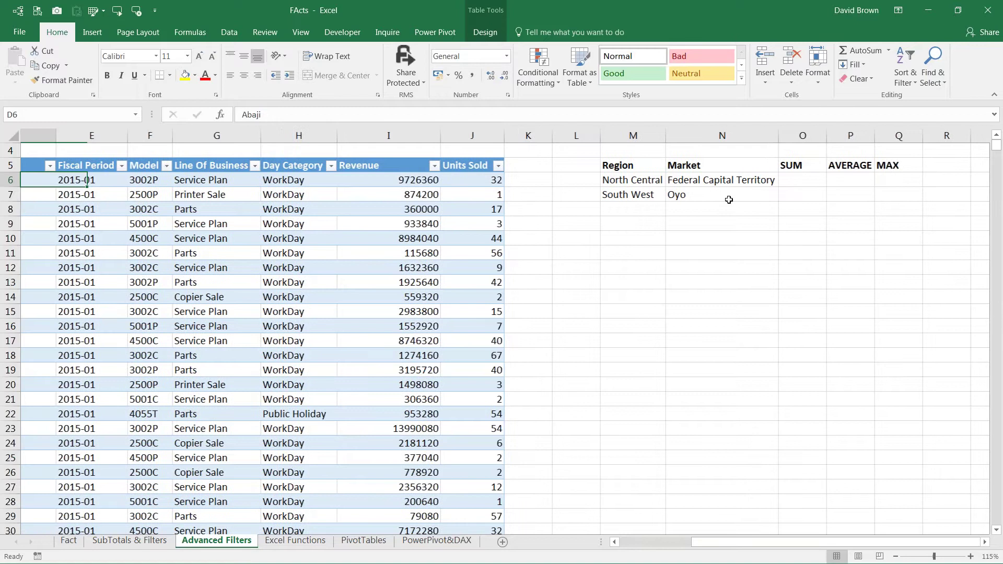
key(Left)
key(Left)
key(Left)
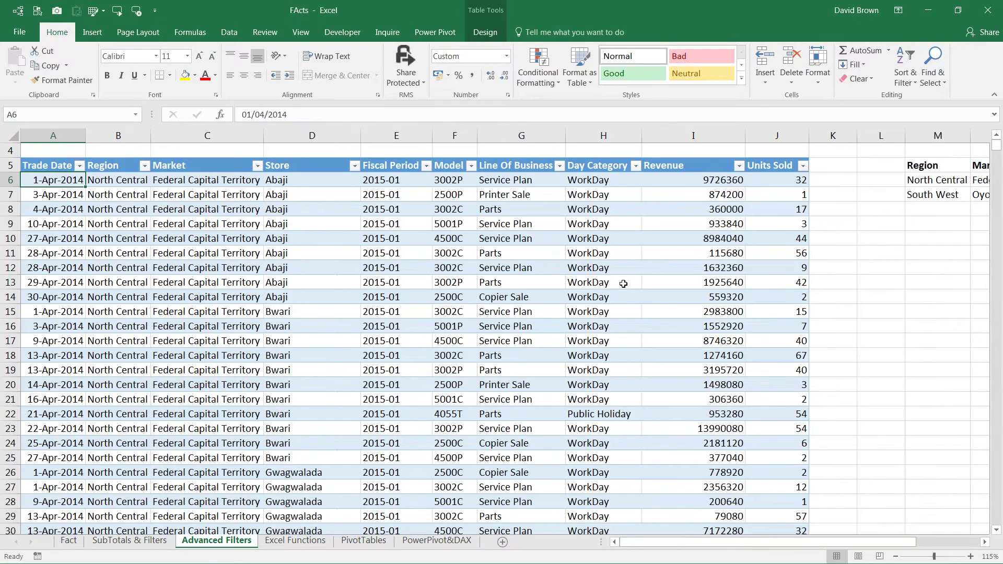
scroll(567, 299, up, 1)
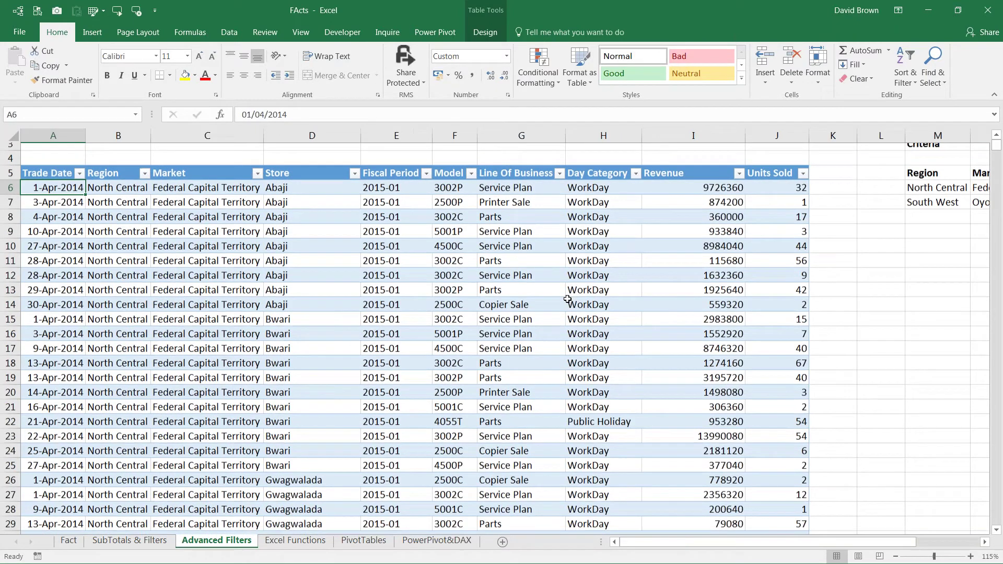
key(ctrl+Page_Up)
click(454, 299)
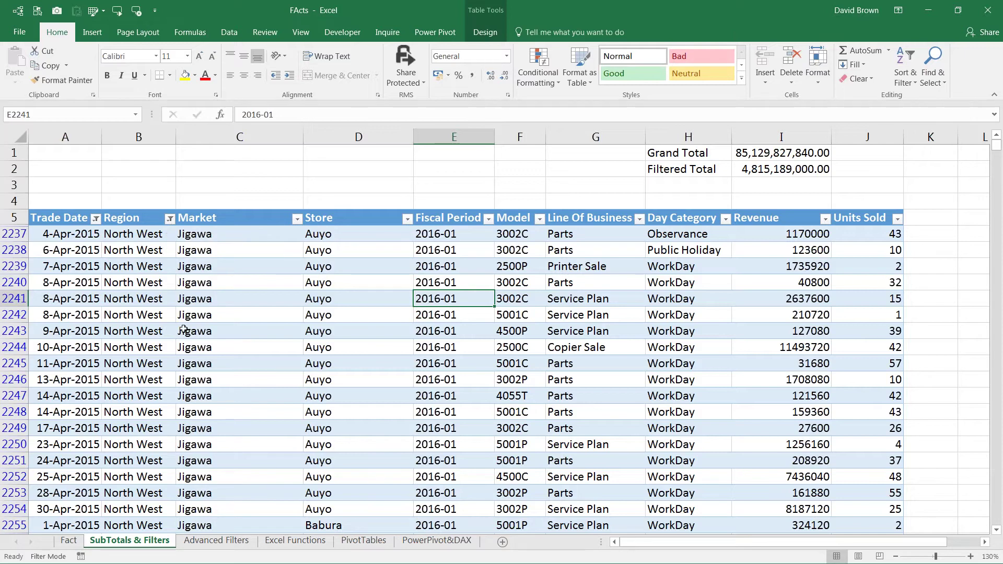
click(764, 170)
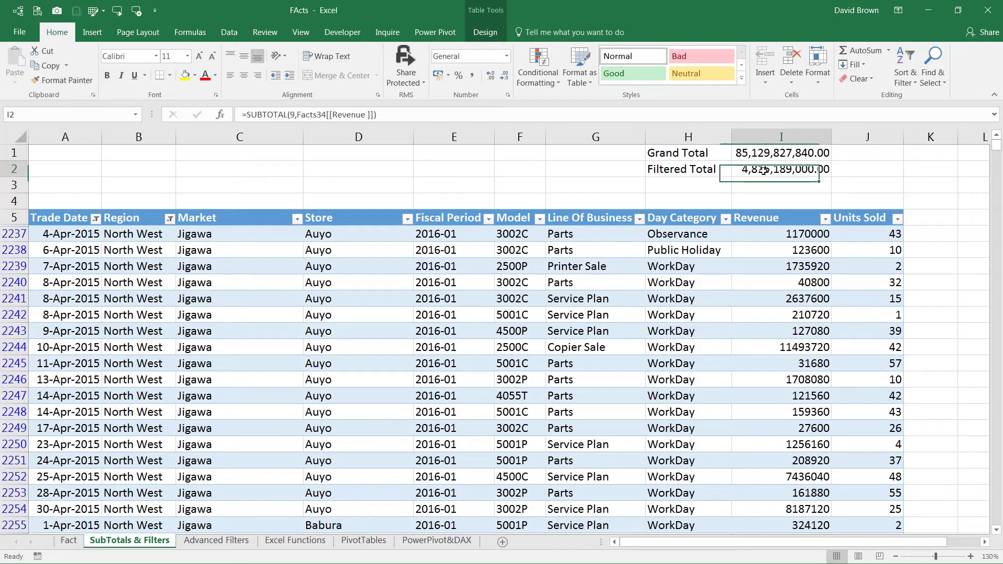
click(773, 154)
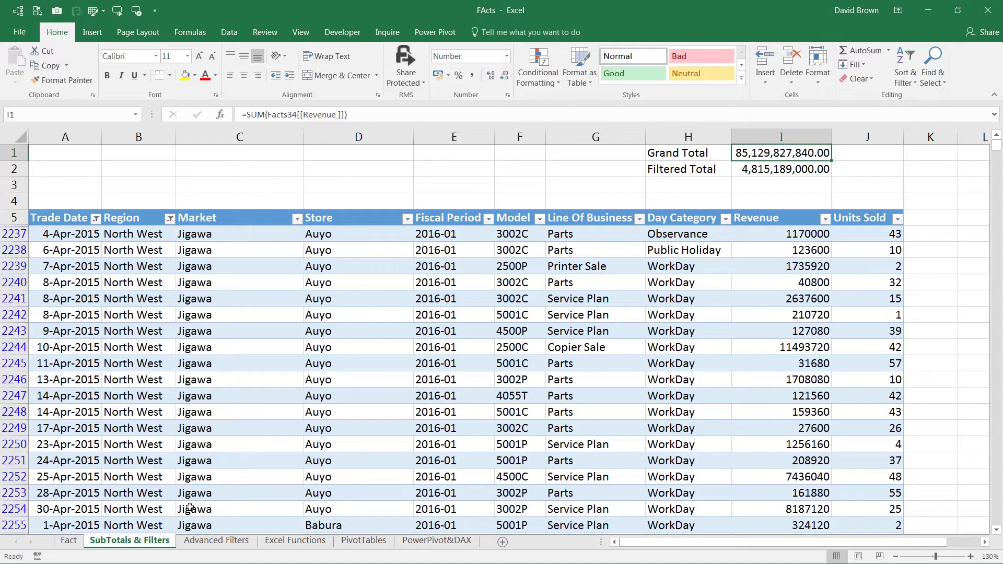
click(232, 542)
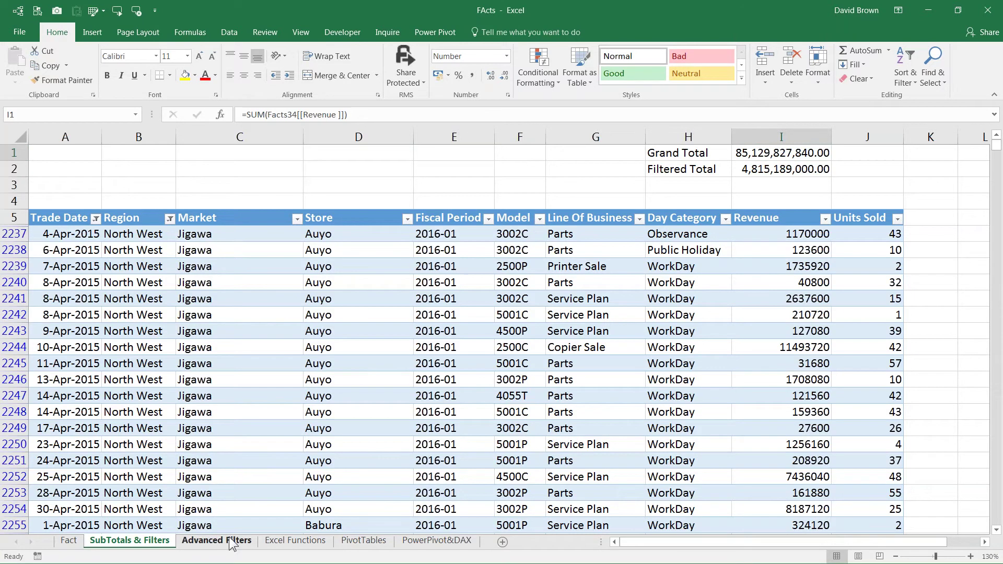
key(Right)
key(Right)
key(Right)
key(Down)
key(Down)
key(Down)
key(Down)
key(Down)
key(Down)
key(Down)
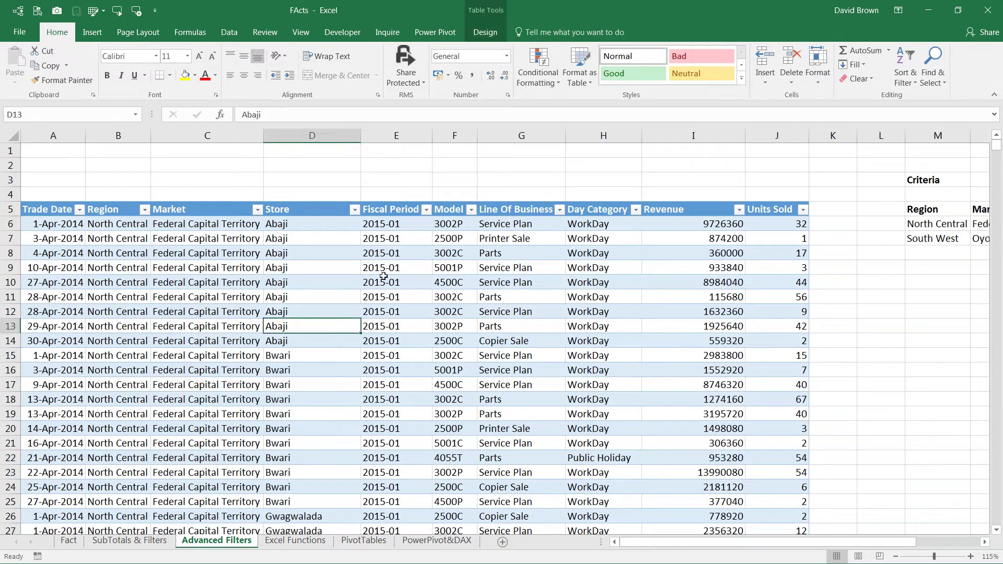
Open Advanced Filter from inside the data table and clear the old criteria range.
key(Right)
key(Up)
key(Up)
key(Up)
key(Up)
key(Down)
key(Down)
key(Down)
key(Down)
key(Down)
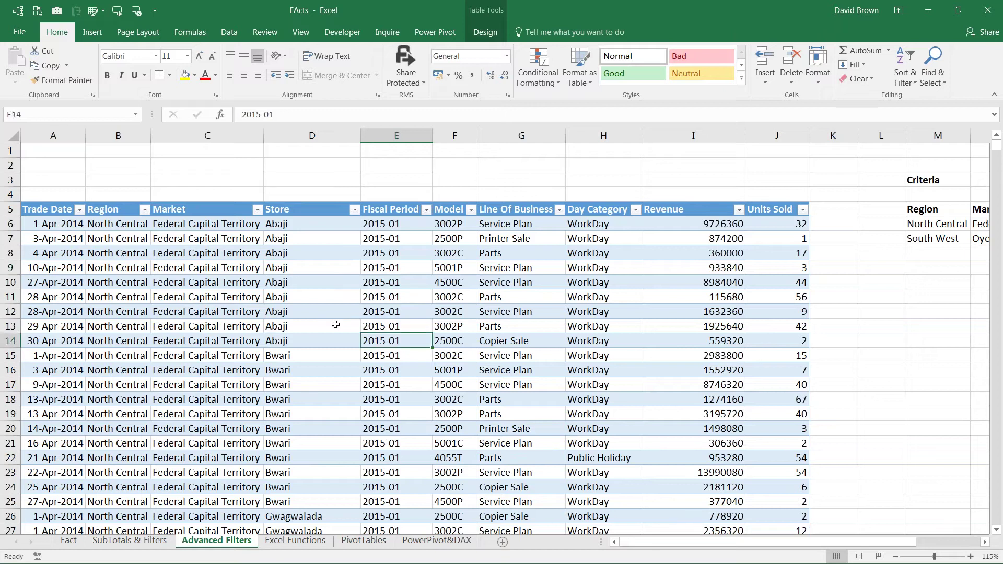
click(232, 31)
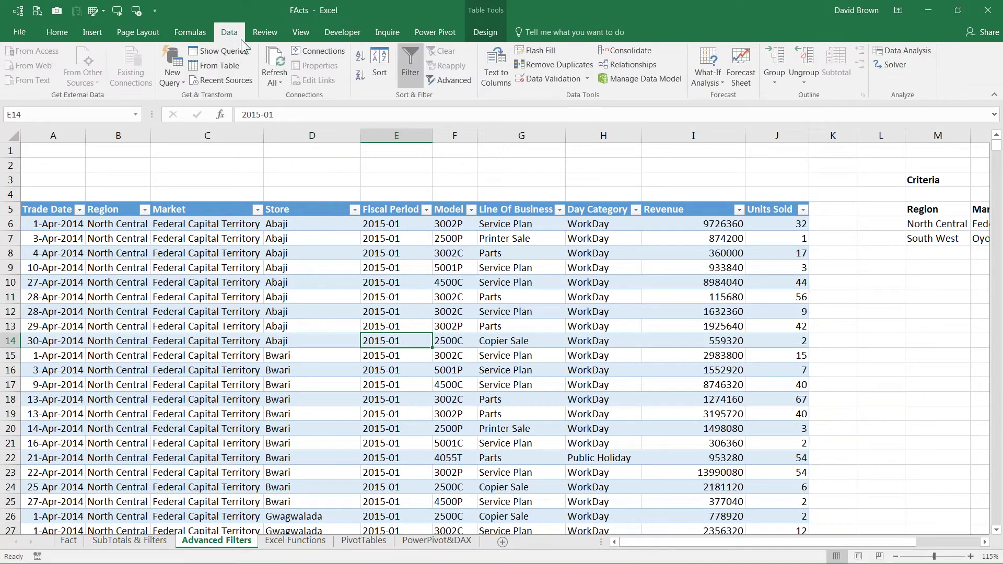
click(456, 79)
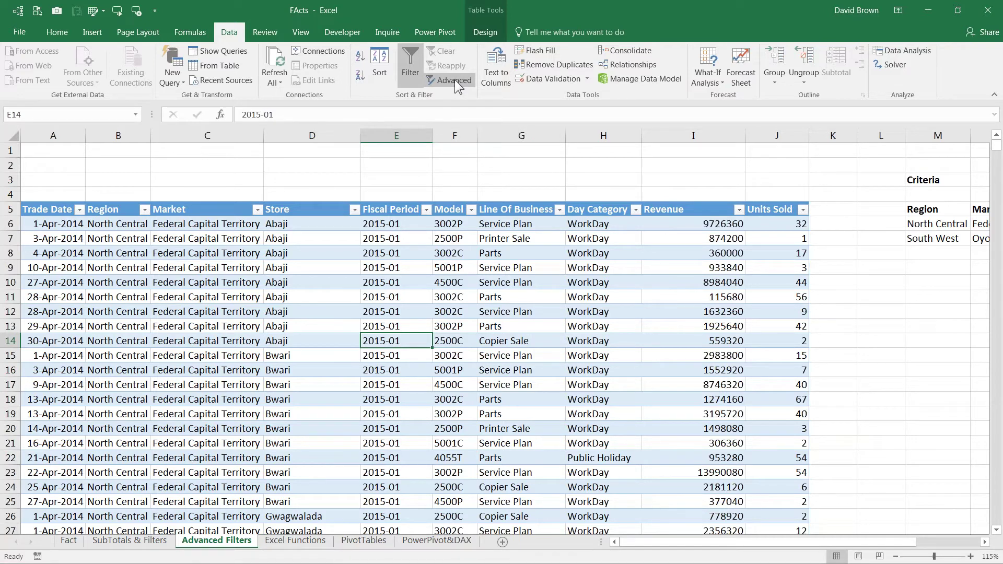
click(720, 320)
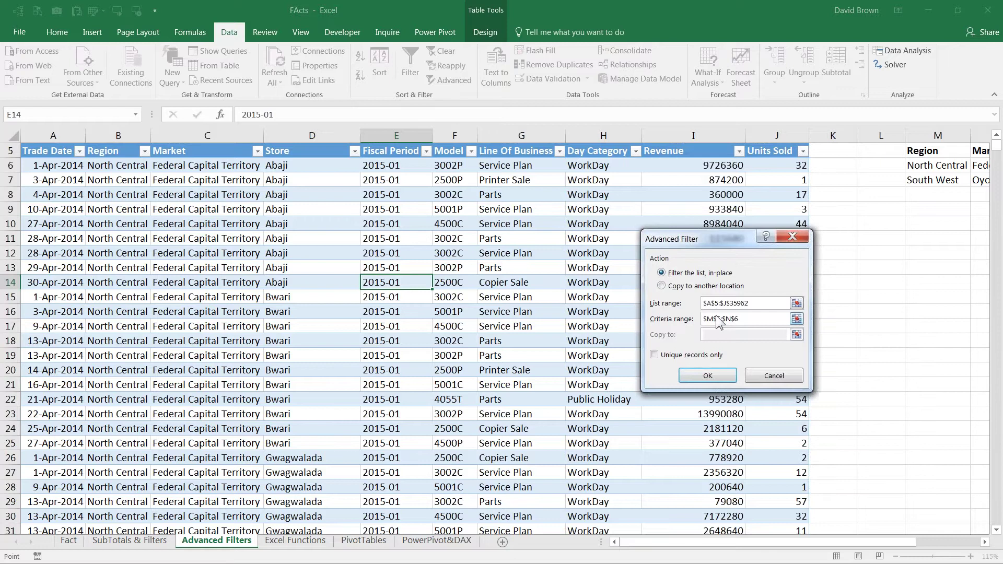
key(BackSpace)
key(BackSpace)
key(BackSpace)
key(BackSpace)
key(BackSpace)
key(BackSpace)
key(BackSpace)
key(BackSpace)
key(BackSpace)
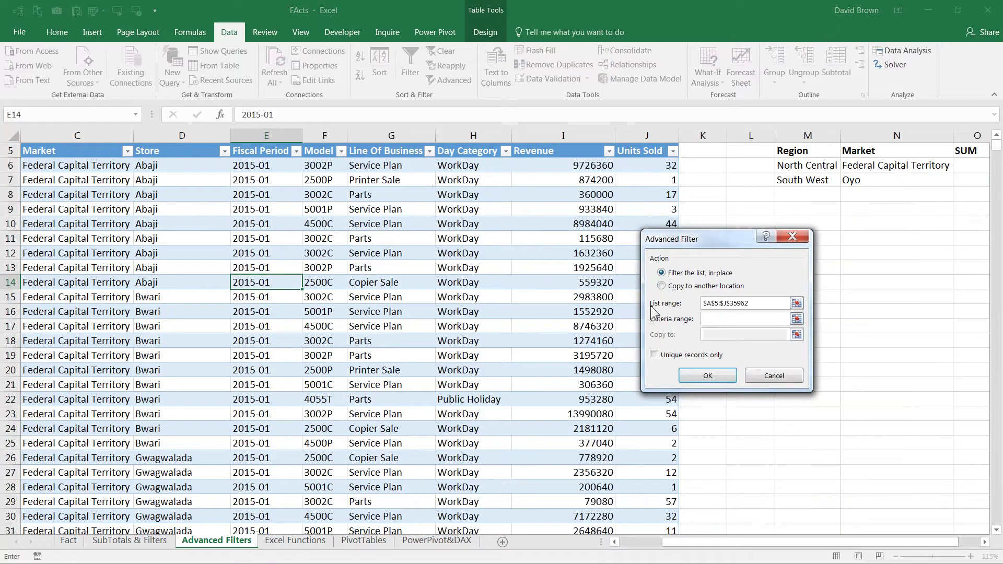
click(749, 303)
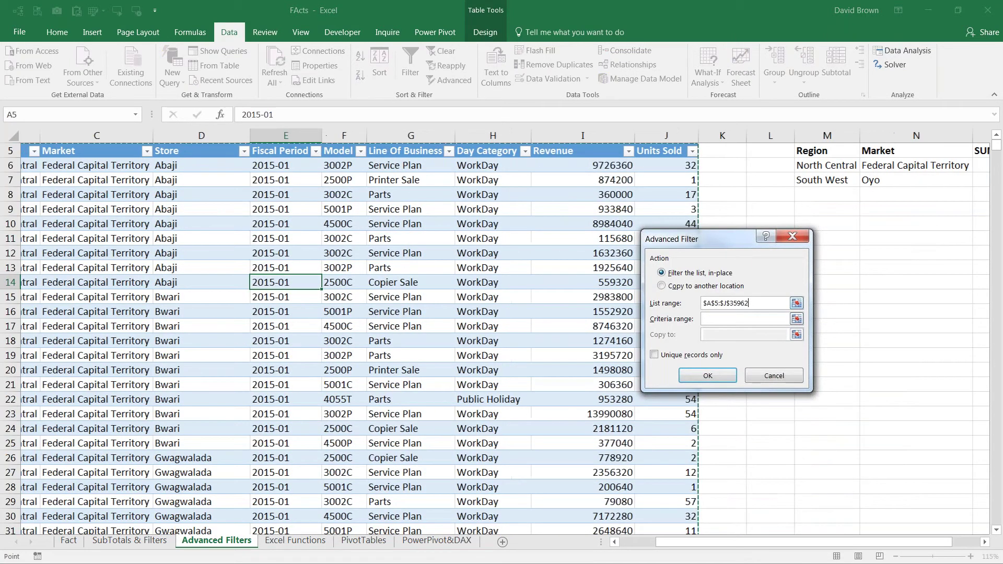
Set the advanced filter's criteria range to M5:N7.
click(671, 318)
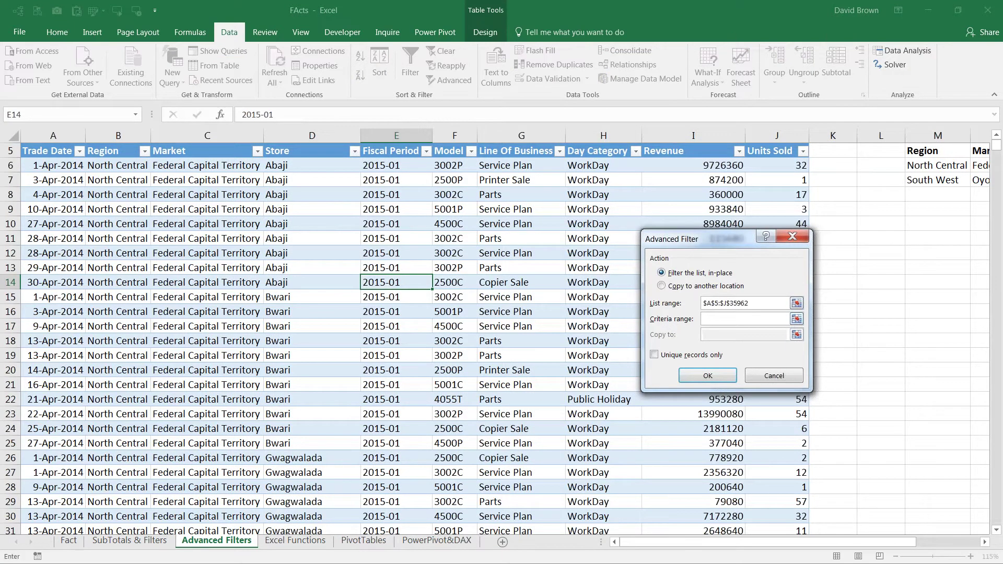
click(979, 542)
click(982, 543)
drag(935, 543, 739, 544)
click(984, 543)
click(984, 543)
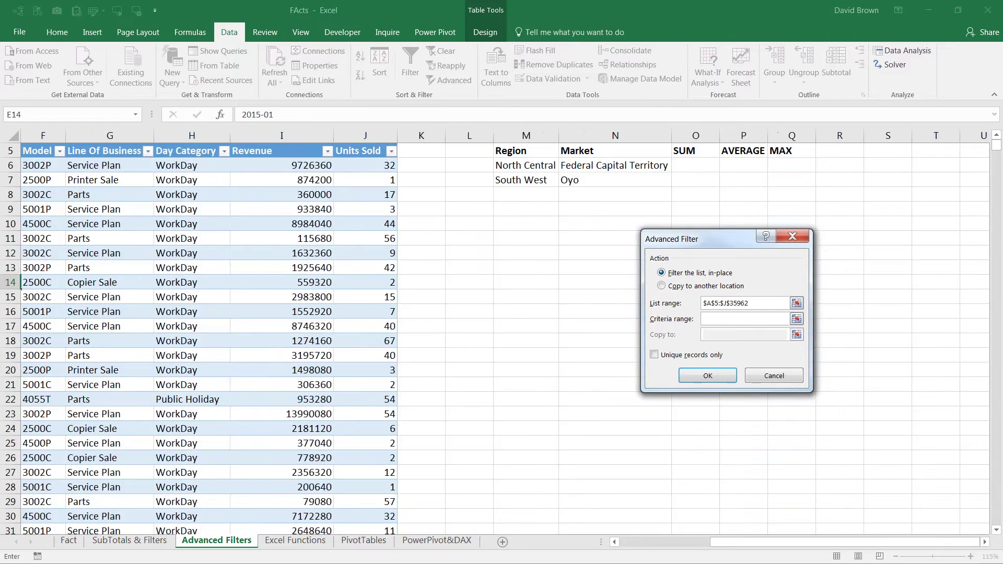
drag(517, 150, 608, 178)
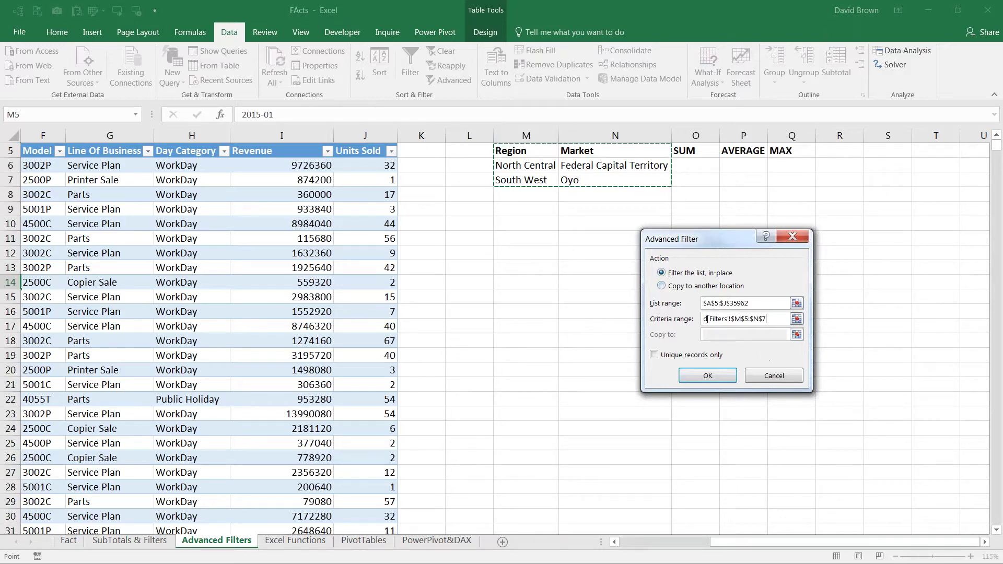
Tick Unique records only and filter in place, finding 3409 of 35957 records.
click(656, 356)
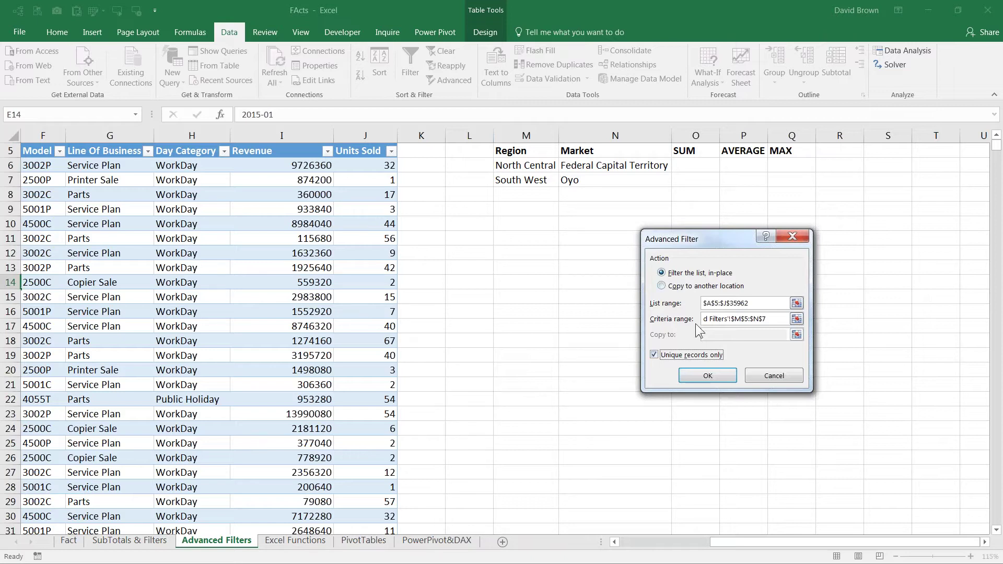
click(698, 377)
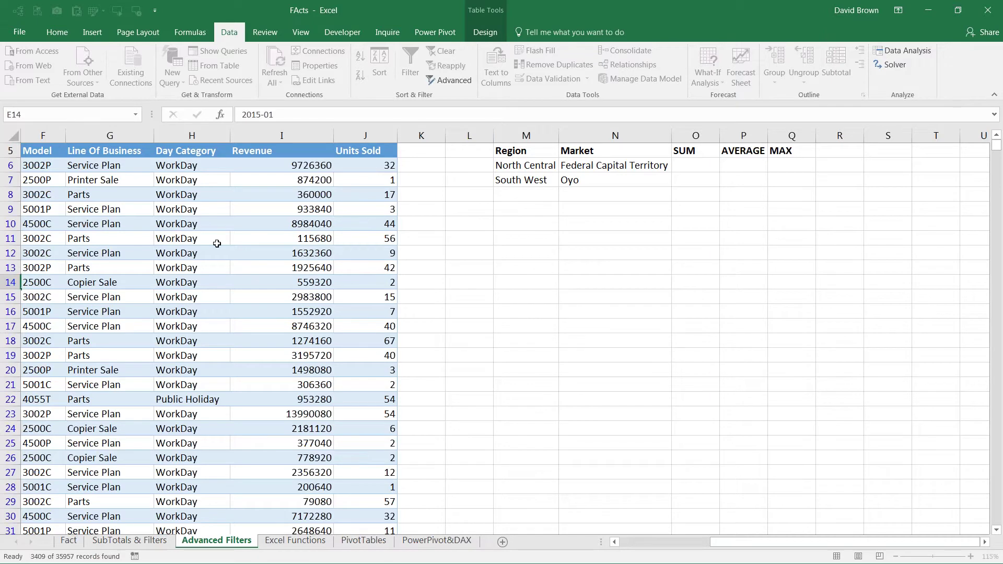
click(306, 255)
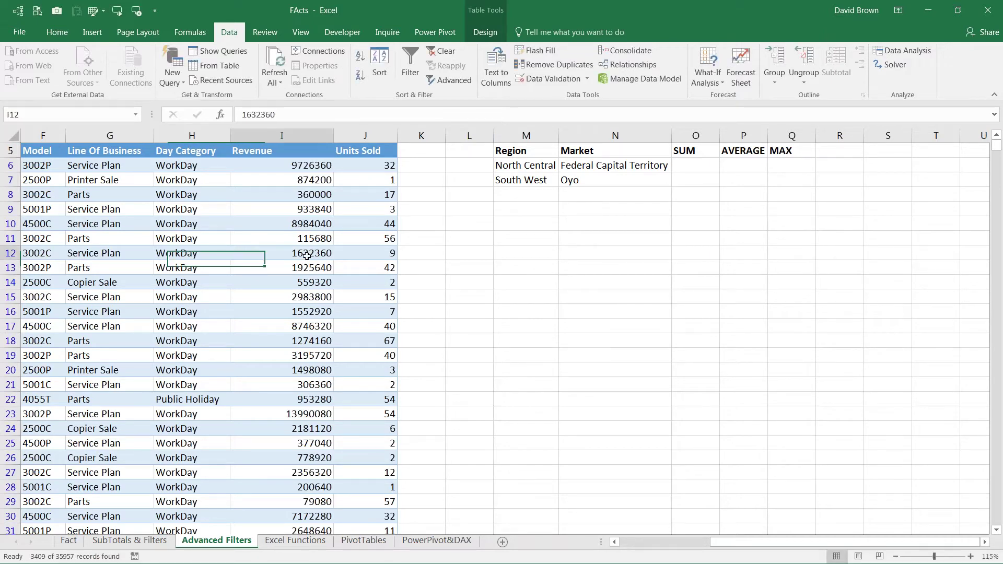
key(Left)
key(Left)
key(Left)
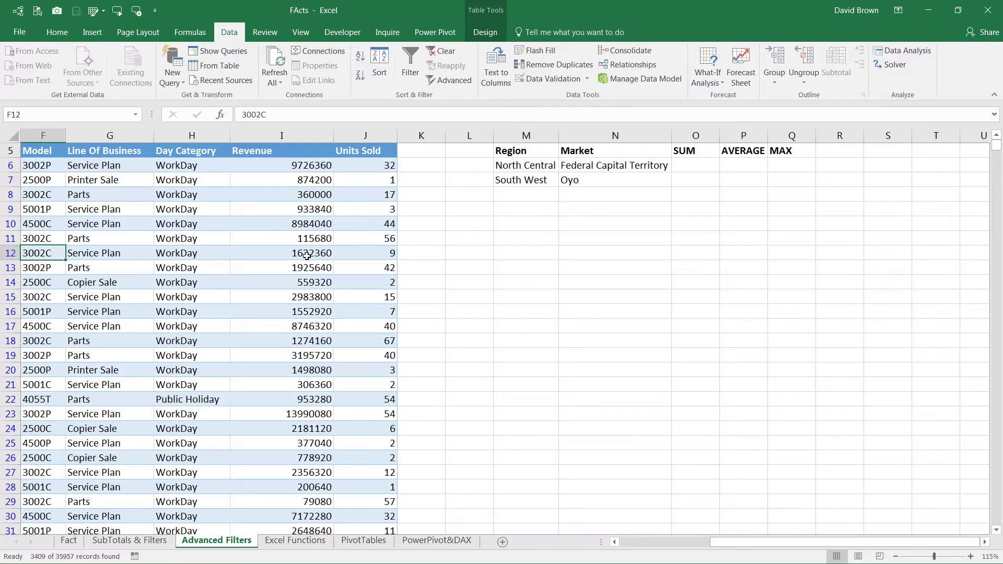
key(Left)
key(Left)
key(Left)
key(Left)
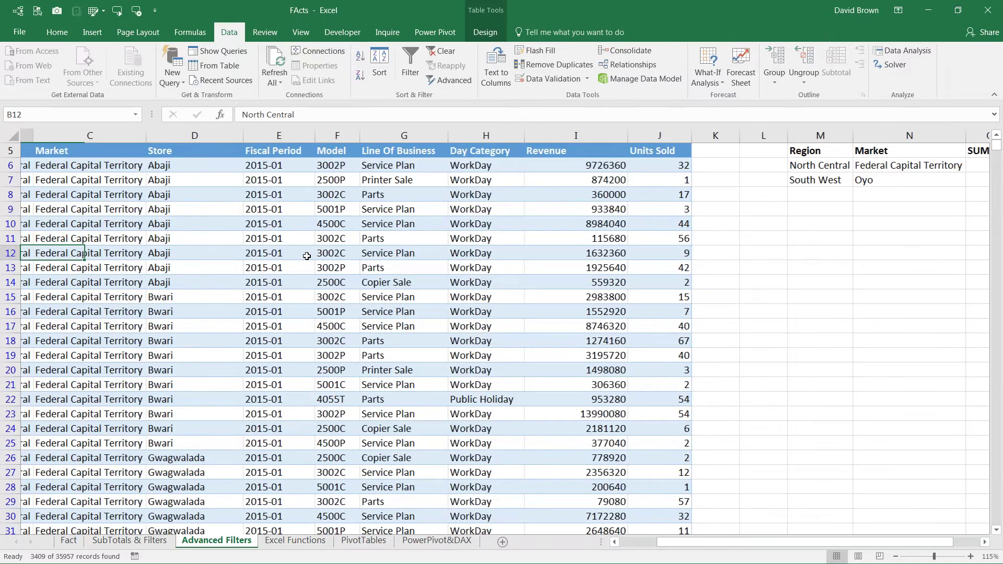
key(Up)
key(Up)
key(Up)
key(Up)
key(Right)
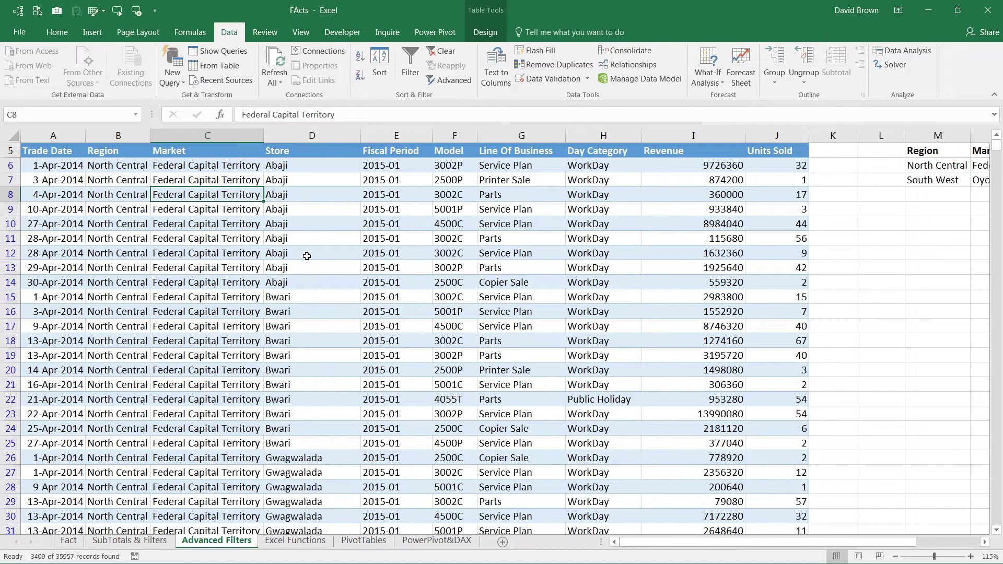
key(Down)
key(Down)
key(Down)
key(Down)
key(Down)
key(Down)
key(Down)
key(Down)
key(Down)
key(Down)
key(Down)
key(Down)
key(Down)
key(Down)
key(Down)
key(Down)
key(Down)
key(Down)
key(Down)
key(Down)
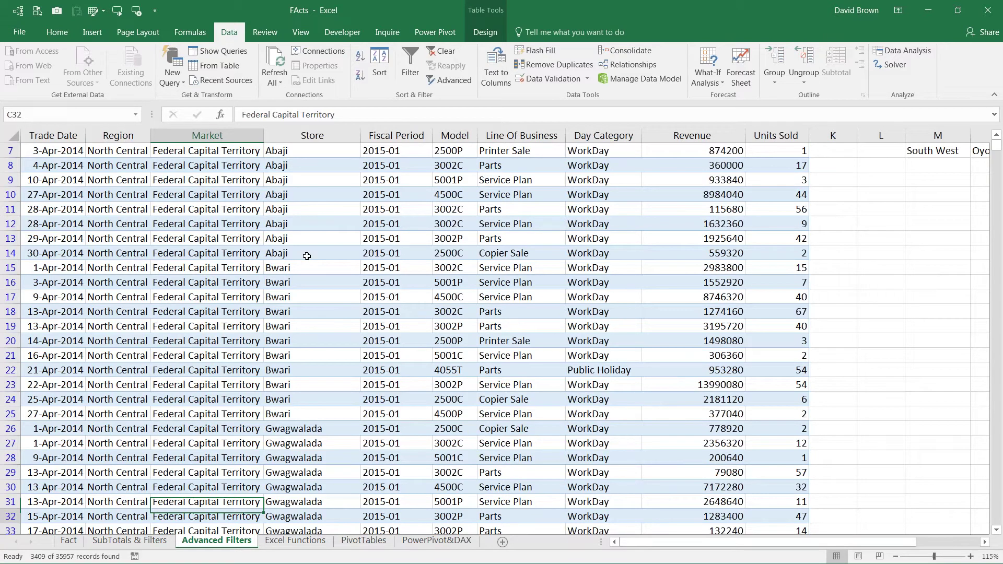
key(Down)
key(Down)
key(Down)
key(Down)
key(Down)
key(Down)
key(Down)
key(Down)
key(Down)
key(Down)
key(Down)
key(Down)
key(Down)
key(Down)
key(Down)
key(Down)
key(Down)
key(Down)
key(Down)
key(Down)
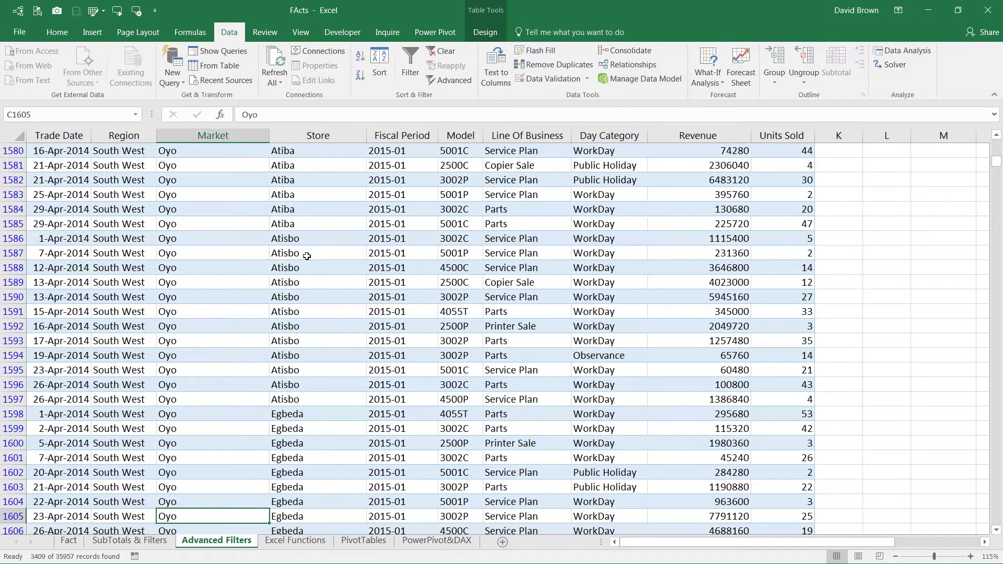
key(Down)
key(Down)
key(Down)
key(Down)
key(Down)
key(Down)
key(Down)
key(Down)
key(Down)
key(Down)
key(Down)
key(Down)
key(Down)
key(Down)
key(Down)
key(Down)
key(Down)
key(Down)
key(Down)
key(Down)
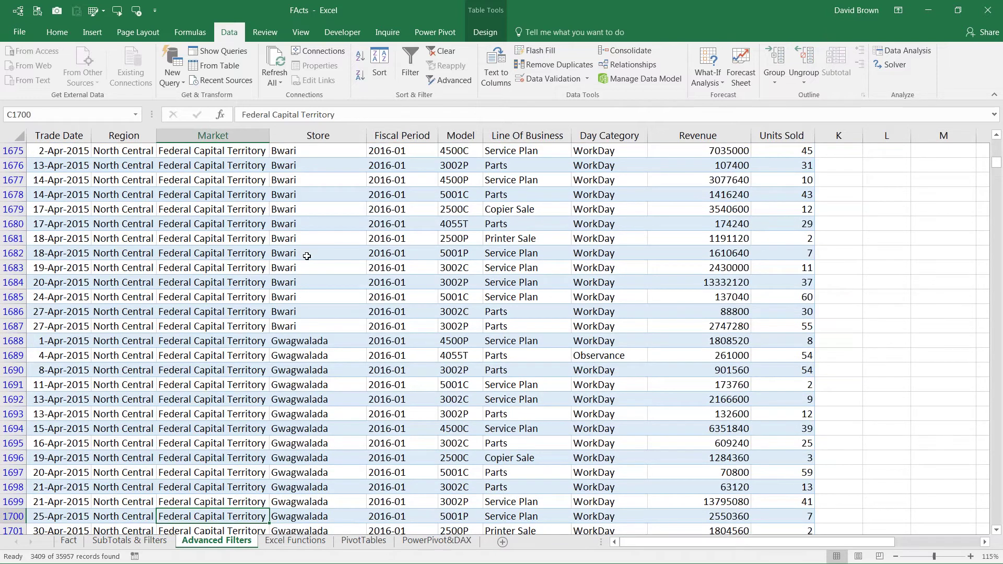
key(Down)
key(Down)
key(Down)
key(Down)
key(Down)
key(Down)
key(Down)
key(Down)
key(Down)
key(Down)
key(Down)
key(Down)
key(Down)
key(Down)
key(Down)
key(Down)
key(Down)
key(Down)
key(Down)
key(Down)
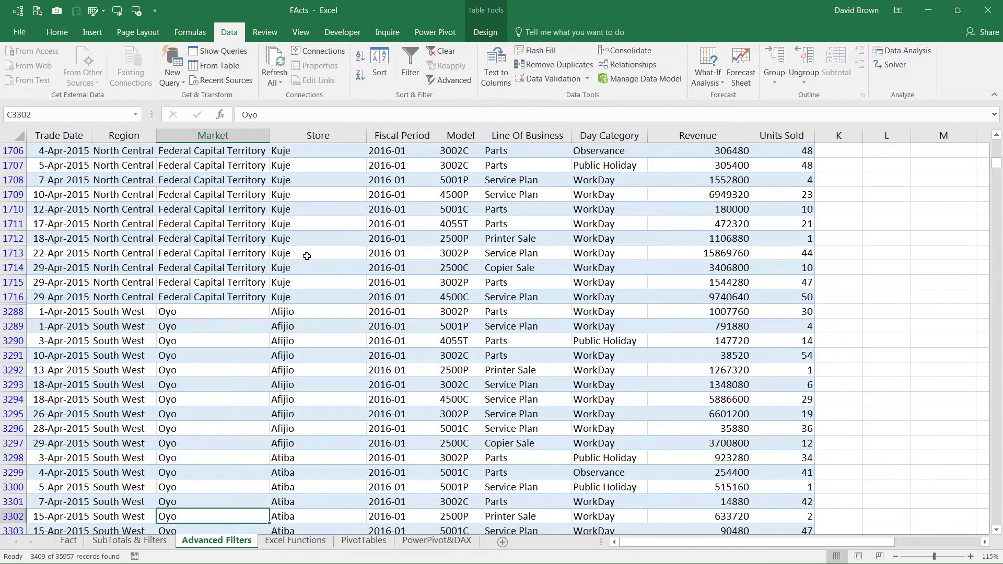
key(ctrl+Up)
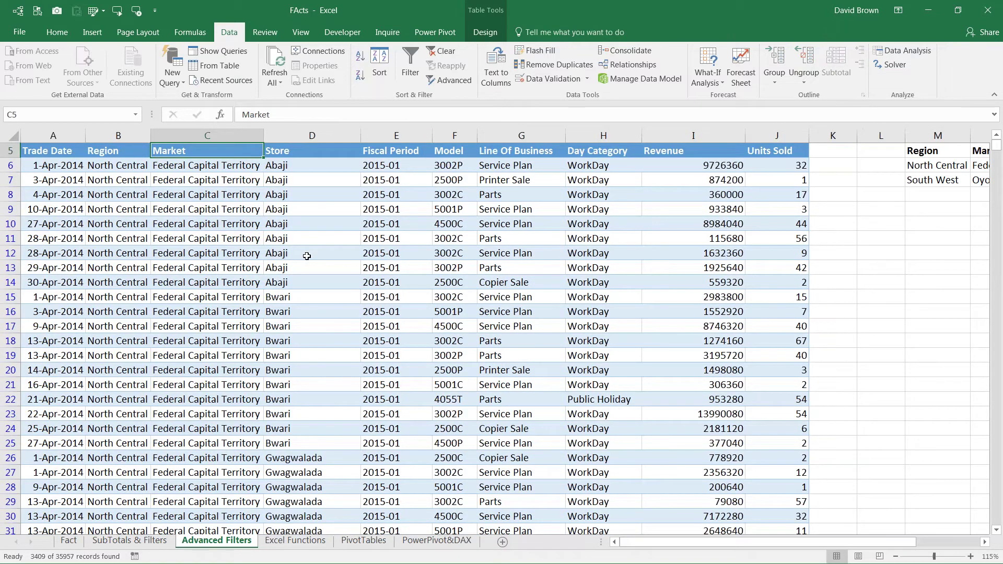
key(Down)
key(ctrl+shift+Down)
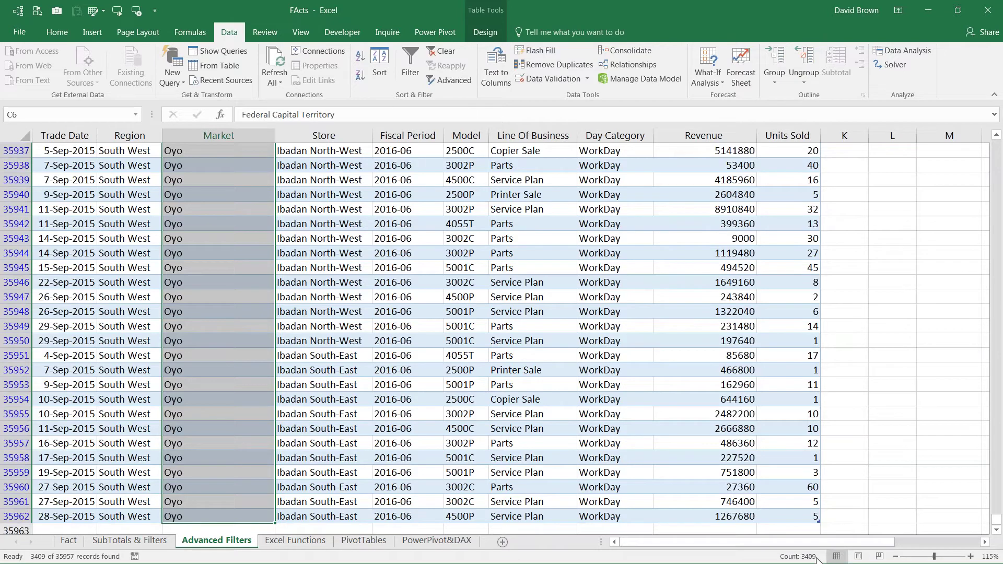
click(250, 189)
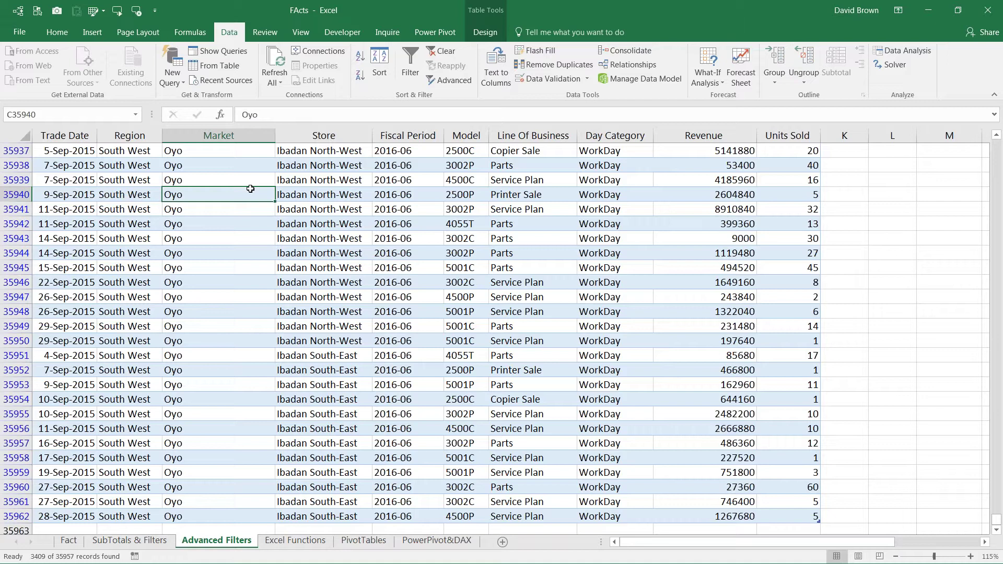
key(ctrl+Up)
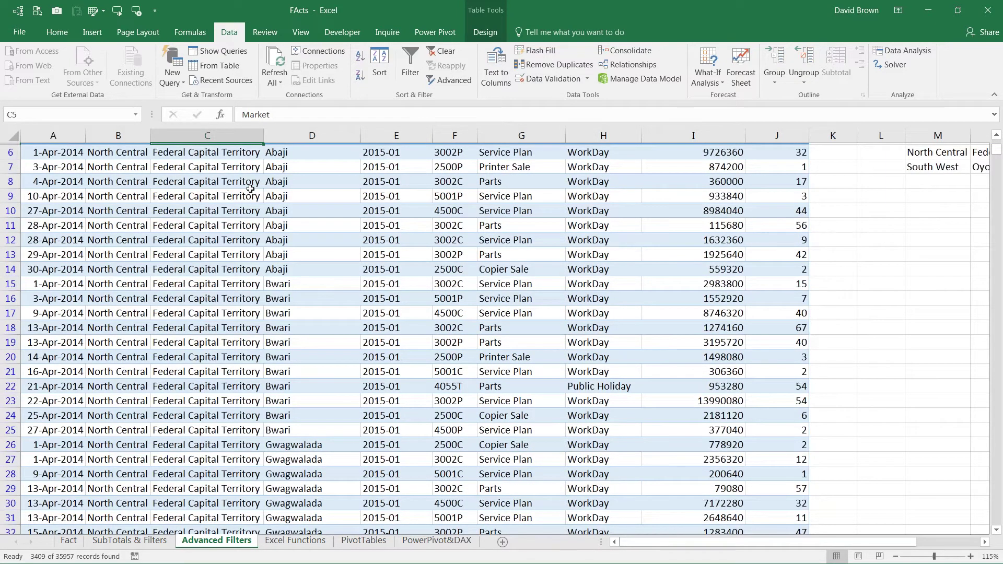
scroll(250, 188, up, 2)
click(396, 223)
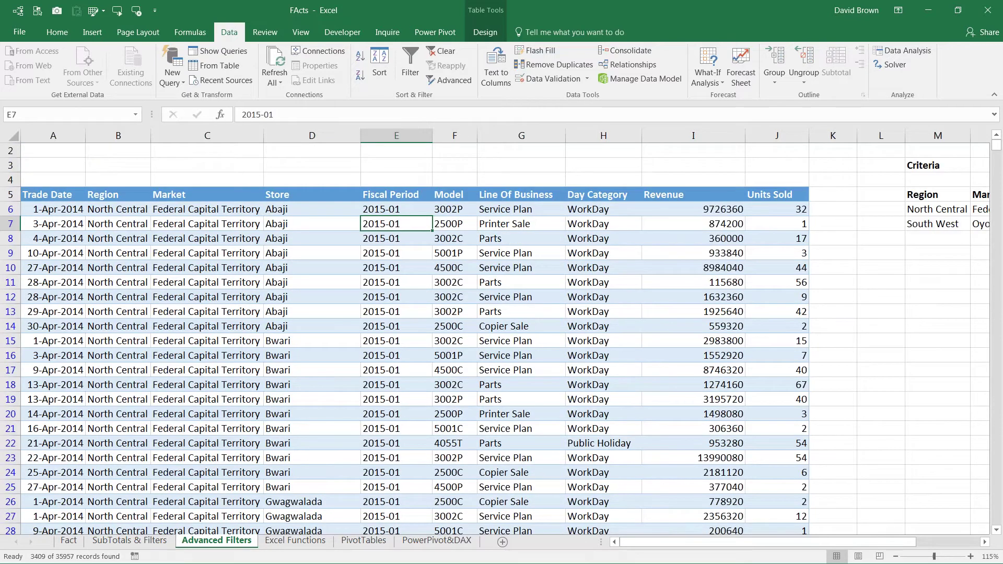
key(Right)
key(Right)
key(Right)
key(Right)
key(Right)
key(Right)
key(Right)
key(Right)
key(Right)
key(Right)
key(Right)
key(Right)
key(Right)
key(Right)
key(Right)
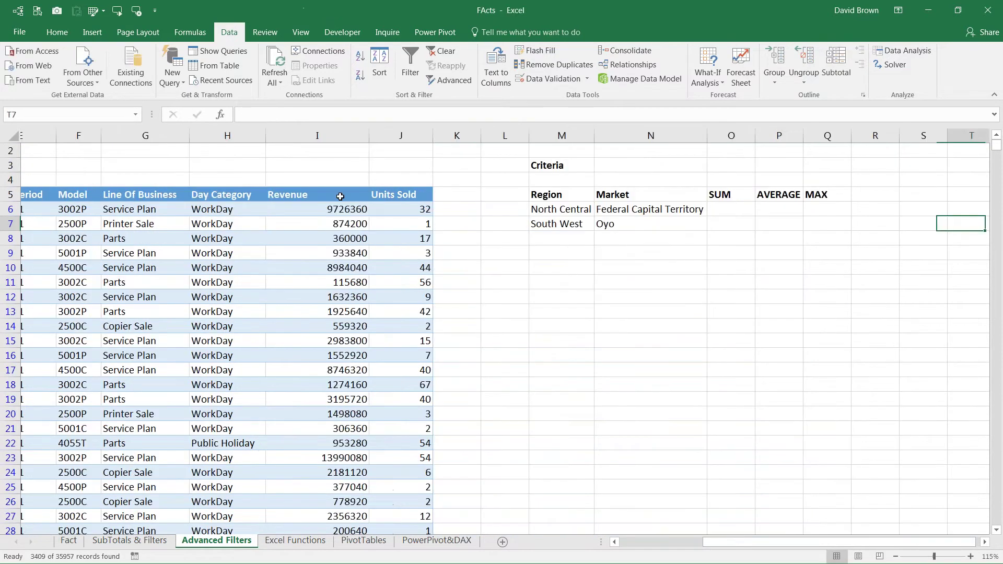
In O6, start a SUBTOTAL formula using function 9 (SUM).
key(Up)
key(Left)
key(Left)
key(Left)
key(Left)
key(Left)
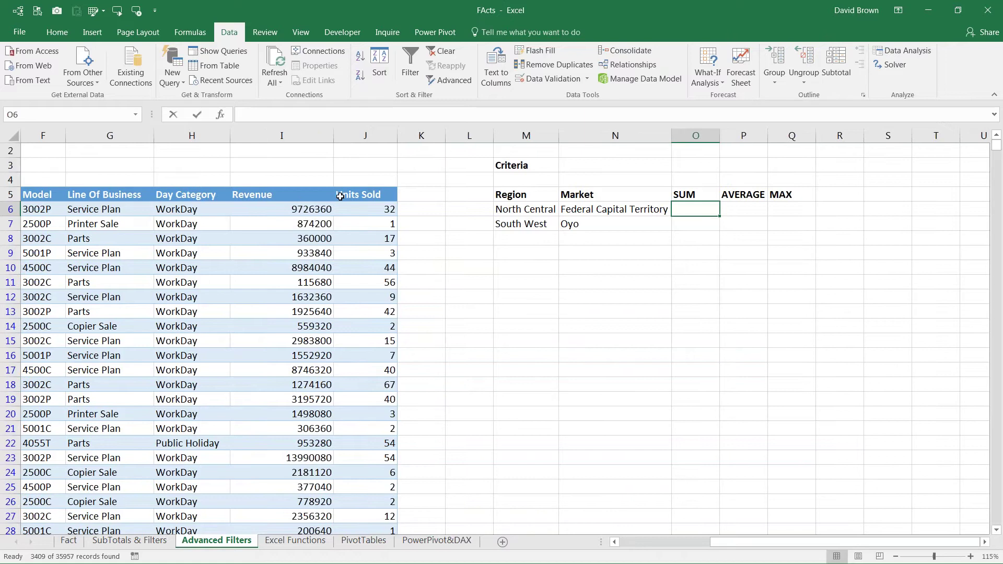
text(=subto)
key(Tab)
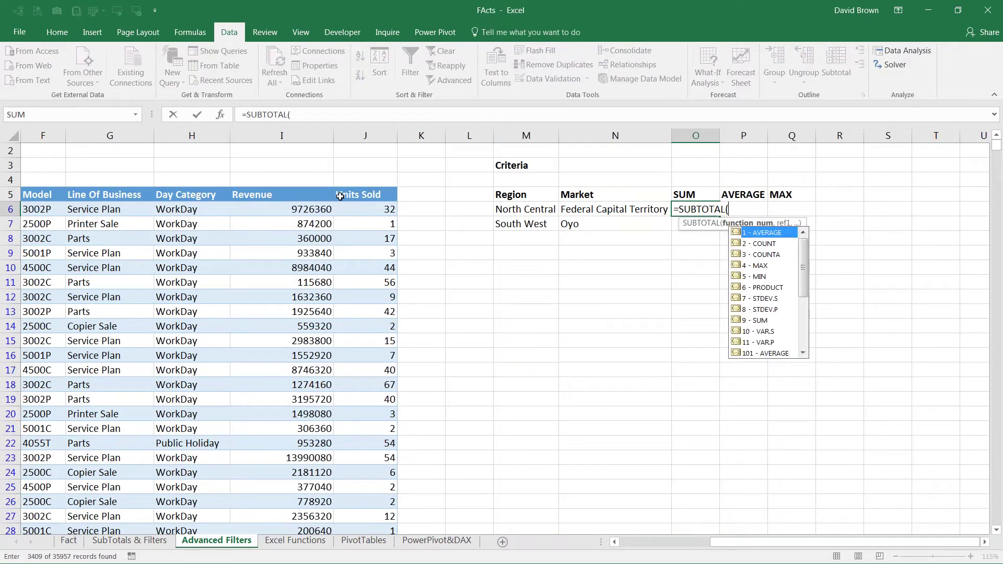
key(Down)
key(Down)
key(Down)
key(Down)
key(Down)
key(Down)
key(Down)
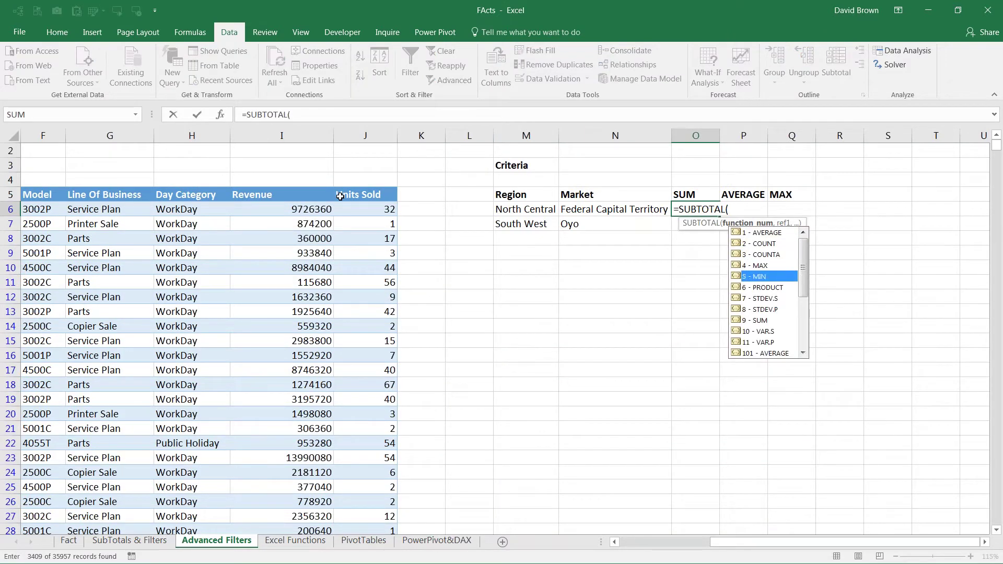
key(Down)
key(Tab)
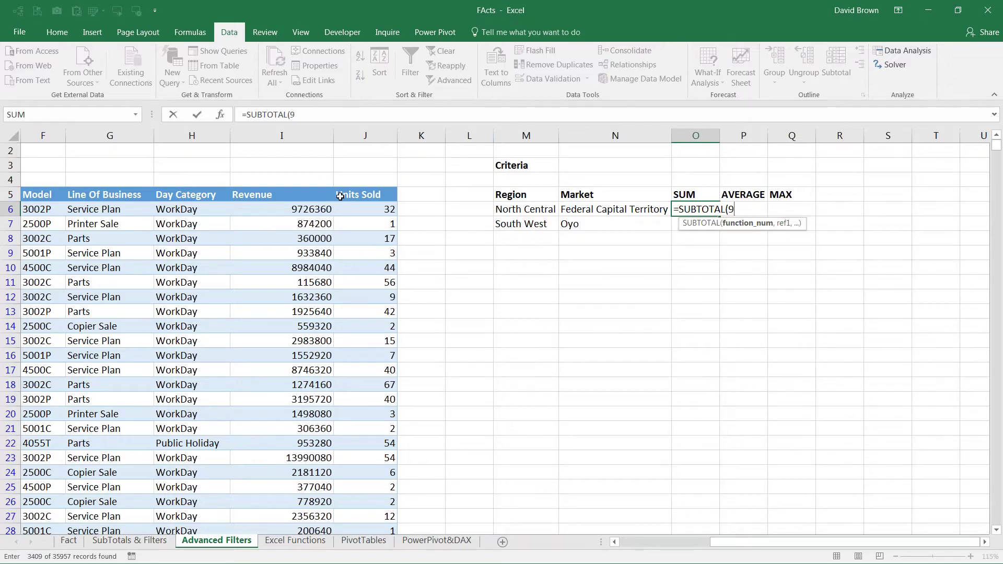
Complete =SUBTOTAL(9,Facts3[[Revenue ]]) and apply comma formatting, showing 6,964,117,680.00.
text(,)
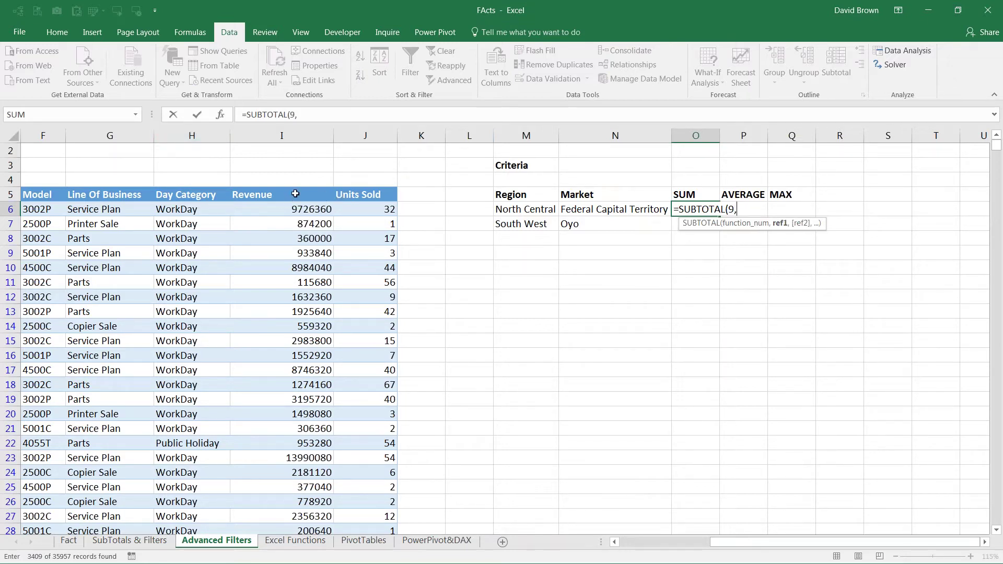
click(294, 210)
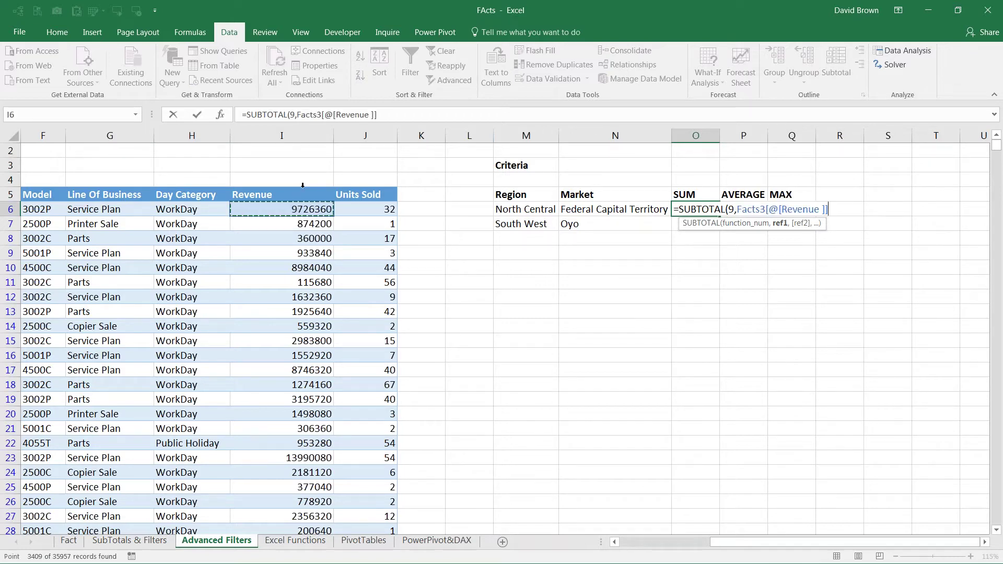
click(303, 185)
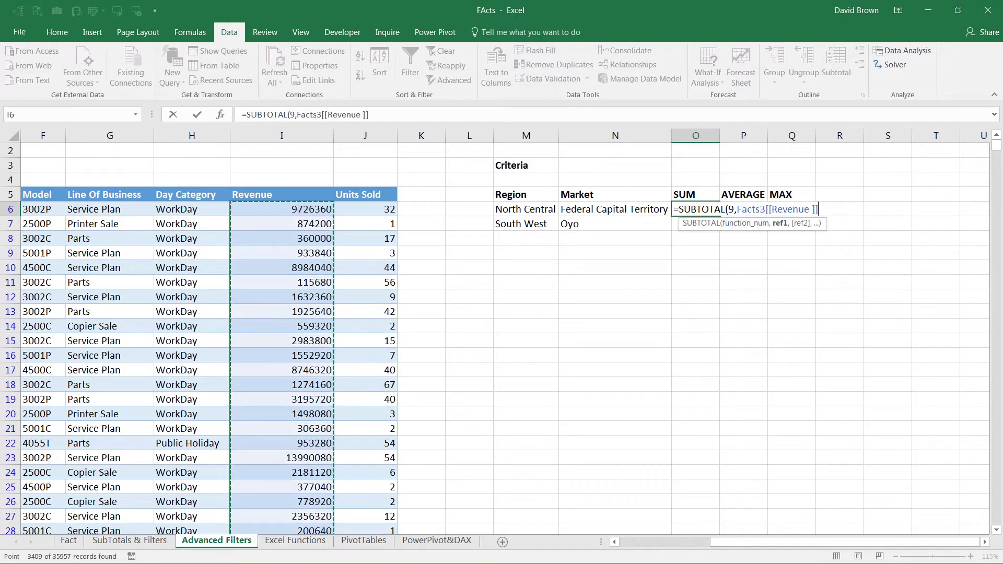
text())
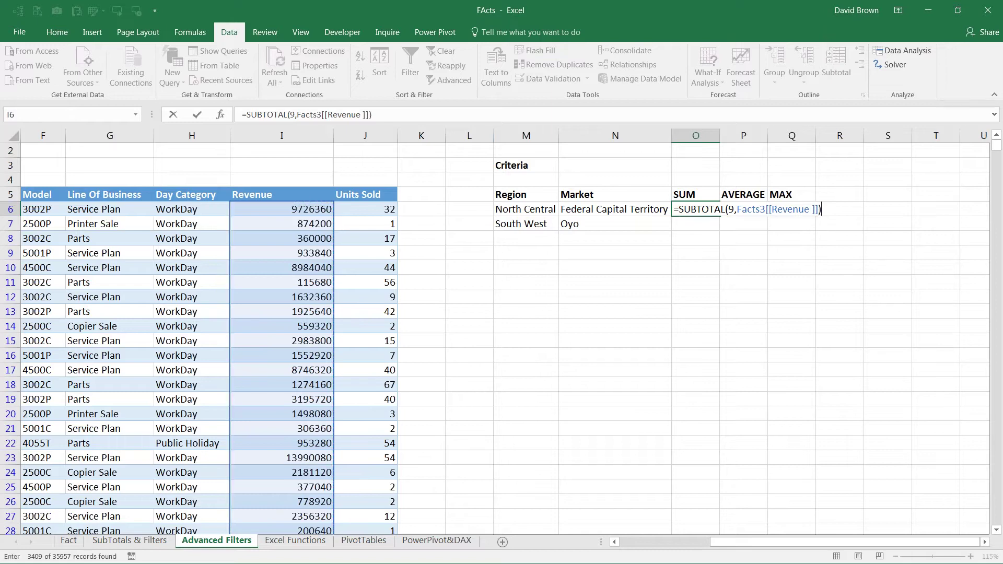
key(ctrl+Return)
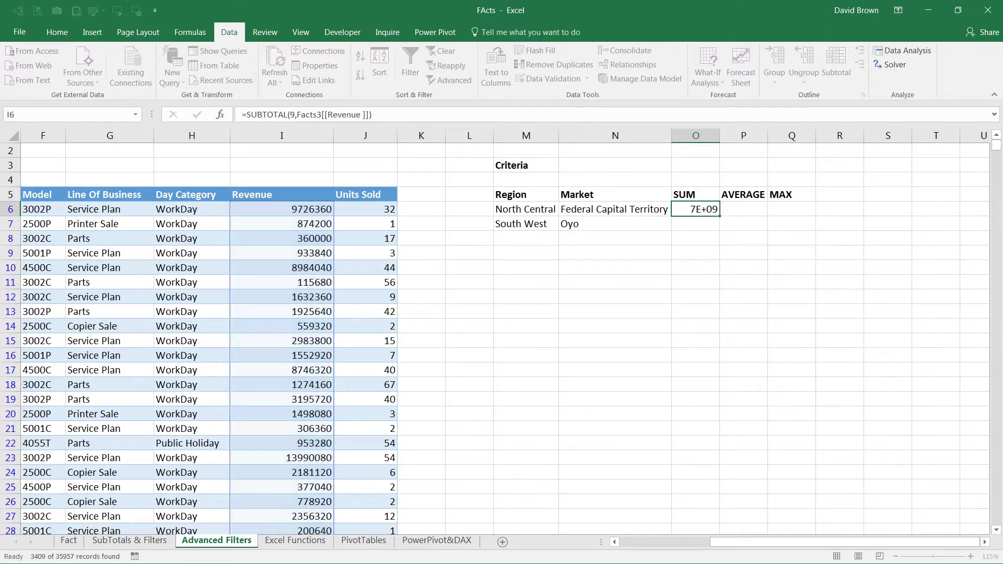
key(ctrl+shift+1)
click(778, 209)
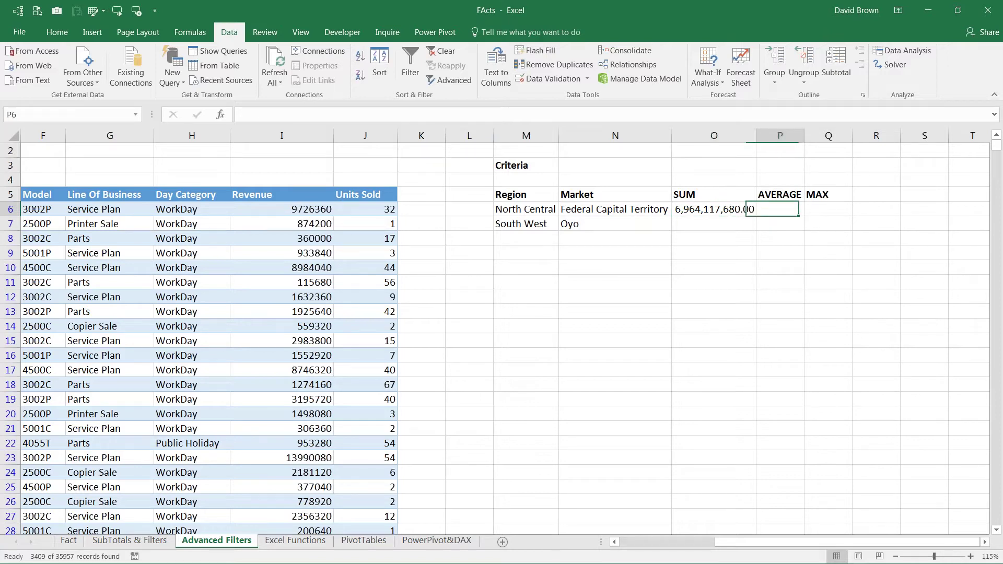
Fill the formula into P6 and change it to =SUBTOTAL(1,Facts3[[Revenue ]]), giving 2,042,862.33.
key(Return)
key(Up)
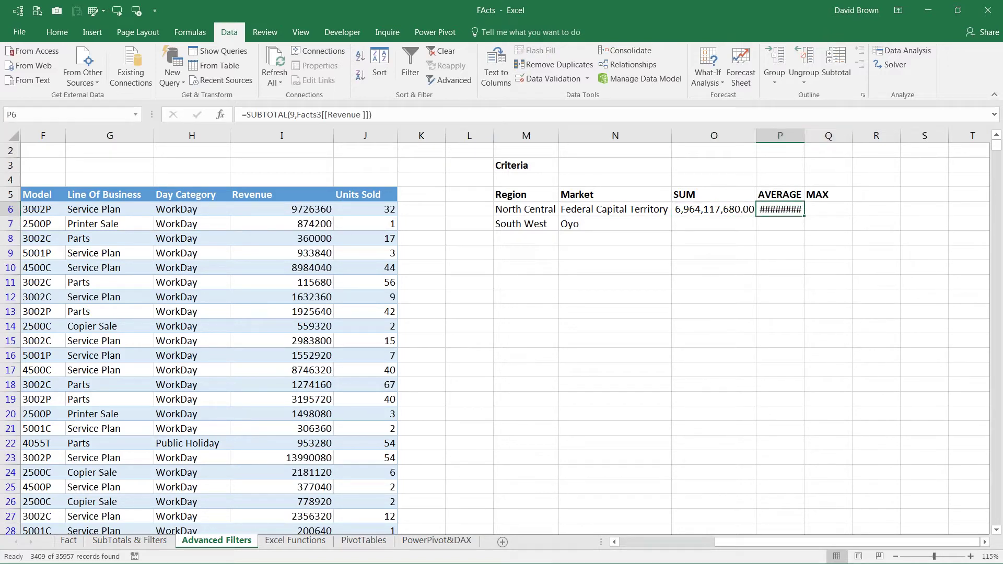
double_click(805, 135)
key(F2)
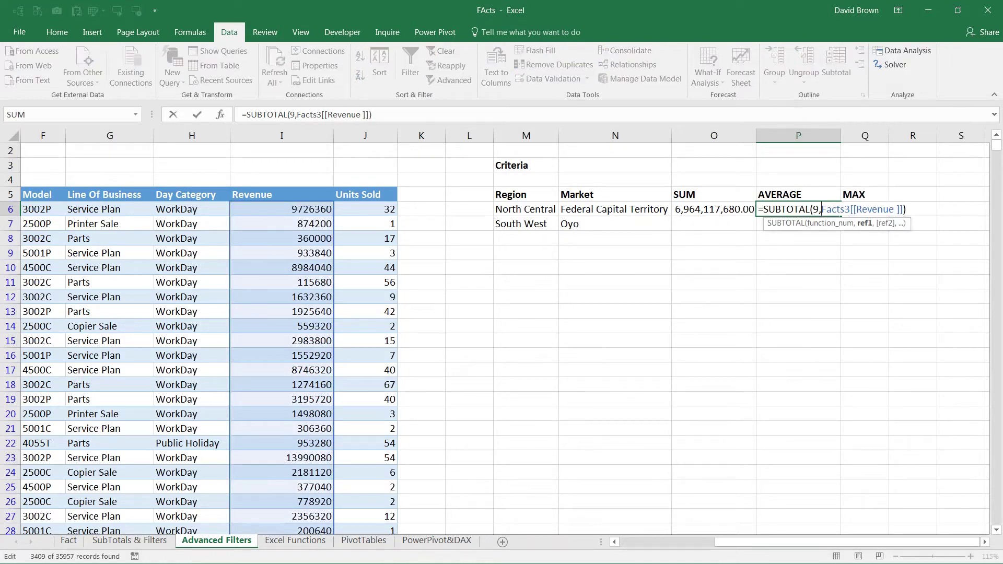
key(BackSpace)
key(BackSpace)
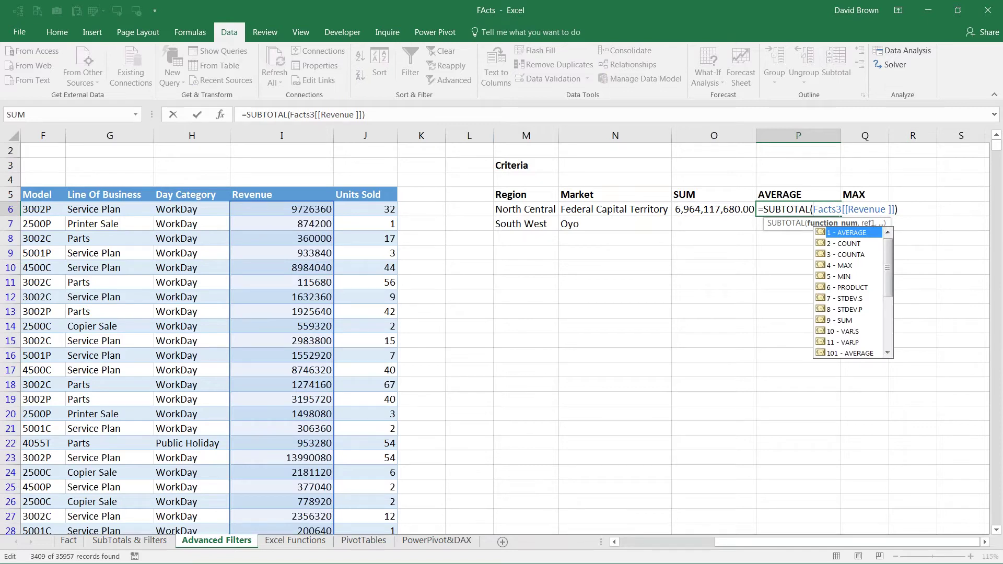
text(1,)
key(ctrl+Return)
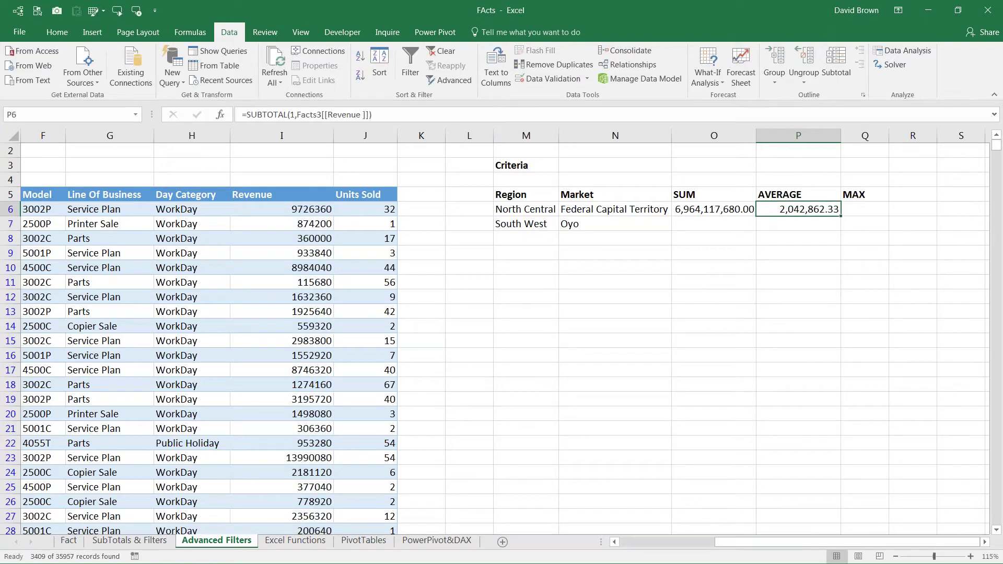
Clear the MAX heading from Q5.
click(865, 209)
click(865, 195)
key(Delete)
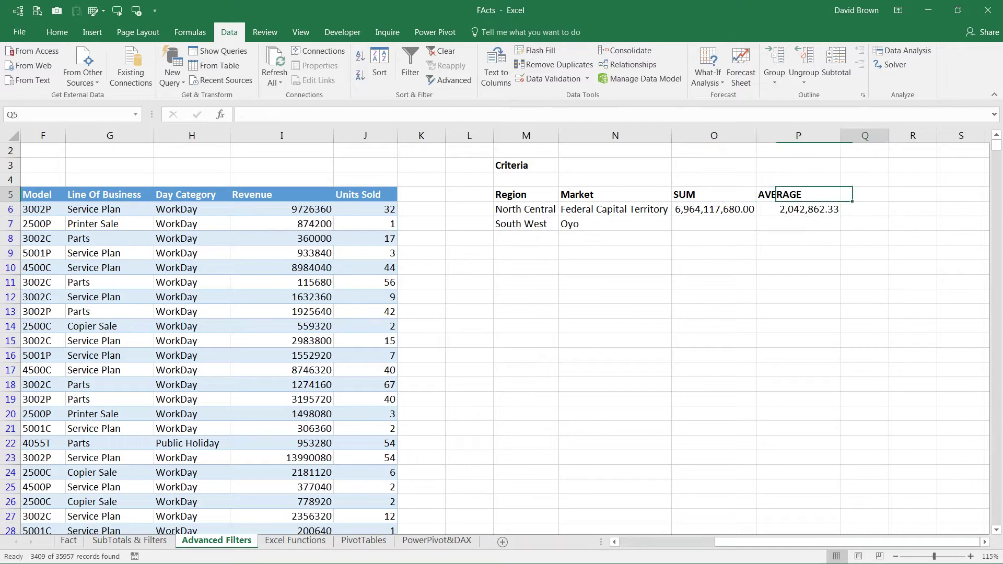
Enter the heading %age of Total in Q5.
click(798, 194)
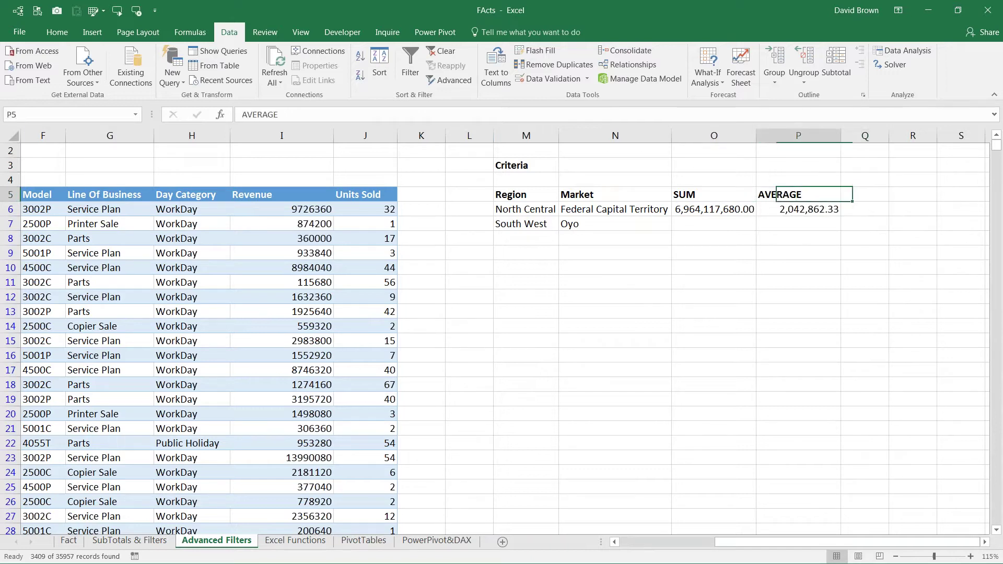
click(714, 194)
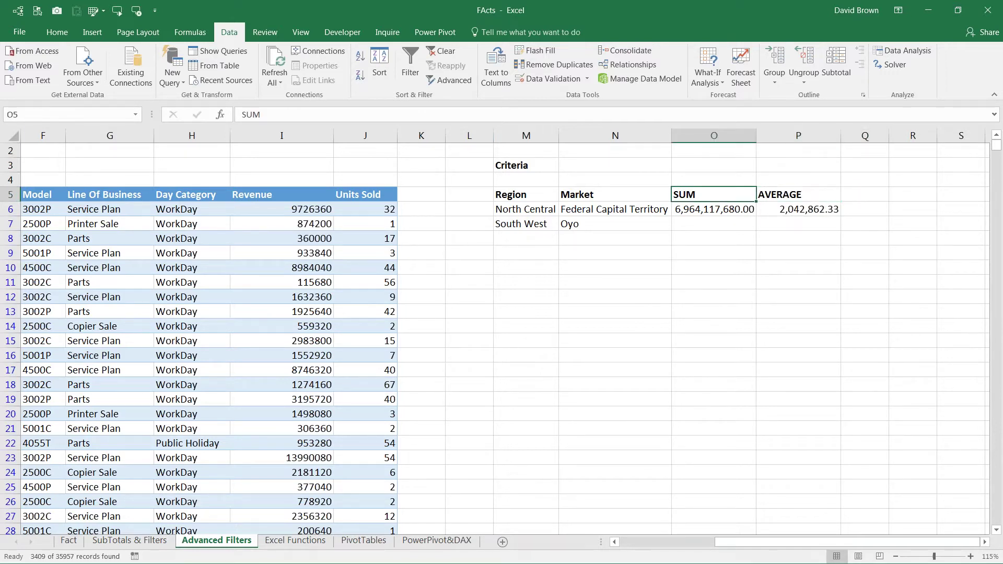
click(798, 194)
click(913, 194)
double_click(865, 194)
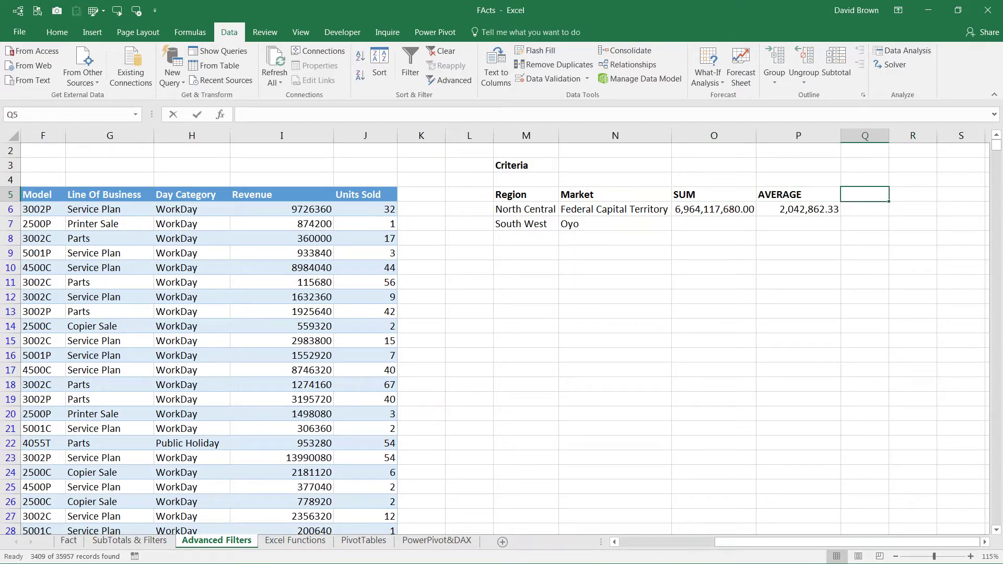
text(%age of Tot)
text(al)
key(Return)
key(Up)
key(Right)
key(Right)
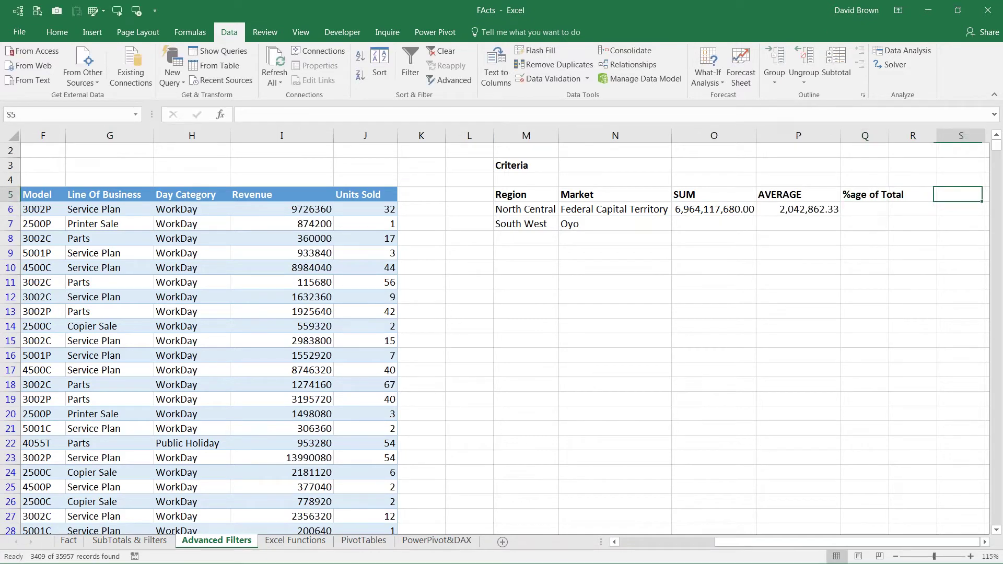
key(Left)
key(Left)
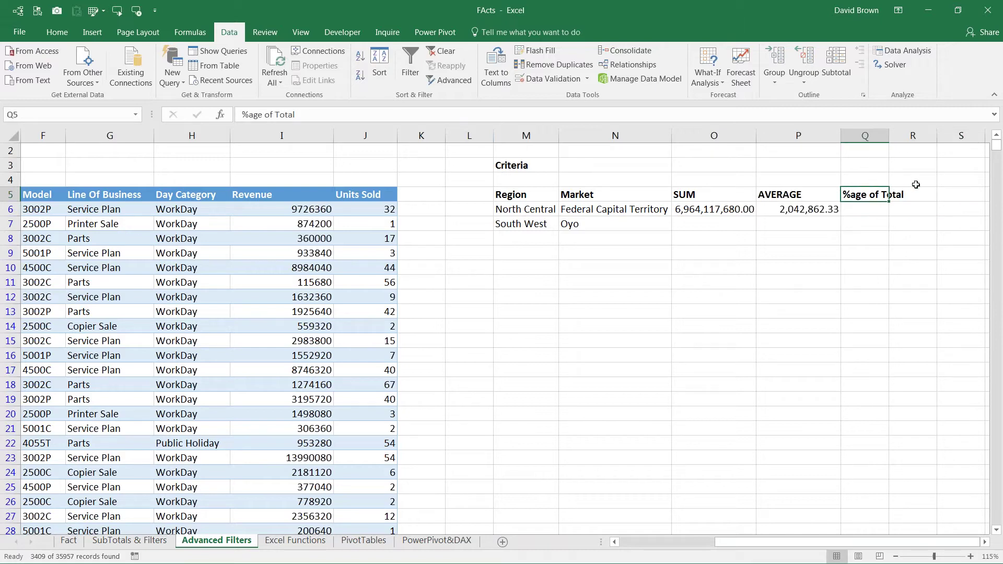
Begin the formula =O6/sum in Q6, then cancel it.
double_click(866, 208)
text(=)
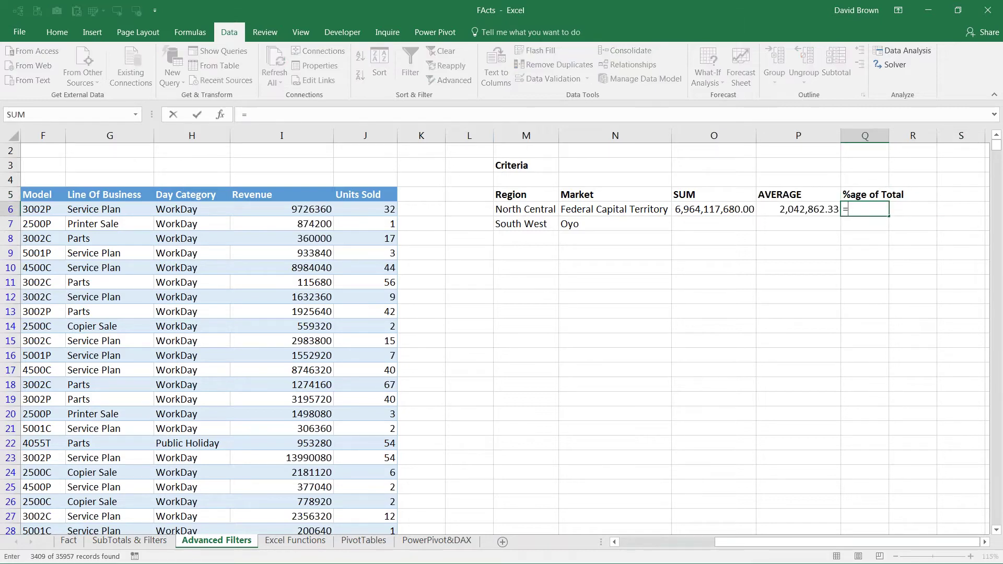
key(Left)
key(Left)
key(Left)
key(Right)
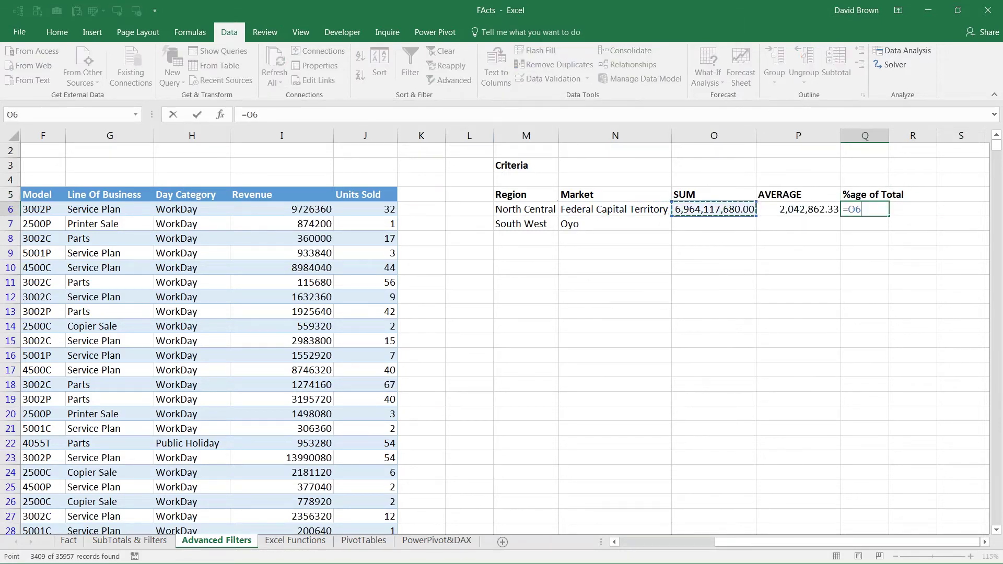
text(/sum)
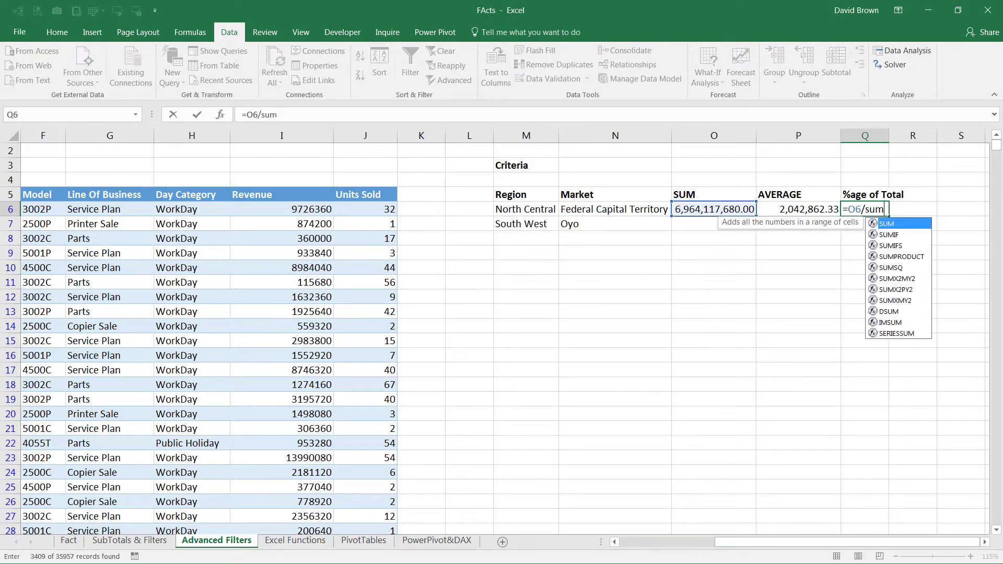
key(Escape)
key(Escape)
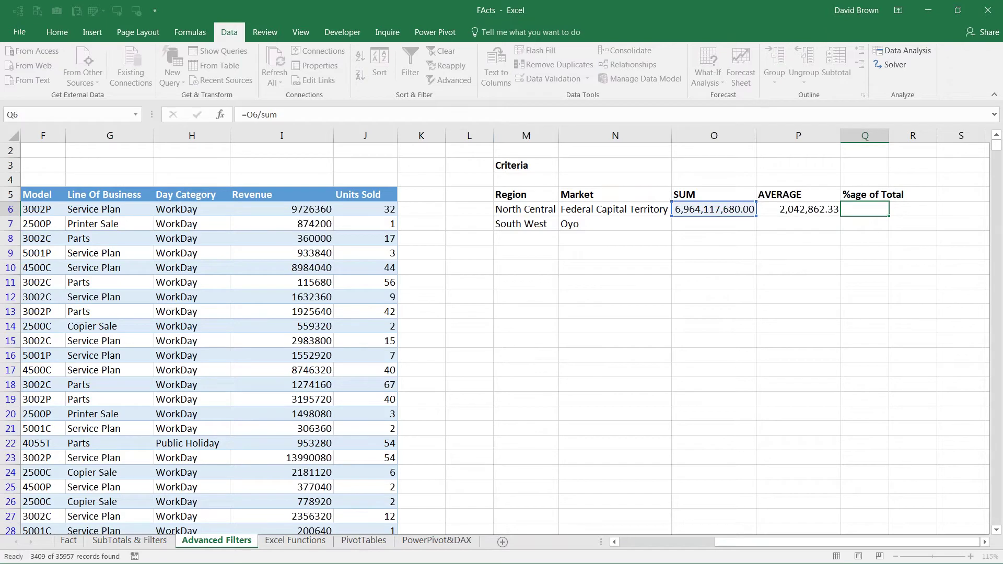
In Q6, start the formula =O6/SUM( using the SUM suggestion.
ctrl+scroll(822, 251, up, 1)
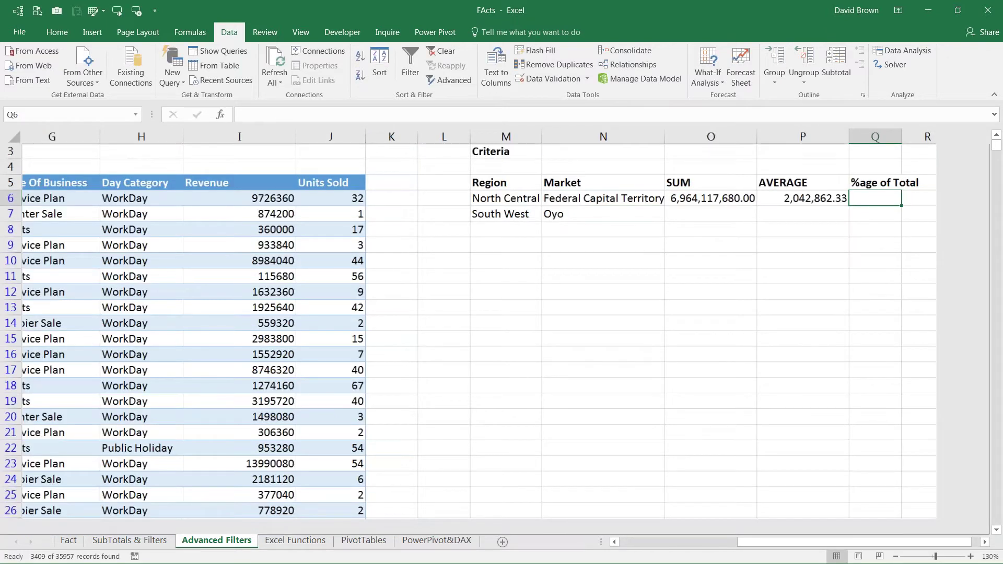
ctrl+scroll(757, 172, up, 3)
key(Right)
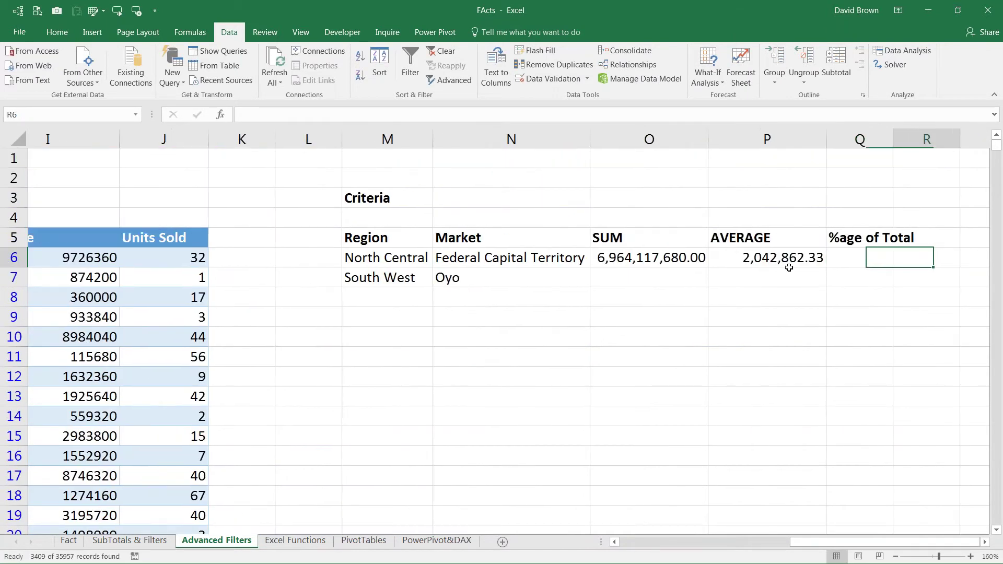
scroll(788, 268, right, 1)
key(Left)
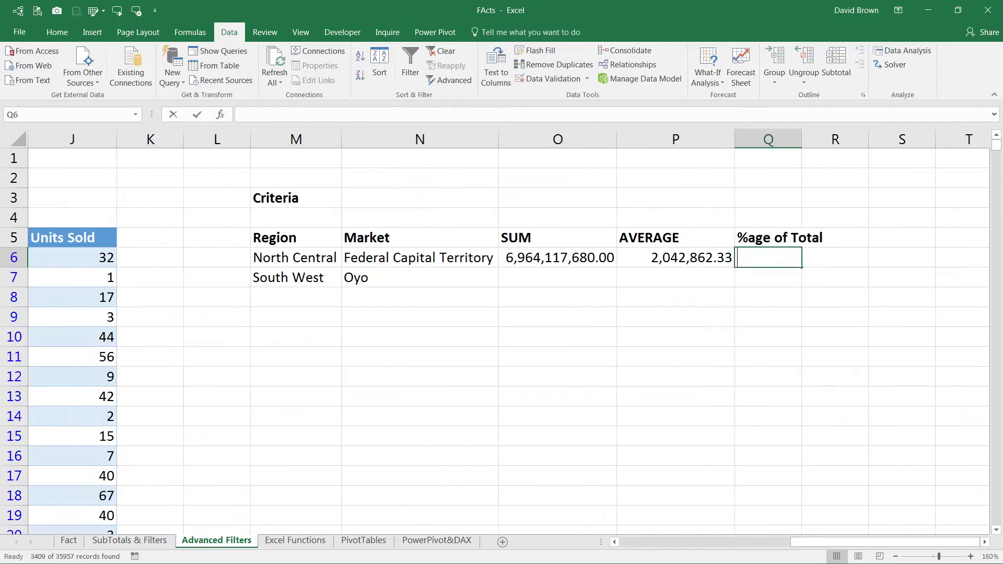
text(=)
key(Left)
key(Left)
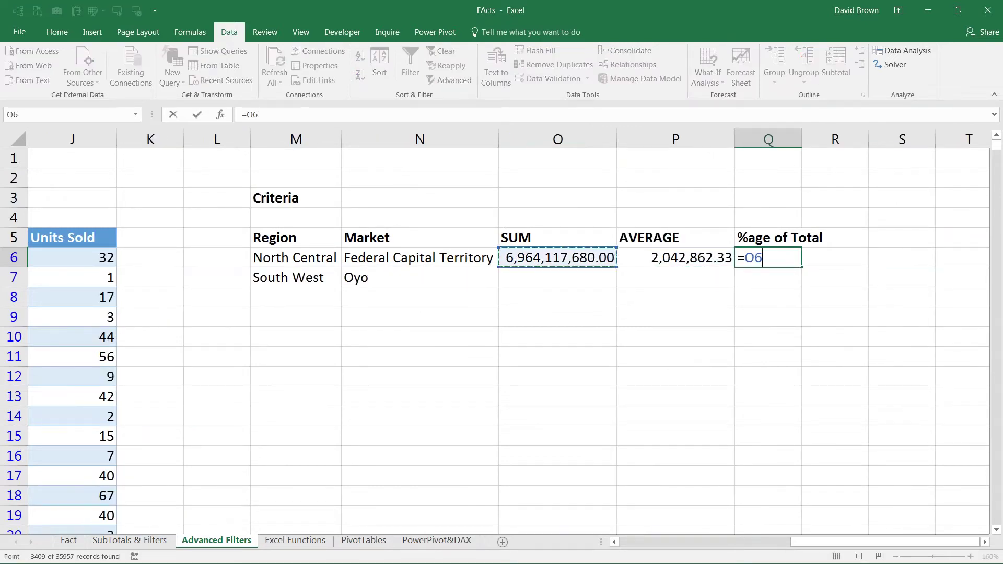
text(/sum)
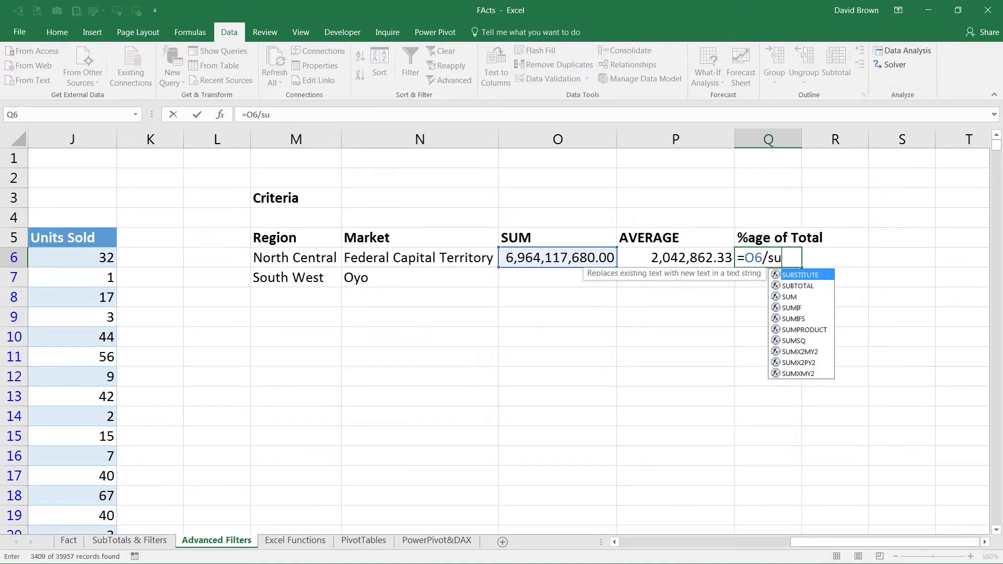
key(Tab)
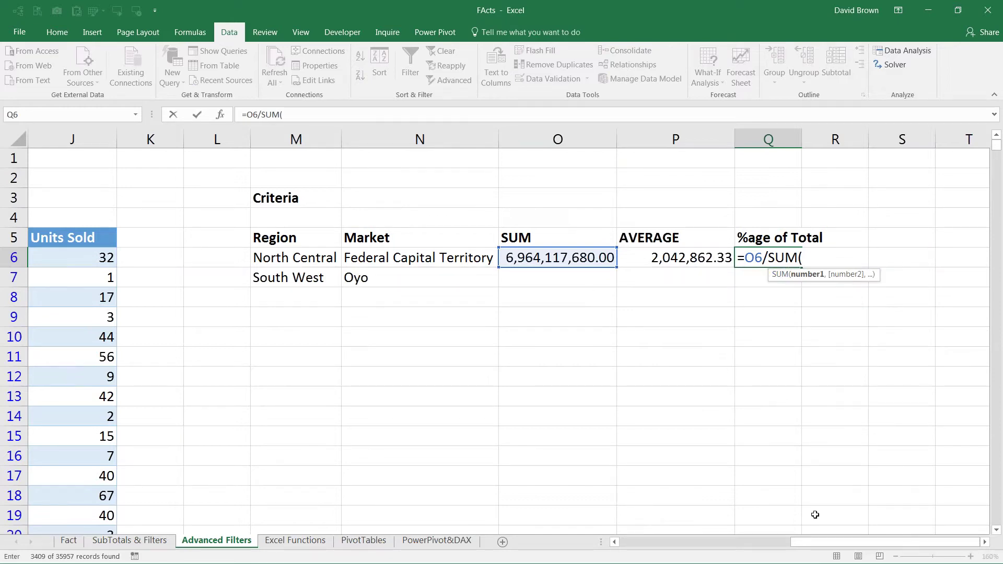
Complete =O6/SUM(Facts3[[Revenue ]]) by referencing the Revenue column data.
drag(810, 540, 762, 556)
click(364, 235)
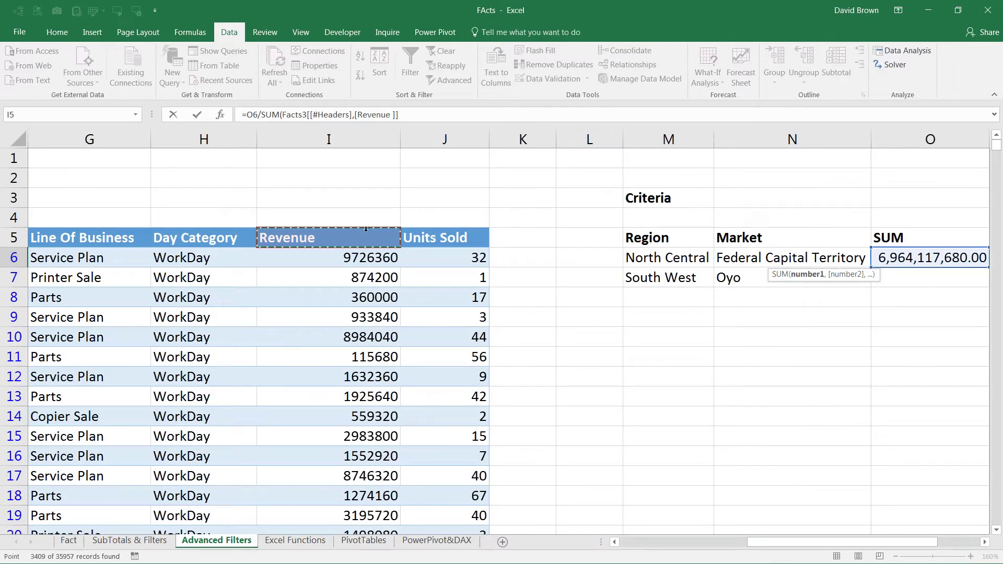
click(366, 229)
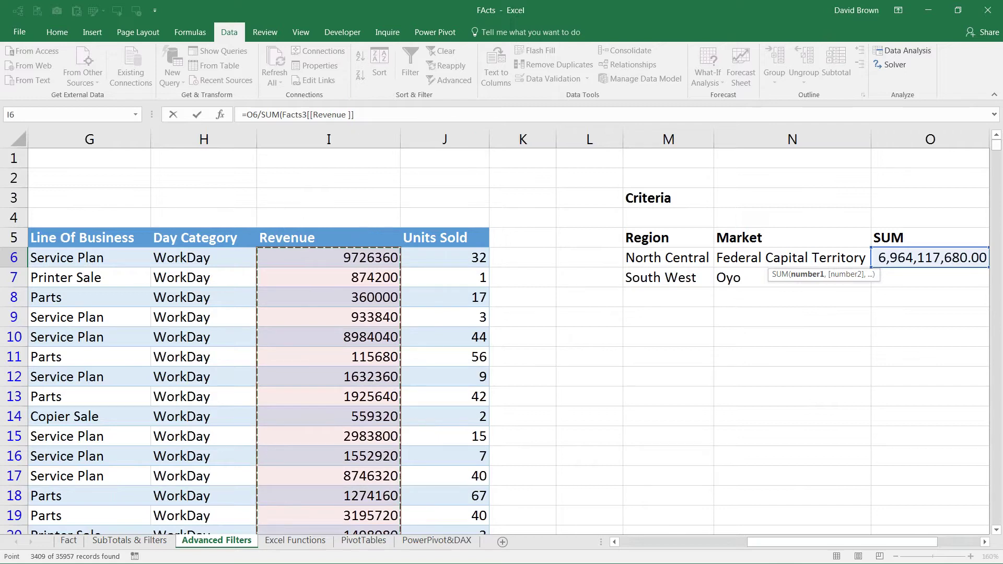
text())
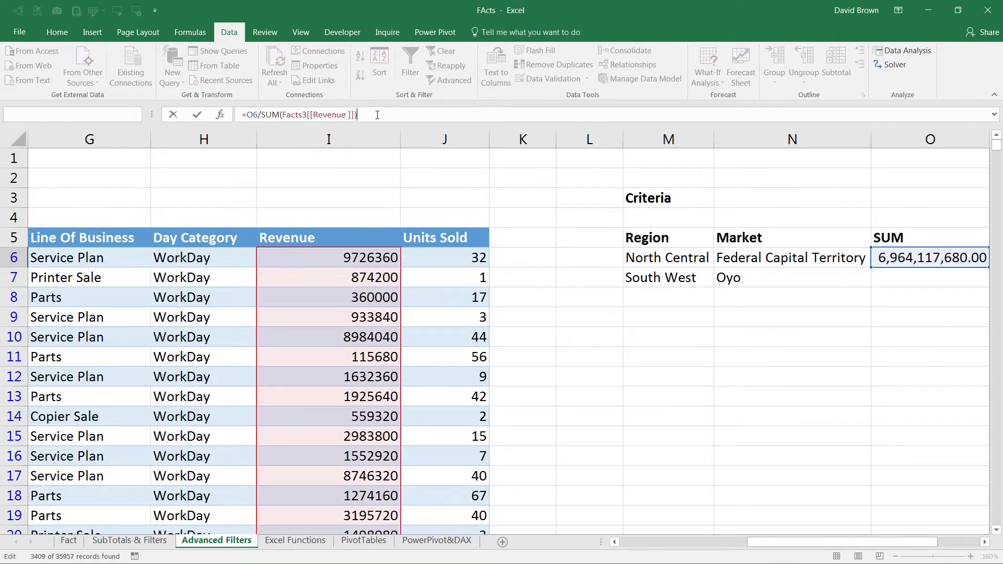
key(ctrl+Return)
key(Return)
key(Up)
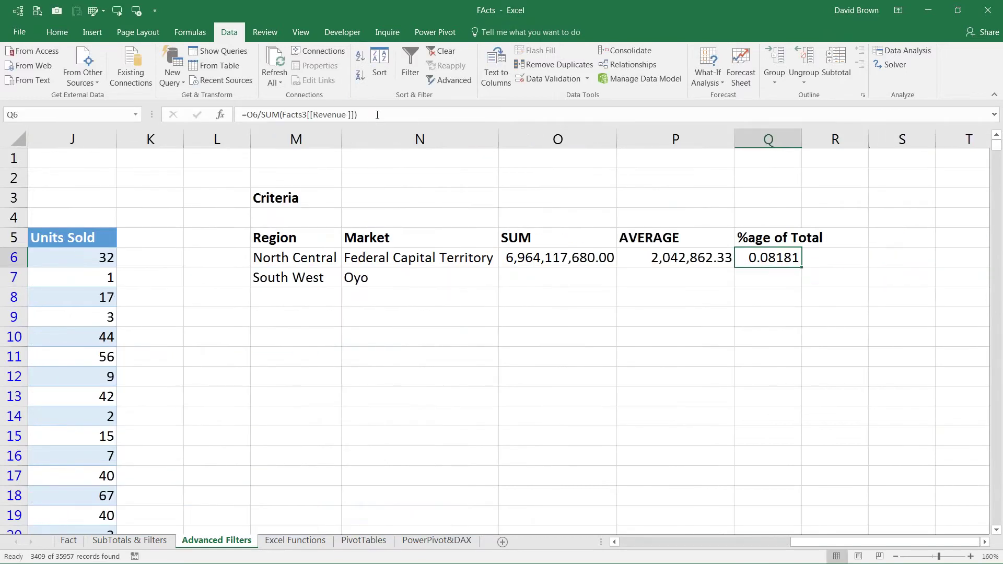
Format Q6 as a percentage with one decimal place, showing 8.2%.
key(ctrl+shift+5)
click(67, 36)
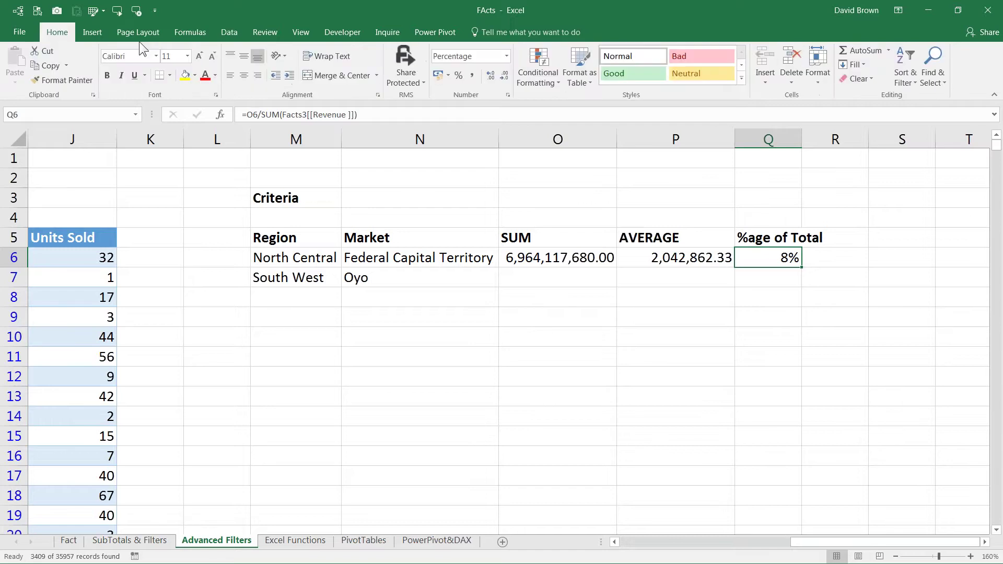
click(490, 76)
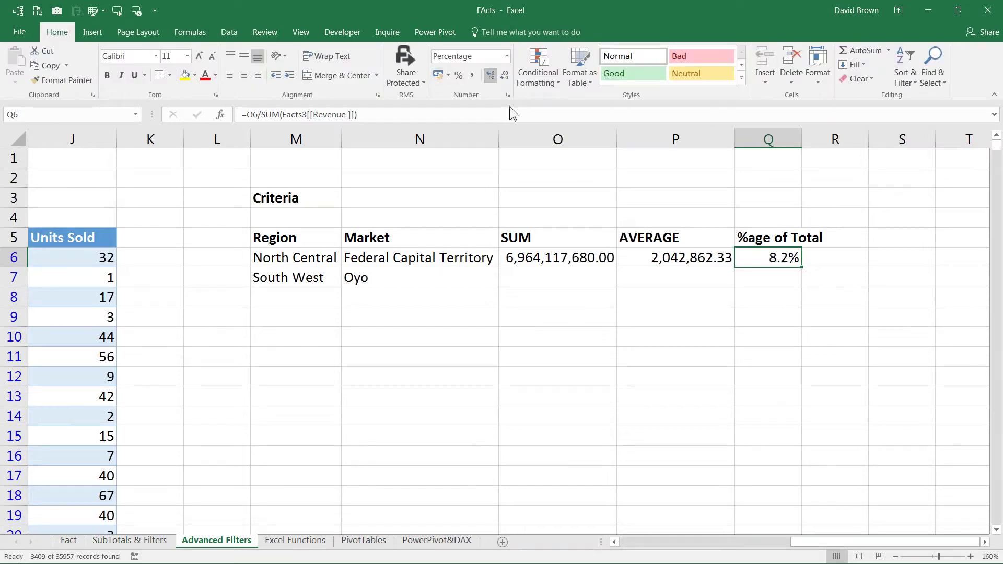
click(504, 292)
Copy the SUM, AVERAGE and %age of Total formulas from O6:Q6 down into row 7.
drag(543, 258, 799, 280)
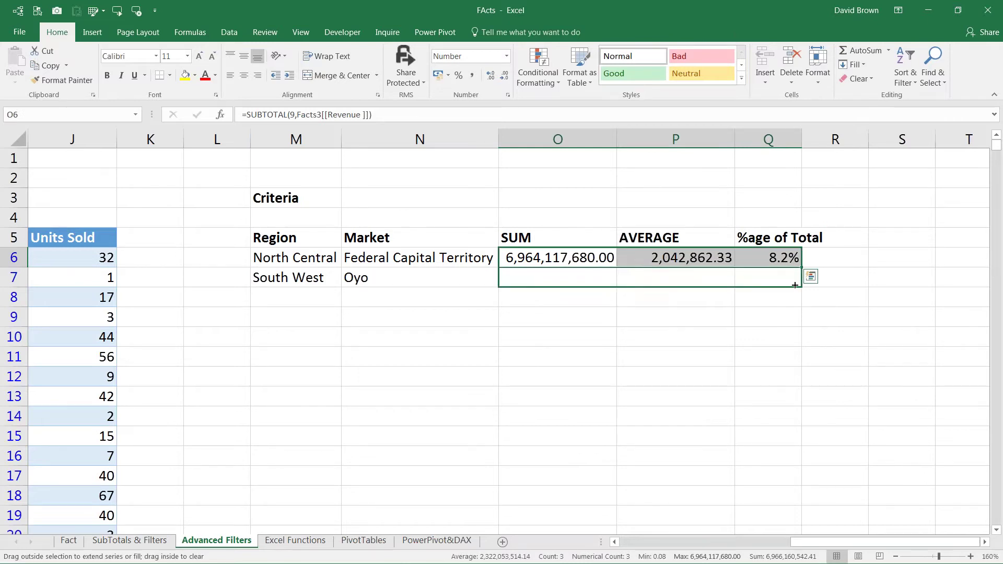
click(569, 295)
click(573, 281)
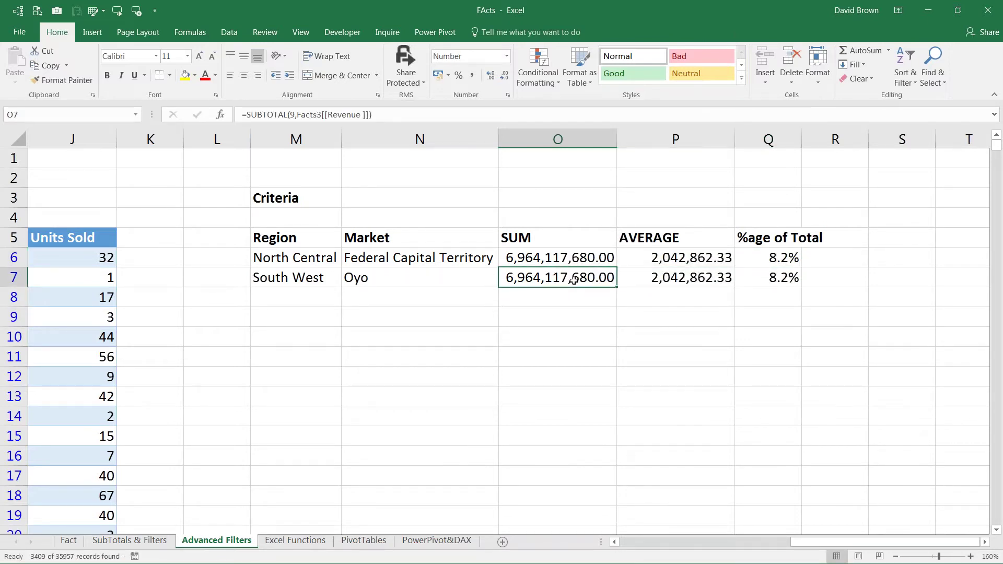
Append '&Sou' to the North Central region label in M6.
key(Up)
key(Left)
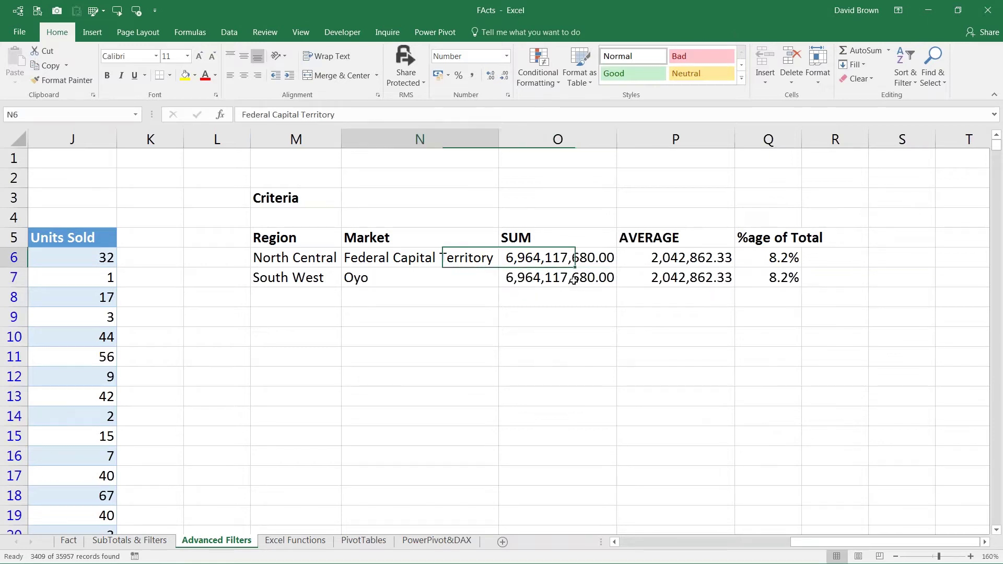
key(Left)
key(Right)
key(Left)
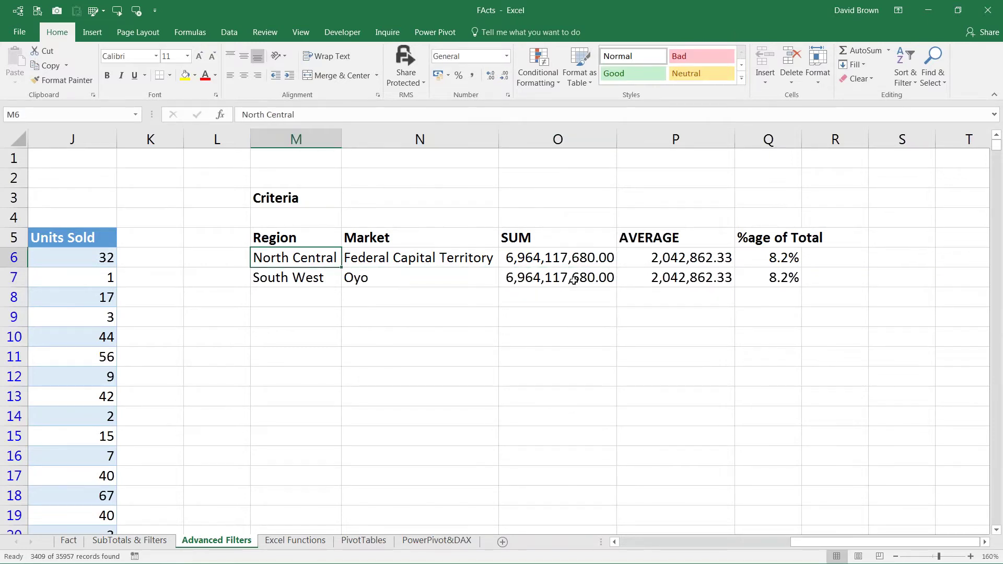
key(F2)
text(&)
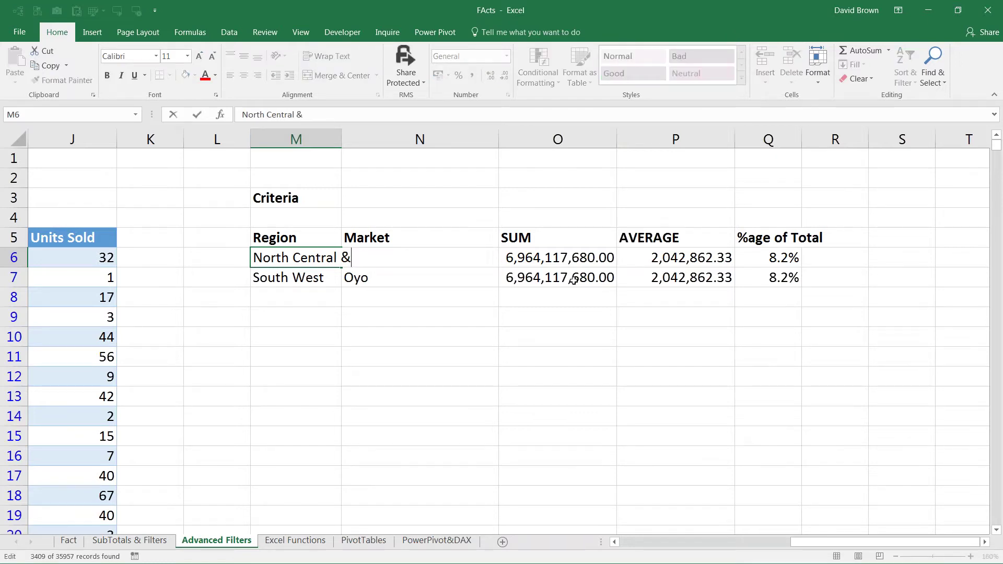
text(Sou)
key(Return)
Copy the three row 6 result formulas up into row 3.
drag(570, 260, 573, 280)
key(Up)
key(Down)
key(shift+Right)
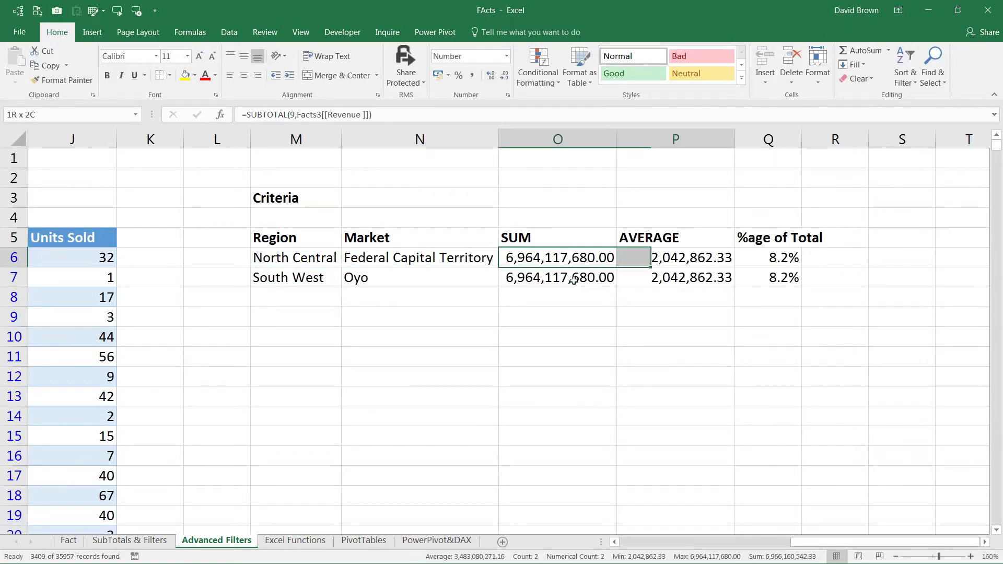
key(shift+Right)
key(ctrl+c)
key(Up)
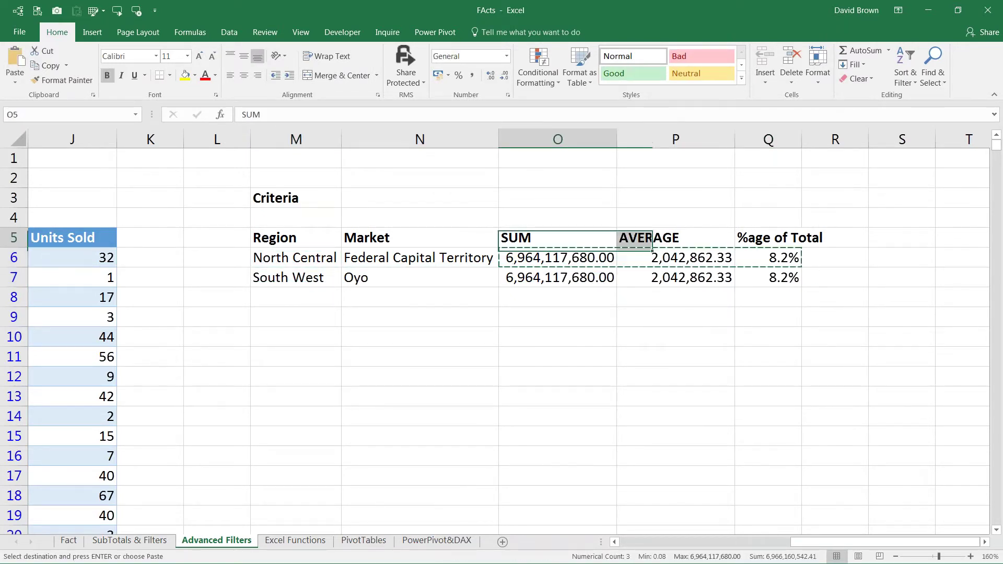
key(Up)
key(Up)
key(ctrl+v)
Label N3 'Total Result' beside the row 3 results.
key(Left)
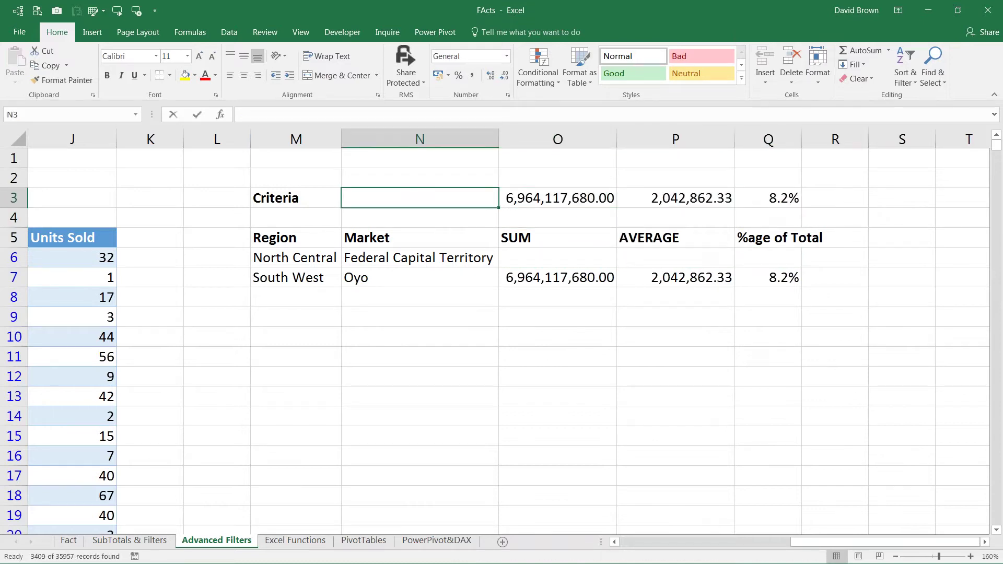
text(Total R)
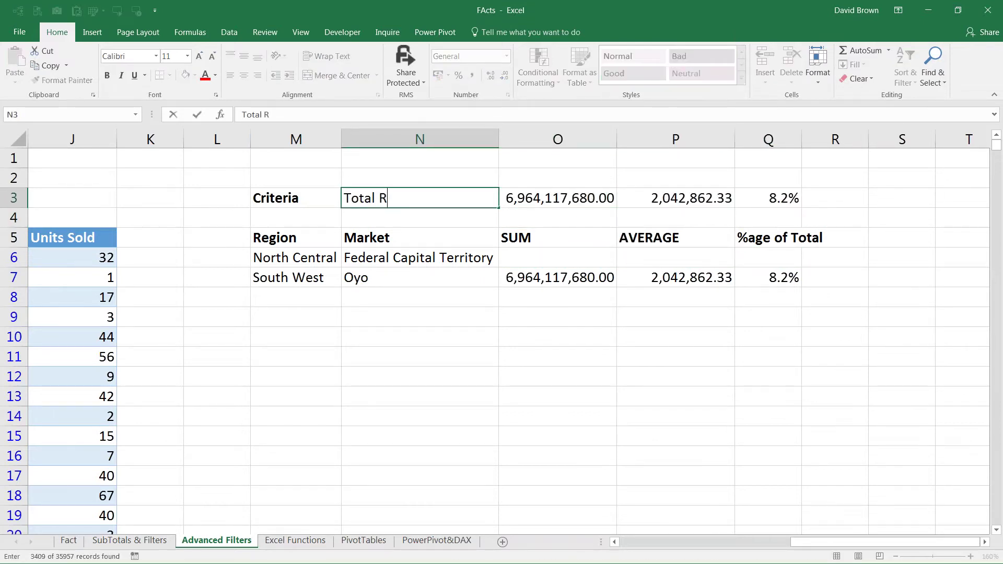
text(esult)
key(Return)
Clear the old results block O5:Q7 and bold the Total Result label.
key(Down)
key(Down)
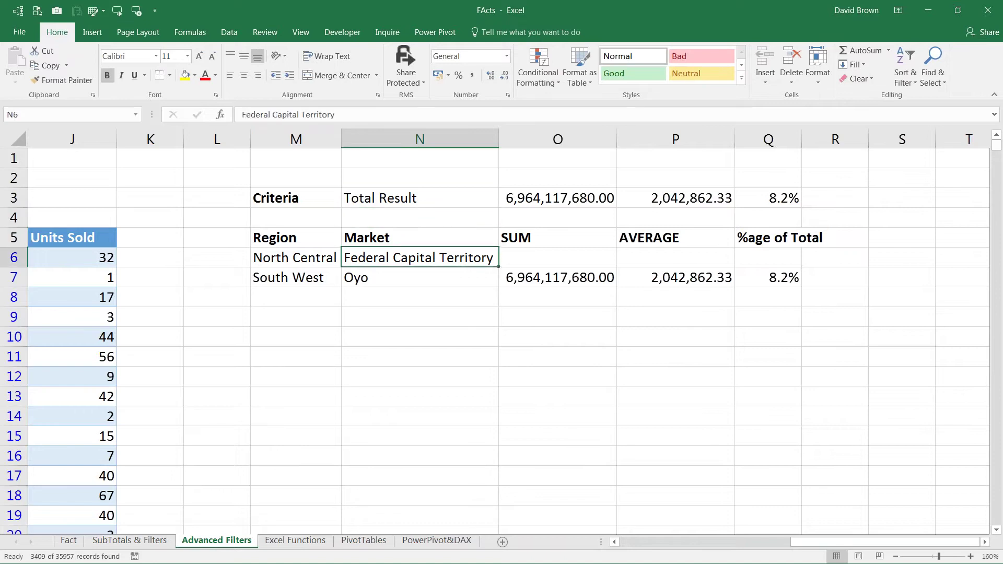
key(Right)
key(Up)
key(shift+Right)
key(shift+Right)
key(shift+Down)
key(shift+Down)
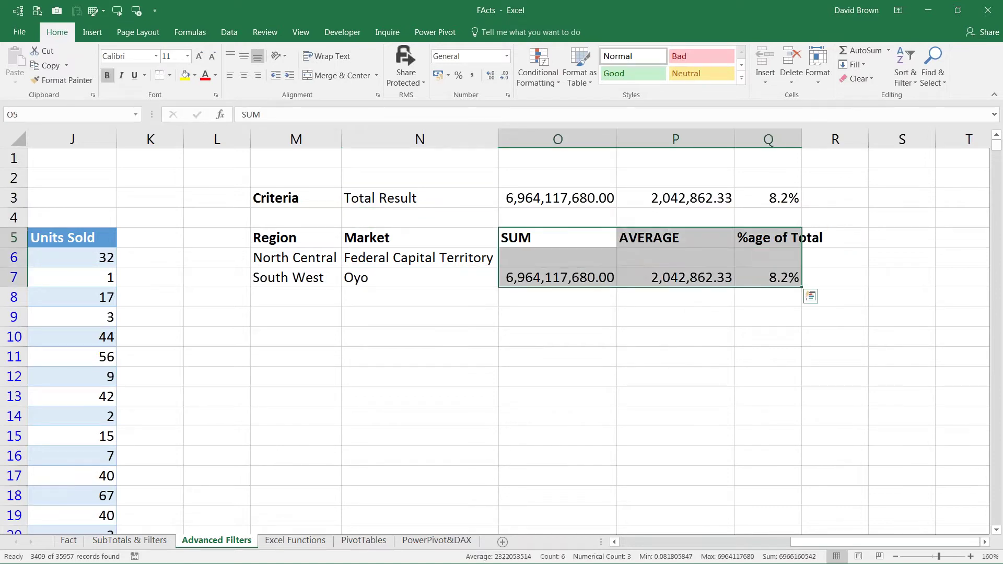
key(Delete)
key(Left)
key(Left)
key(shift+Right)
key(shift+Down)
key(shift+Down)
key(Tab)
key(Up)
key(Up)
key(ctrl+b)
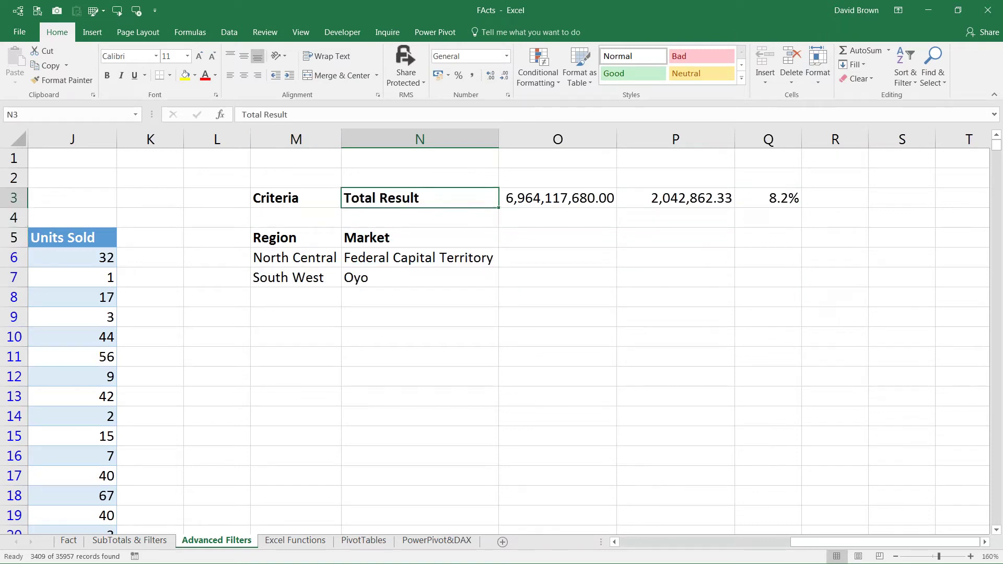
Enter bold headers SUM, Average and %age of Total in O2:Q2.
click(558, 182)
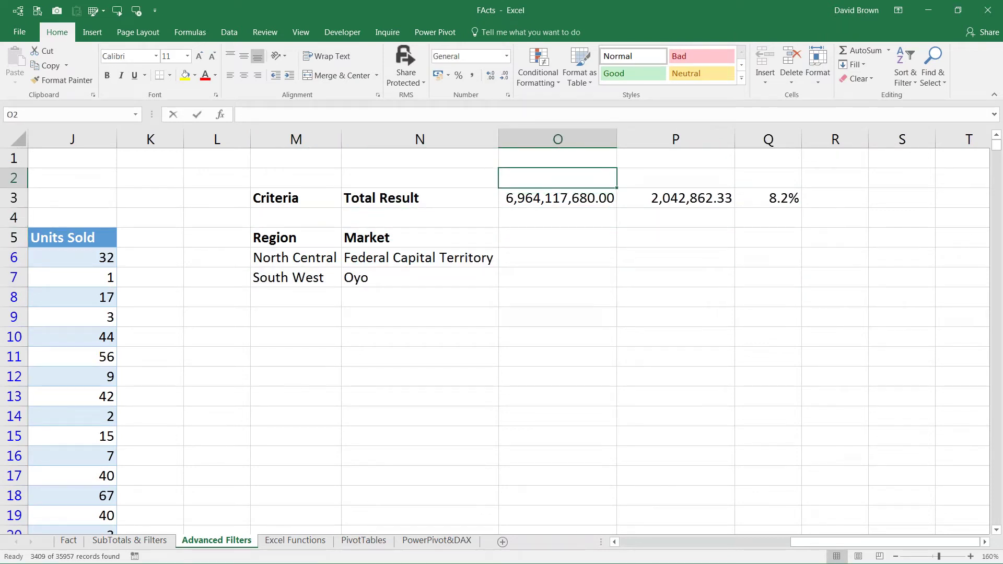
text(SUM)
key(Tab)
text(Average)
key(Return)
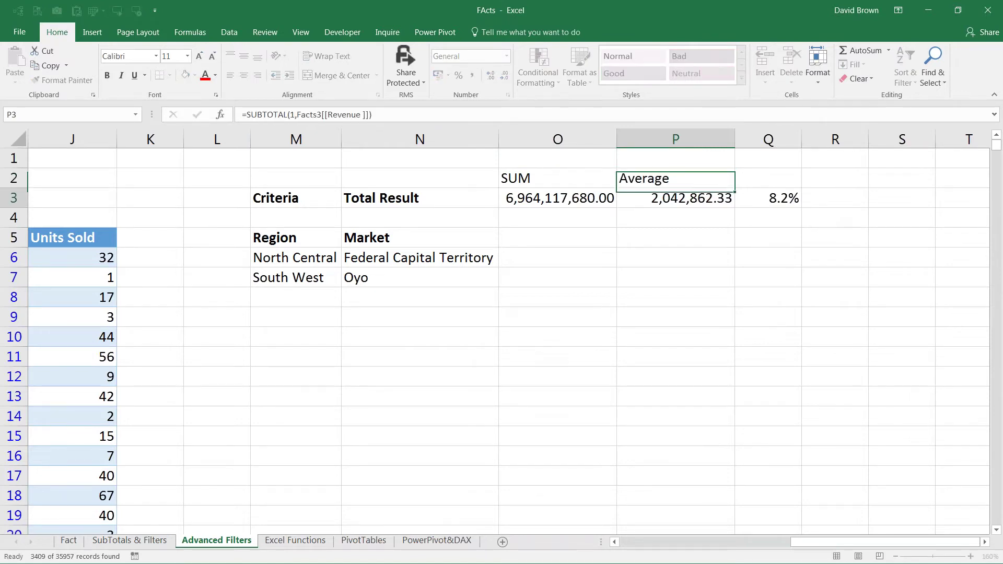
click(768, 178)
text(%)
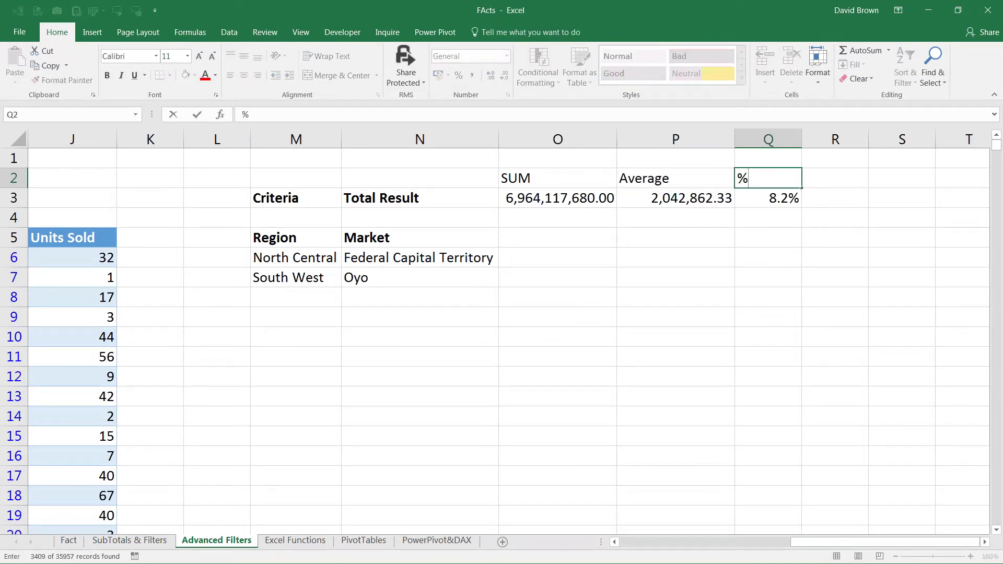
text(age of Total)
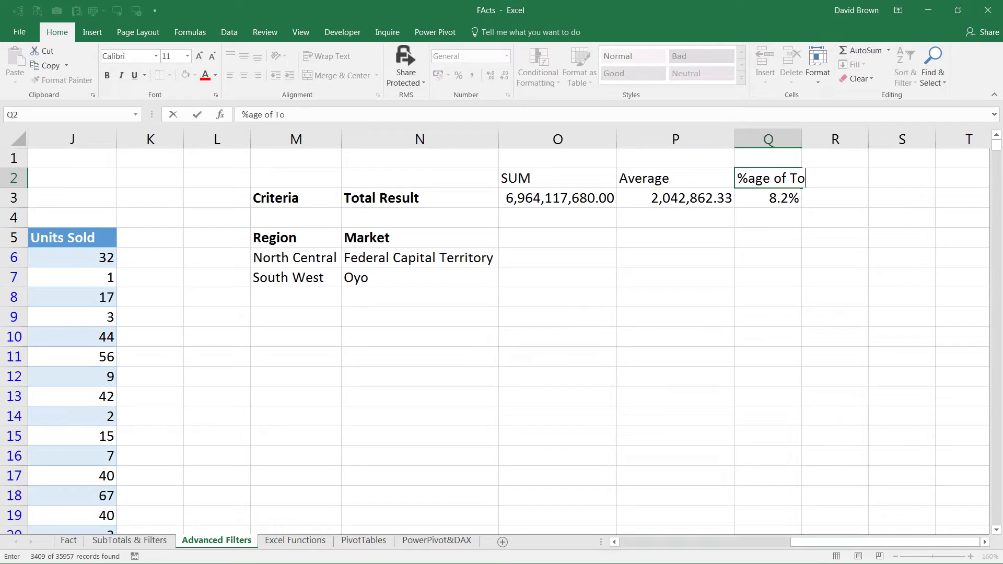
key(ctrl+Return)
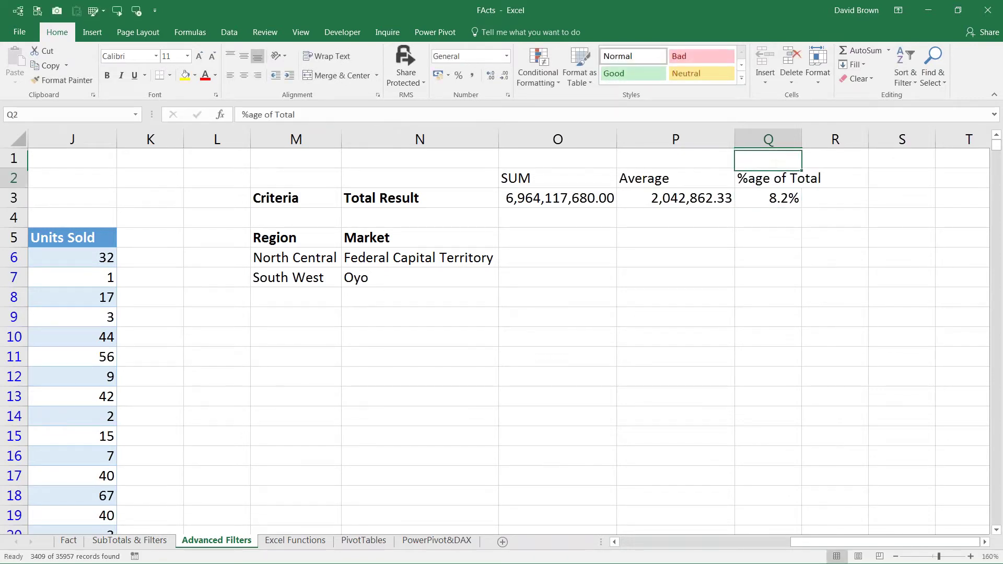
key(shift+Left)
key(shift+Left)
key(ctrl+b)
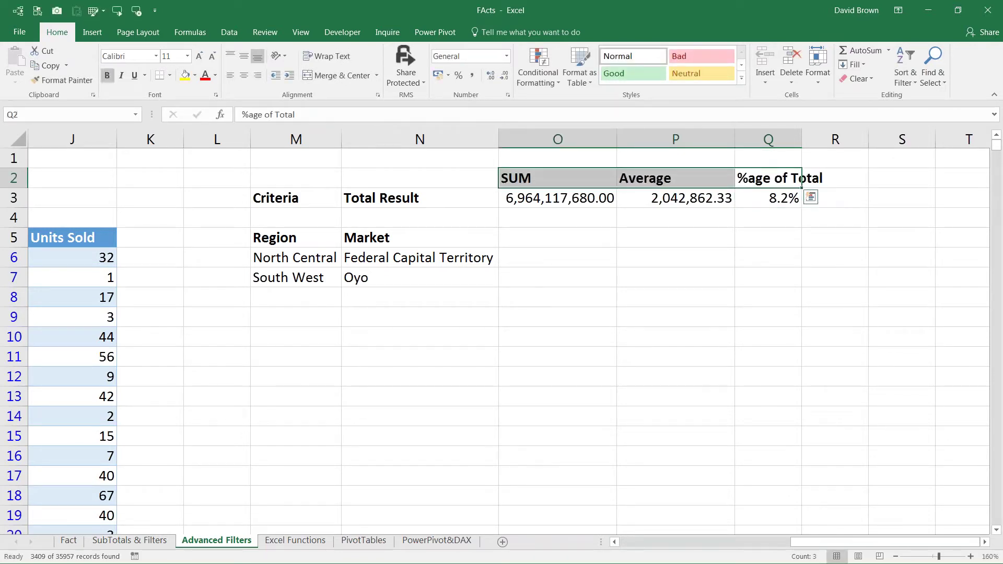
Select the Region and Market criteria range and move to the North Central criterion.
drag(296, 238, 420, 277)
key(Right)
key(Down)
key(Left)
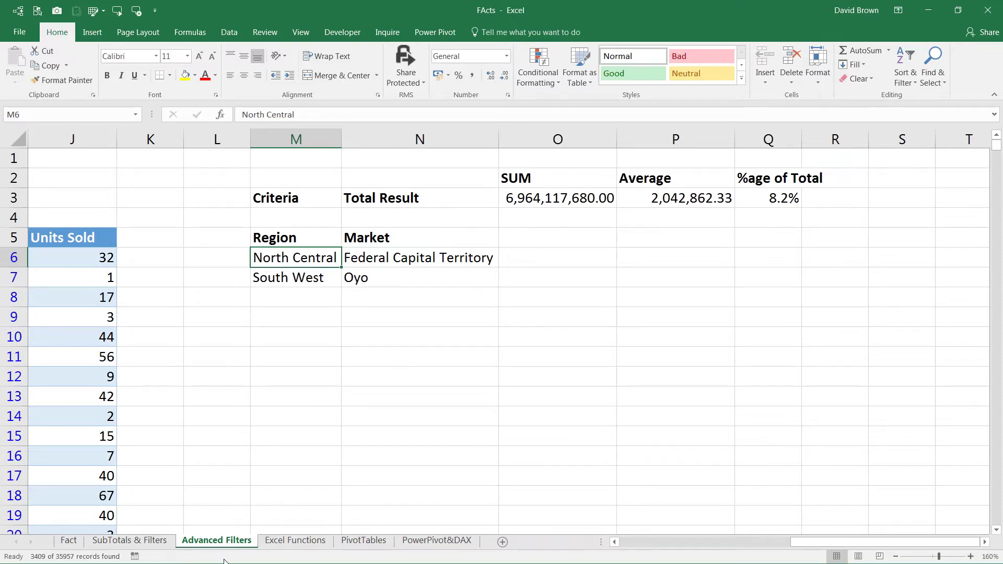
Widen the Region column B on Excel Functions, then check the SubTotals & Filters table.
click(277, 541)
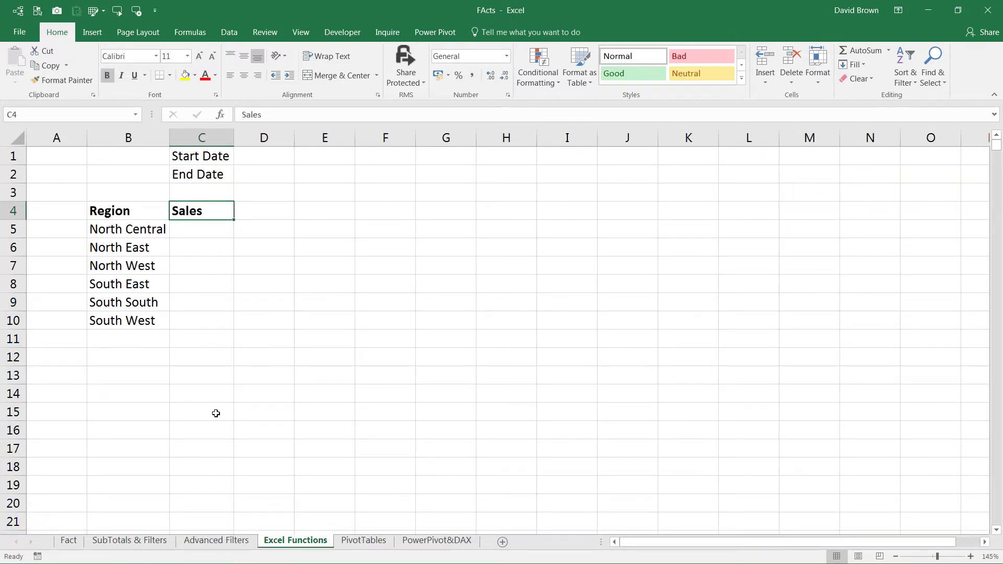
drag(171, 134, 189, 138)
click(105, 541)
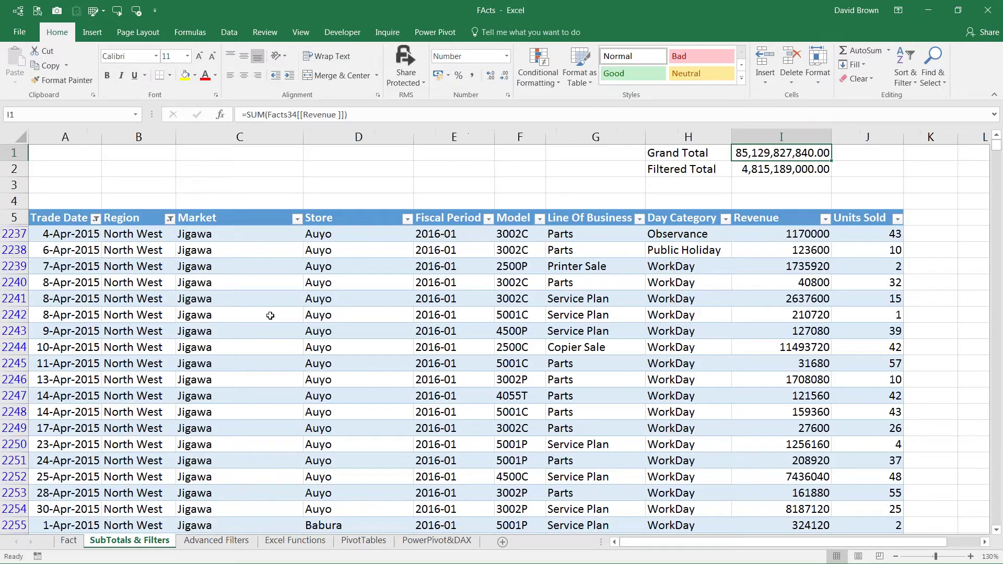
click(270, 316)
key(Right)
key(Right)
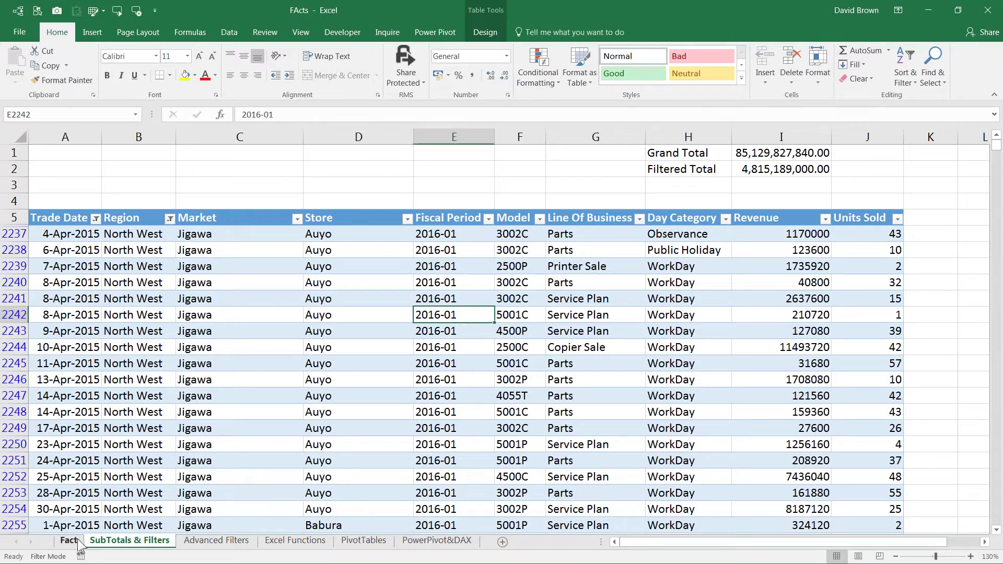
Browse the Advanced Filters and SubTotals & Filters sheets, ending back on Excel Functions.
click(292, 542)
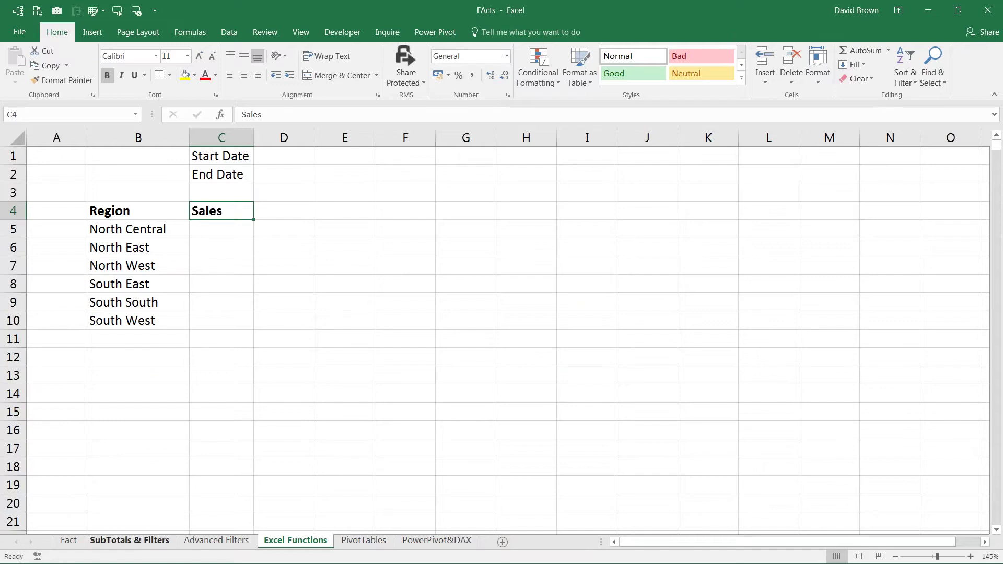
click(223, 543)
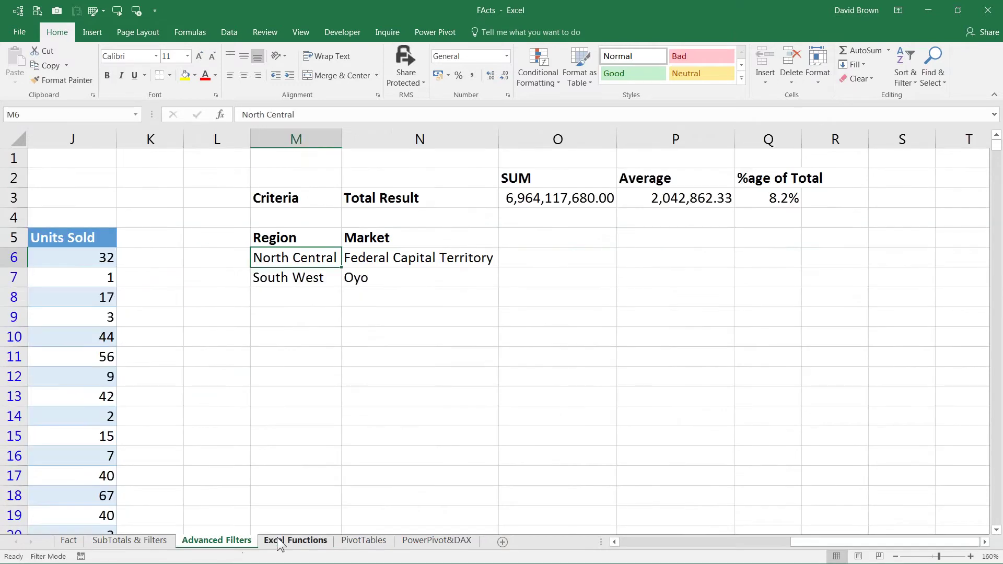
click(131, 541)
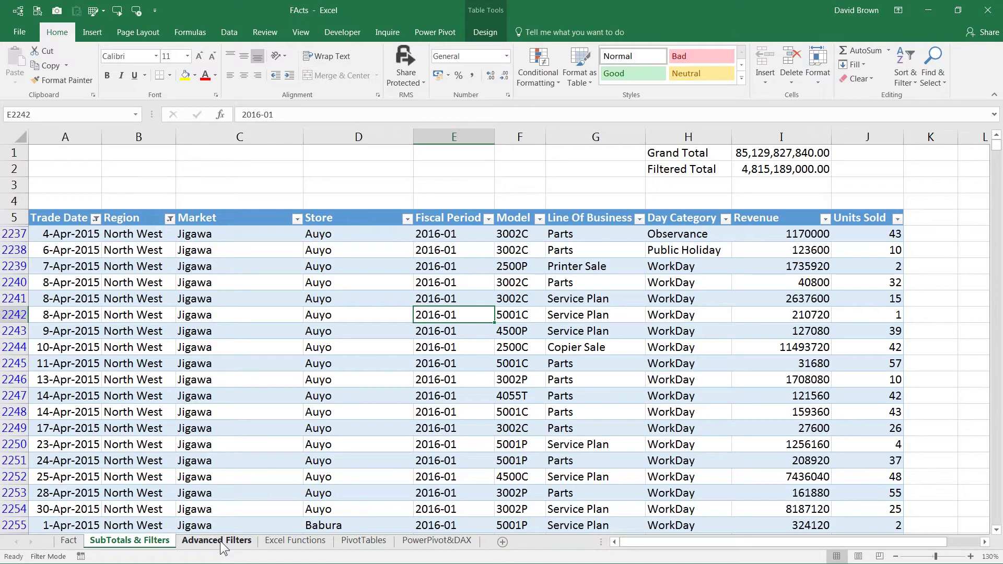
click(222, 543)
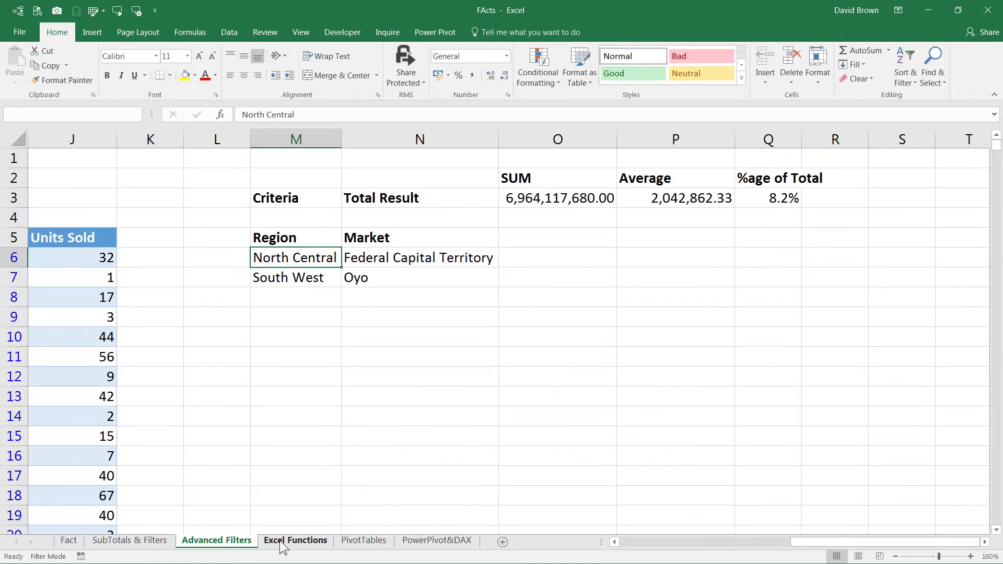
click(283, 543)
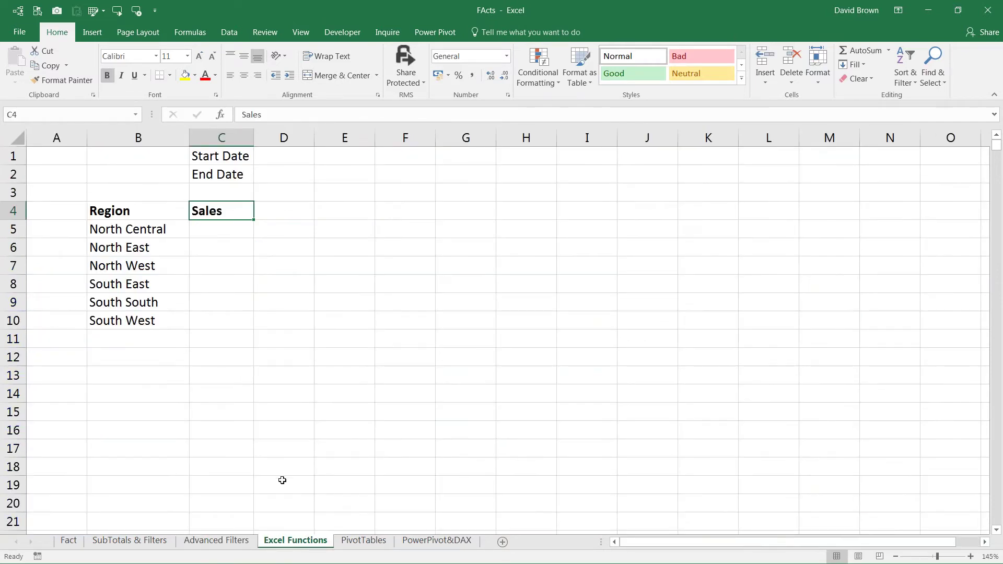
Widen the Sales column C and make the Region column B slightly wider.
click(212, 240)
drag(257, 137, 280, 138)
drag(191, 137, 199, 138)
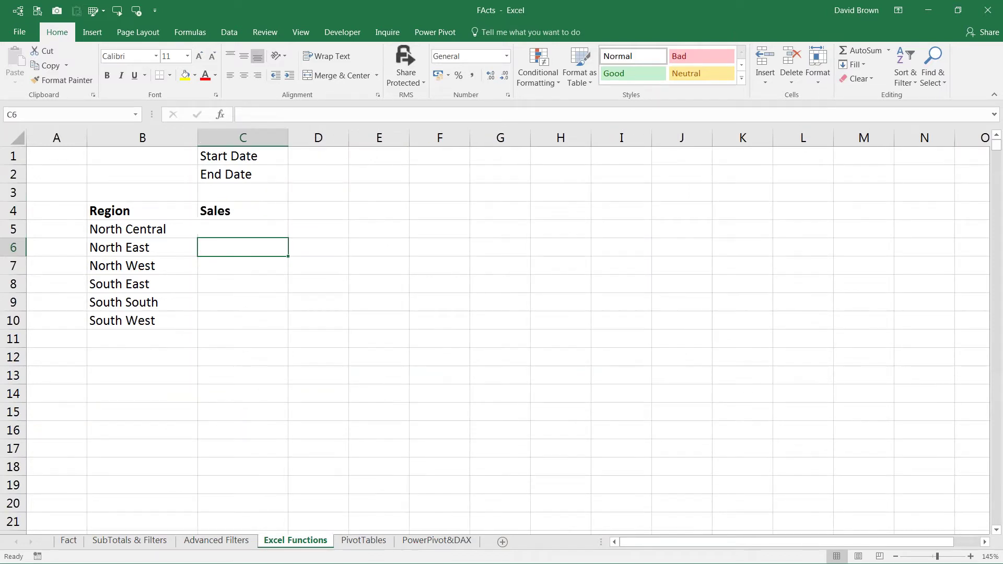
Review rows 2237–2249 of the SubTotals & Filters table, then select C5 for North Central sales.
click(139, 541)
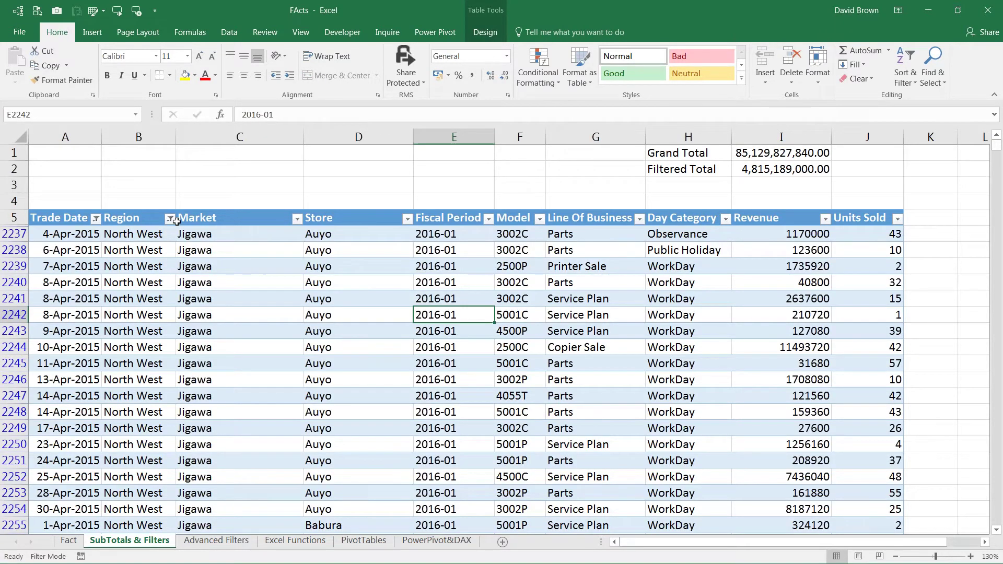
drag(78, 233, 462, 301)
click(230, 428)
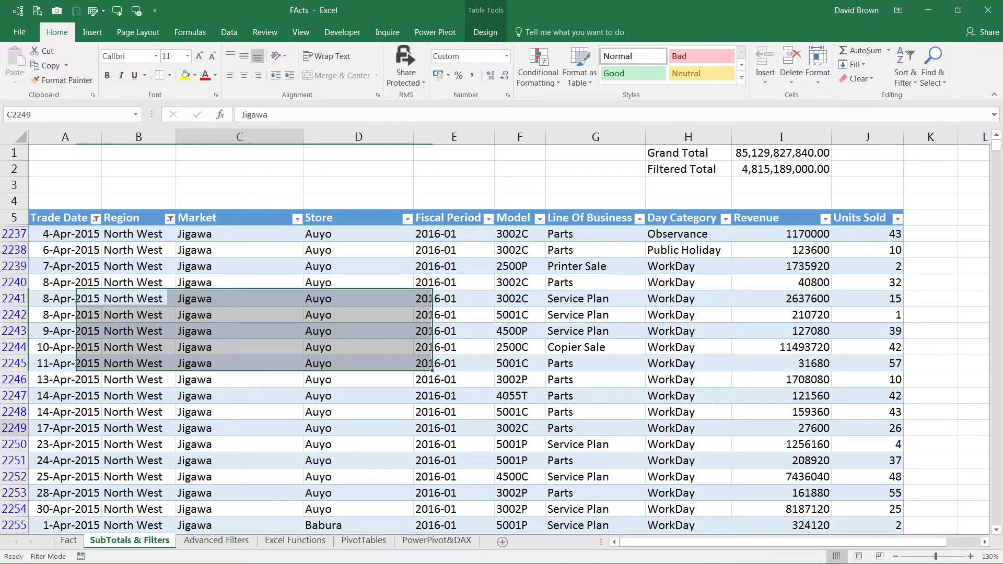
click(290, 544)
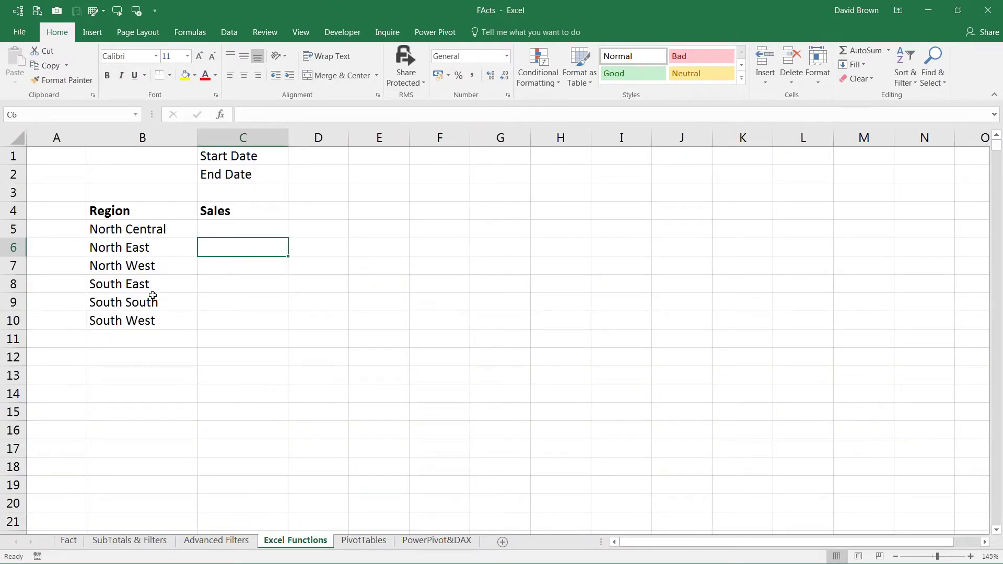
click(150, 226)
drag(149, 226, 298, 325)
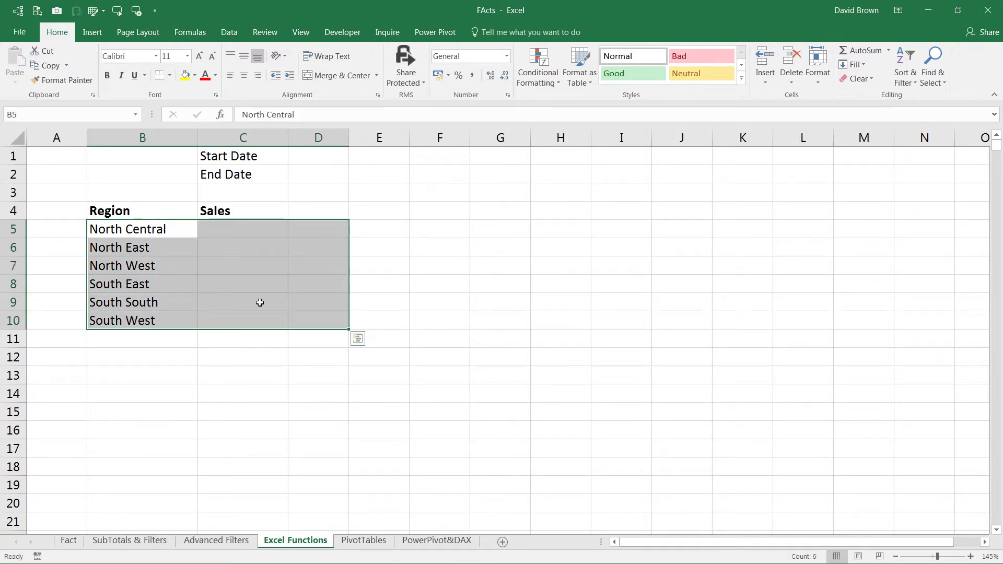
click(247, 227)
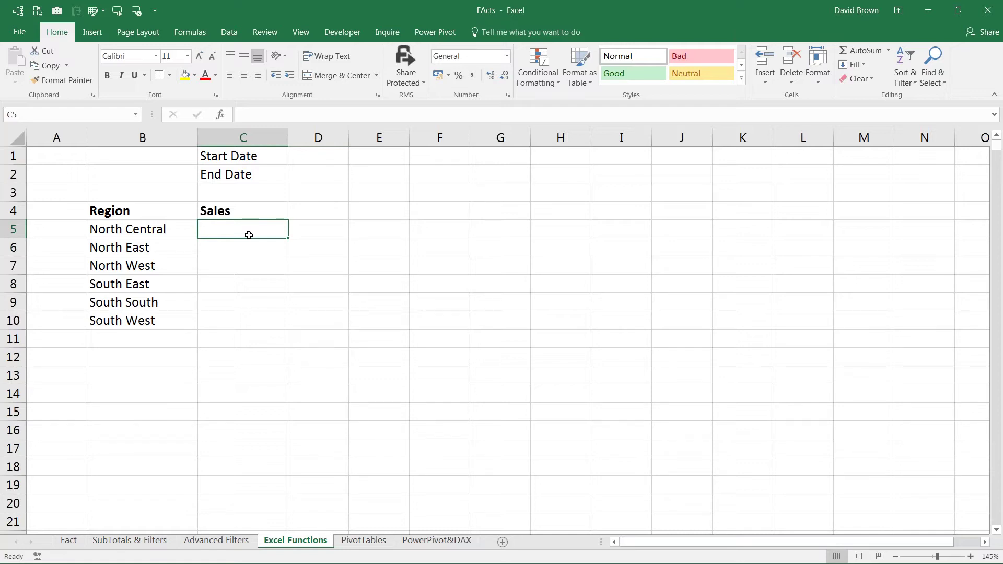
Start a SUMIF in C5 with its Range set to the Fact table's Facts[Region] column.
key(F2)
text(=sumif)
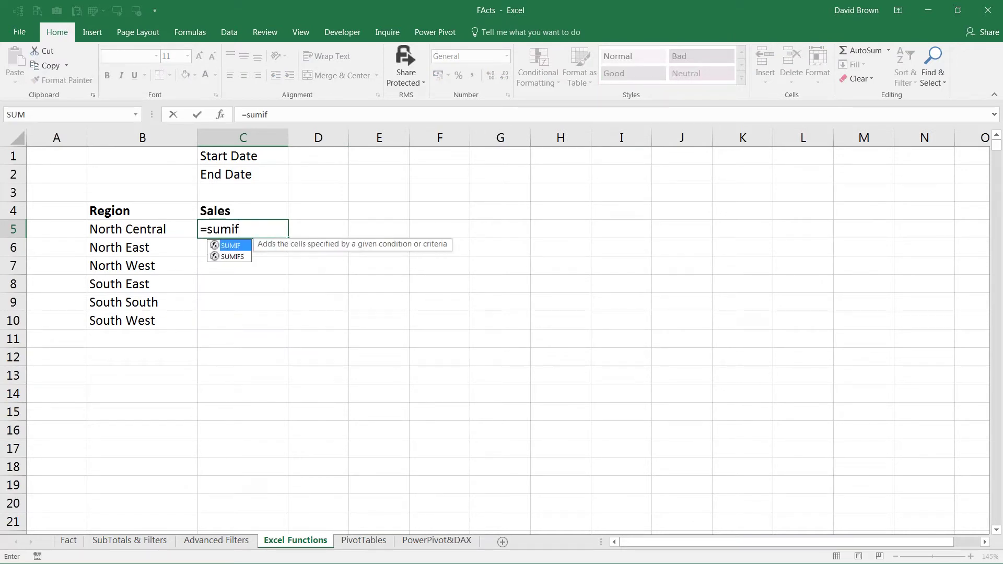
key(Tab)
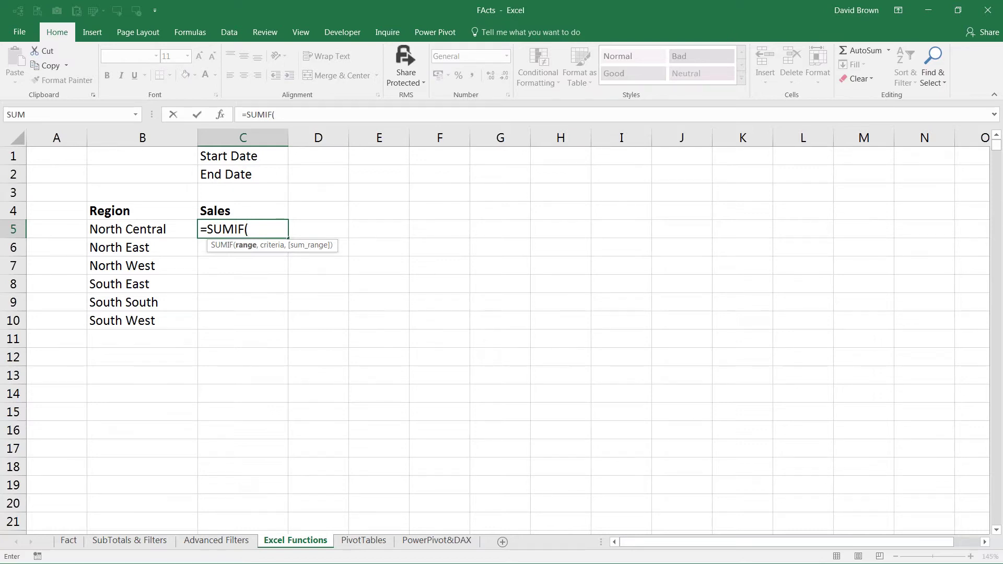
key(ctrl+a)
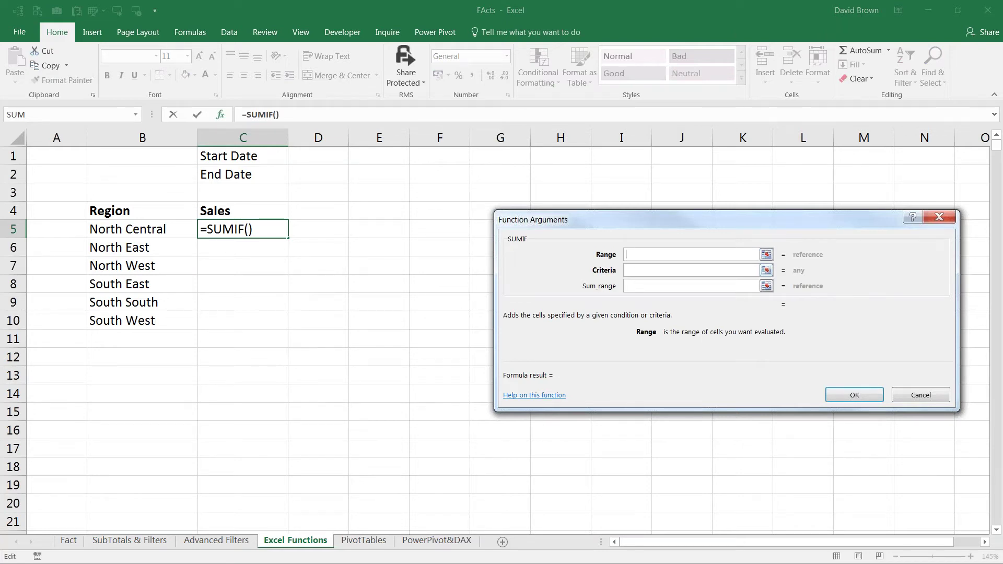
drag(615, 220, 375, 274)
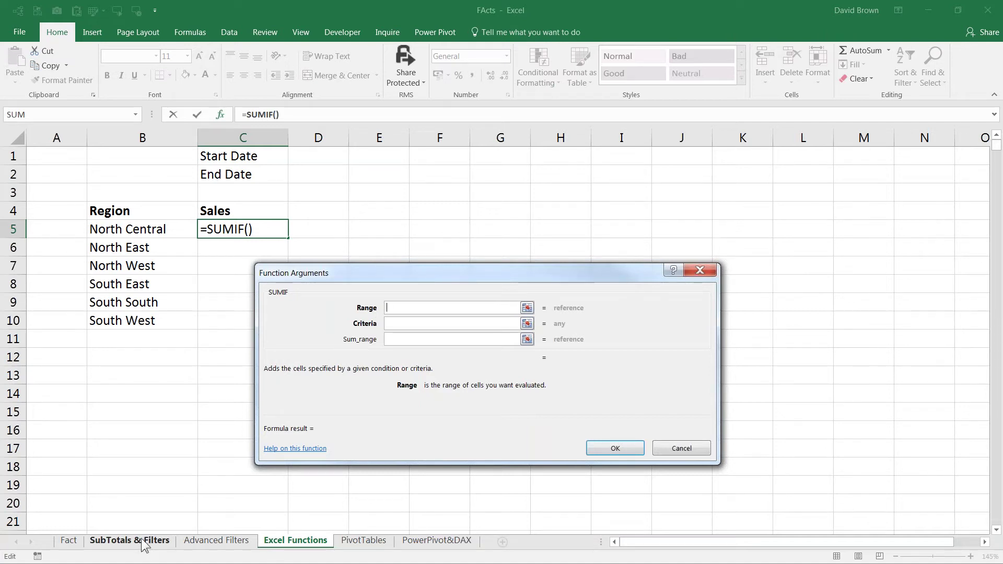
click(65, 543)
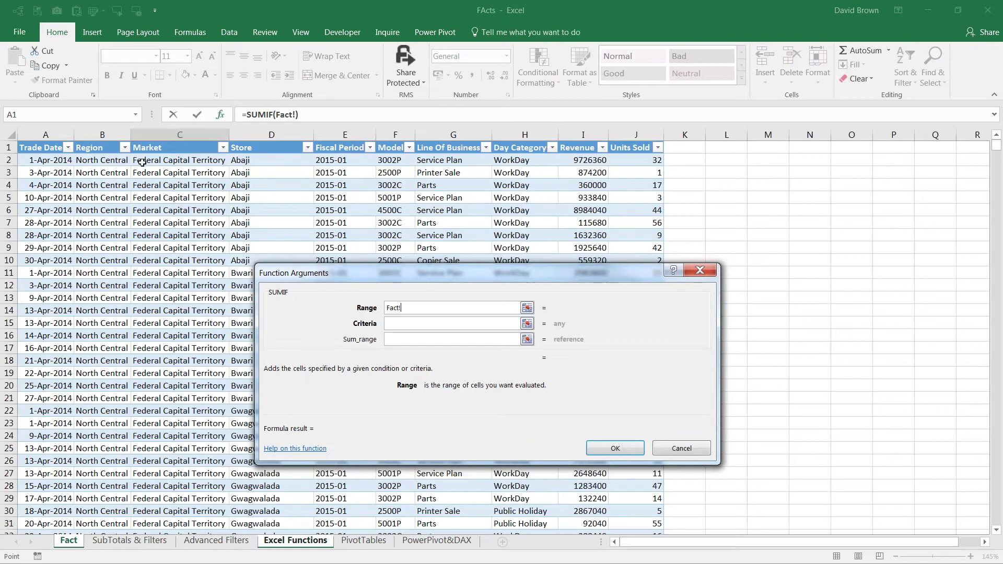
click(110, 134)
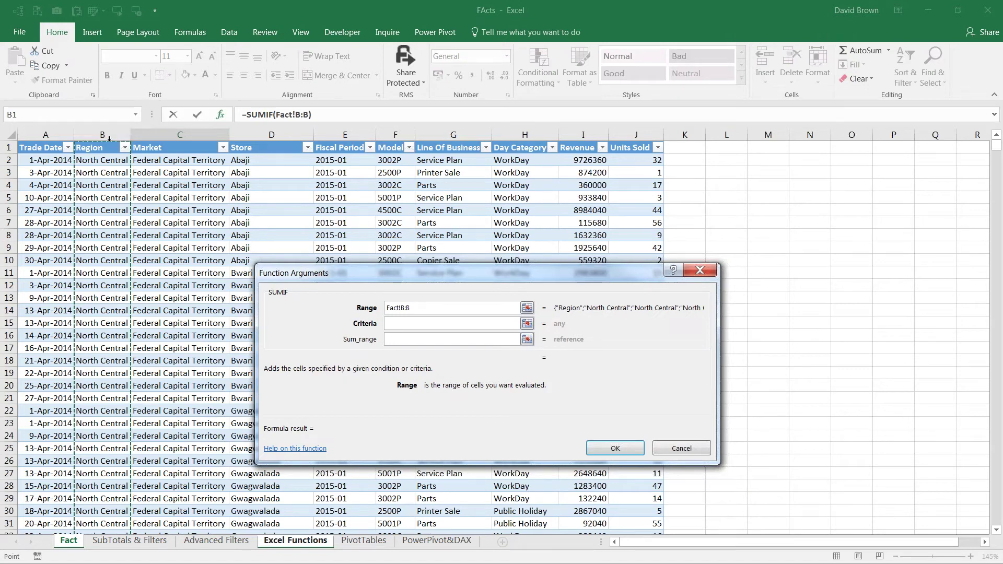
click(109, 138)
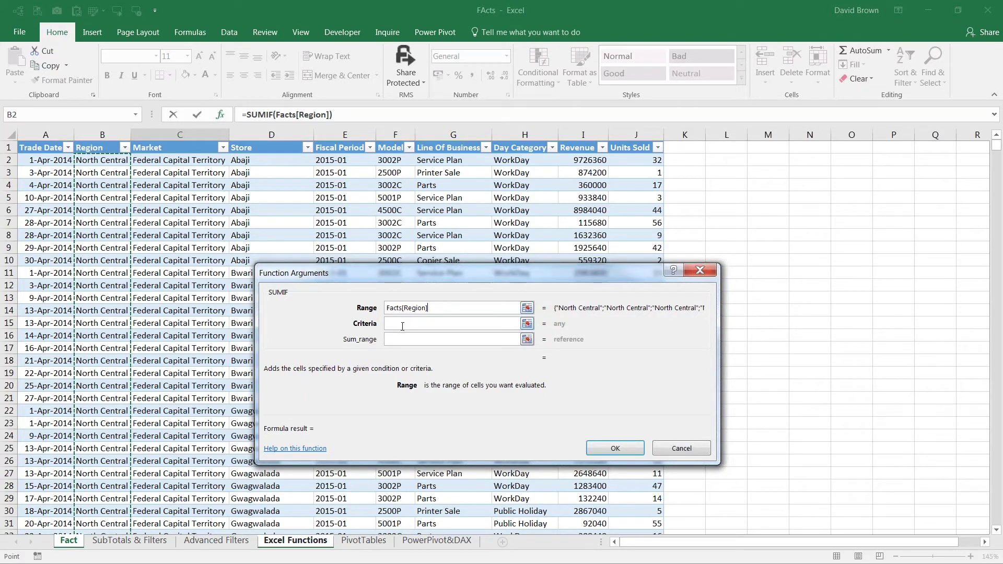
Complete the SUMIF in C5 with criteria B5 and the Fact sheet's Revenue column as sum range.
click(401, 324)
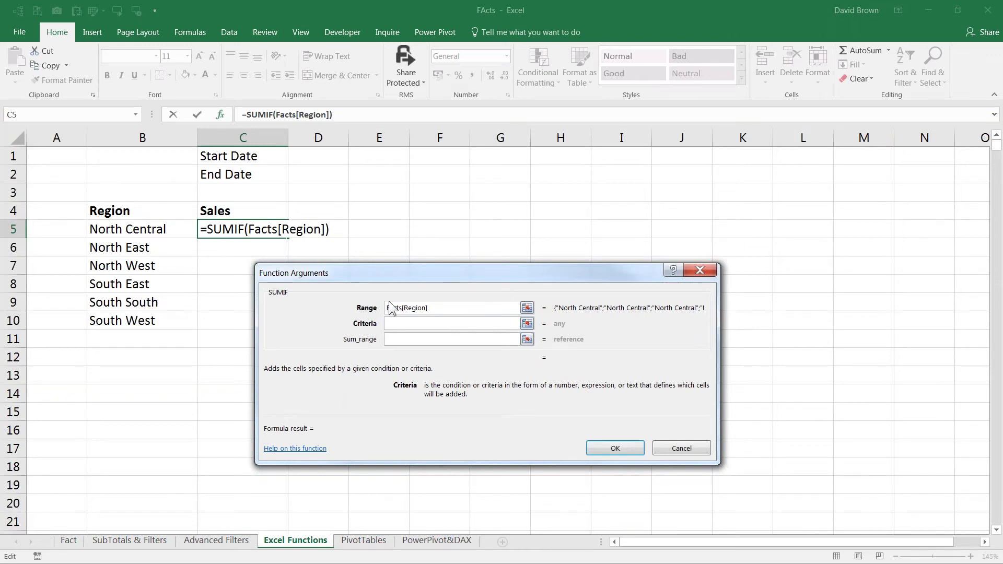
click(163, 228)
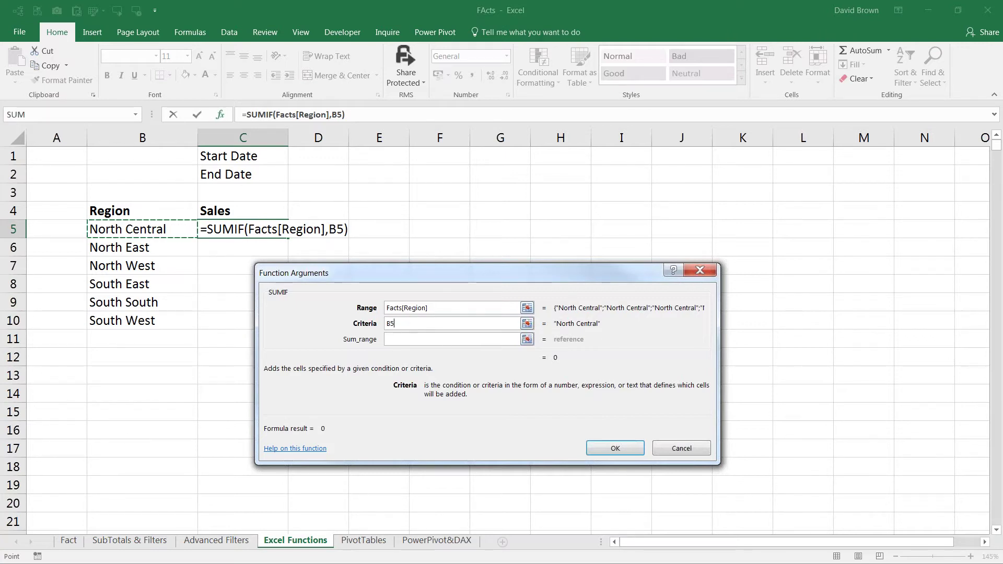
key(Tab)
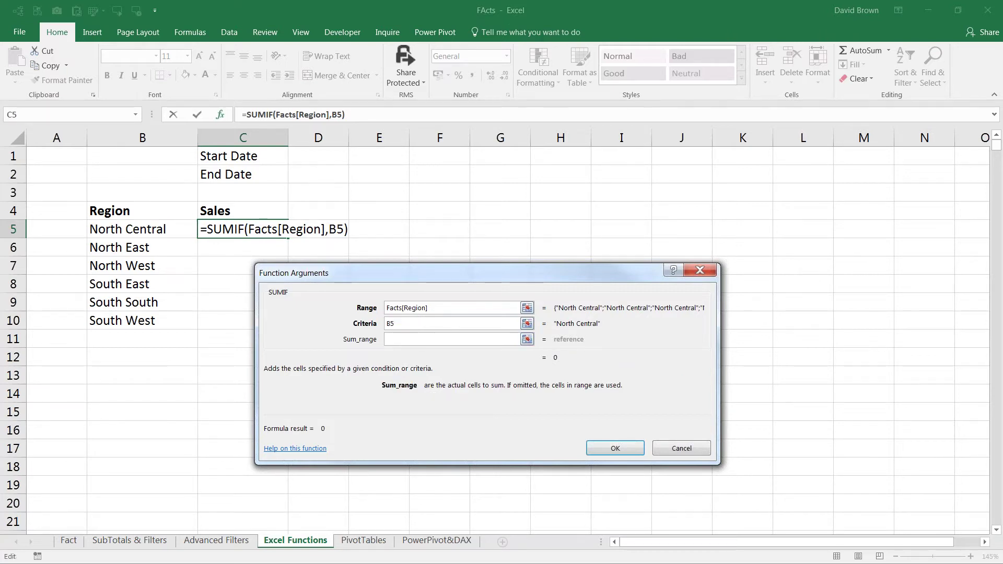
click(155, 542)
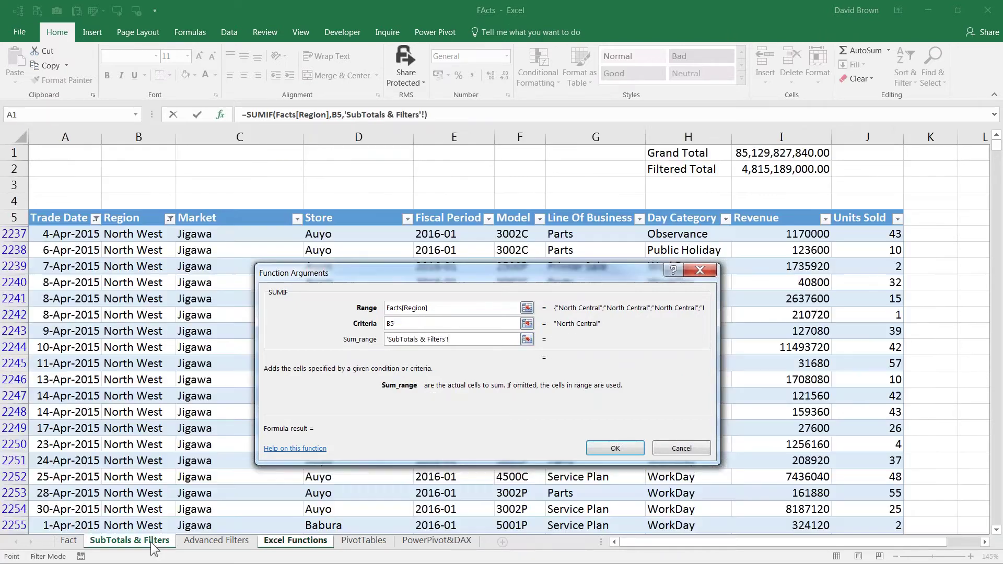
click(68, 541)
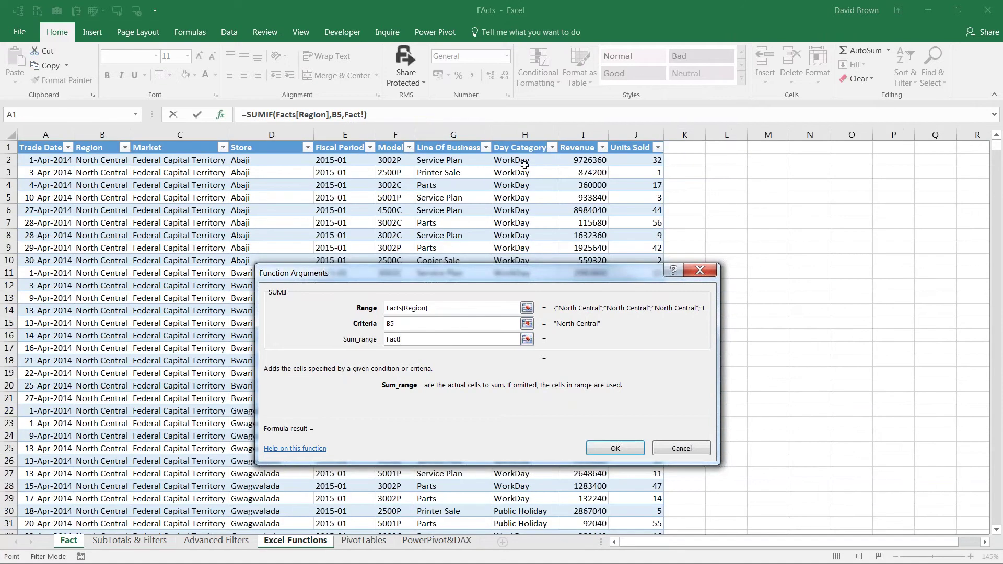
click(596, 138)
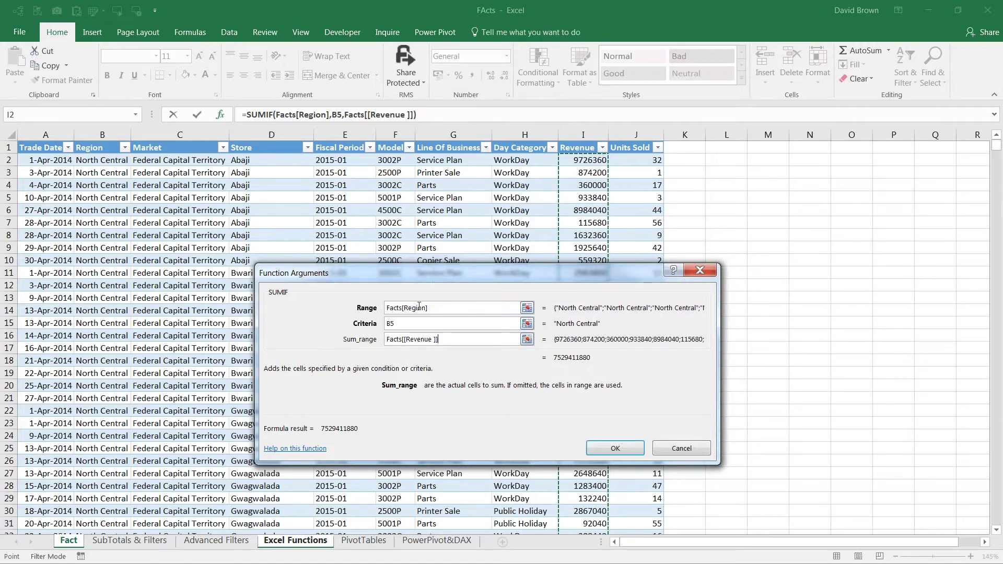
click(398, 325)
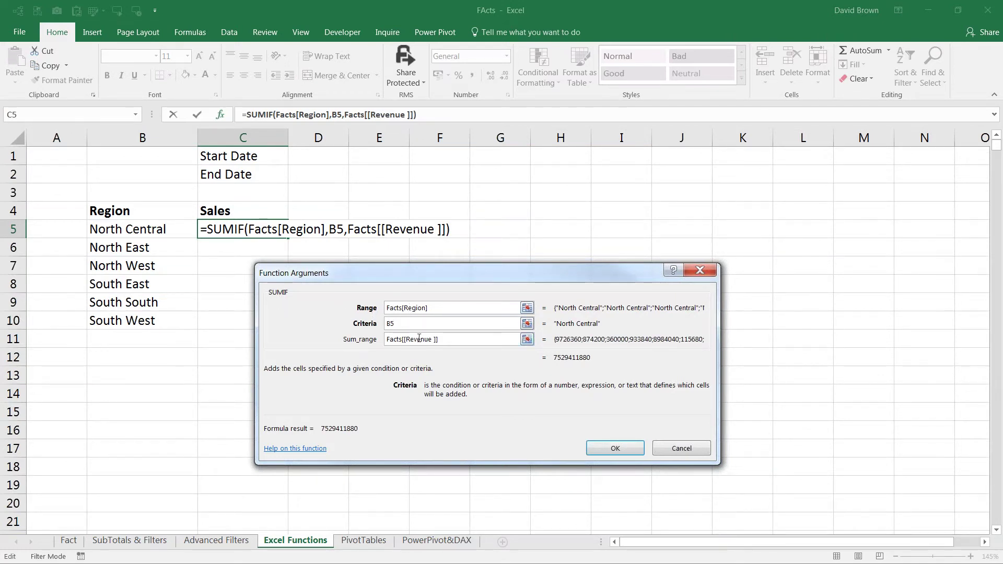
click(610, 449)
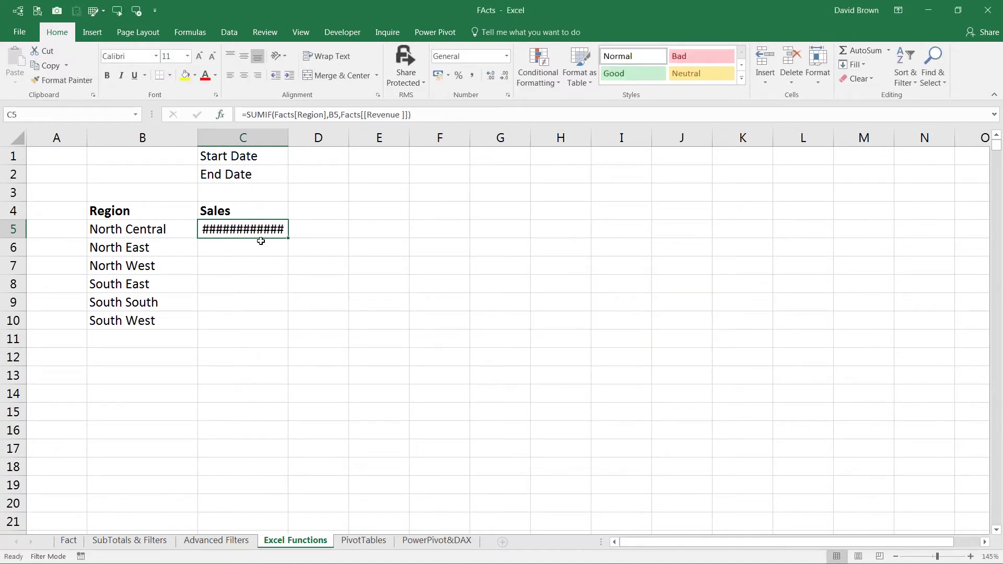
Widen column C, then clear the existing filters on the SubTotals & Filters table.
drag(287, 141, 312, 141)
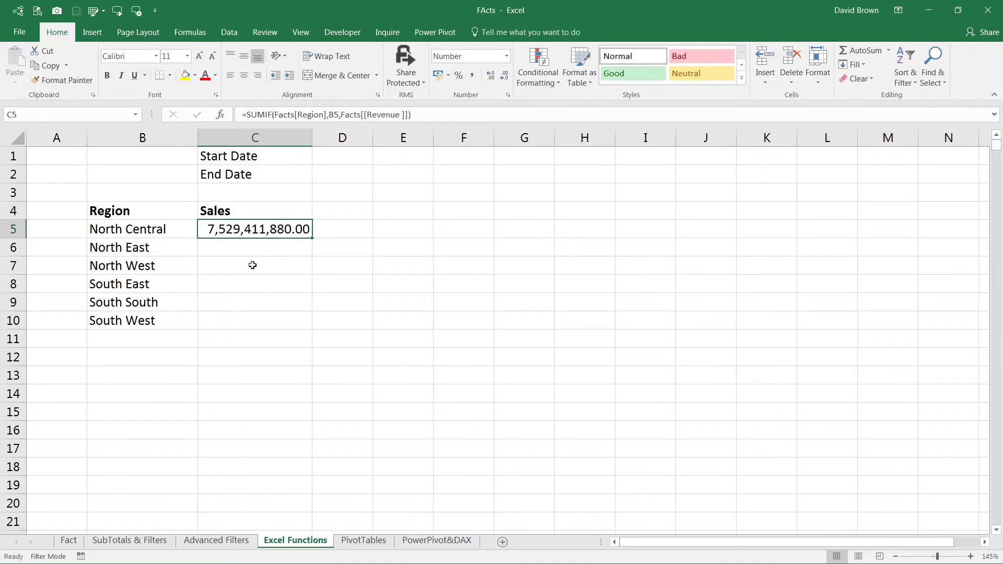
click(148, 544)
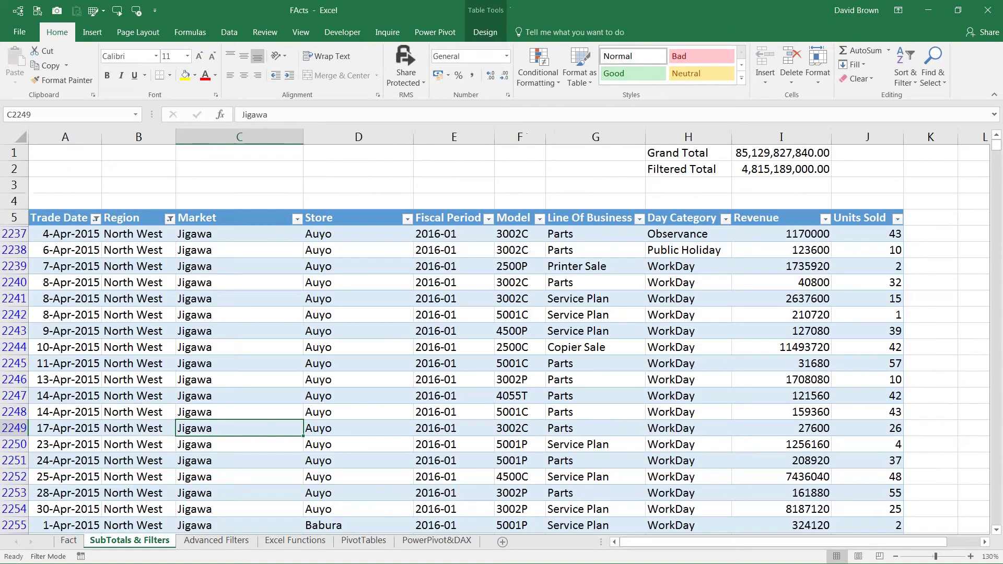
click(152, 266)
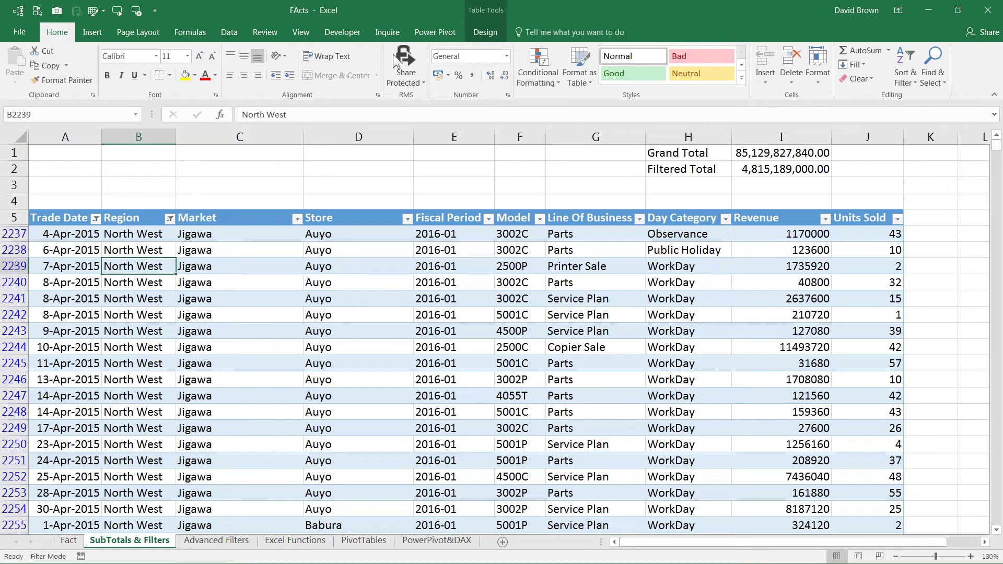
click(222, 31)
click(441, 51)
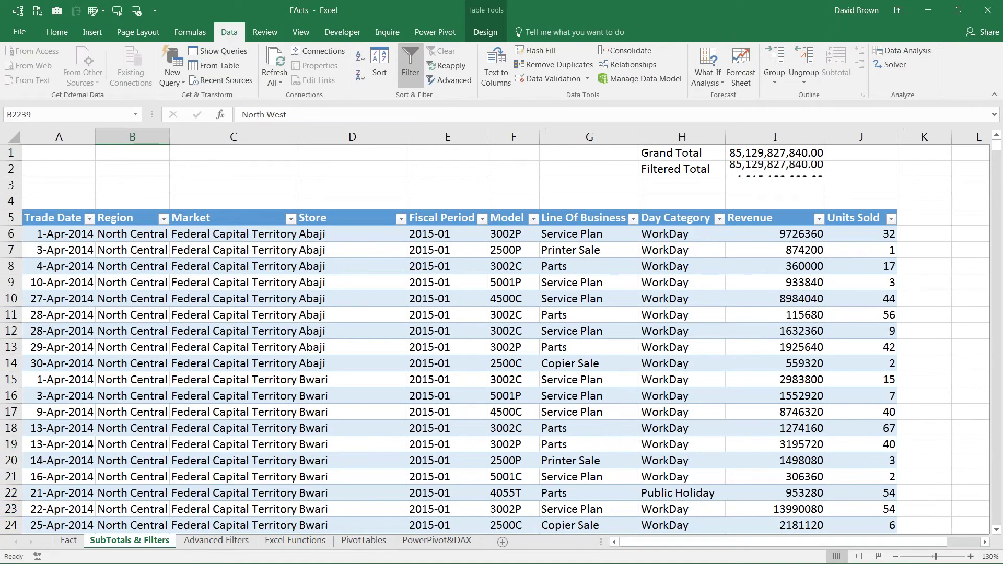
Filter Region to North Central only and select the Filtered Total for comparison.
click(132, 250)
click(163, 218)
click(35, 346)
click(35, 356)
click(94, 445)
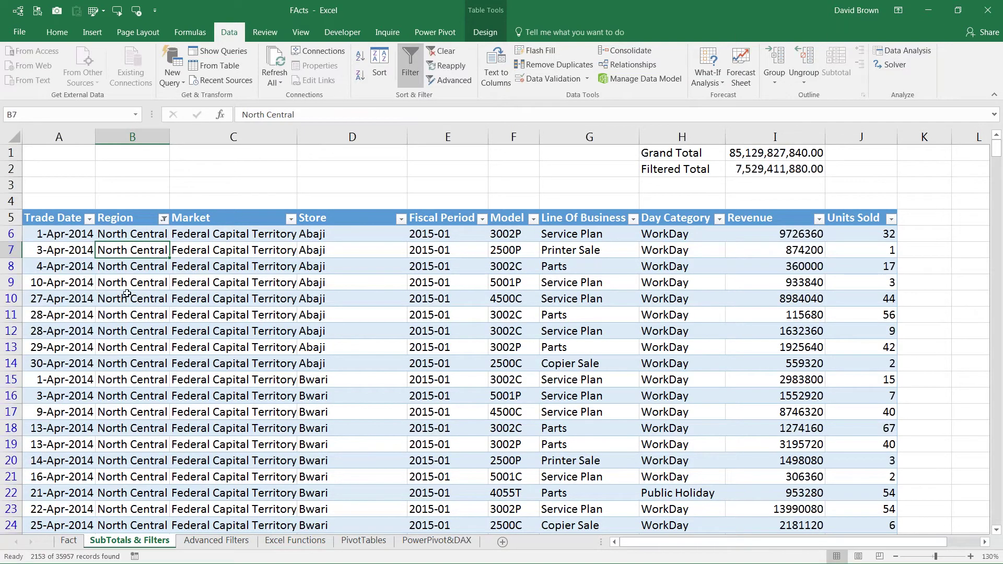
drag(694, 172, 768, 171)
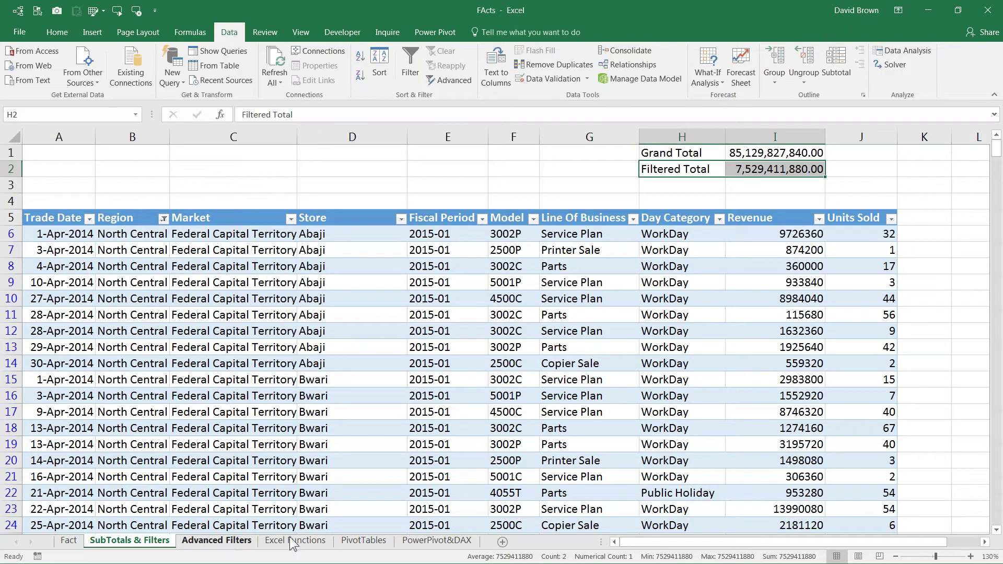
Cycle through the sheets and return to the Excel Functions sheet.
click(305, 542)
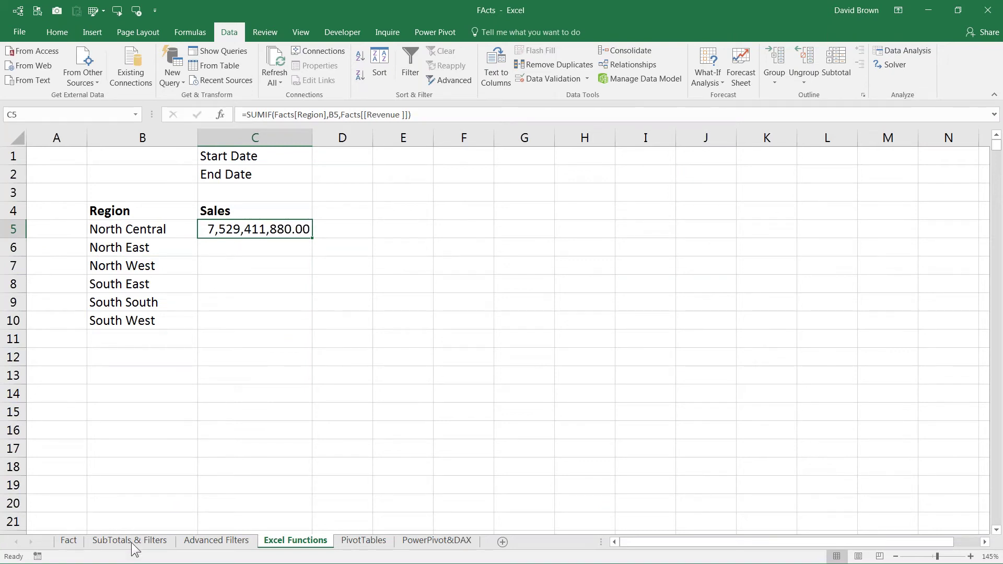
click(69, 541)
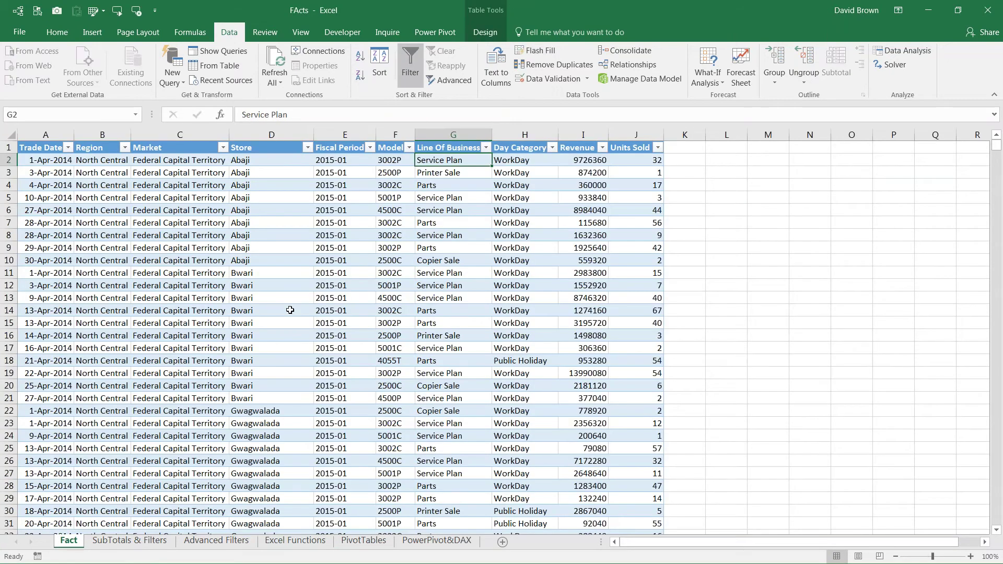
click(129, 541)
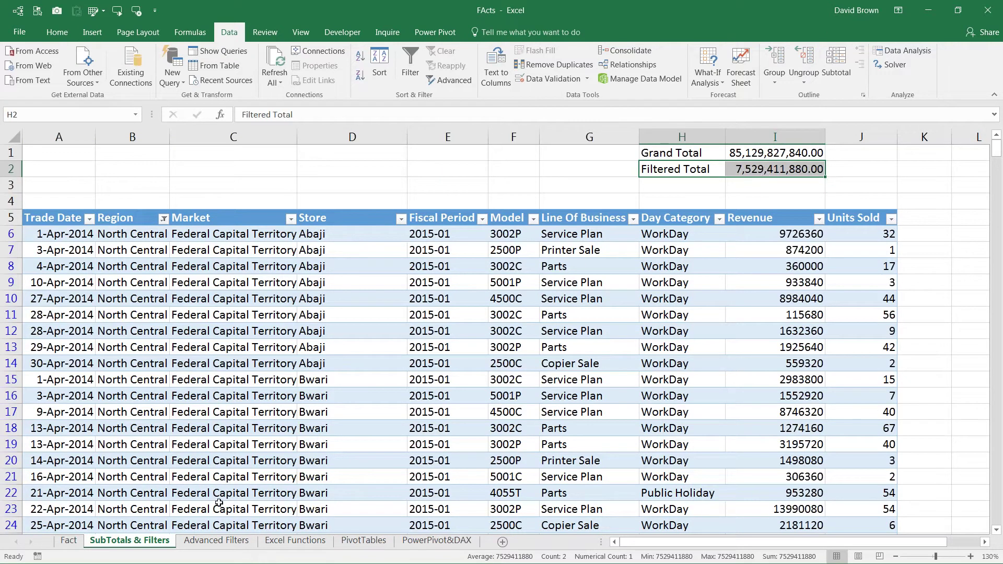
click(294, 543)
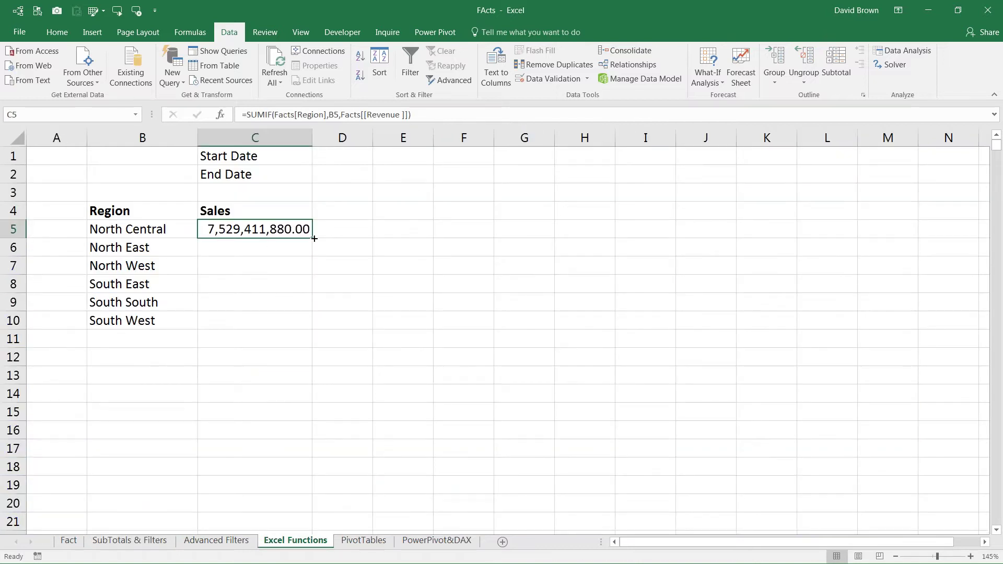
Fill the SUMIF formula from C5 down to C10 and check the copied formulas.
drag(314, 238, 314, 328)
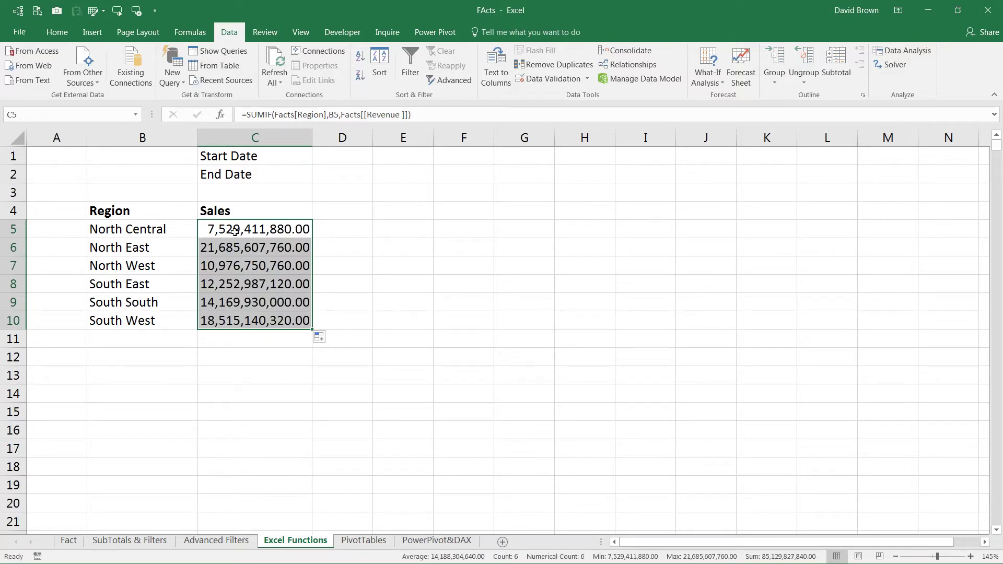
key(shift+Up)
click(236, 230)
click(239, 248)
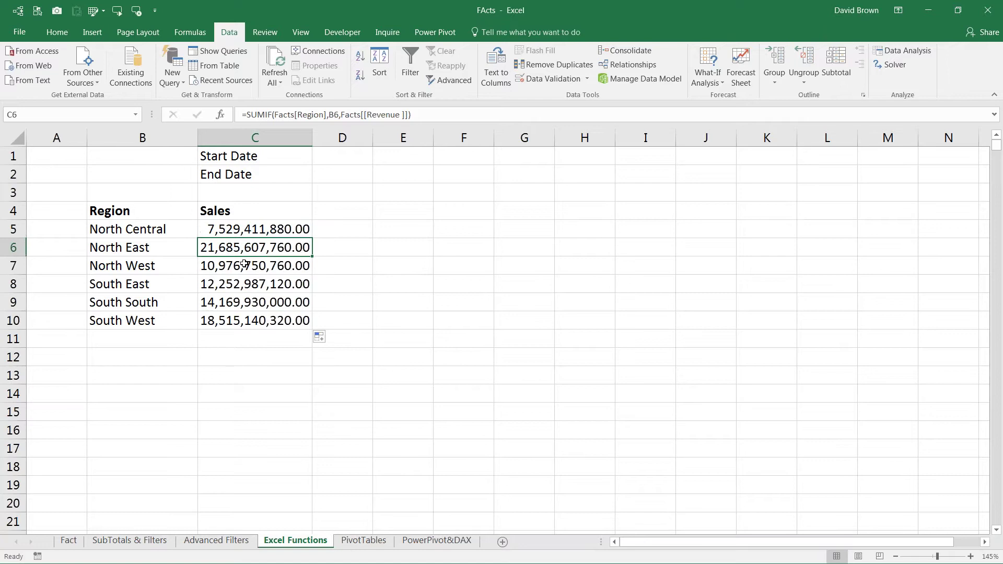
click(243, 264)
AutoSum the regional sales into C12 with Alt+=.
click(228, 355)
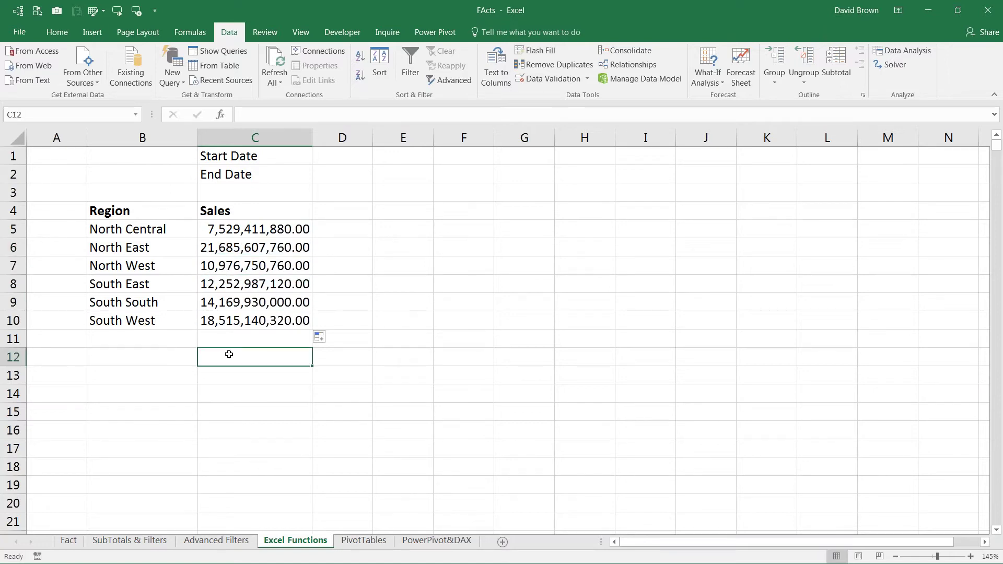
key(alt+equal)
key(ctrl+Return)
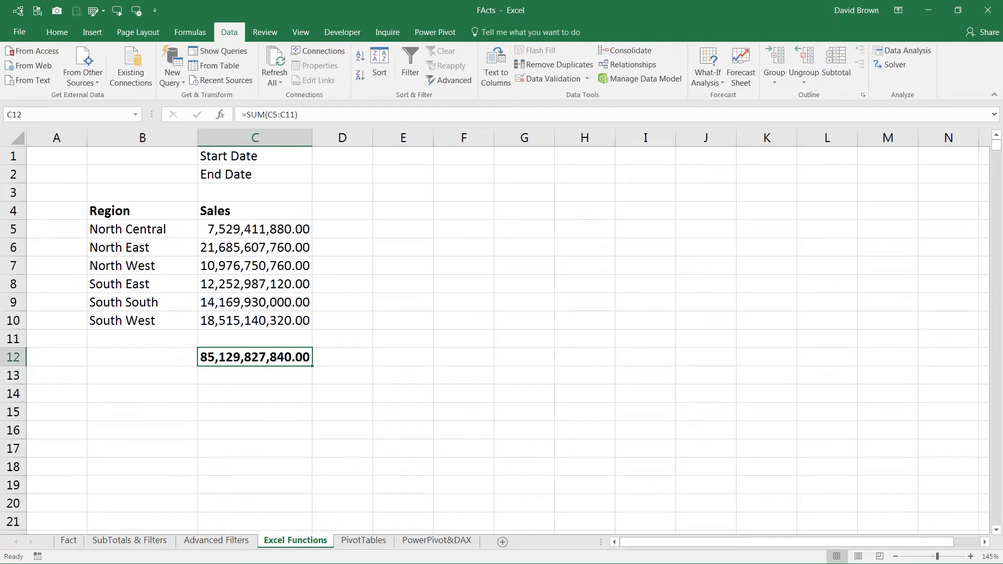
click(255, 375)
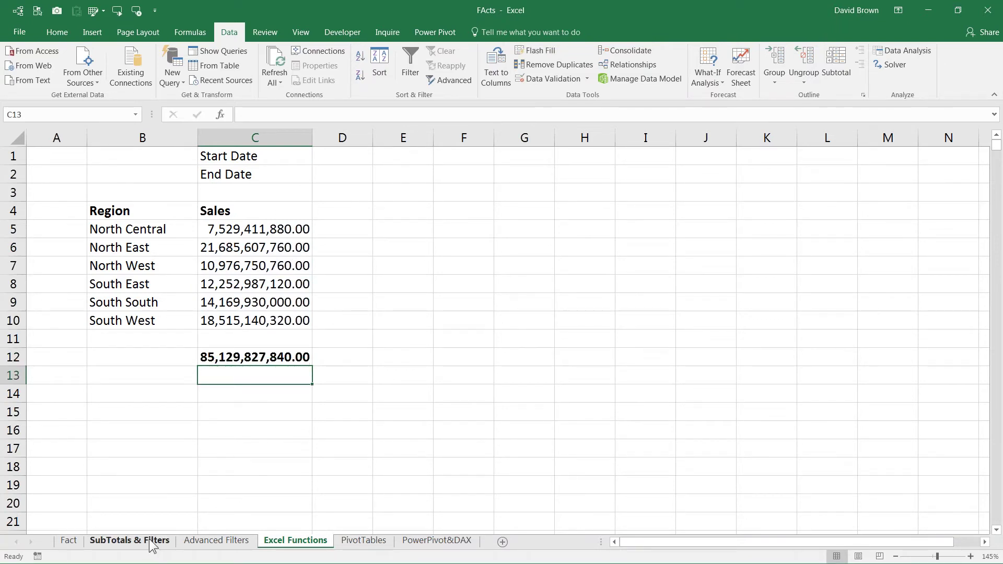
On the SubTotals & Filters sheet, untick all dates in the Trade Date filter.
click(76, 544)
click(100, 543)
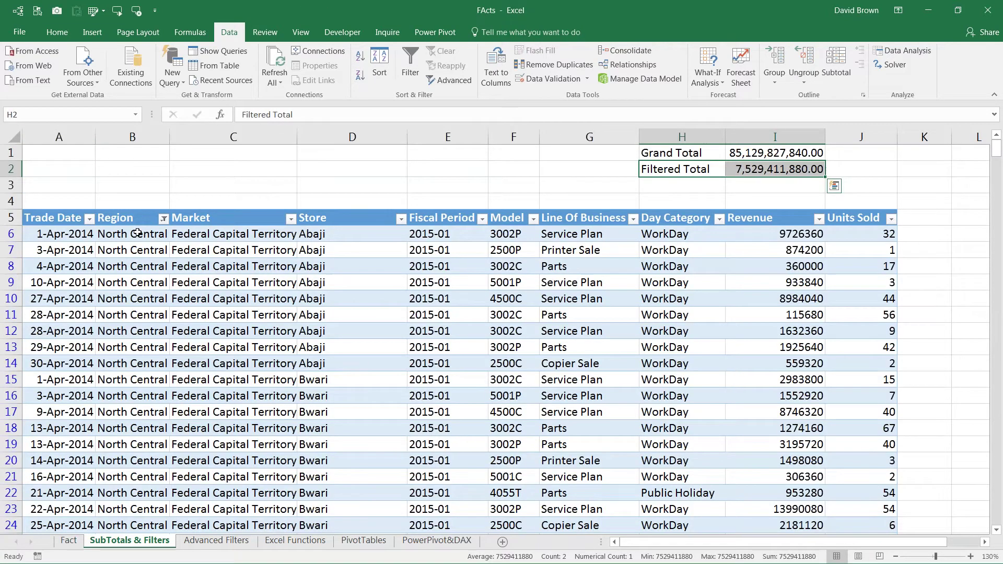
drag(136, 238, 133, 364)
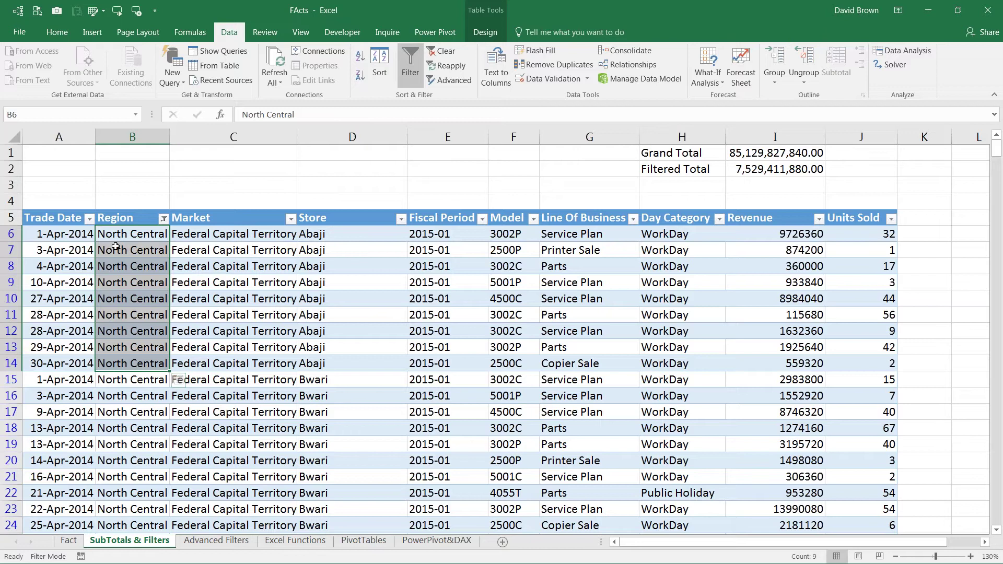
click(90, 220)
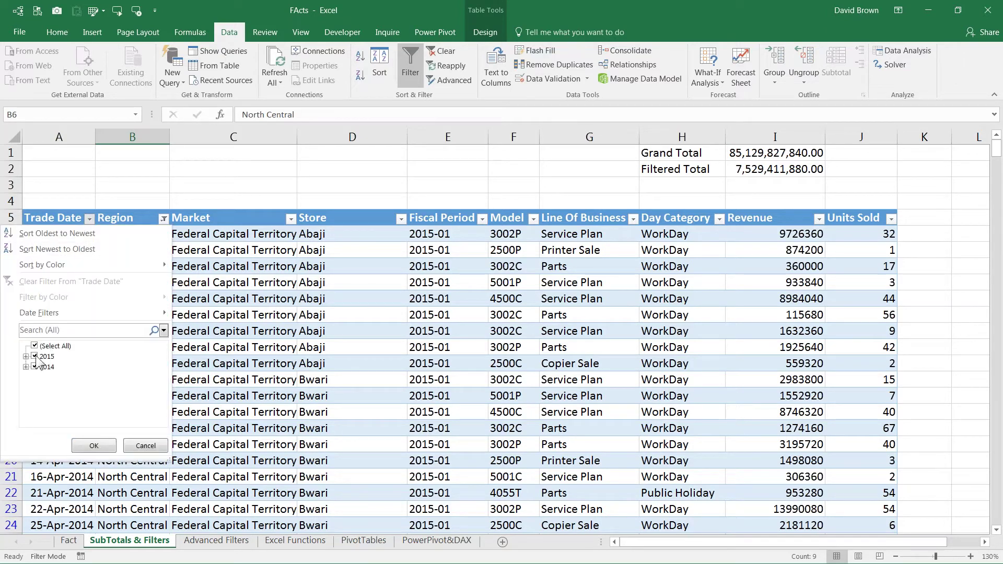
click(34, 347)
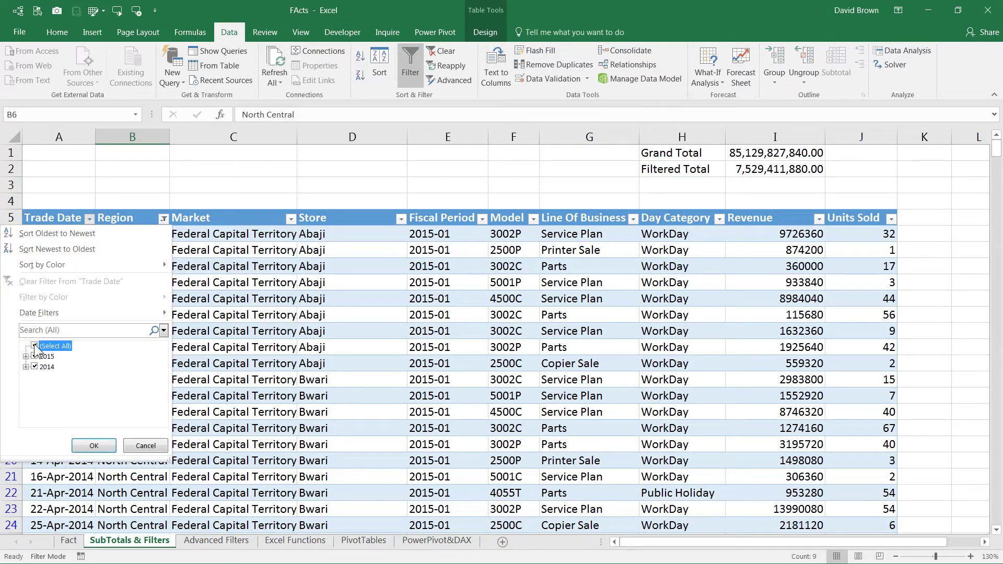
click(35, 347)
Tick April through November 2014 in the Trade Date filter.
click(26, 366)
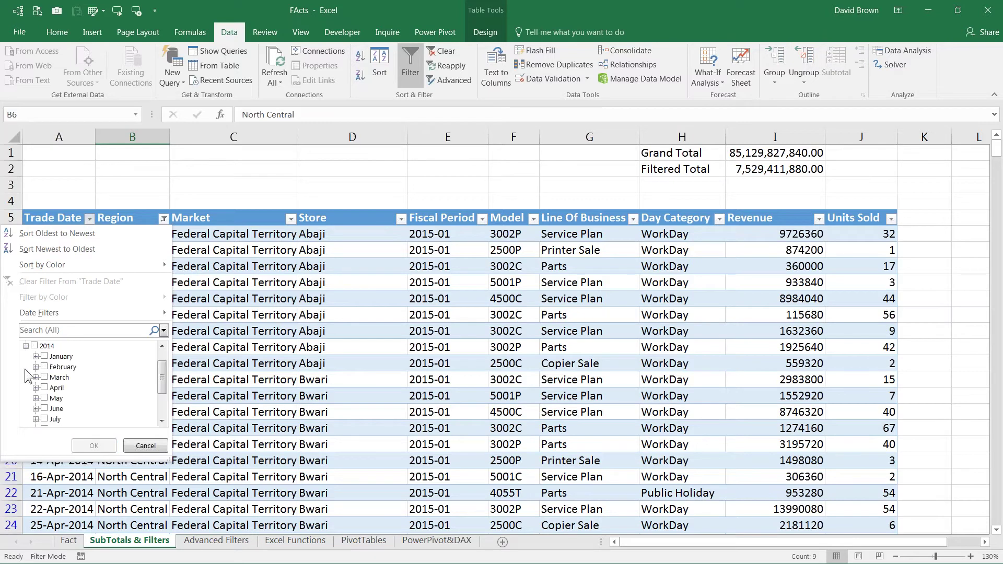
click(44, 387)
click(45, 398)
click(44, 409)
click(44, 419)
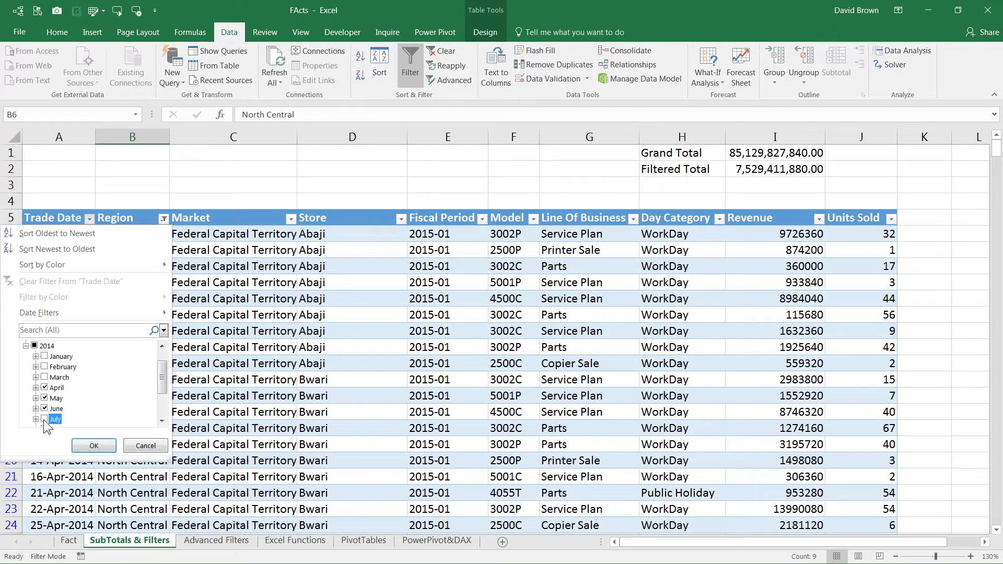
drag(162, 366, 156, 395)
click(44, 387)
click(44, 398)
click(44, 408)
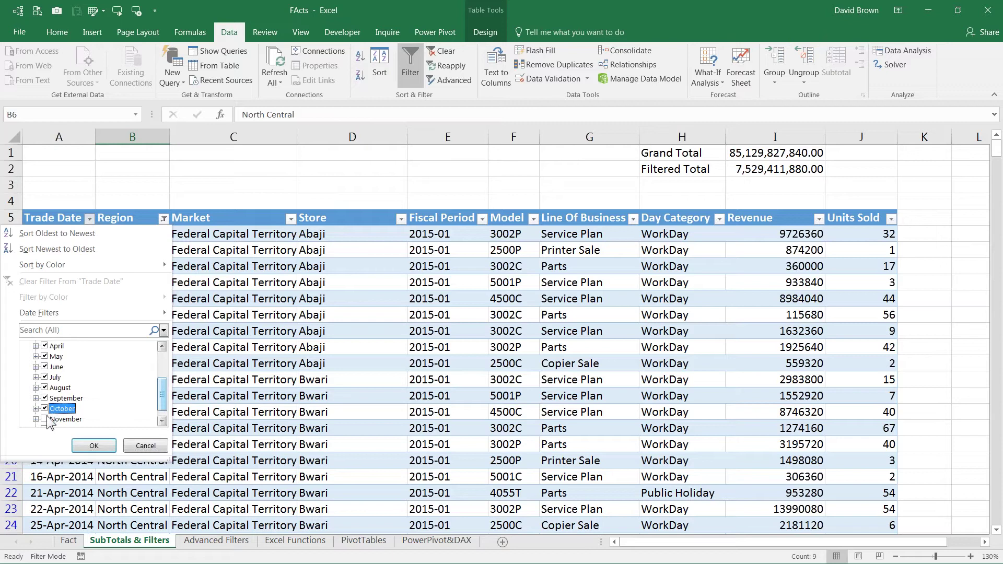
click(45, 418)
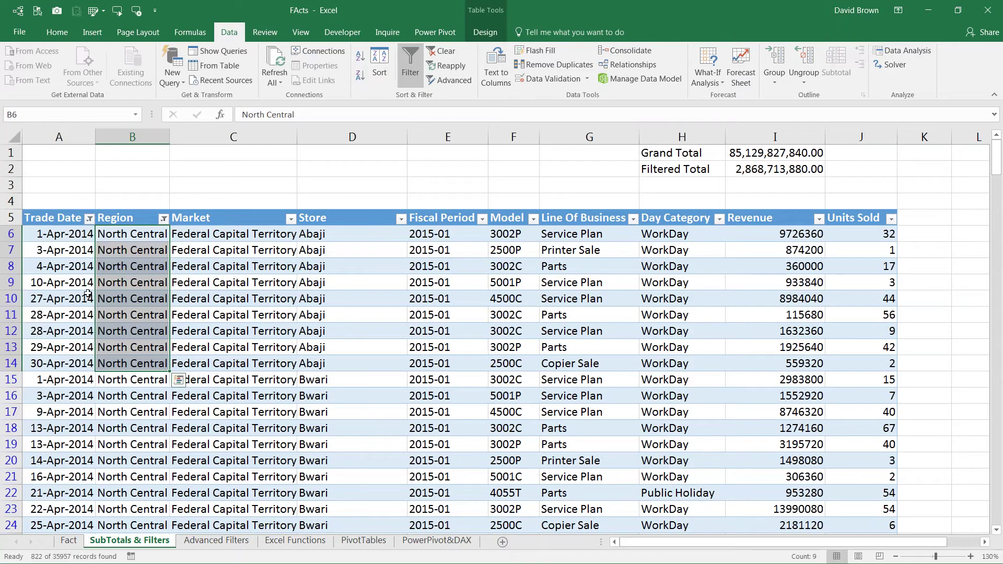
Check the filtered dates and Filtered Total, then return to Excel Functions.
drag(63, 237, 62, 363)
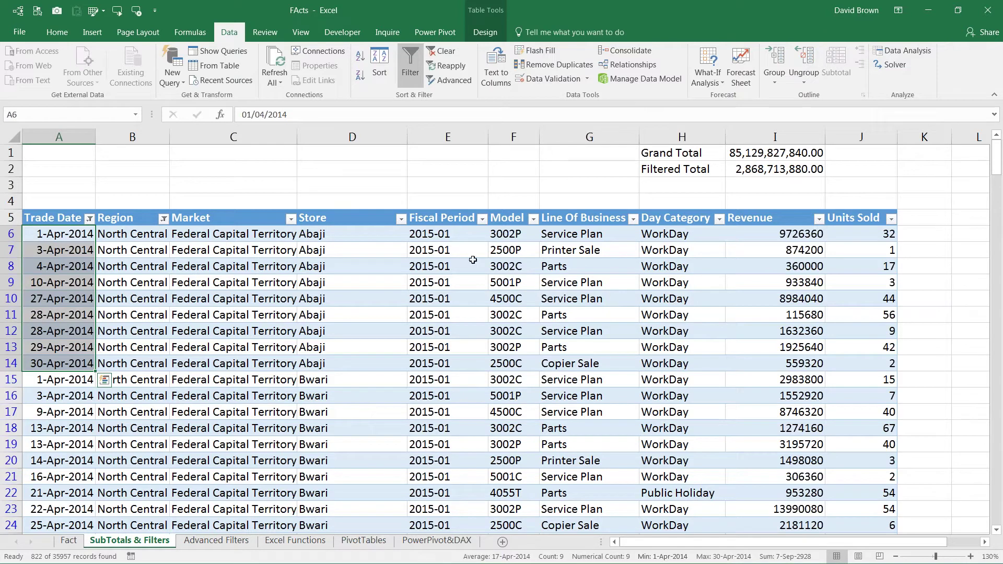
drag(713, 171, 742, 170)
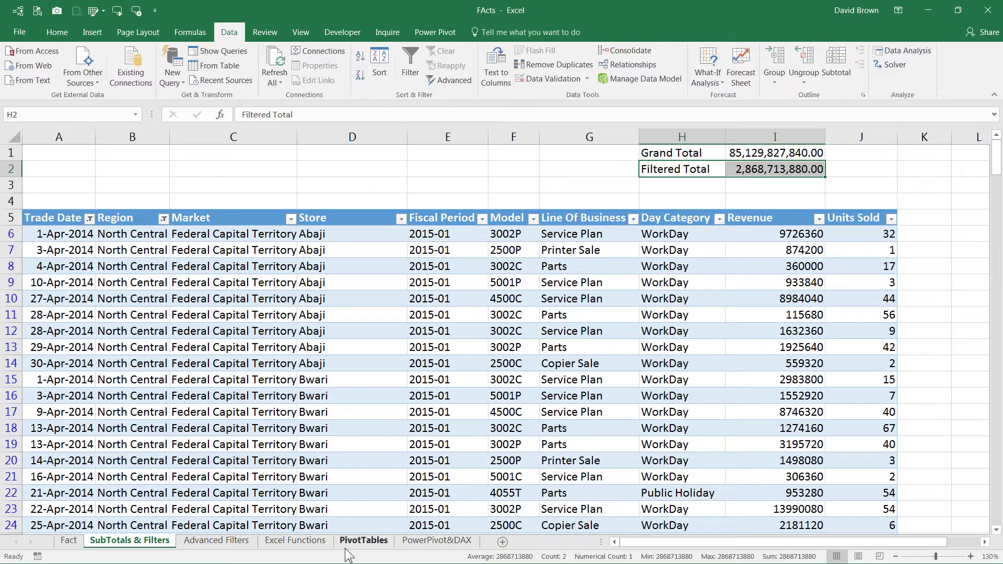
click(301, 541)
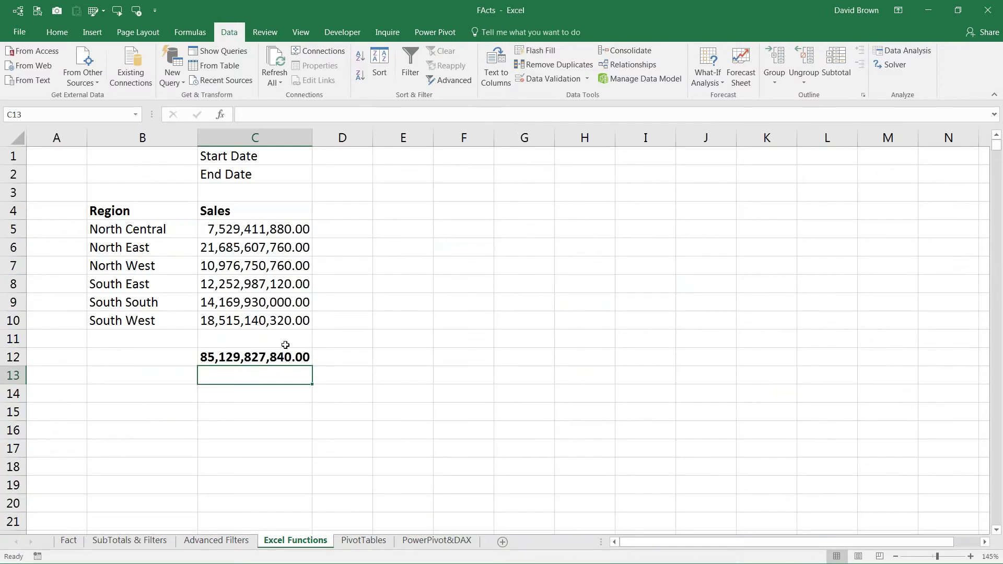
click(267, 232)
click(220, 114)
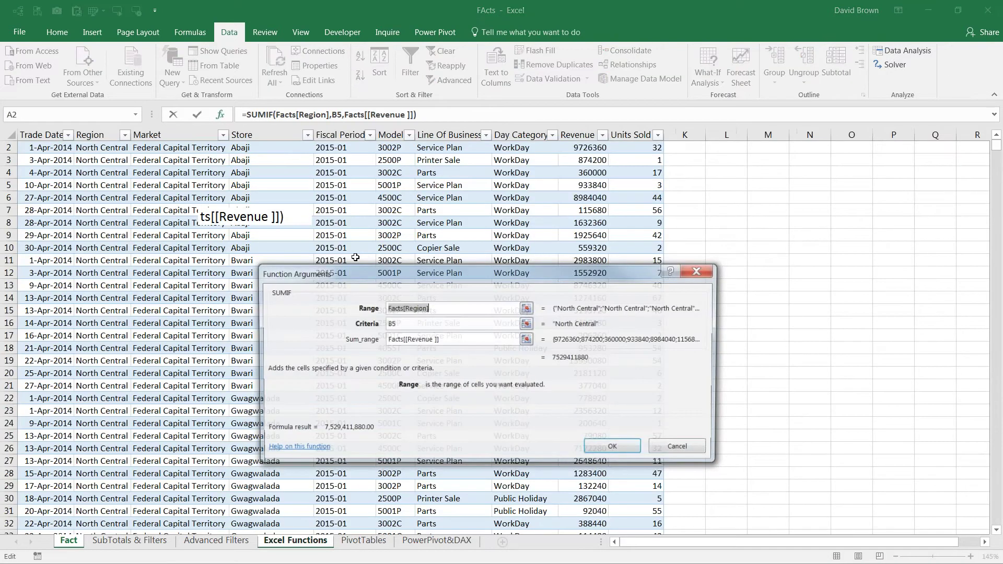
key(Tab)
drag(427, 274, 520, 180)
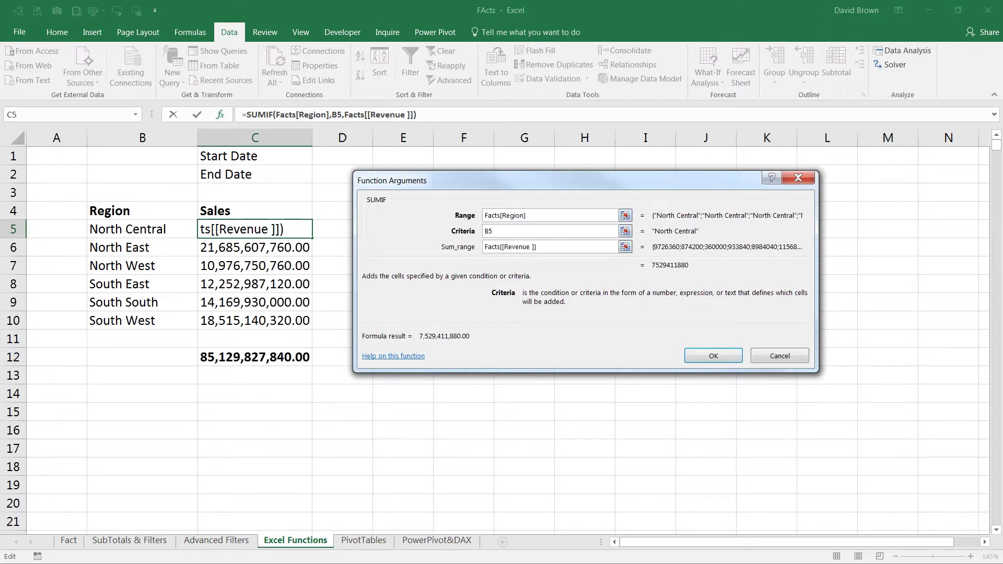
click(536, 246)
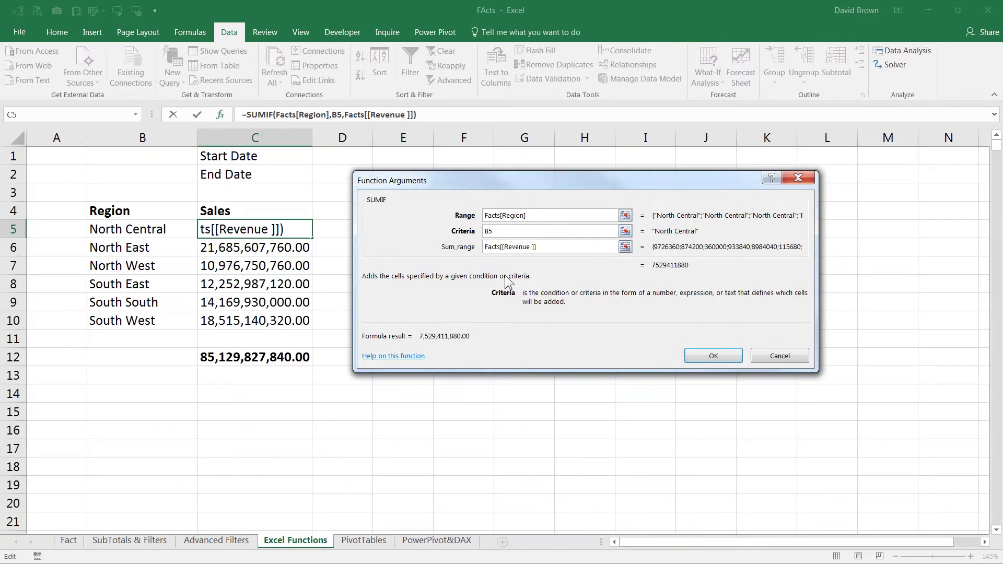
click(493, 231)
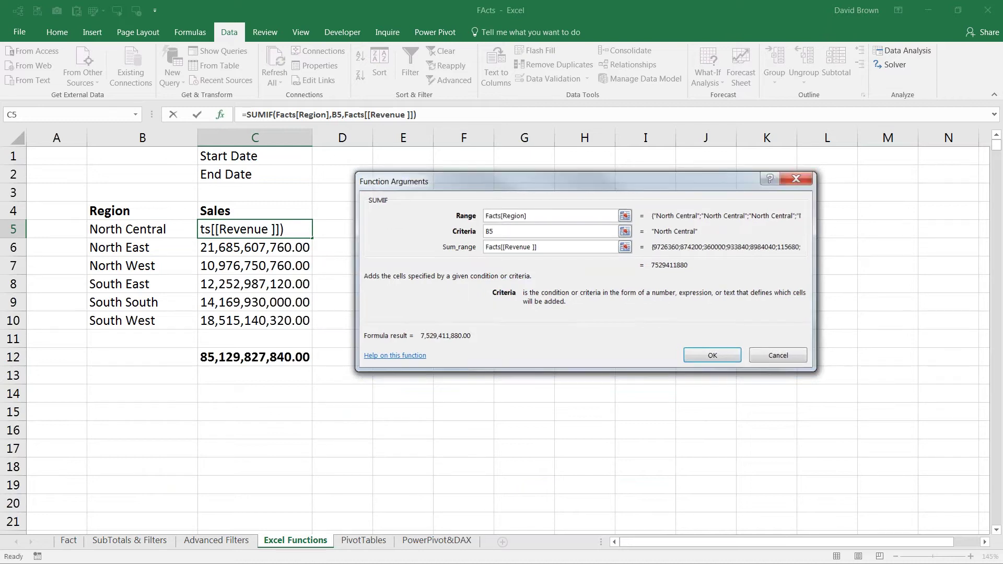
click(800, 177)
click(364, 230)
Enter =SUMIFS in D5 via autocomplete and bring up its Function Arguments dialog.
text(=)
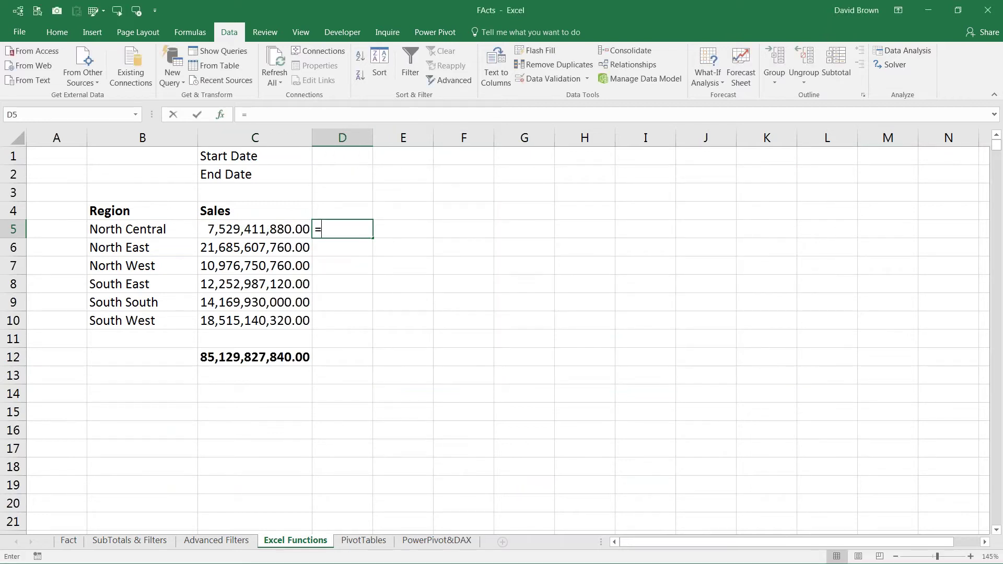
text(sumi)
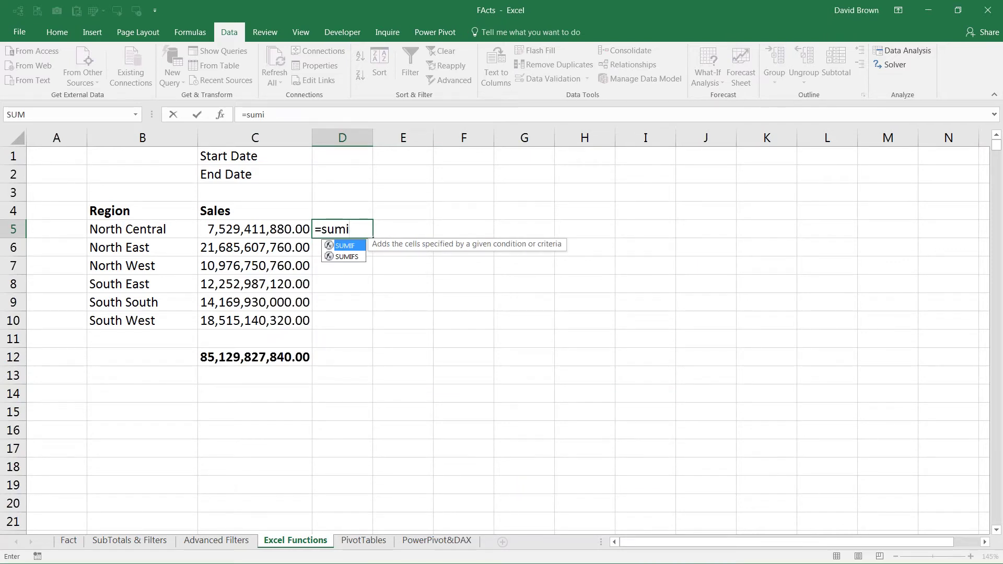
text(fs)
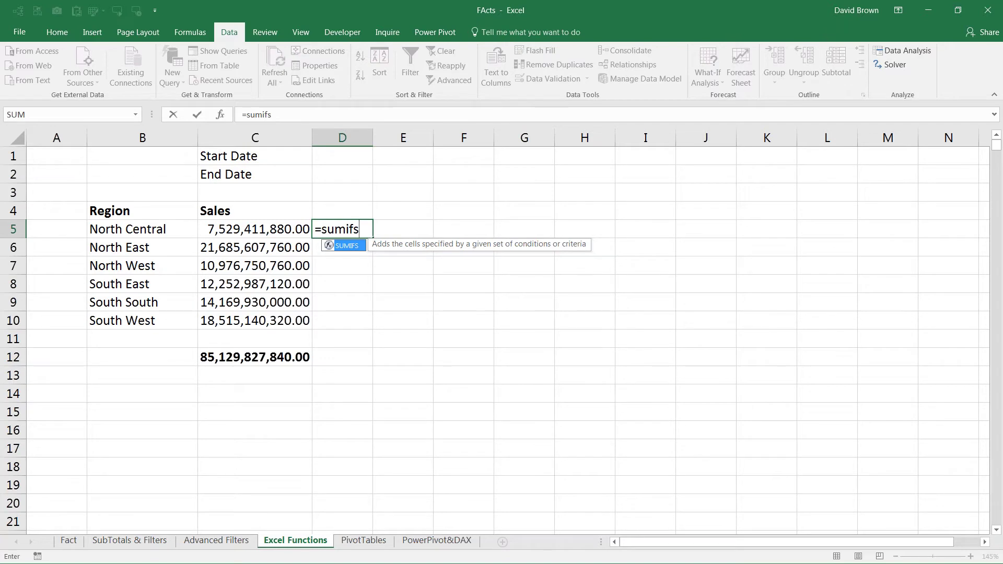
key(Tab)
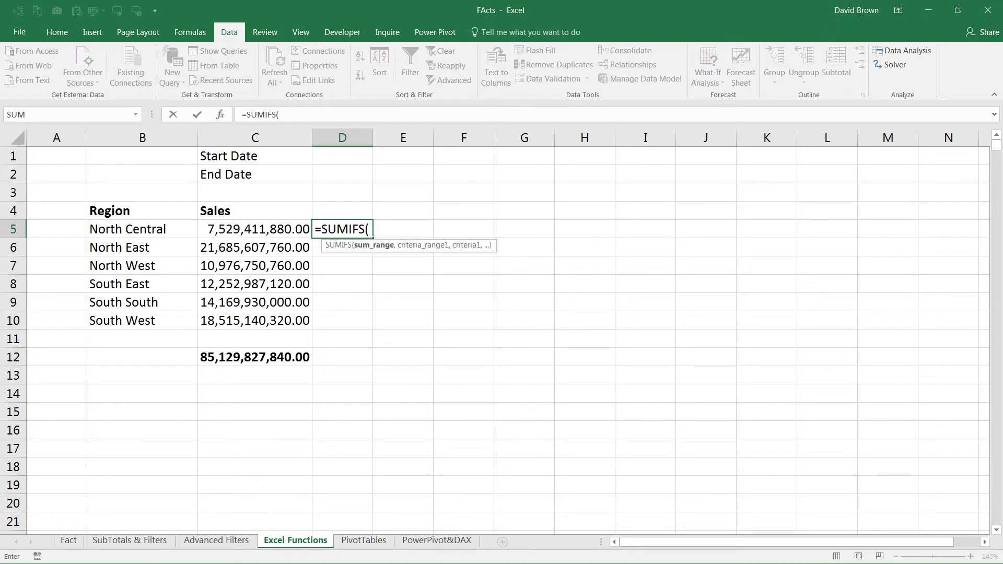
key(ctrl+a)
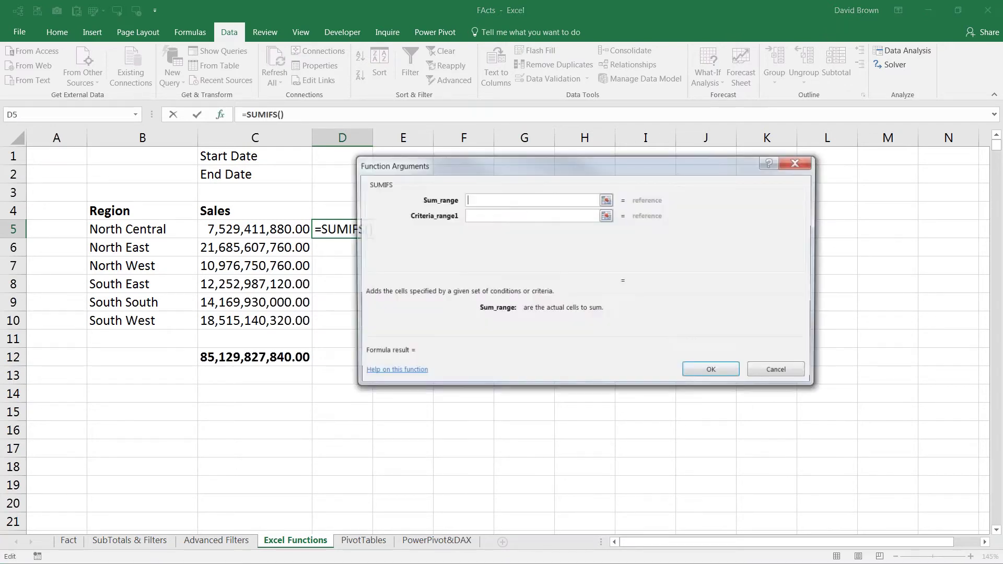
drag(513, 161, 575, 151)
click(549, 206)
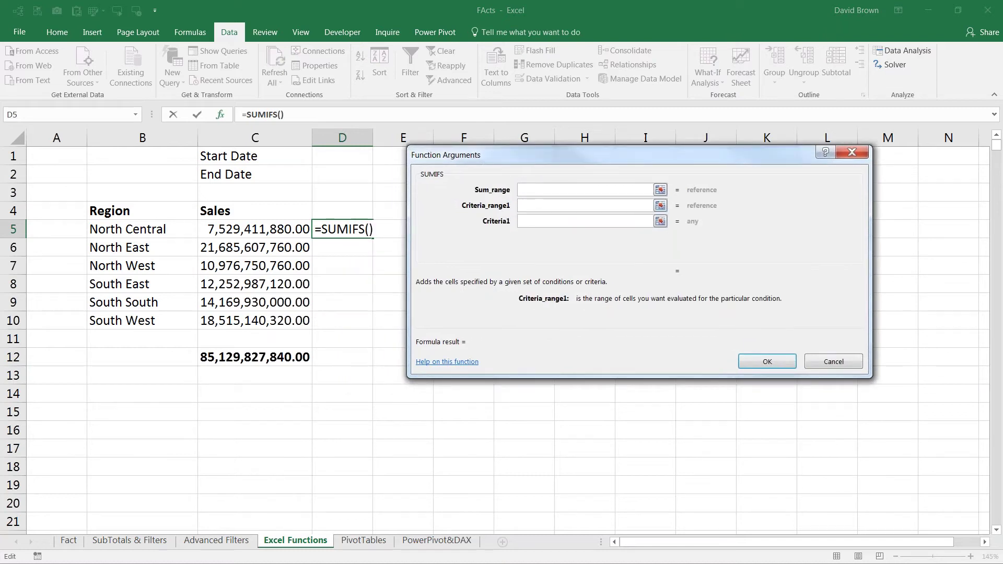
key(Tab)
key(Tab)
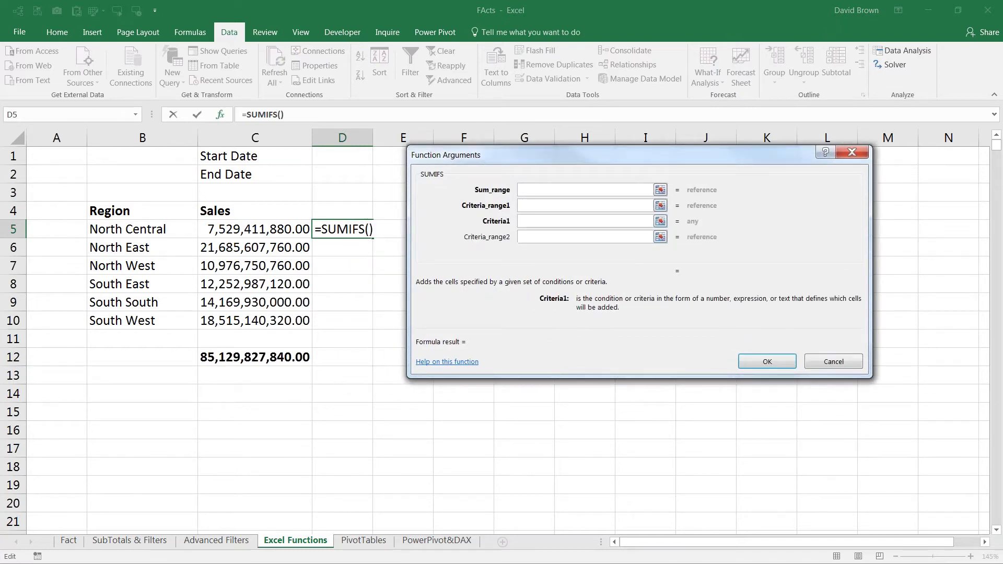
click(524, 251)
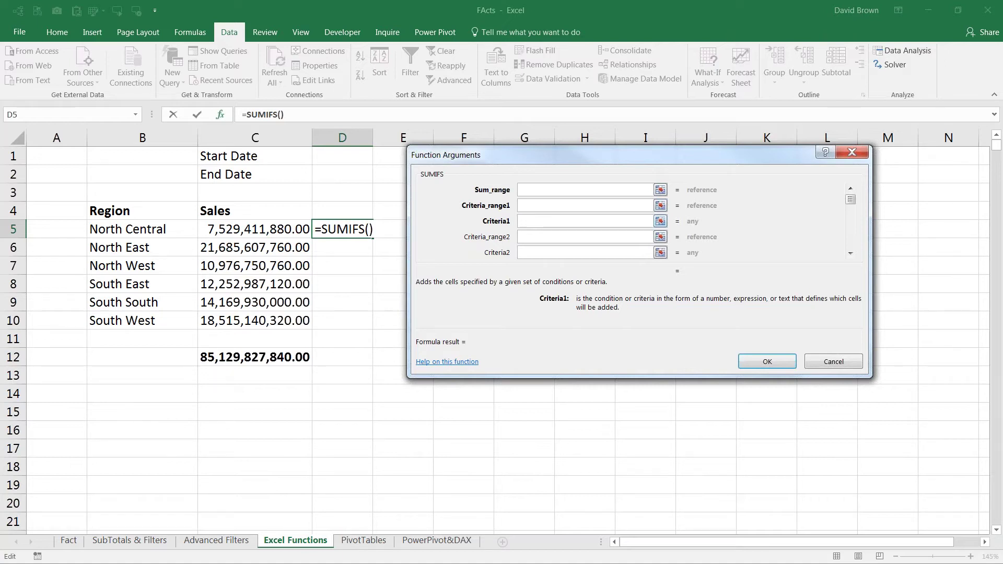
click(523, 238)
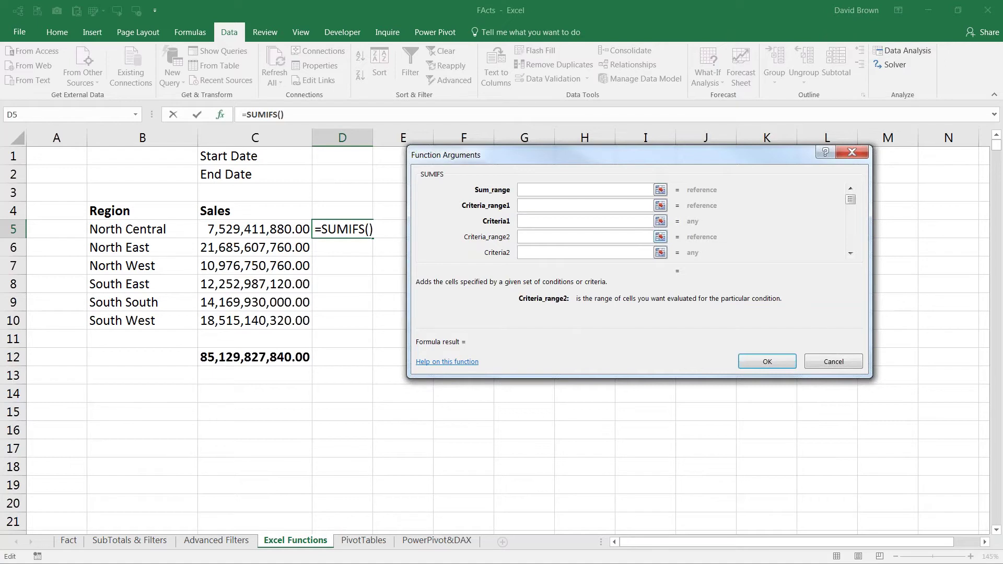
click(525, 252)
click(585, 236)
click(538, 205)
click(533, 204)
click(525, 238)
drag(851, 202, 838, 251)
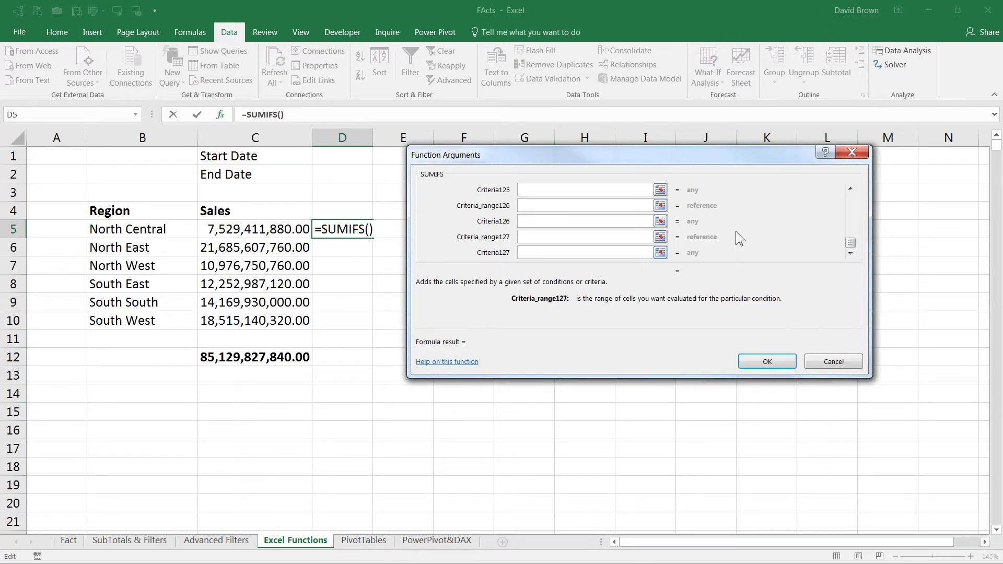
drag(852, 244, 866, 187)
click(522, 189)
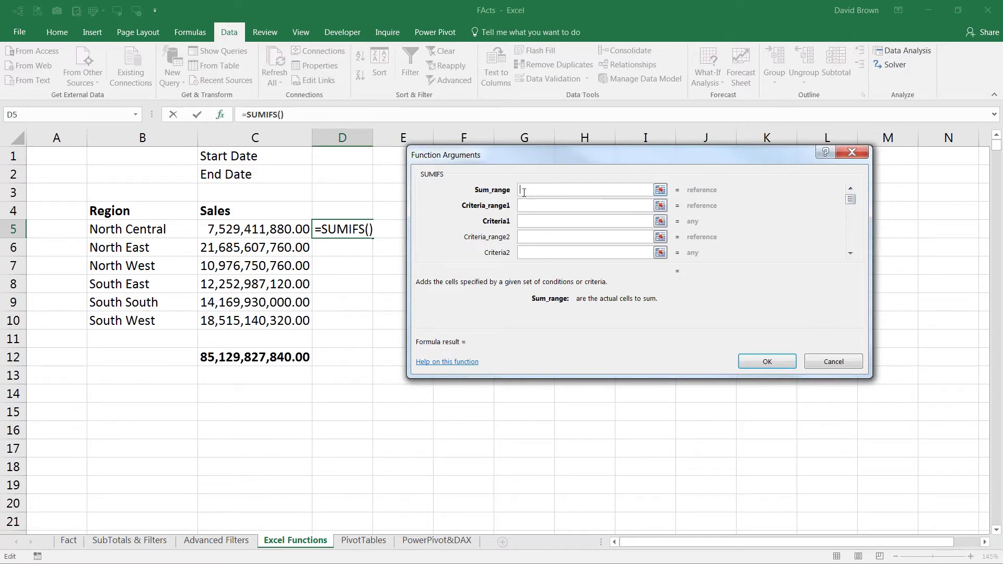
Set SUMIFS Sum_range to Facts Revenue, Criteria_range1 to Facts Region, Criteria1 to B5, and confirm.
click(69, 541)
drag(663, 153, 763, 263)
click(577, 131)
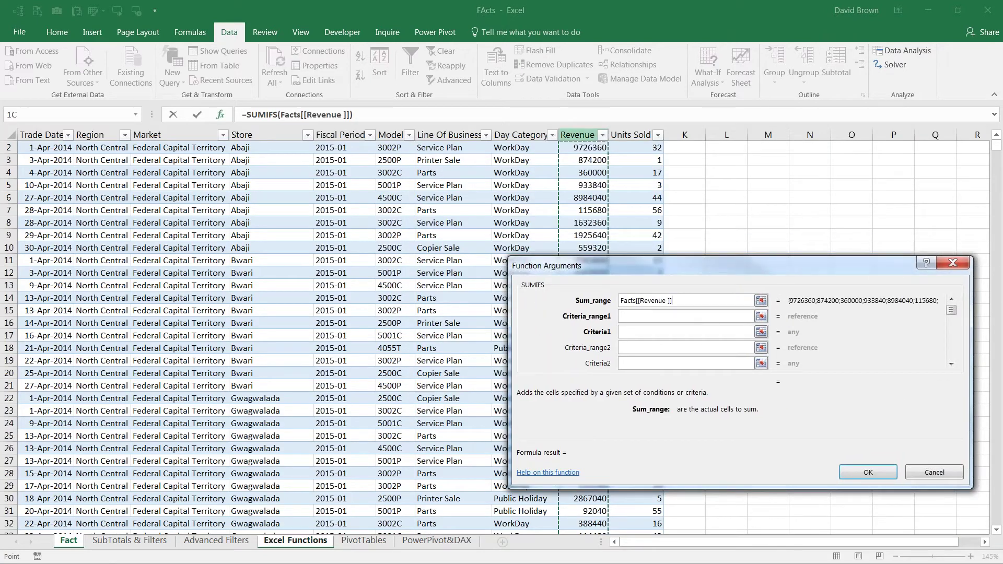
click(632, 319)
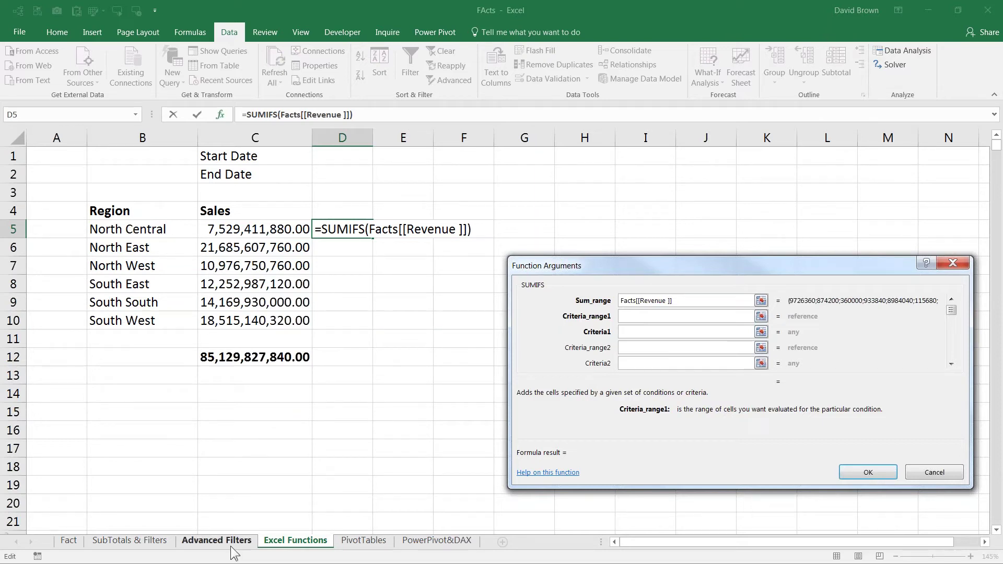
click(73, 541)
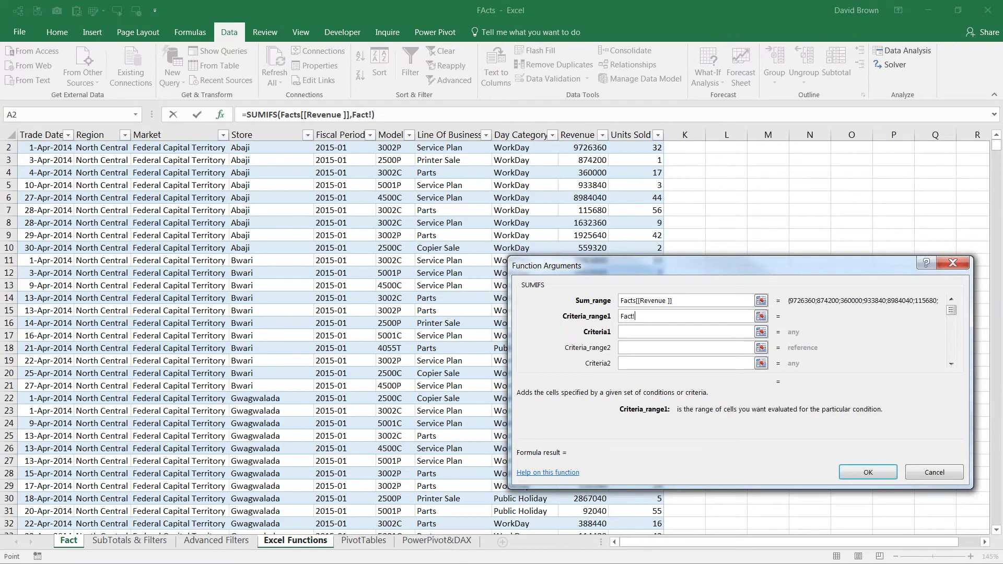
click(94, 131)
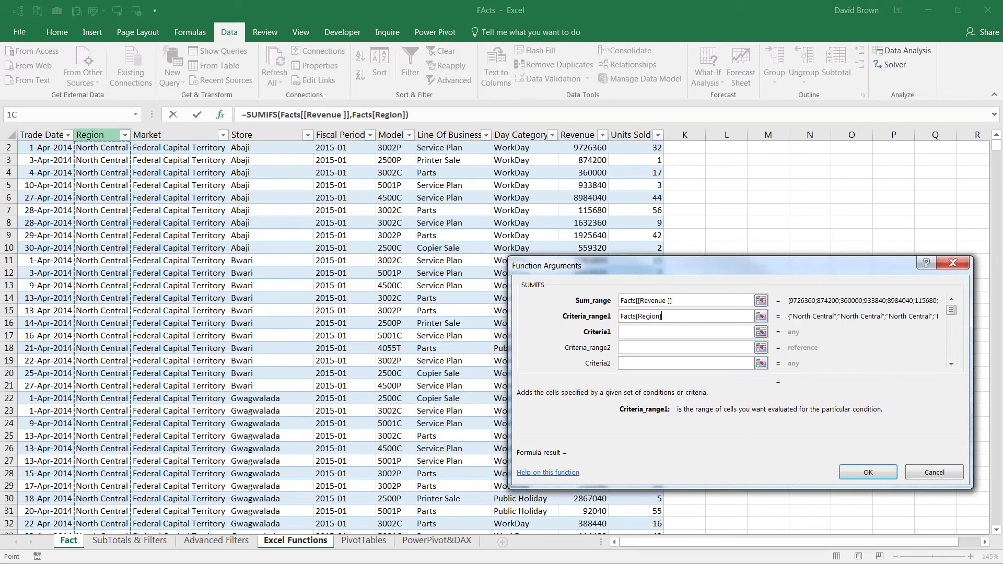
click(644, 332)
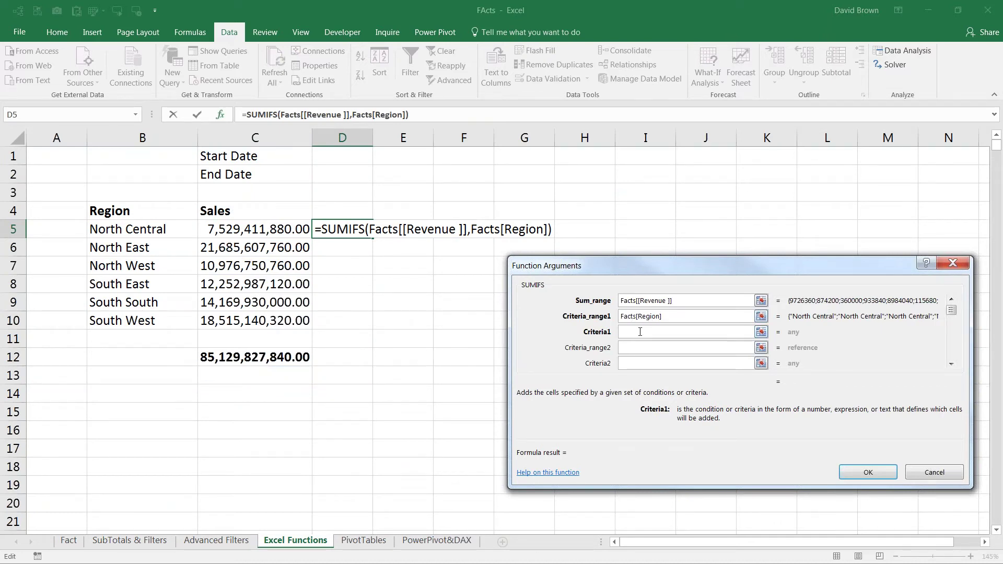
click(136, 230)
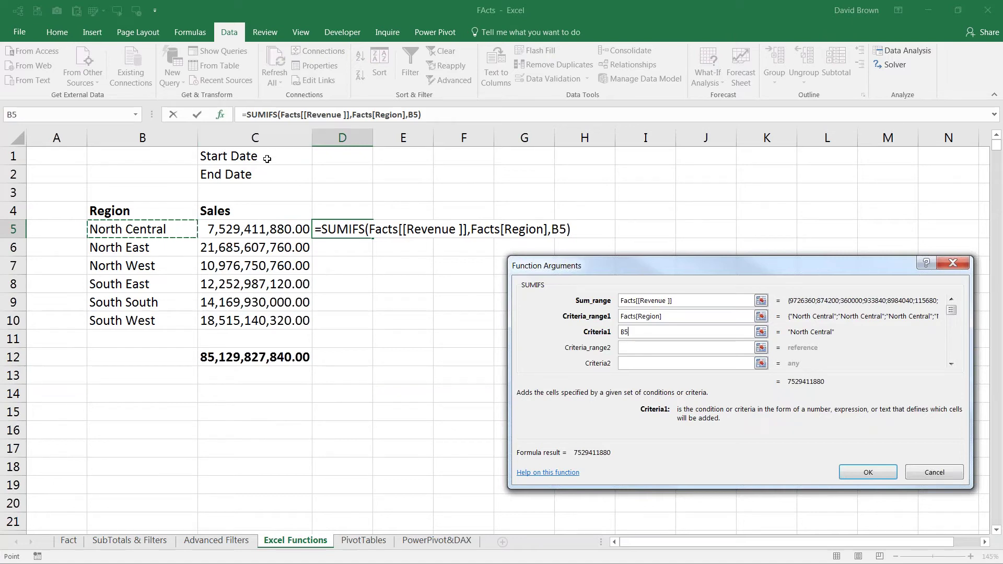
click(867, 472)
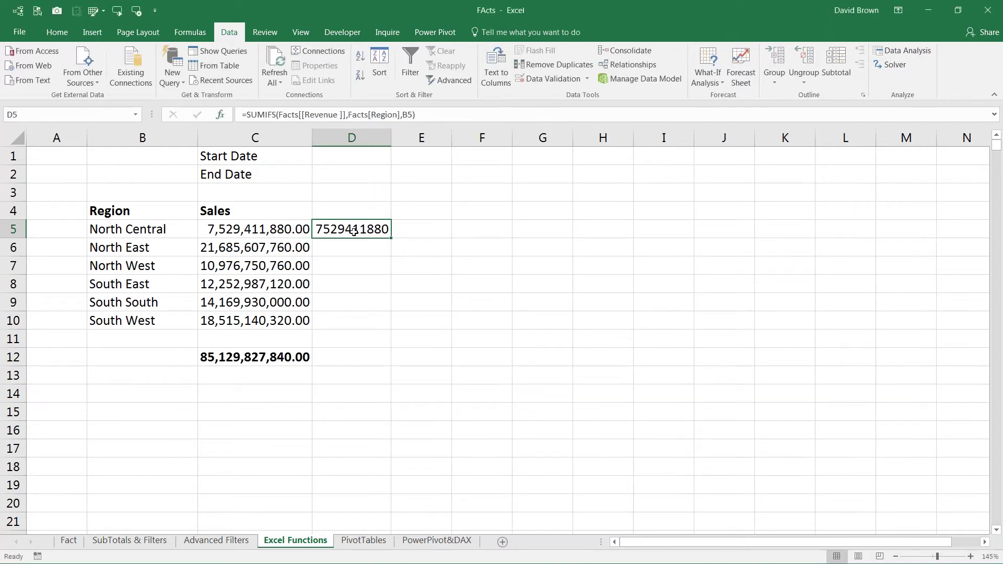
Format D5 with thousands separators and enter 1 Apr 2014 in D1 and 30 Nov 2014 in D2.
key(ctrl+shift+1)
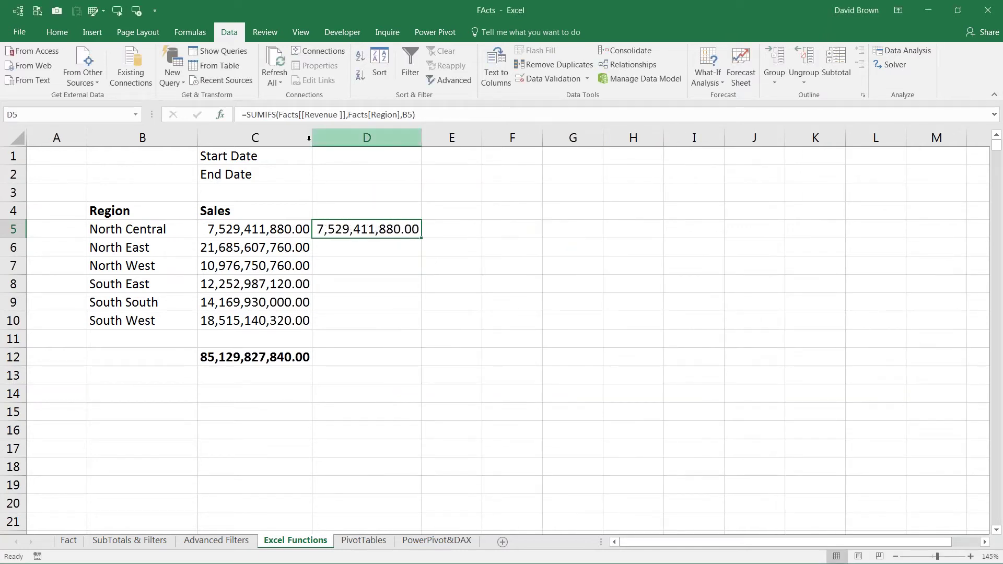
click(331, 155)
text(1)
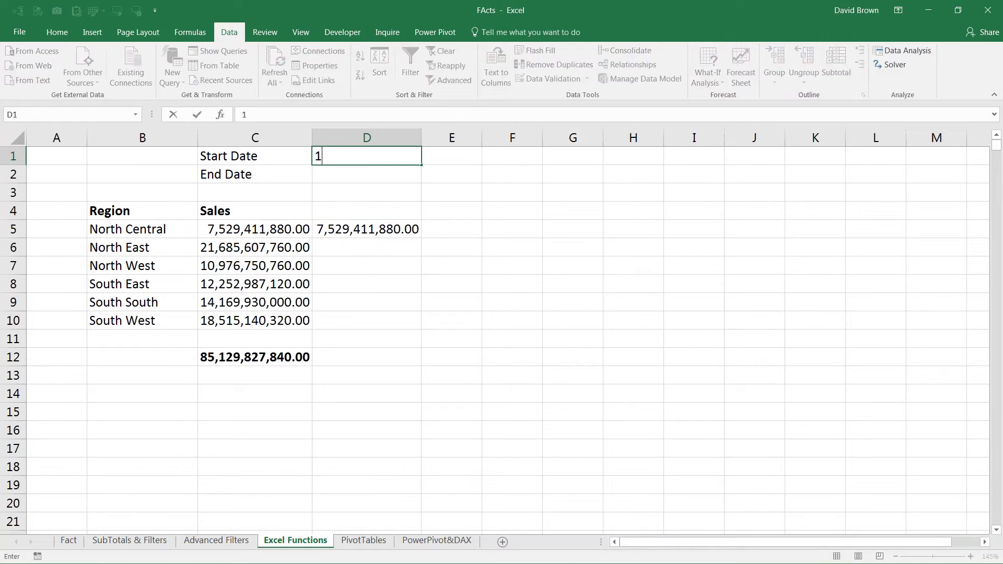
text( Apr 2014)
key(Return)
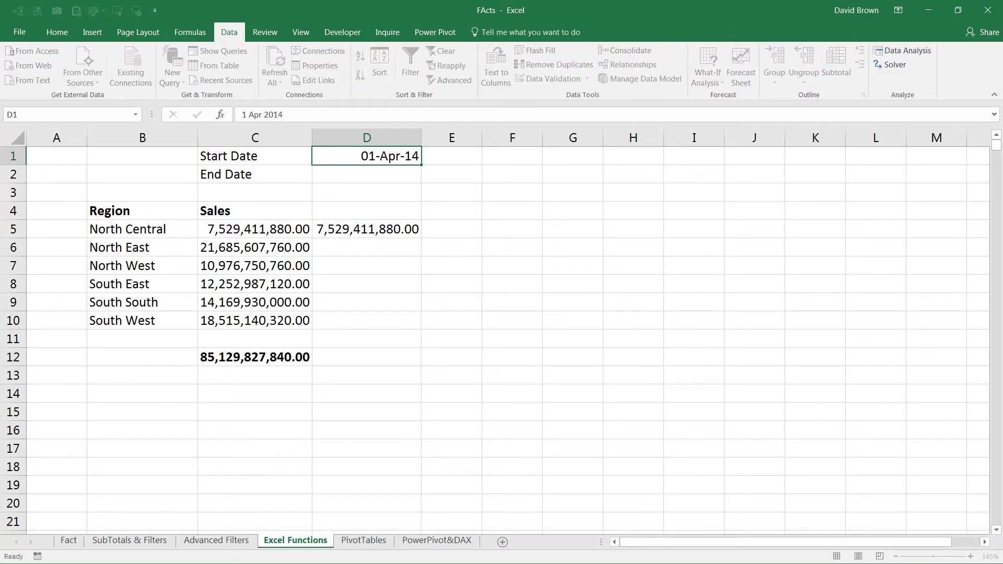
text(30)
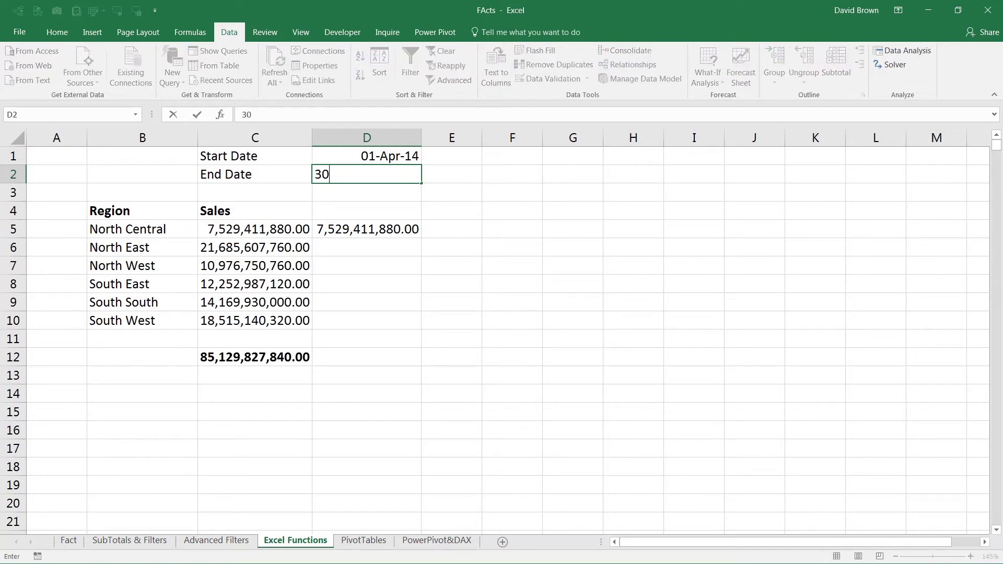
text( Nov 2013)
key(BackSpace)
text(4)
key(Return)
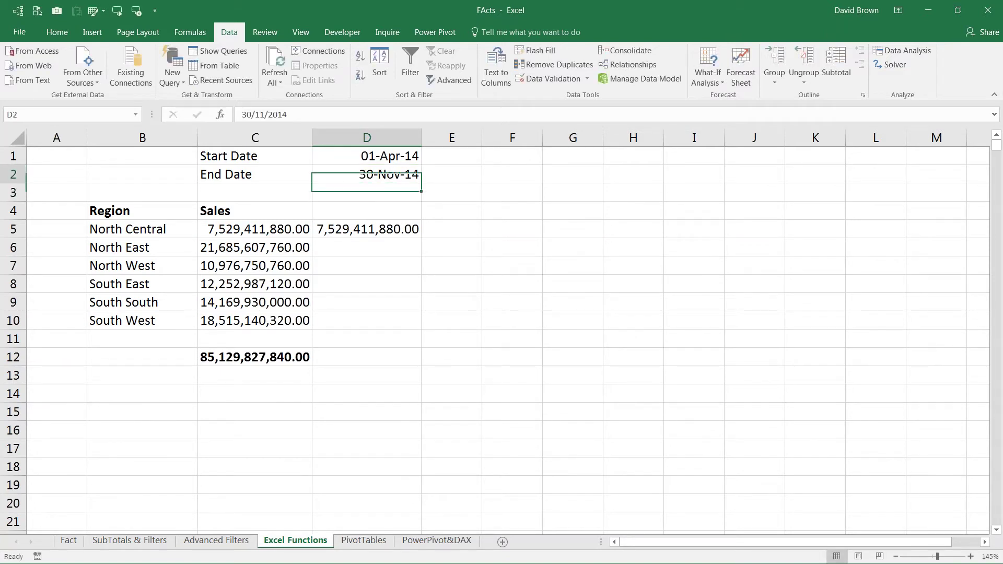
Check the start and end date values in D1 and D2.
drag(366, 155, 365, 174)
click(255, 156)
click(366, 156)
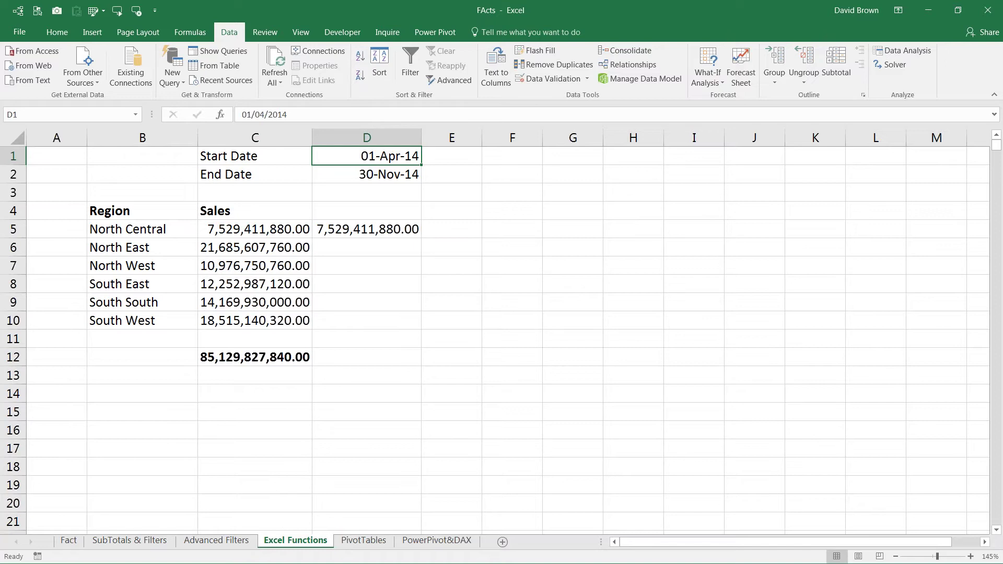
click(451, 156)
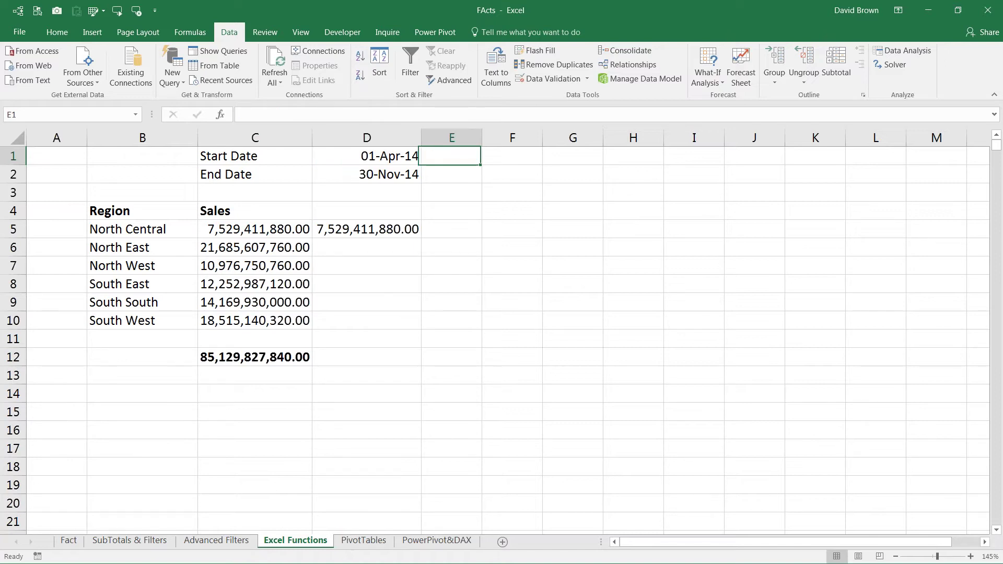
click(366, 155)
click(365, 174)
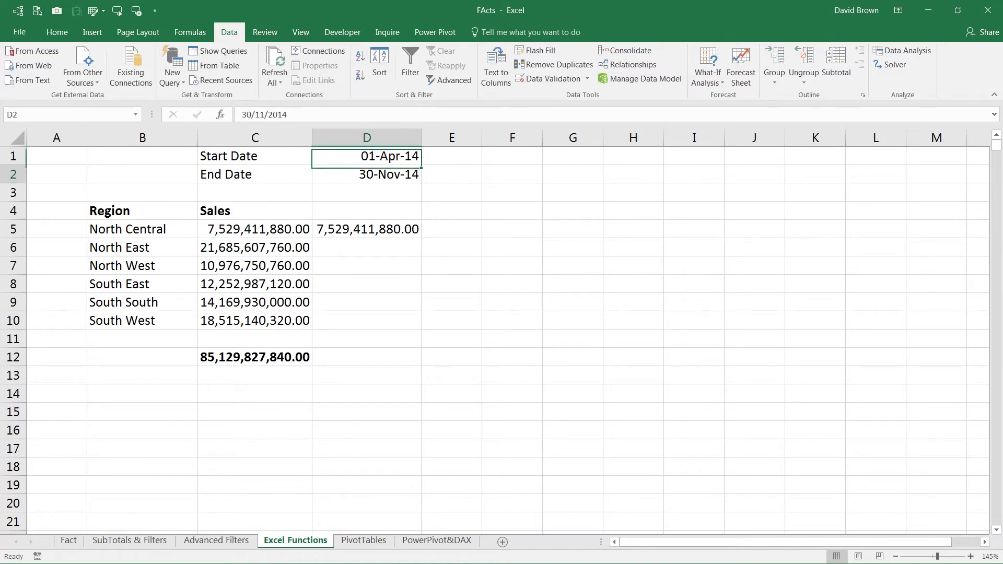
click(451, 173)
click(512, 174)
click(451, 155)
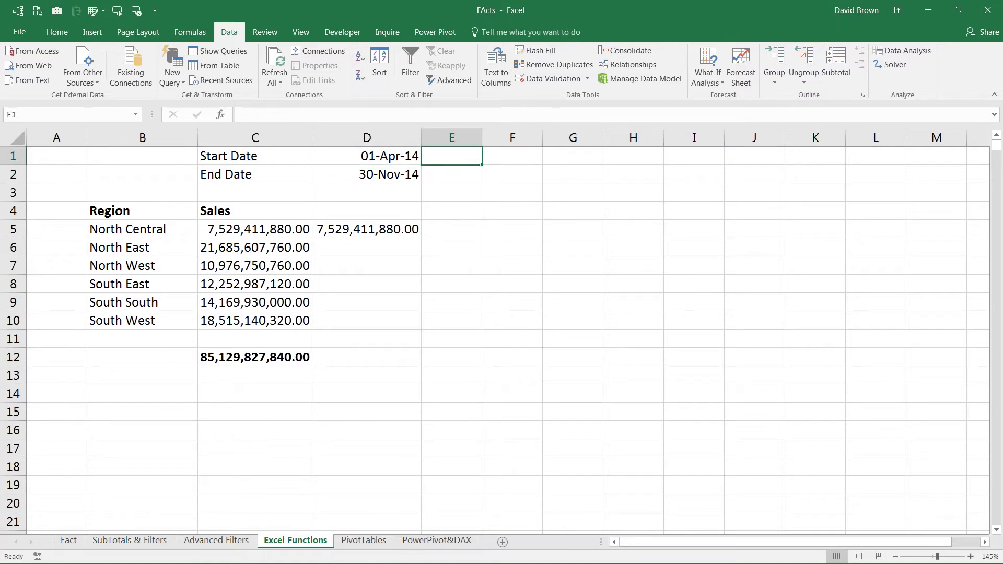
click(365, 156)
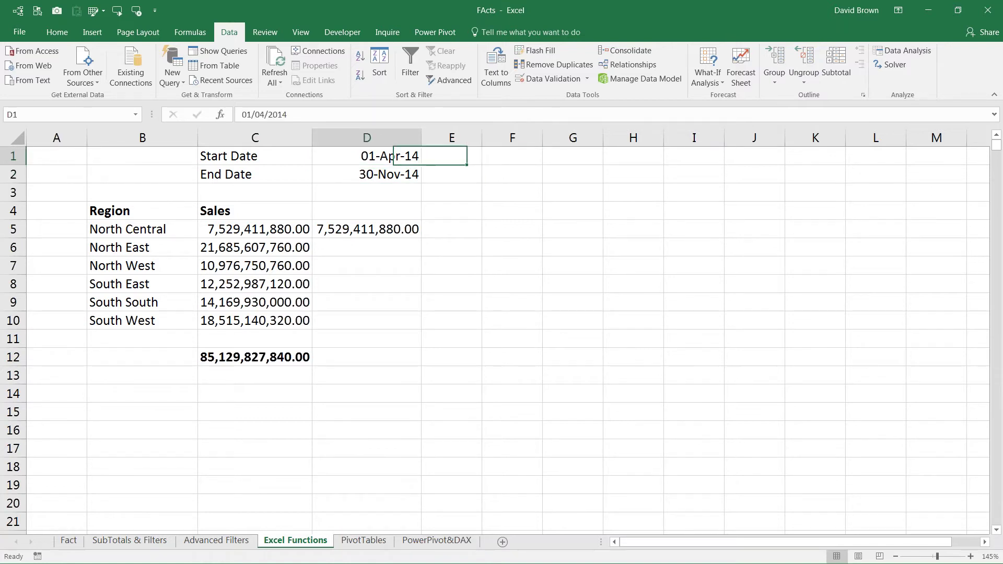
Change the labels to 'Start Date: >=' in C1 and 'End Date: <=' in C2.
click(255, 156)
key(F2)
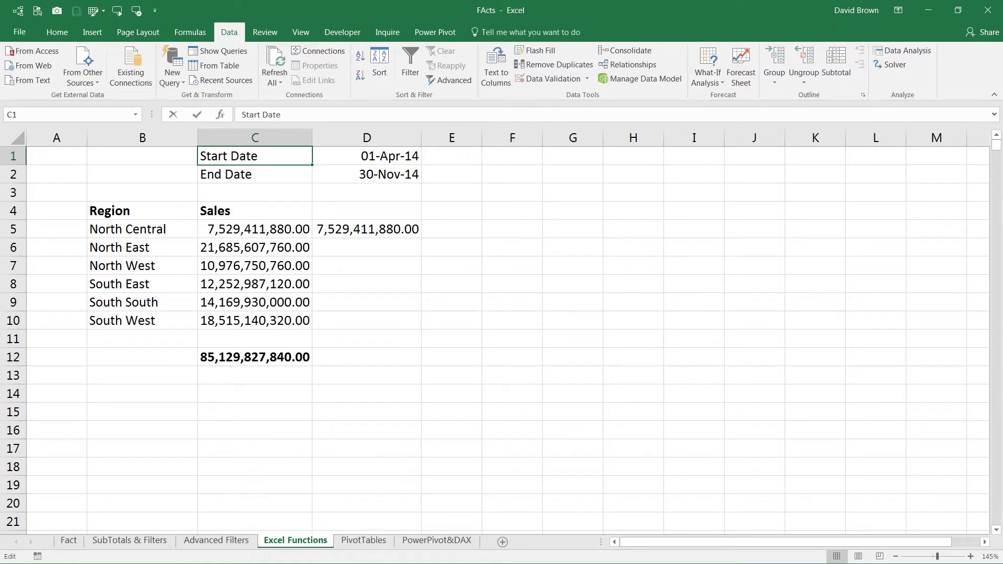
text(:)
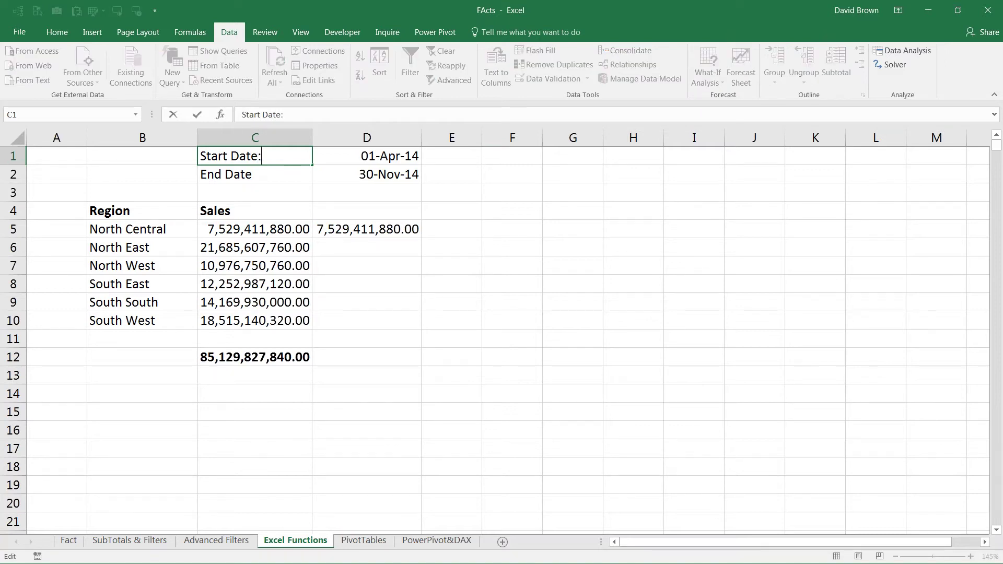
text( >=)
key(Return)
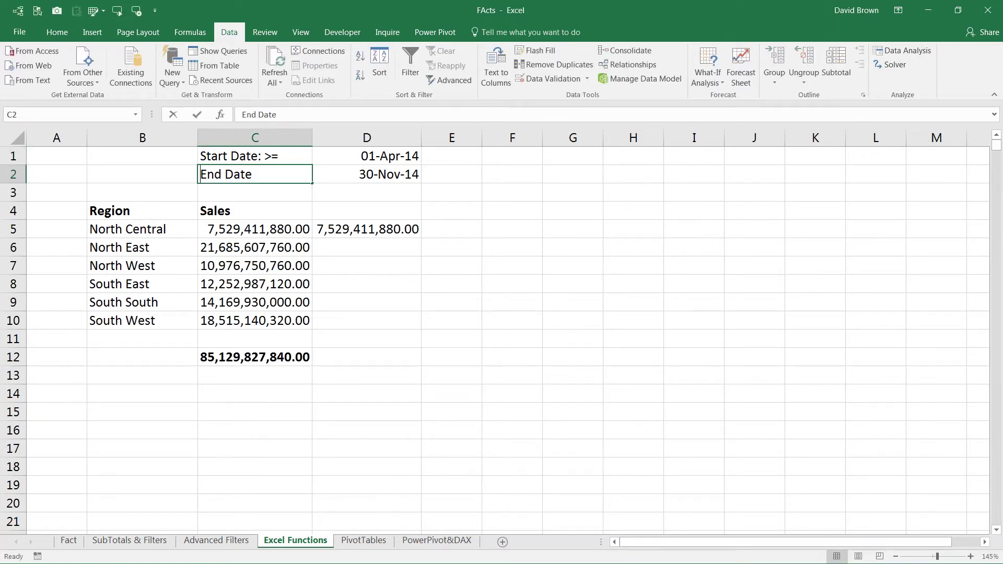
key(F2)
text(<=)
key(Return)
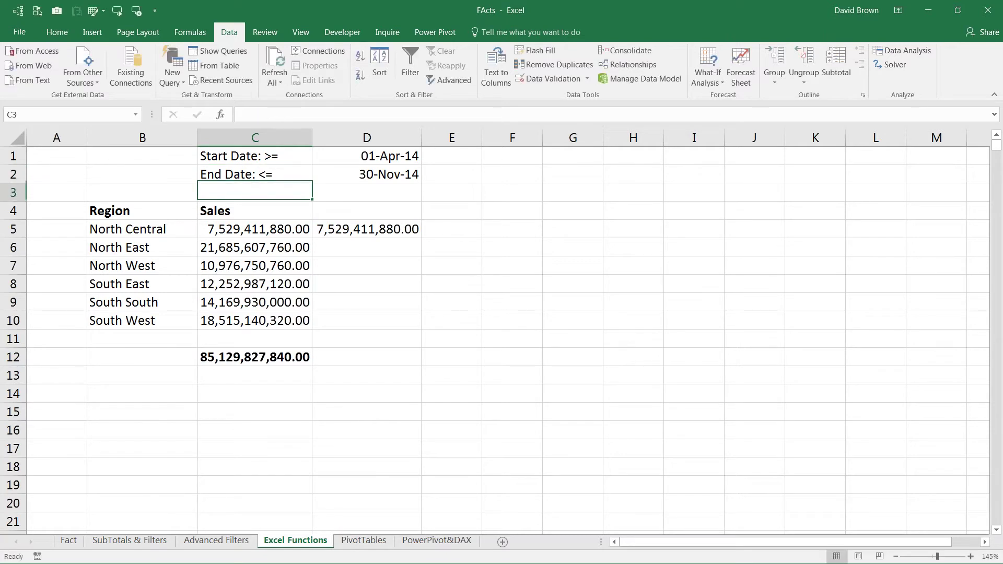
drag(367, 155, 366, 174)
key(Down)
key(Down)
key(Down)
key(Down)
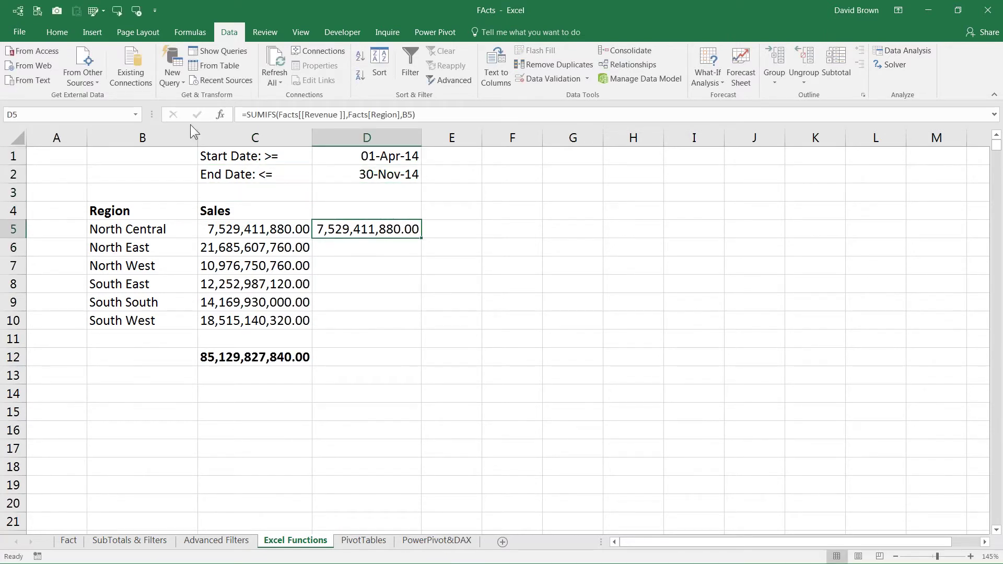
Reopen D5's SUMIFS arguments and set Criteria_range2 to the Fact sheet's Trade Date column.
click(418, 115)
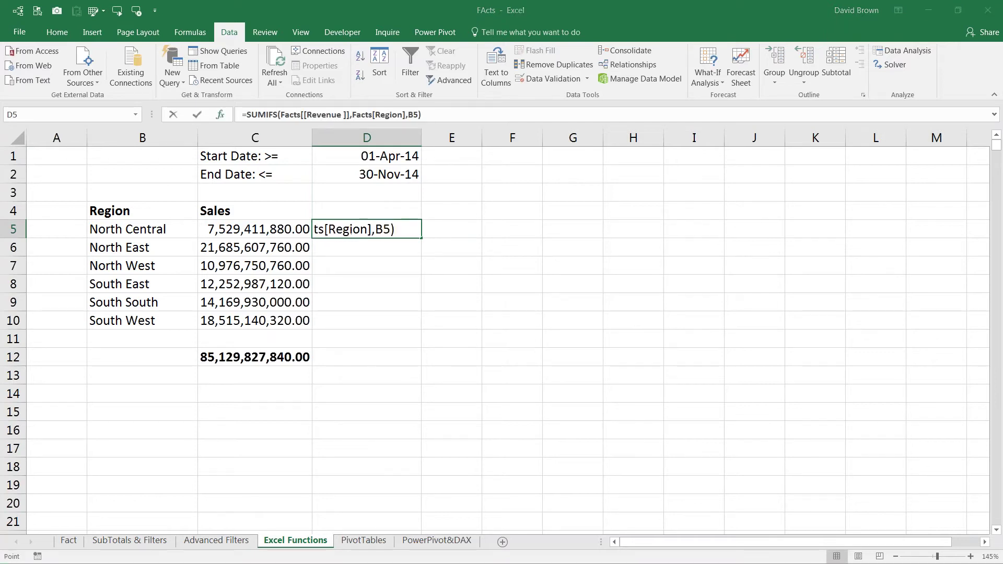
key(shift+F3)
key(Tab)
key(Tab)
key(Tab)
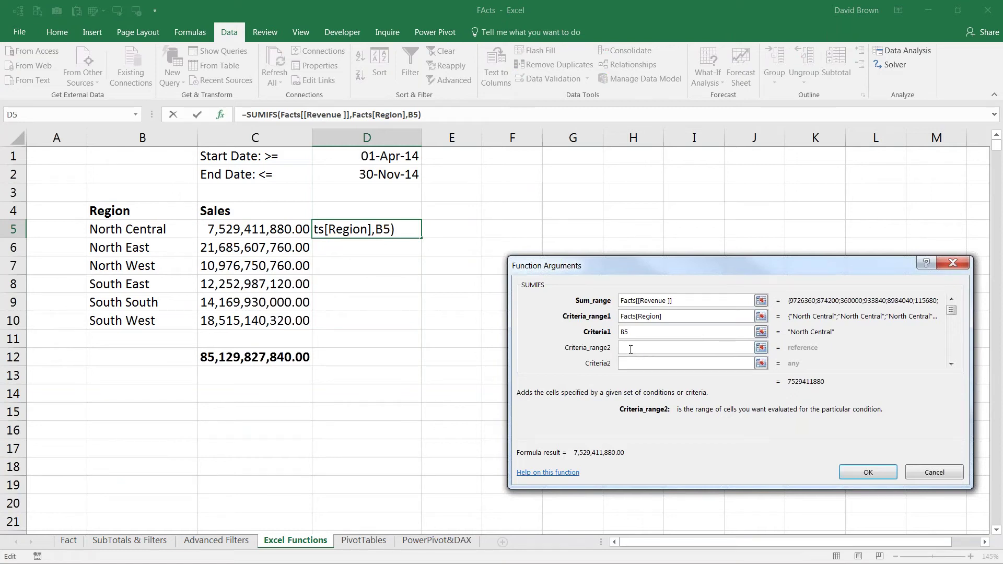
click(69, 540)
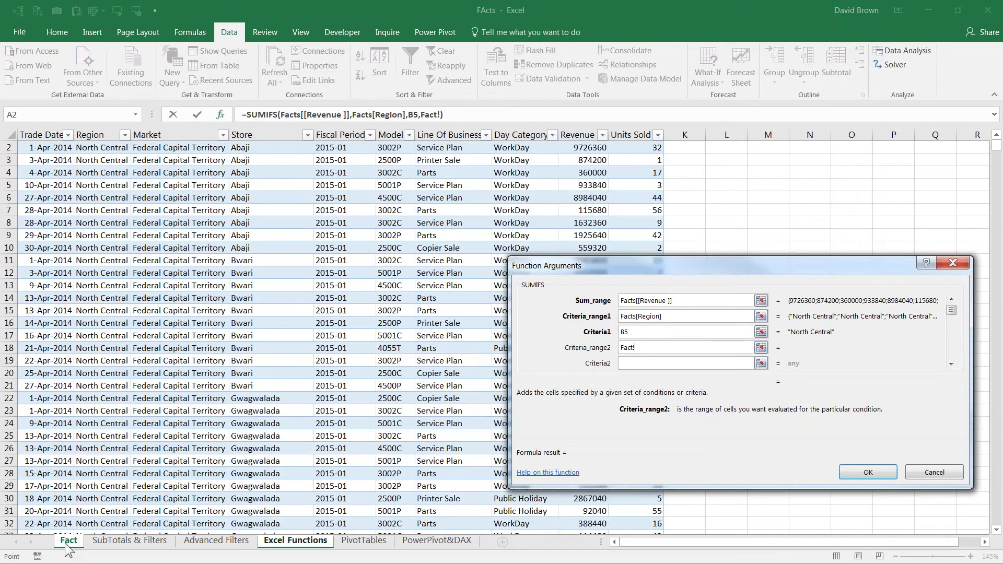
click(51, 133)
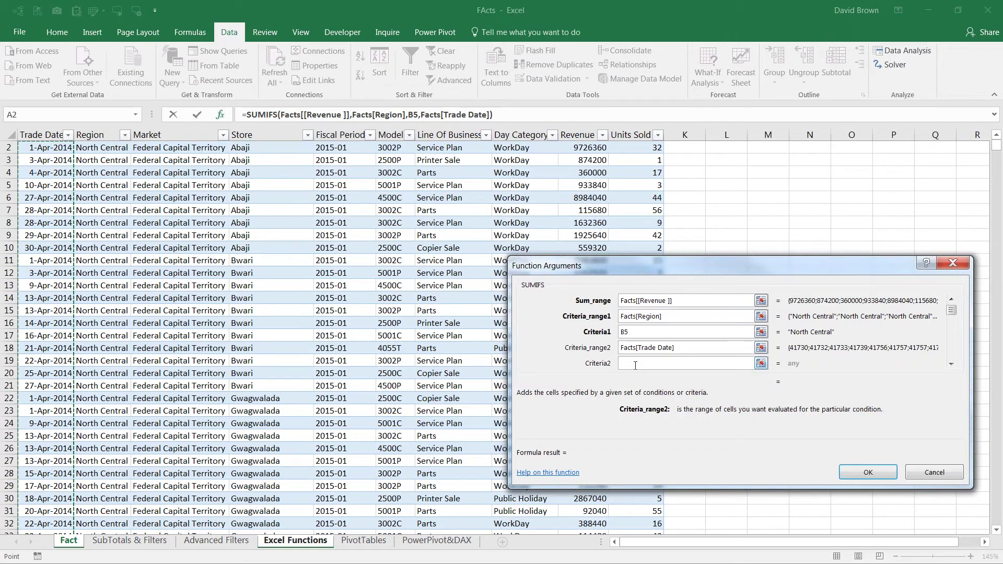
click(625, 365)
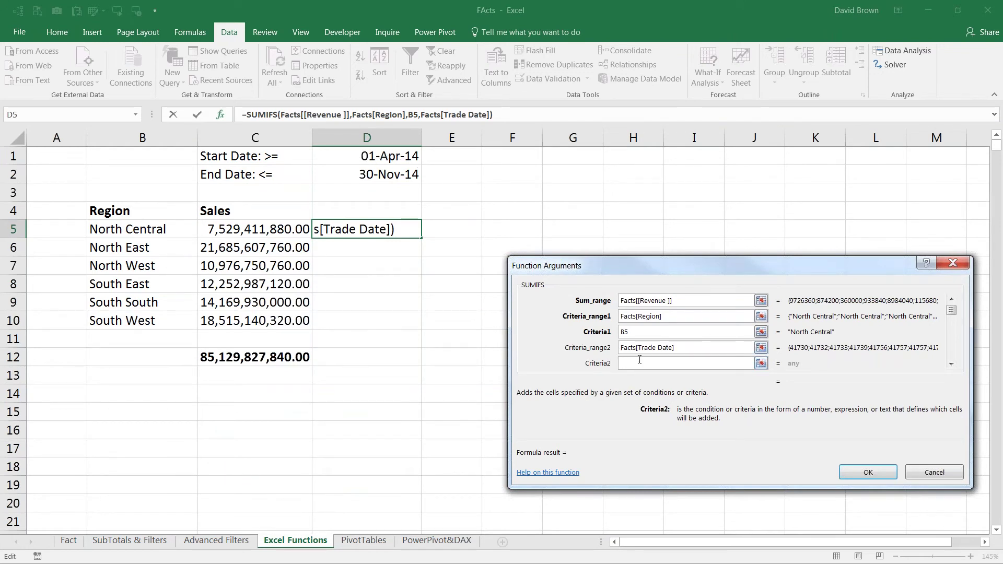
Enter Criteria2 as >= against the absolute start date $D$1.
text(>=D1)
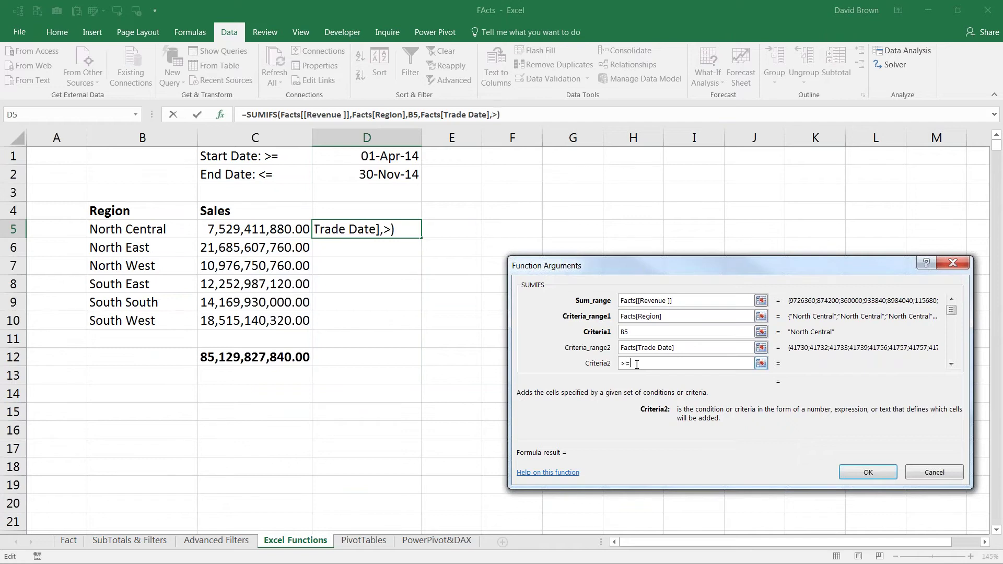
click(369, 156)
key(F4)
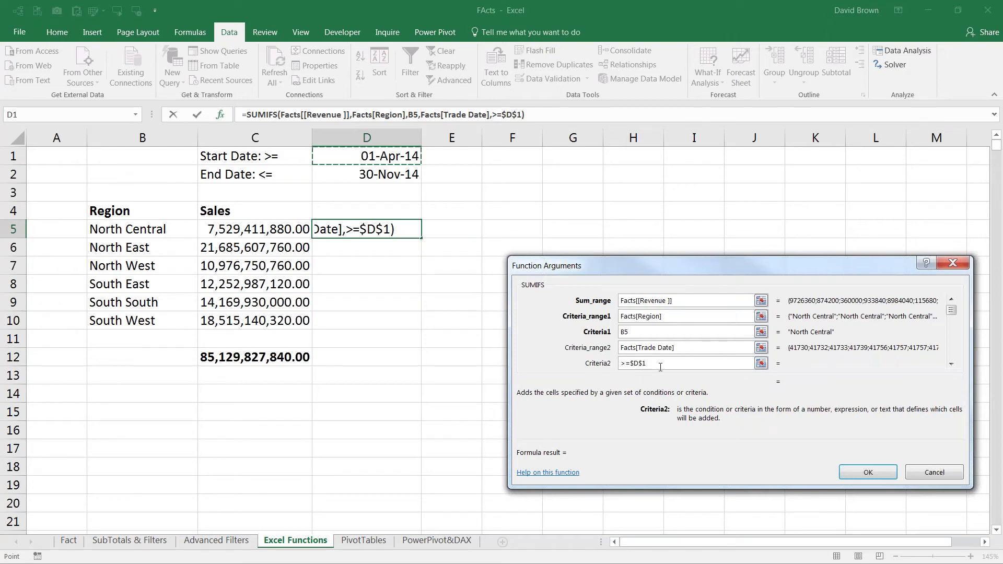
key(Tab)
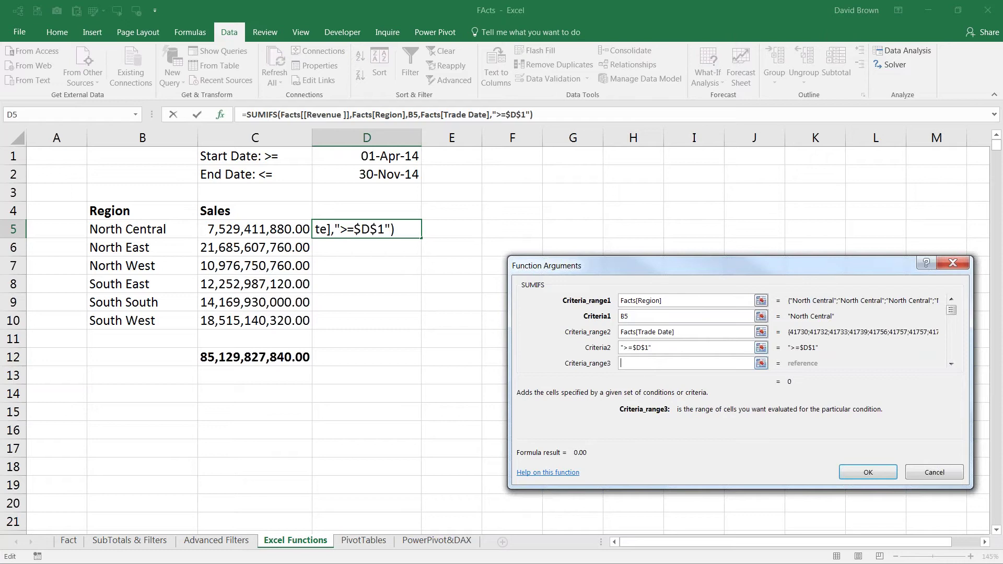
Correct Criteria2 into the form ">="&$D$1.
click(659, 349)
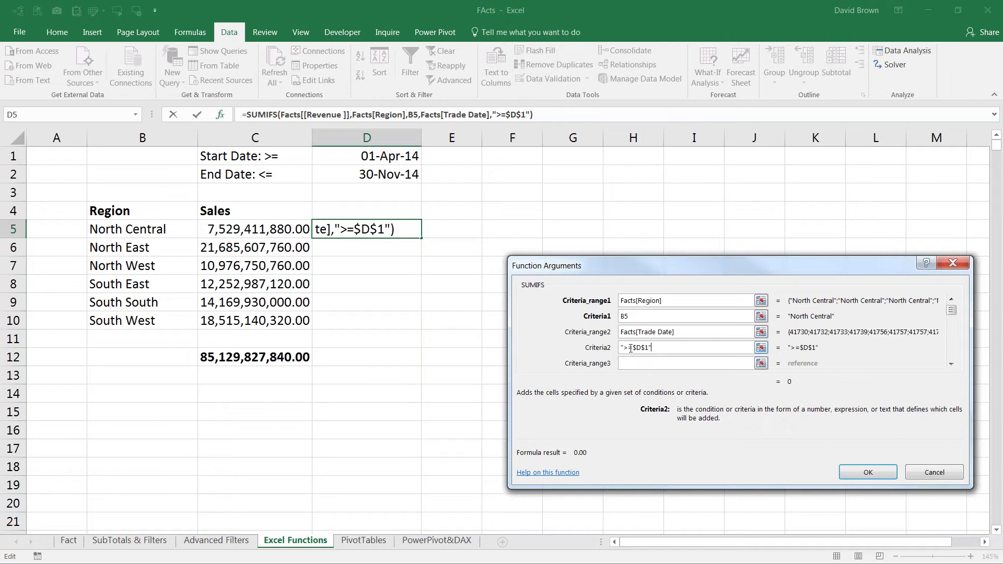
drag(622, 350, 626, 349)
click(633, 347)
text(@)
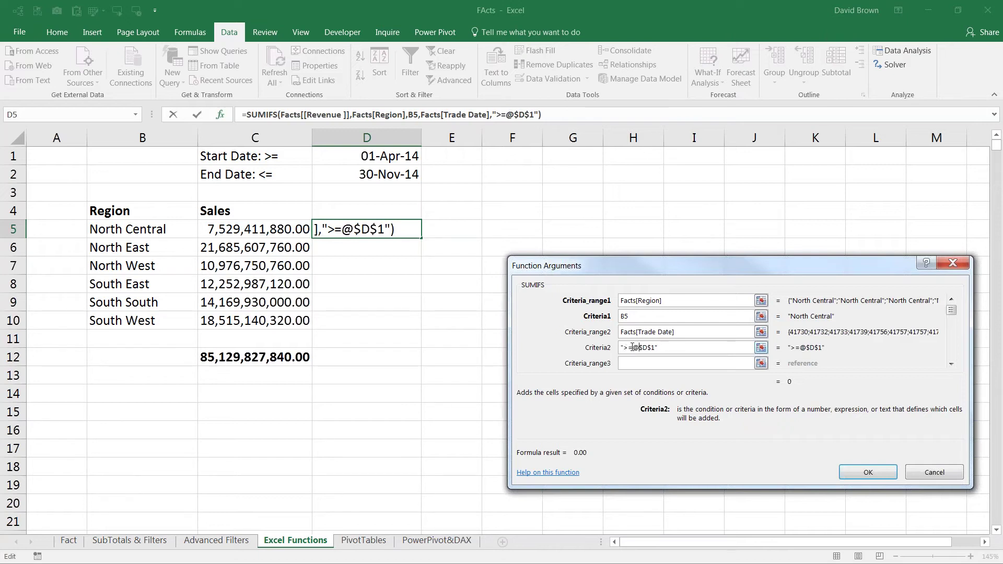
key(BackSpace)
text(")
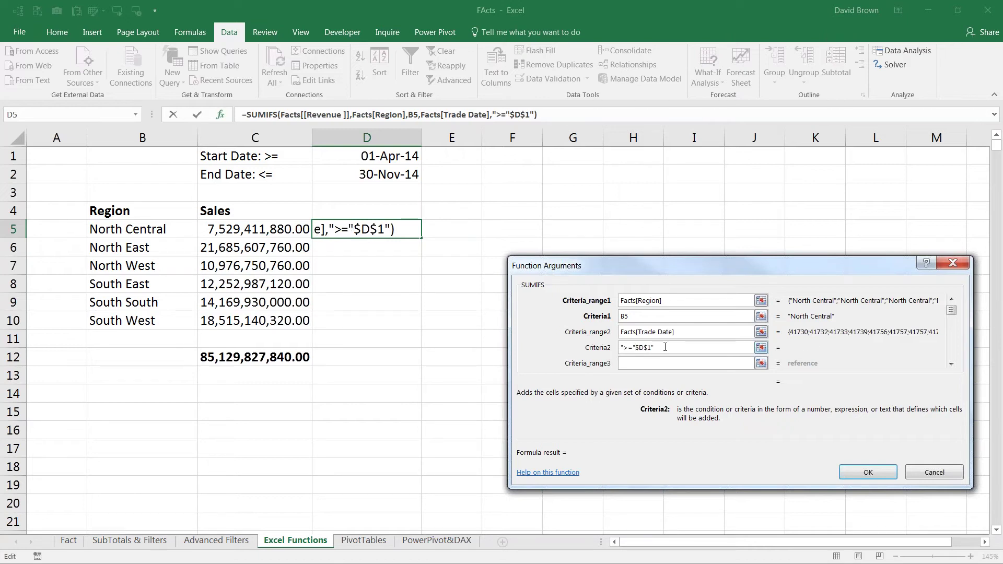
key(BackSpace)
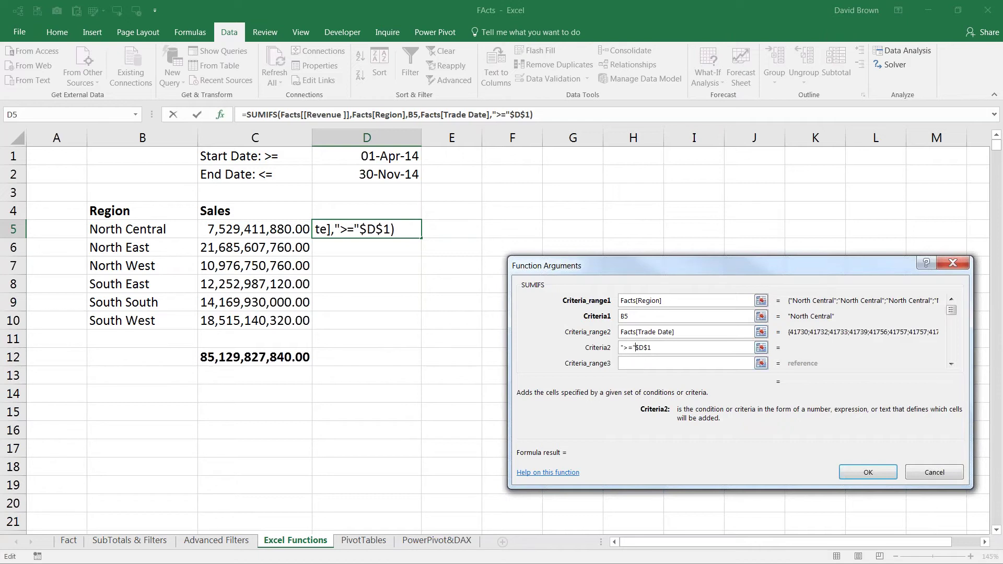
text(&)
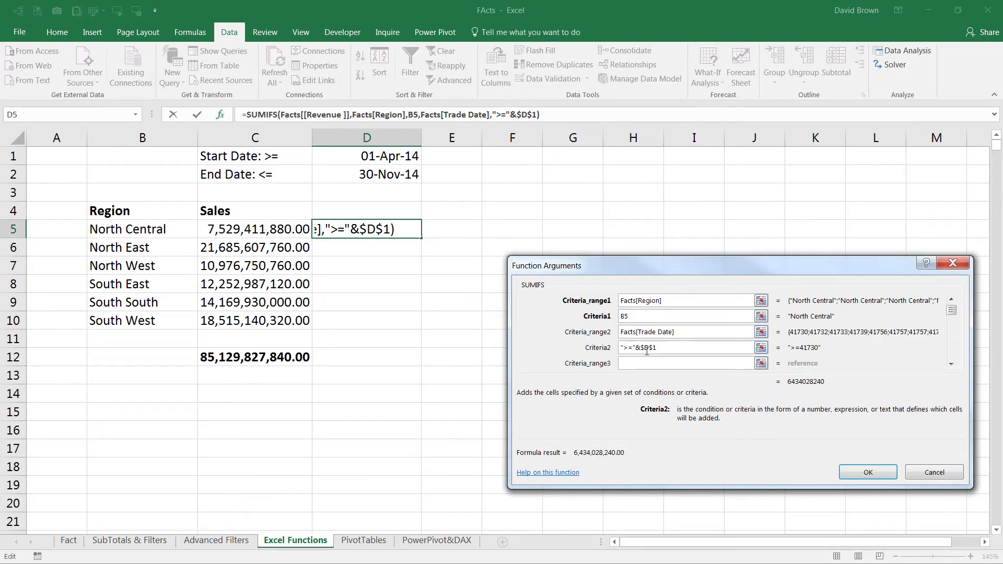
Copy Facts[Trade Date] into Criteria_range3.
click(684, 333)
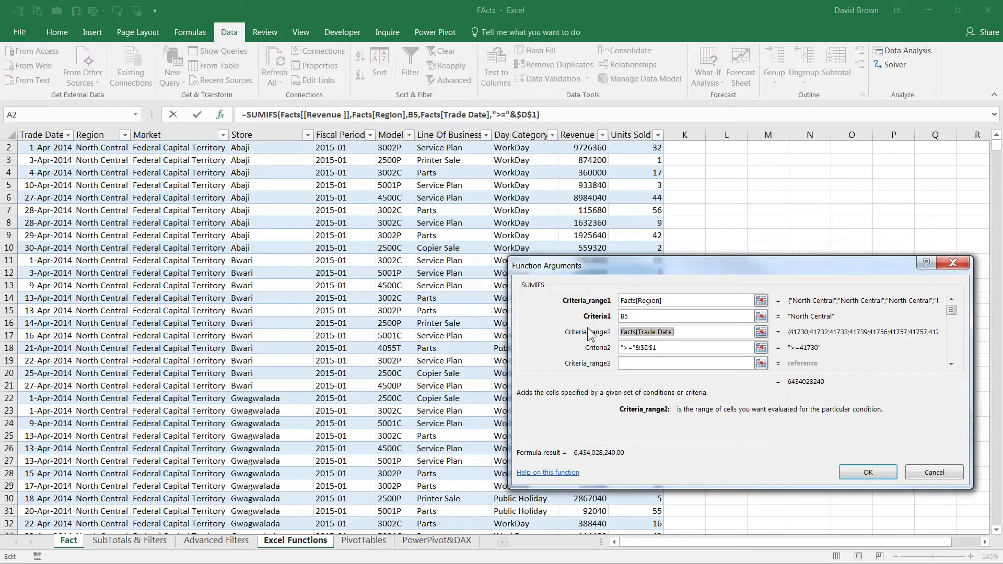
key(ctrl+c)
key(Tab)
key(Tab)
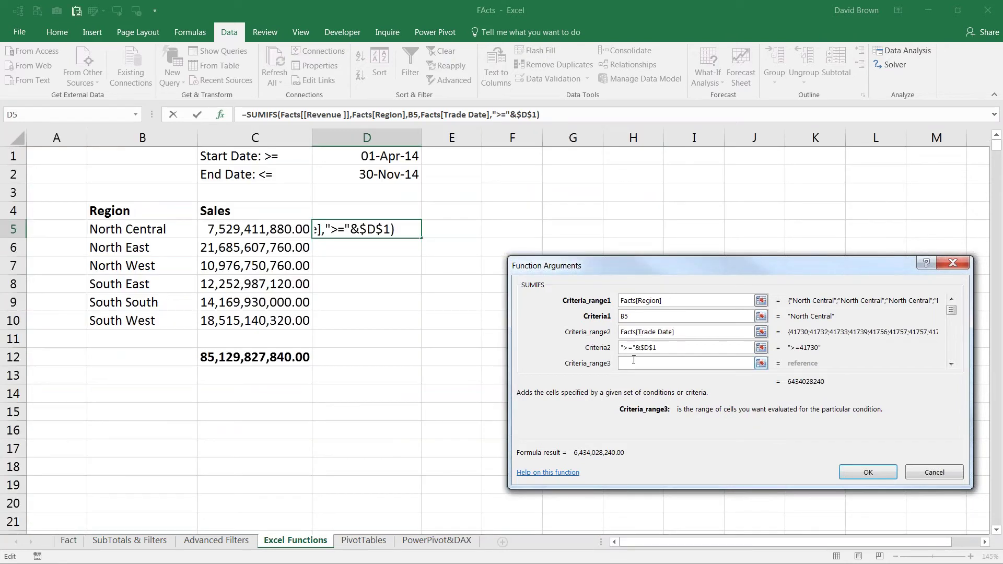
key(ctrl+v)
Set Criteria3 to "<="&$D$2 and scroll back to the earlier arguments.
click(951, 364)
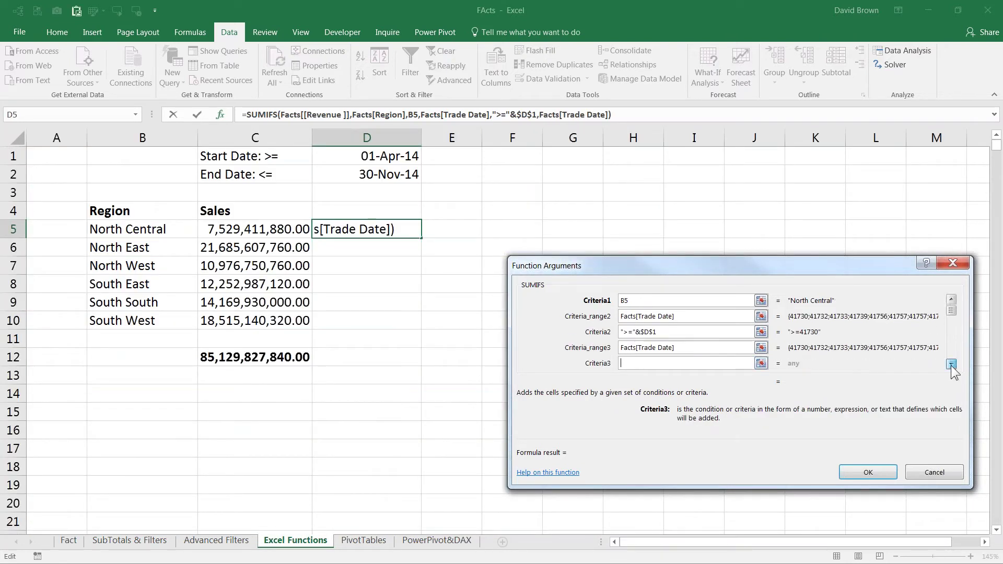
text(@)
key(BackSpace)
text(")
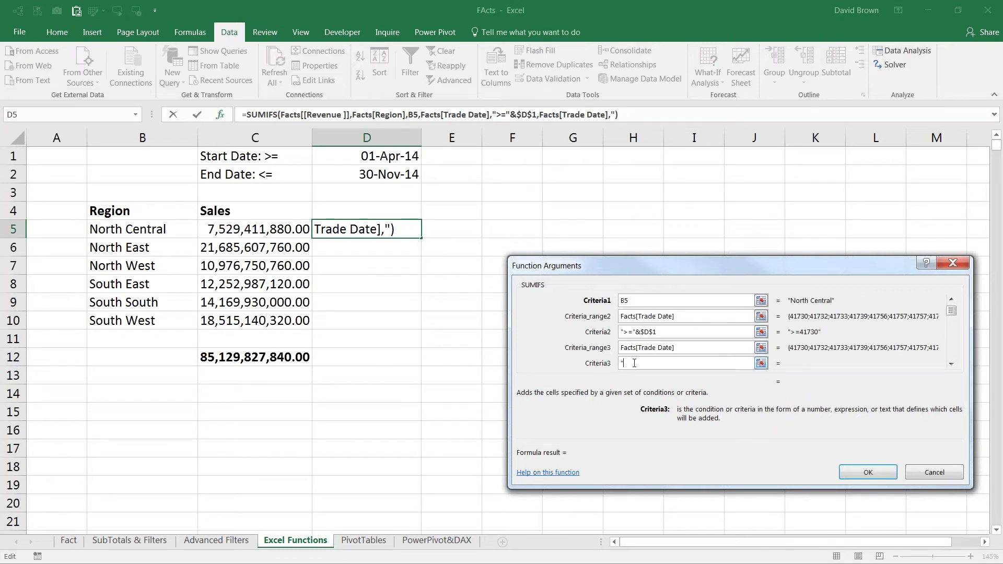
text(<=)
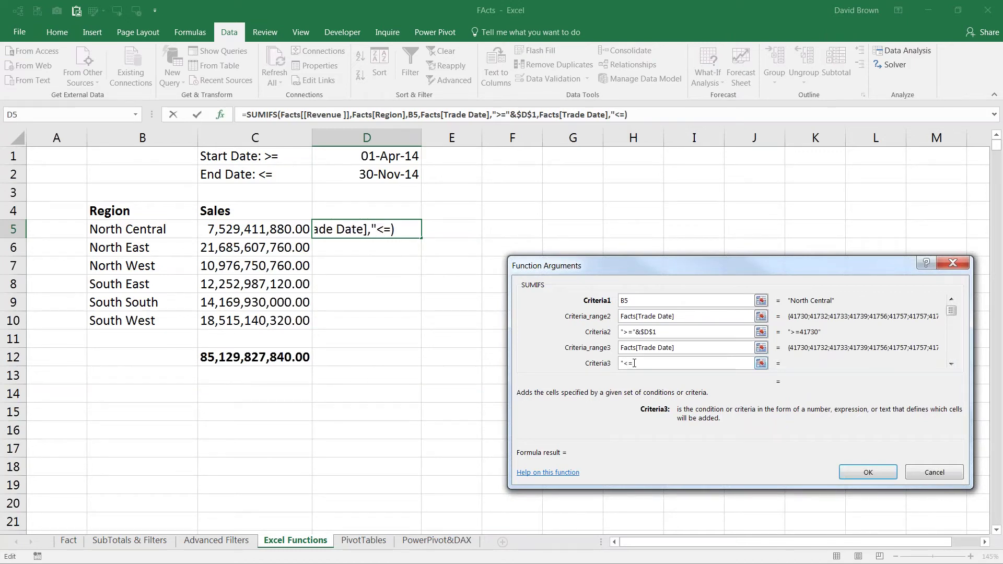
text("&)
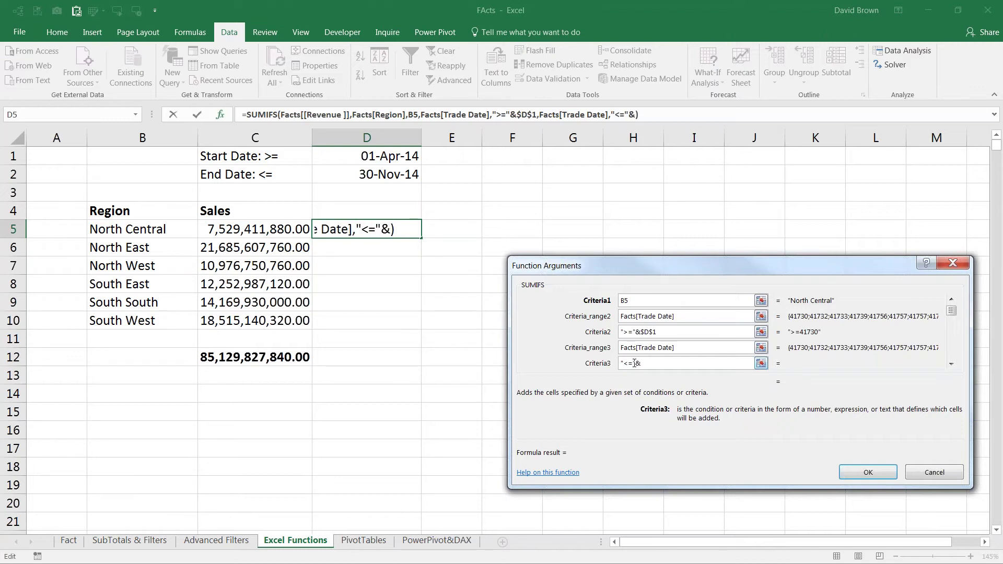
click(388, 172)
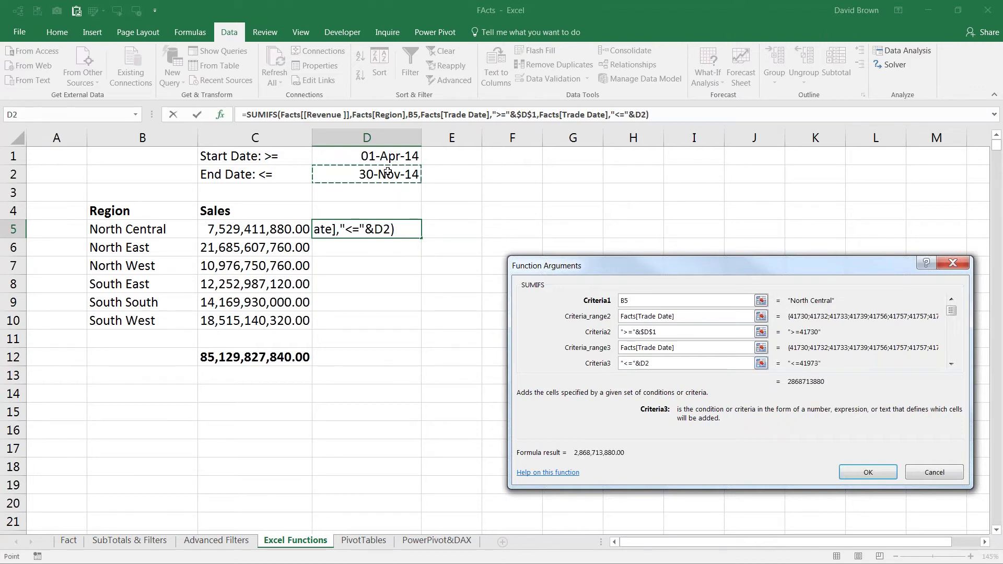
key(F4)
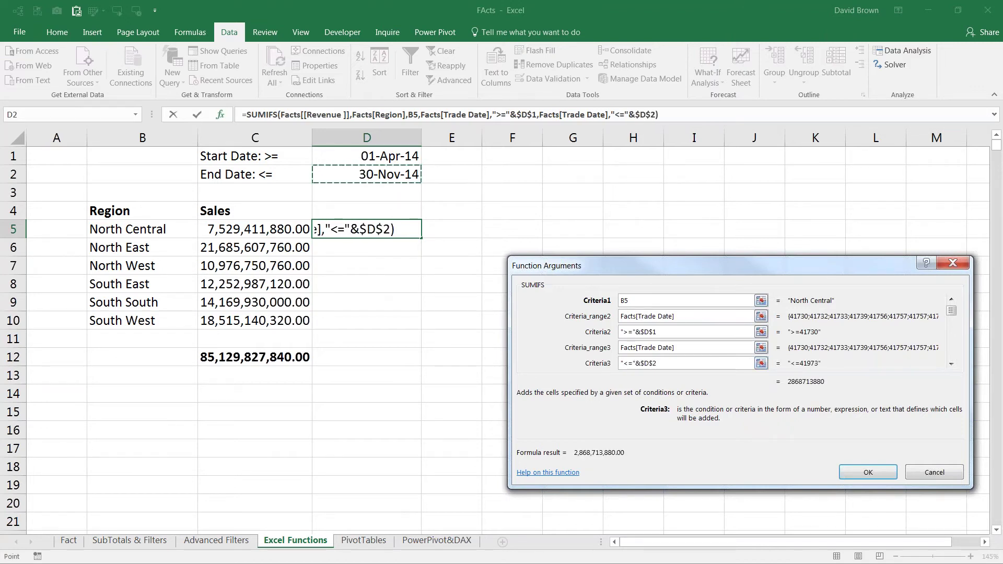
click(951, 300)
click(952, 300)
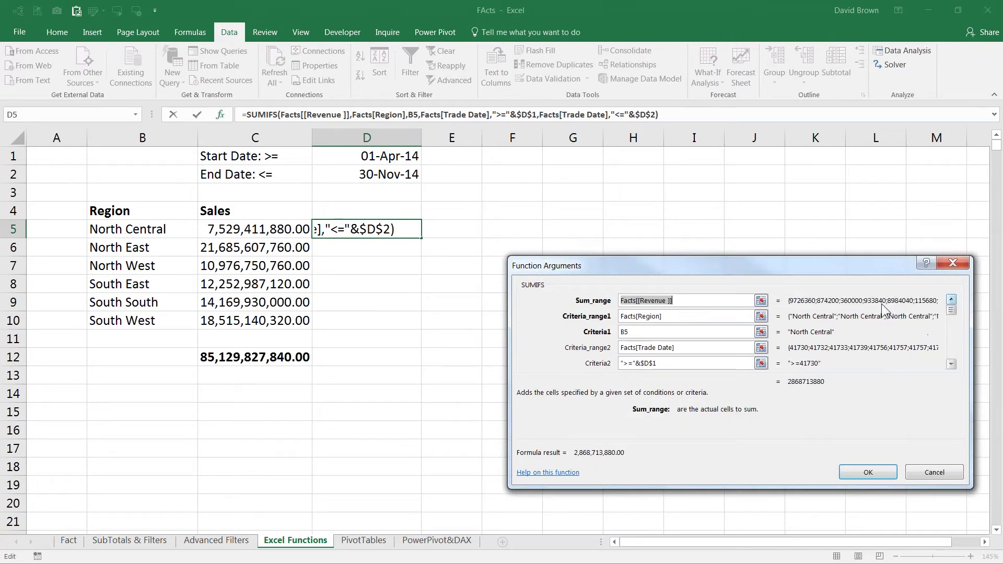
Review the revenue, region and date arguments, then confirm the SUMIFS returning 2,868,713,880.00.
click(650, 303)
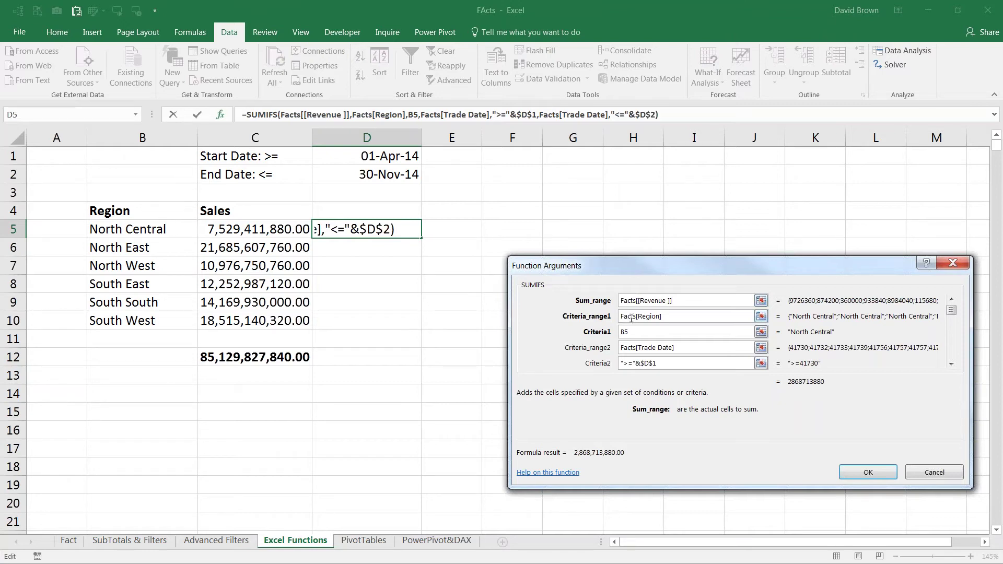
click(651, 330)
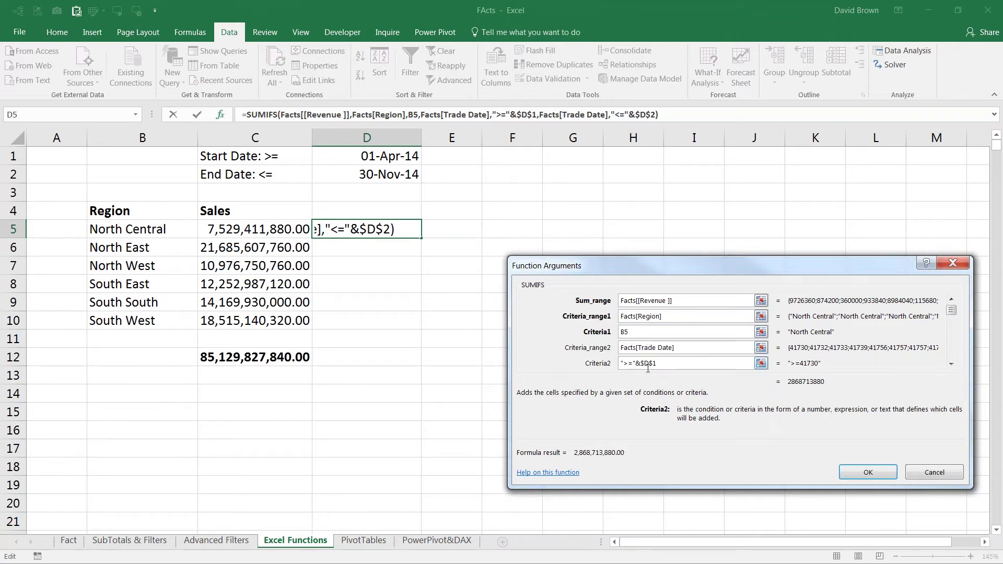
click(951, 364)
click(951, 364)
click(685, 362)
click(684, 362)
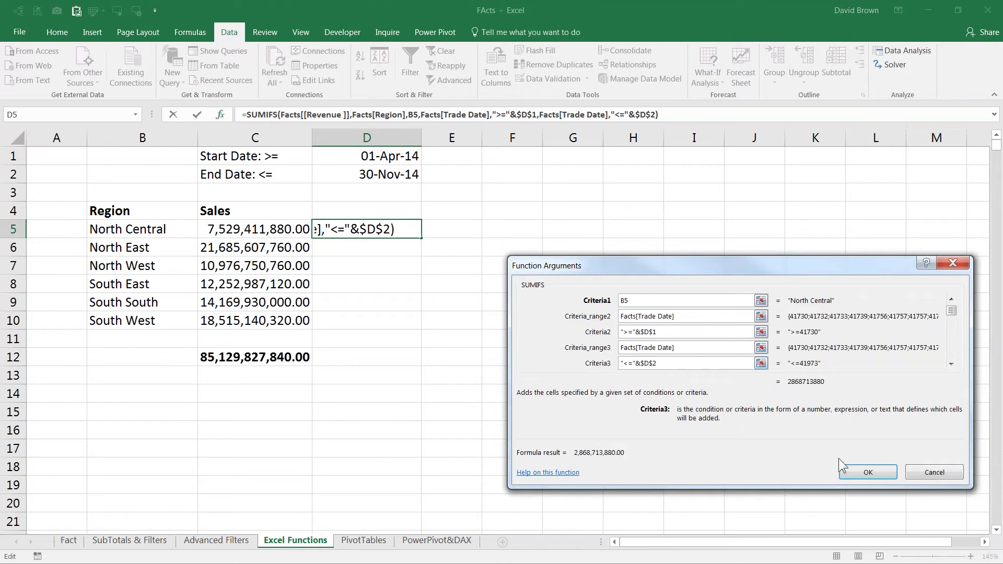
click(867, 473)
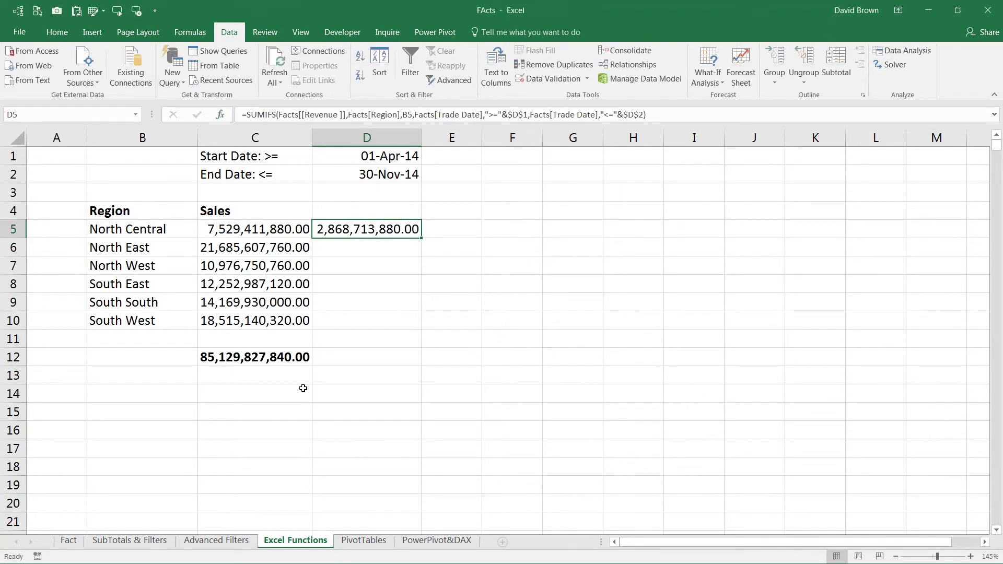
click(156, 541)
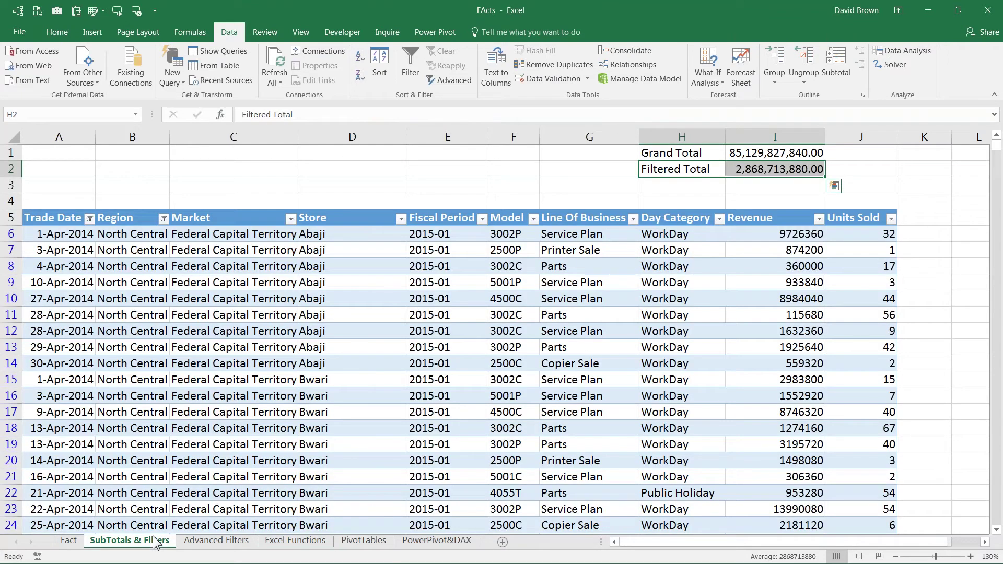
key(Right)
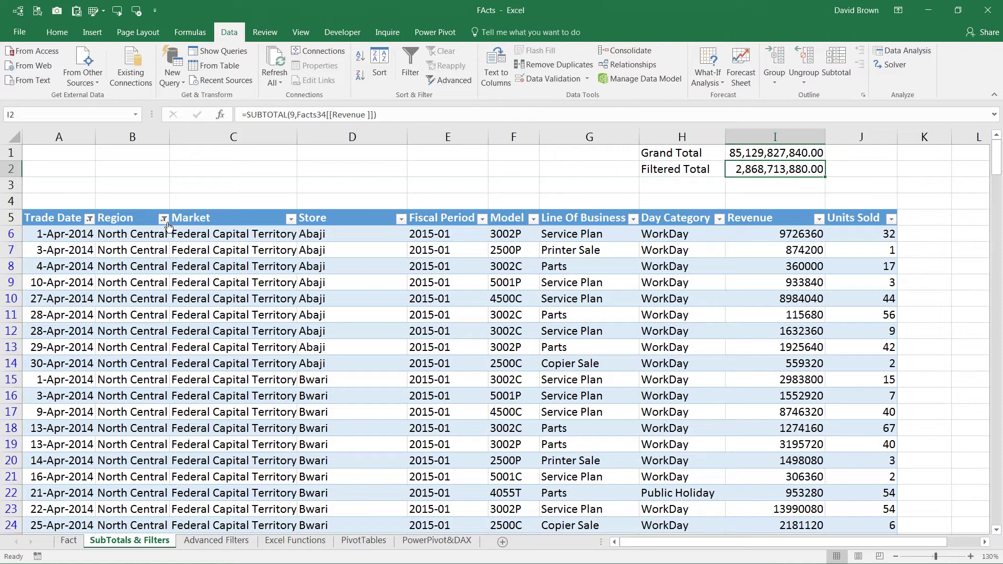
mouse_move(167, 226)
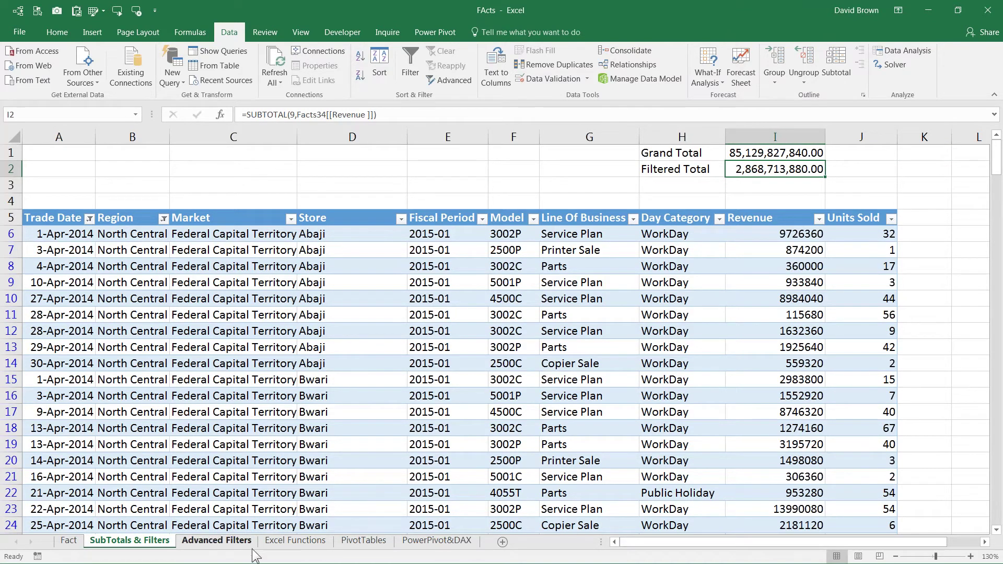
click(313, 545)
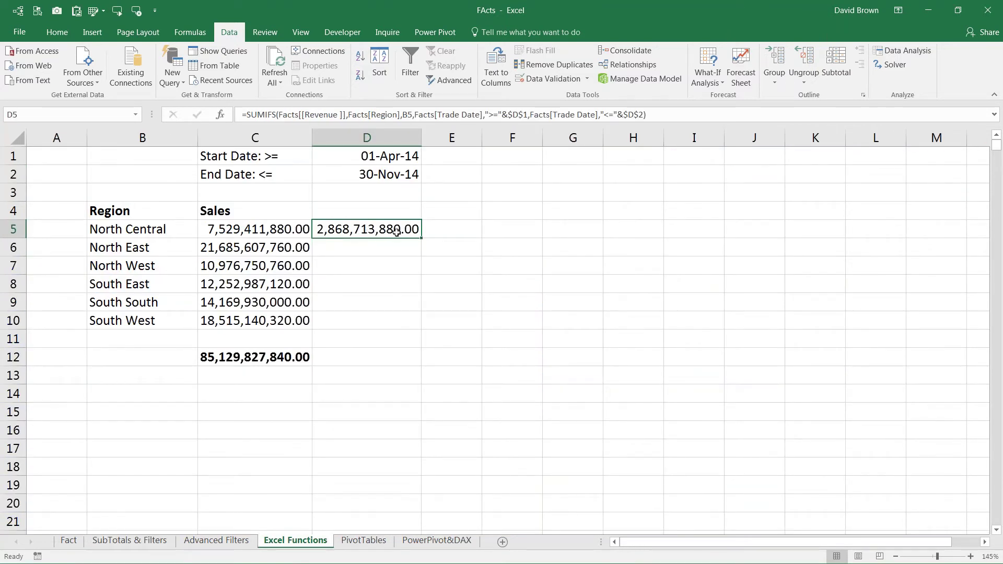
Fill the D5 SUMIFS formula down to D10, AutoSum it into D12, and widen column D.
drag(422, 238, 418, 328)
click(346, 323)
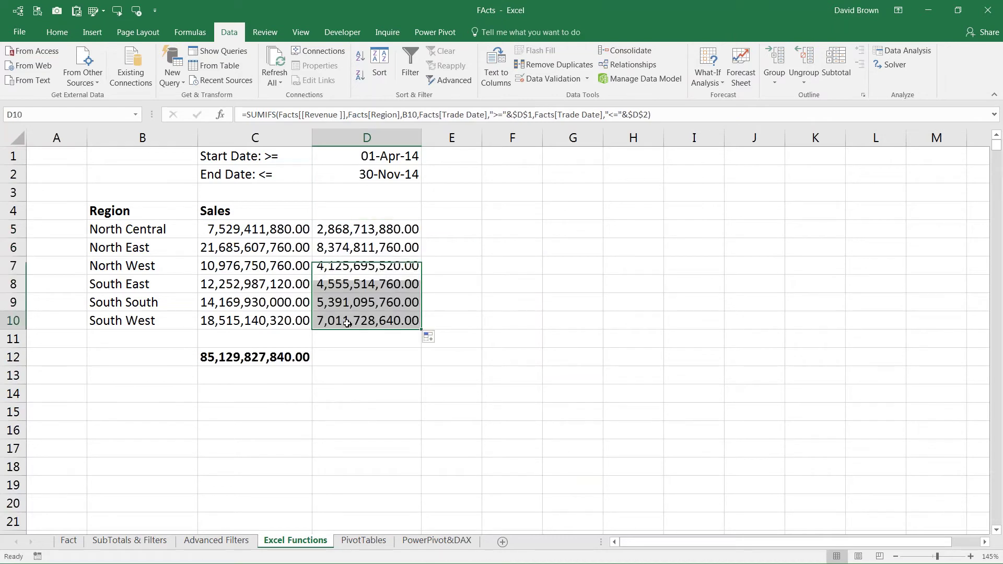
click(347, 358)
key(alt+equal)
key(ctrl+Return)
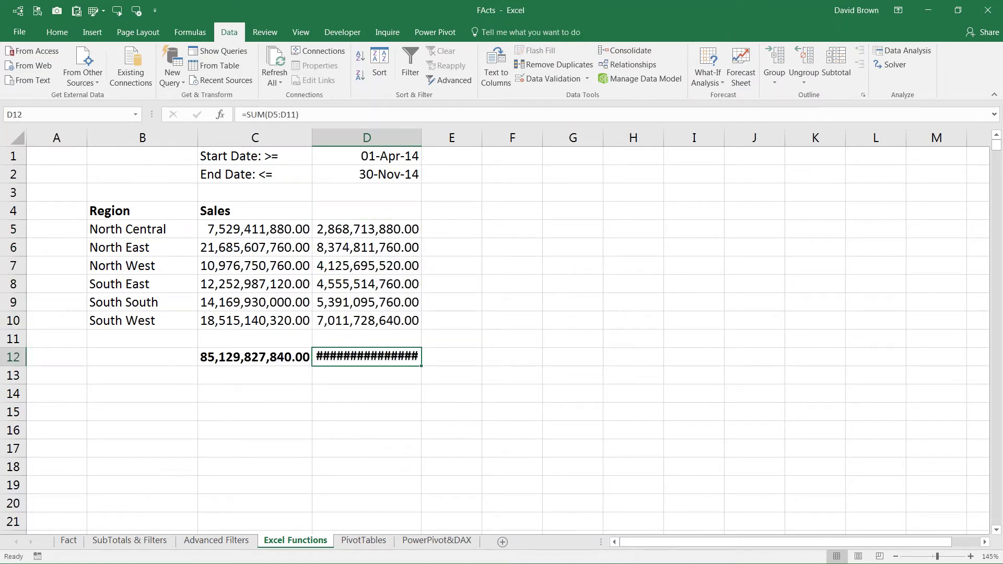
drag(421, 140, 431, 140)
Type a Sales heading in D4 and make it bold.
click(344, 212)
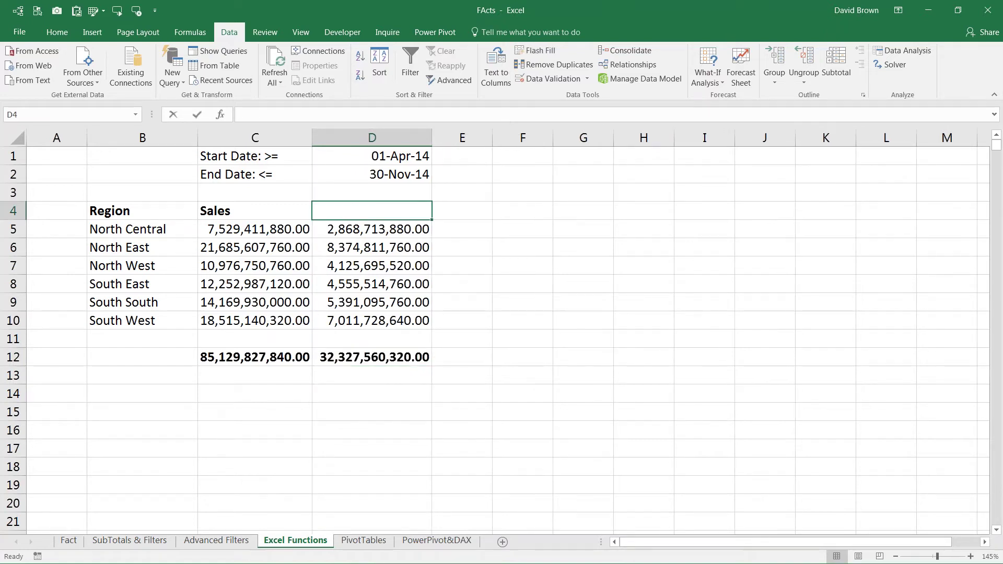
text(SUMIS Sales)
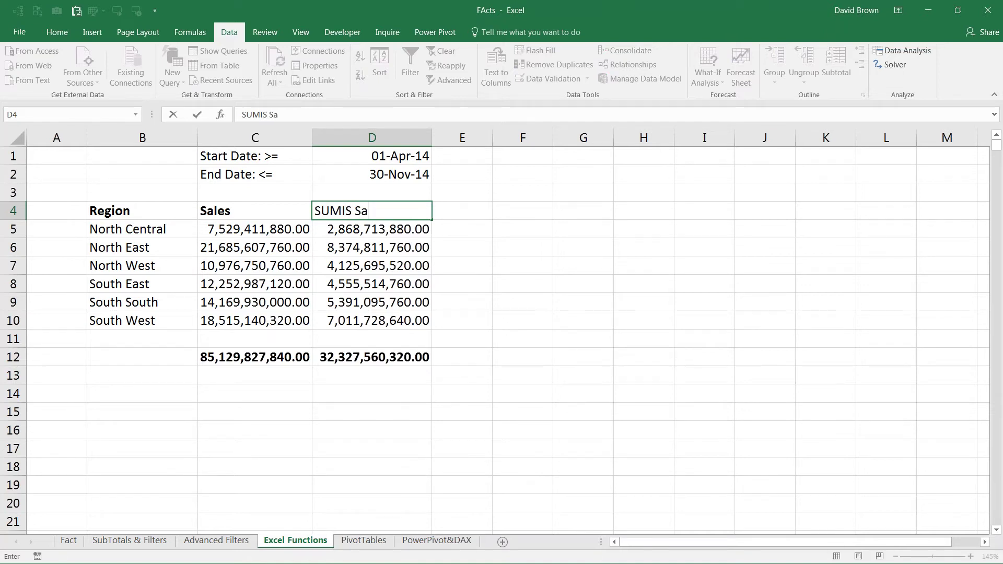
key(Return)
key(Up)
key(ctrl+b)
Correct the D4 heading to 'SUMIF Sales', then switch to the Fact sheet.
key(Down)
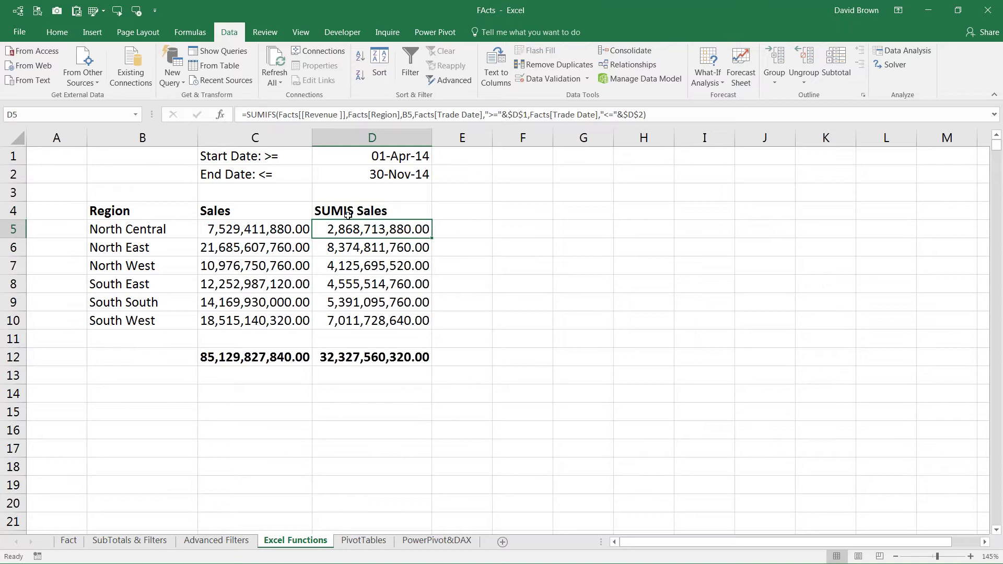
double_click(348, 211)
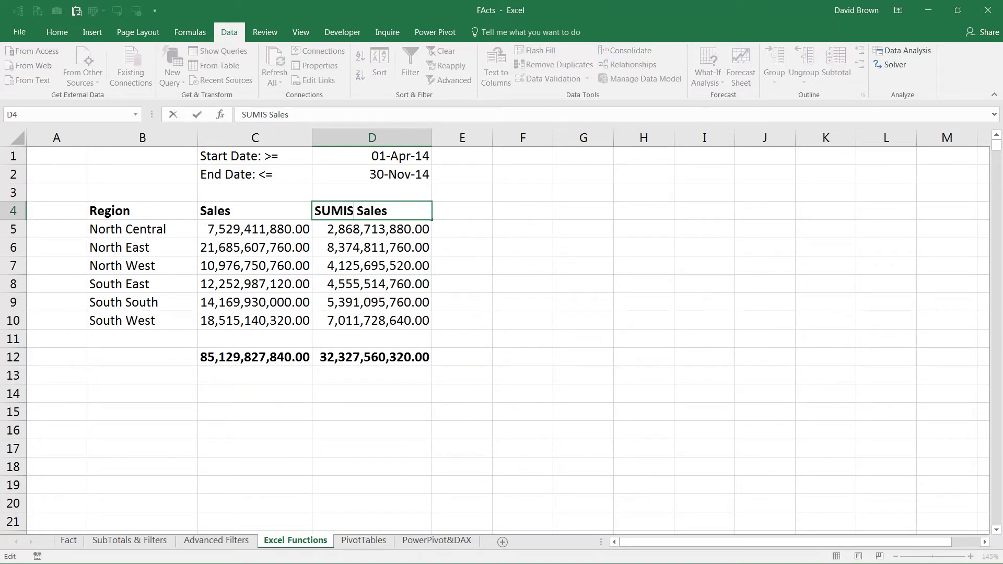
key(BackSpace)
text(F)
key(ctrl+Return)
key(Down)
key(Down)
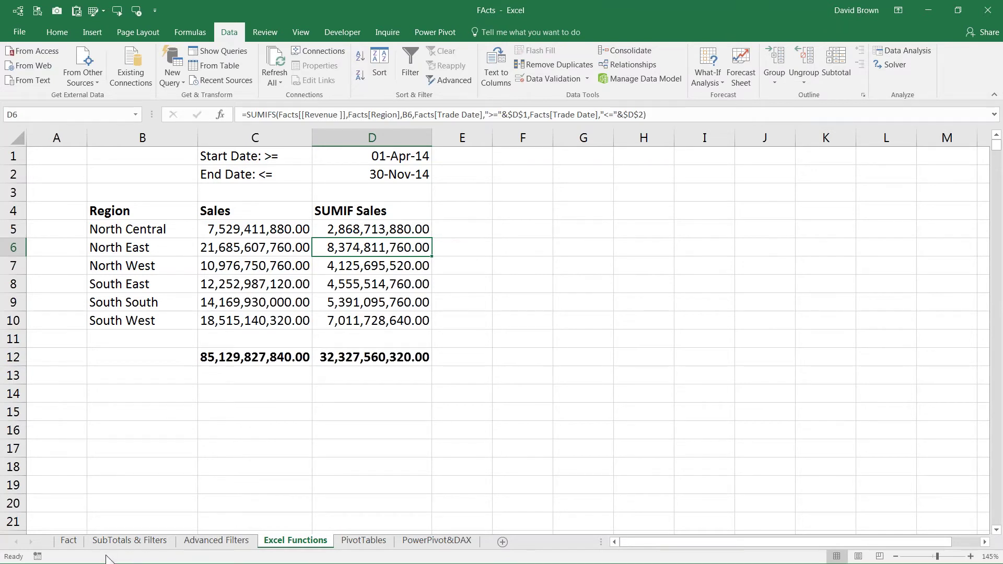
click(70, 541)
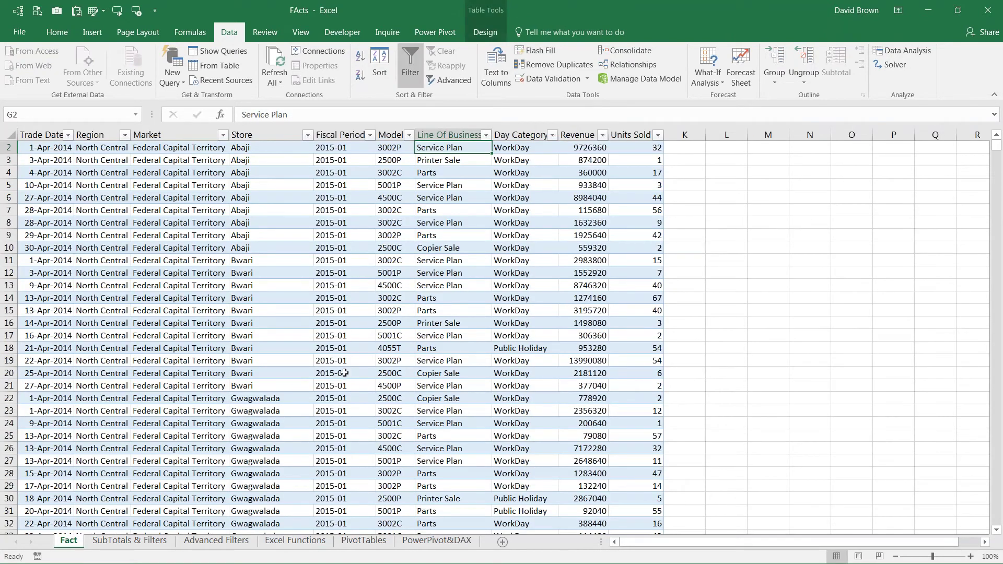
click(282, 546)
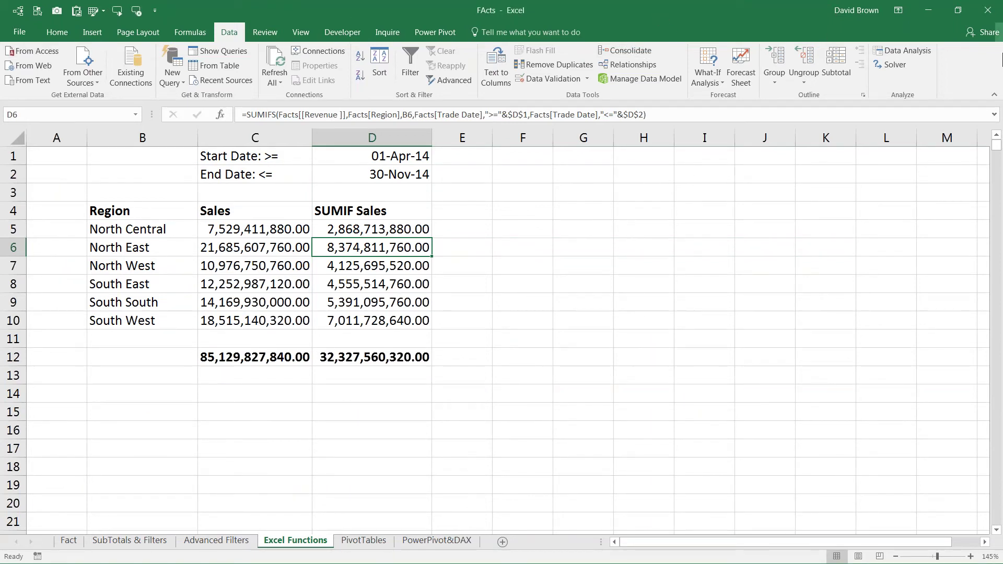
click(115, 543)
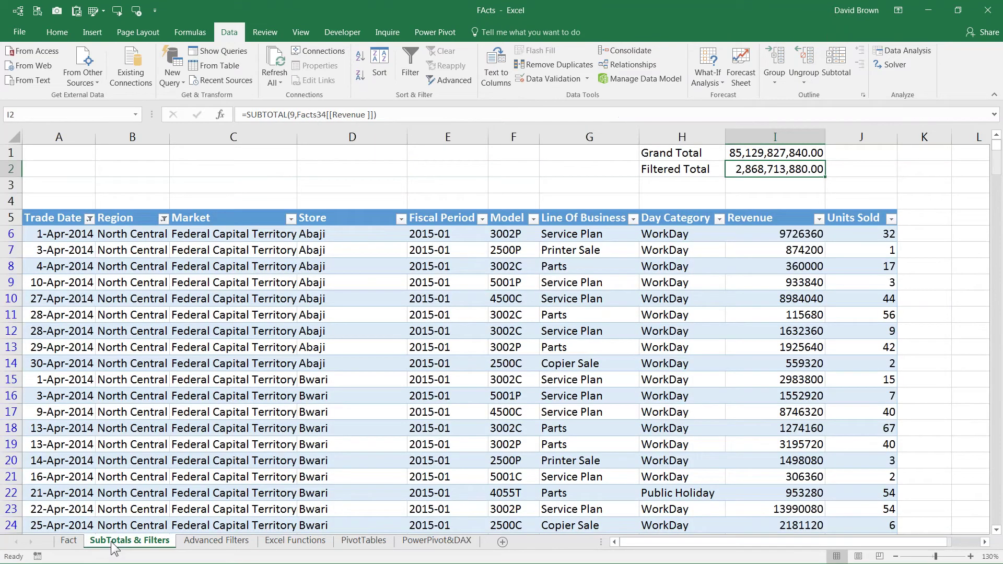
click(218, 543)
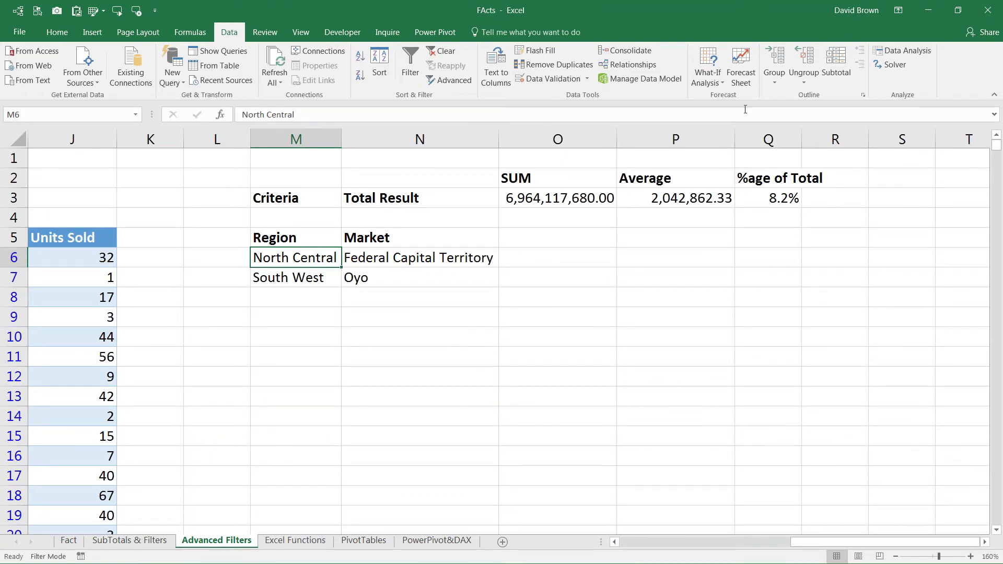
click(275, 543)
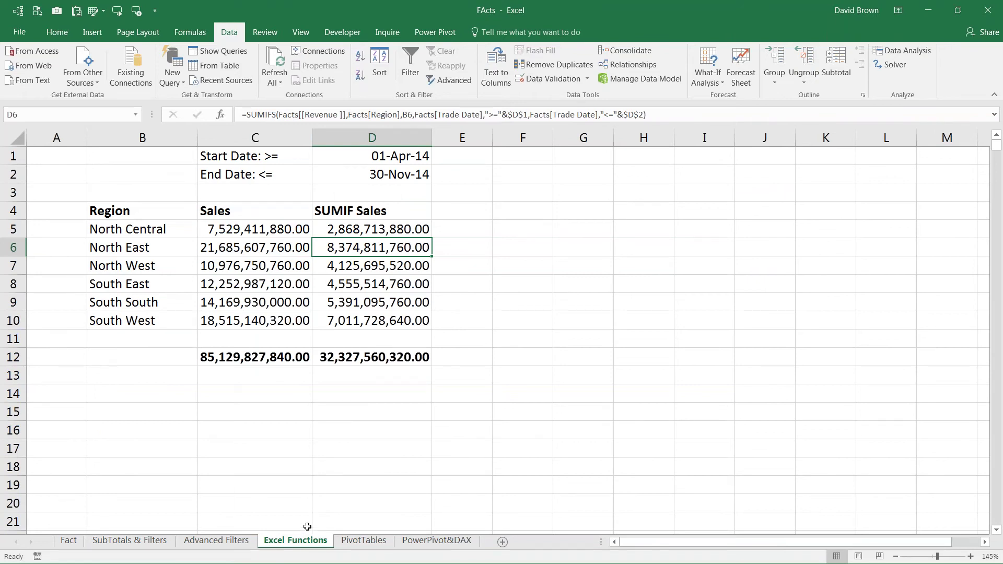
Rename the C4 heading to SUMIF and review the SUMIFS formulas in D5:D10.
click(251, 228)
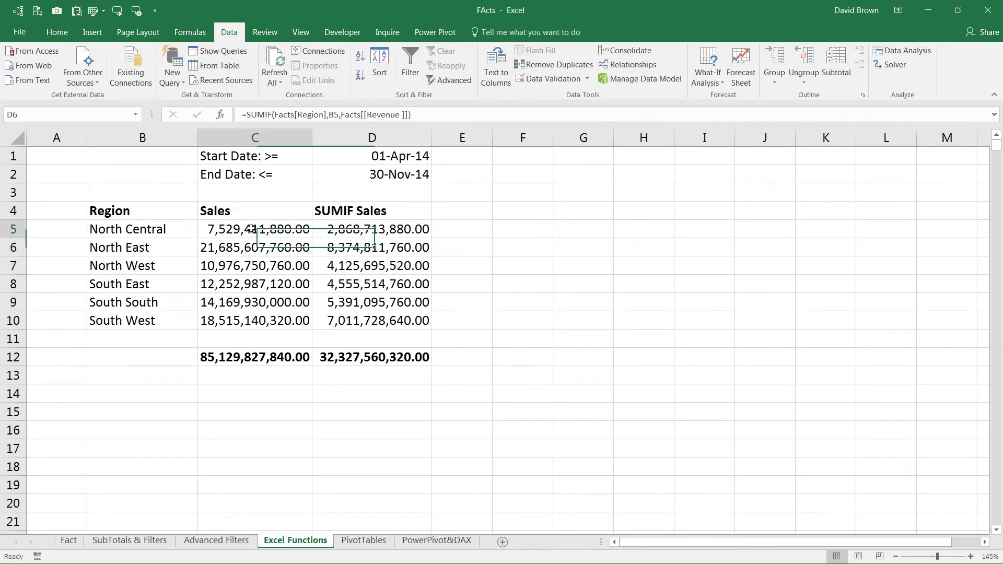
click(256, 211)
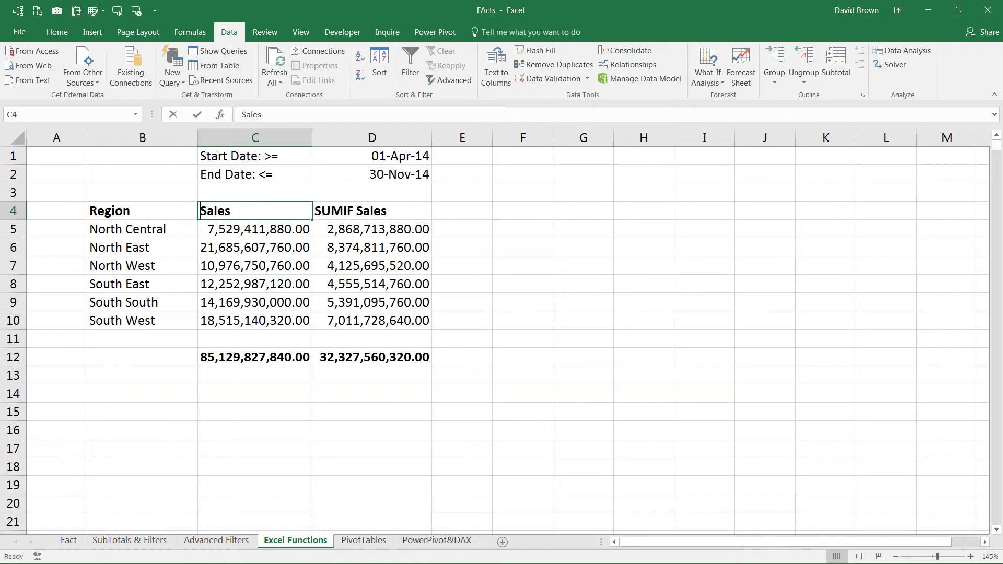
text(SUMIF)
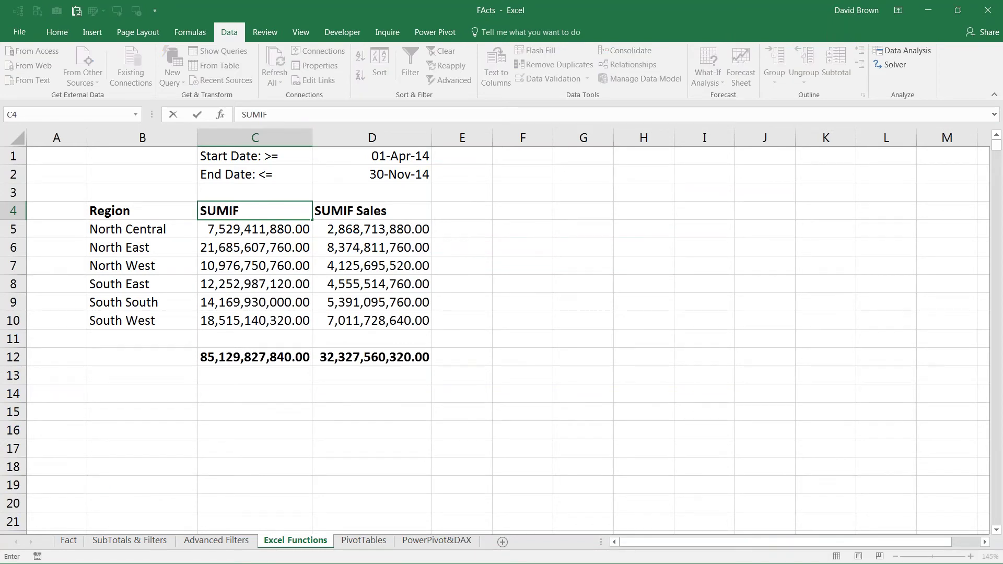
key(Return)
click(372, 228)
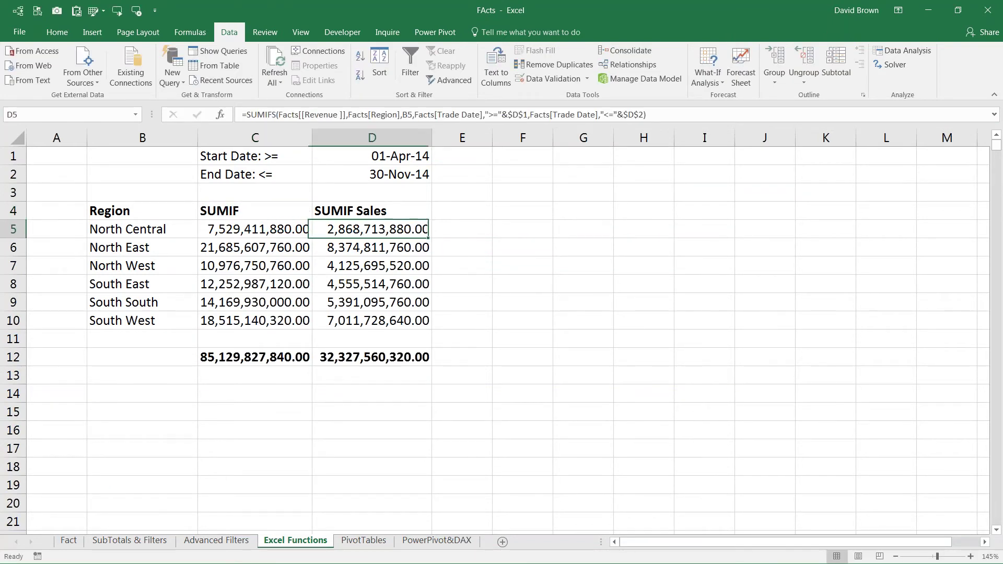
key(shift+Down)
key(shift+Down)
key(shift+Down)
key(shift+Down)
key(shift+Down)
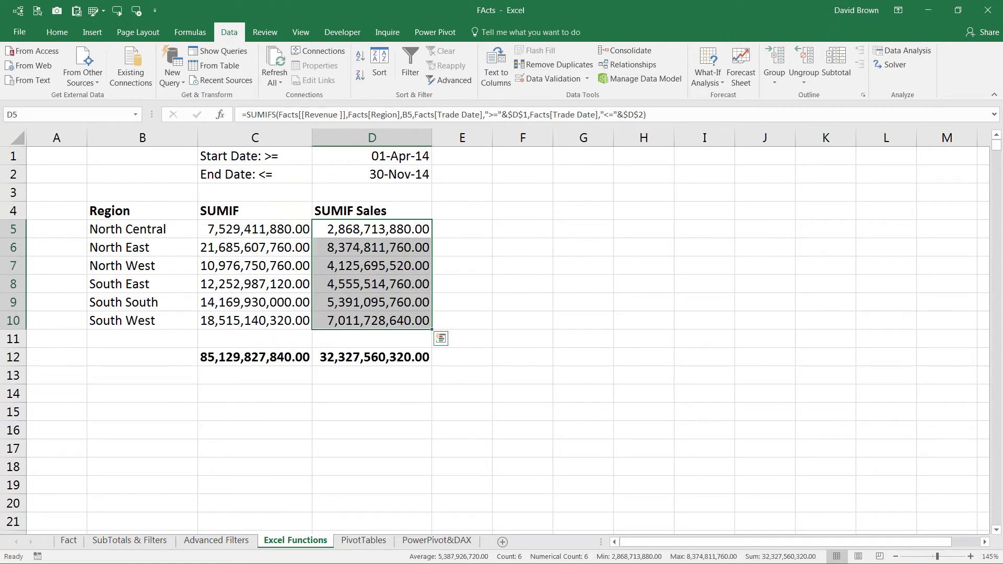
key(Down)
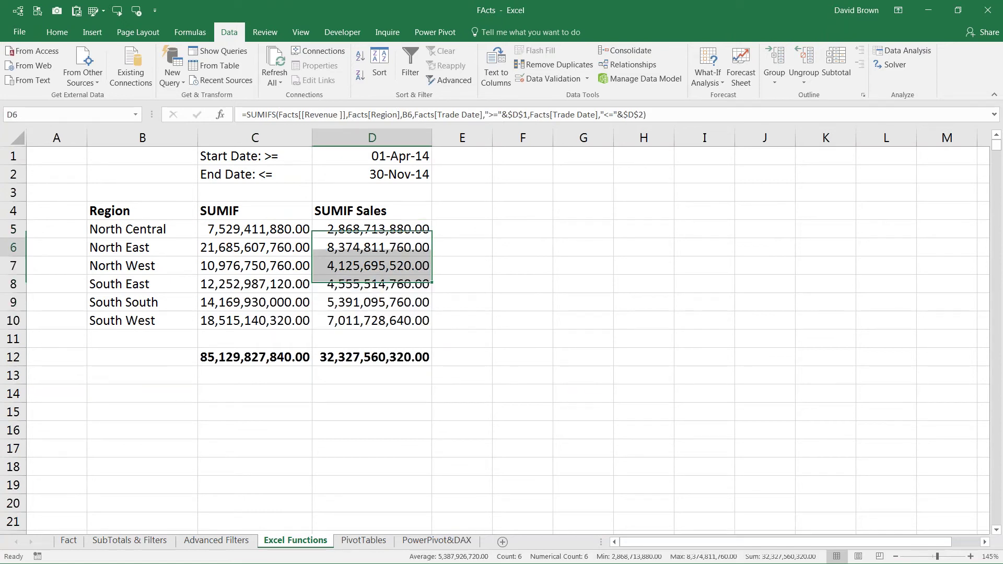
key(ctrl+shift+Down)
key(Up)
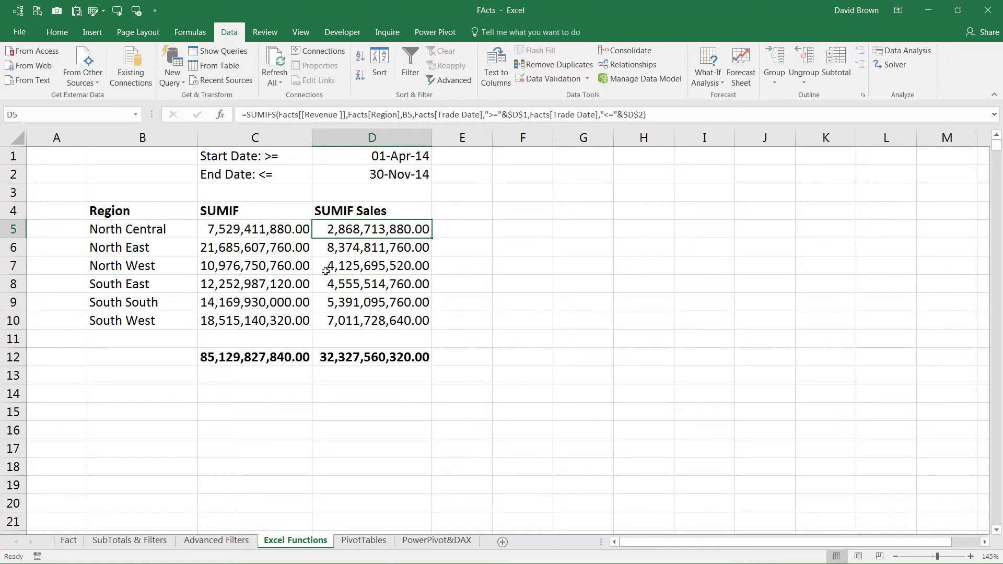
Flip between the PivotTables and Excel Functions sheets, ending on the Fact sheet.
click(354, 544)
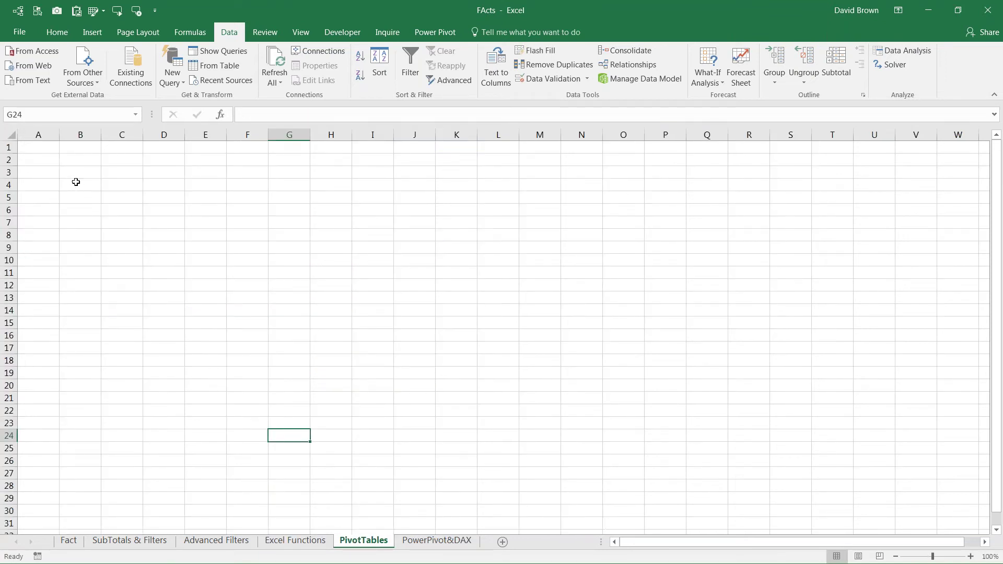
click(299, 541)
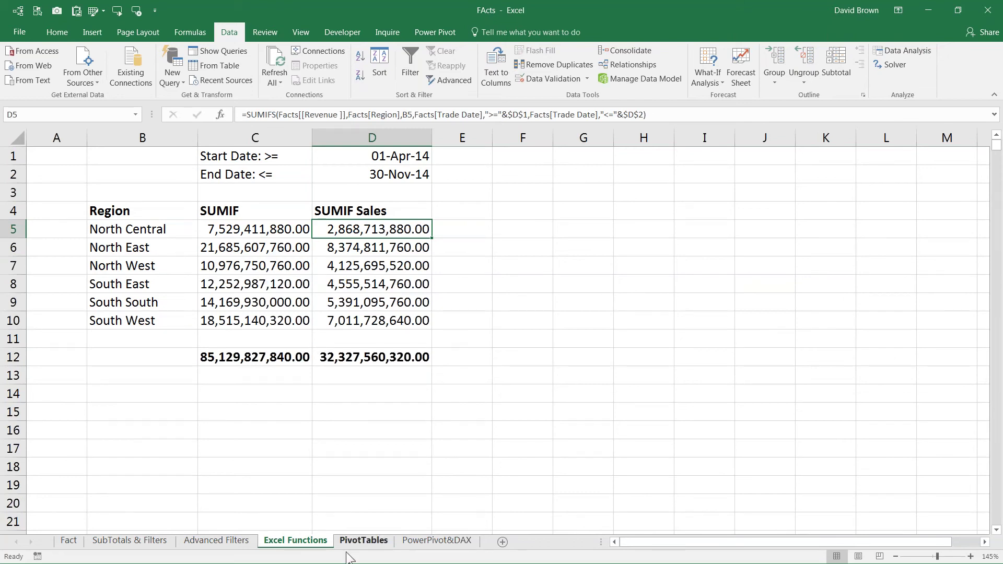
click(363, 545)
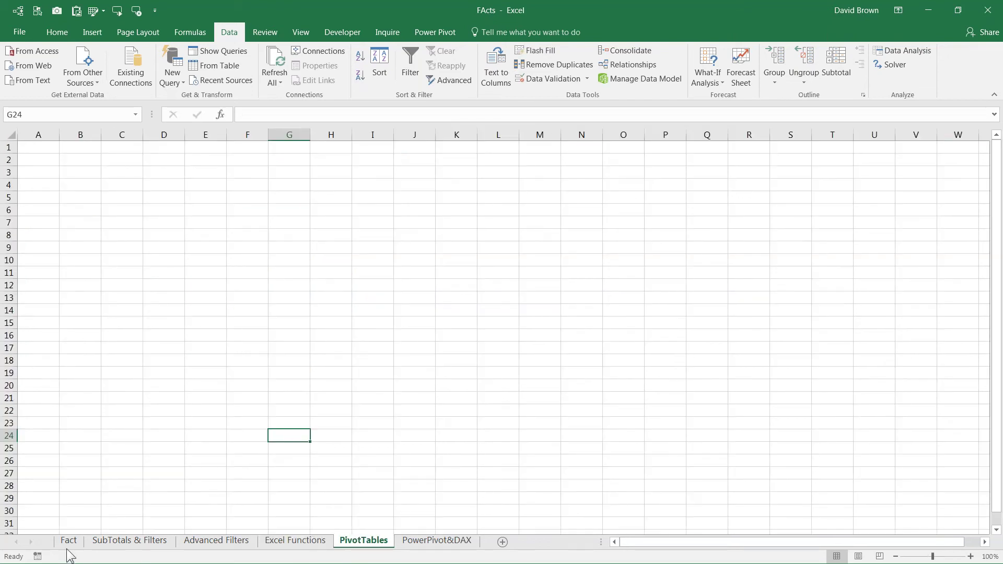
click(68, 543)
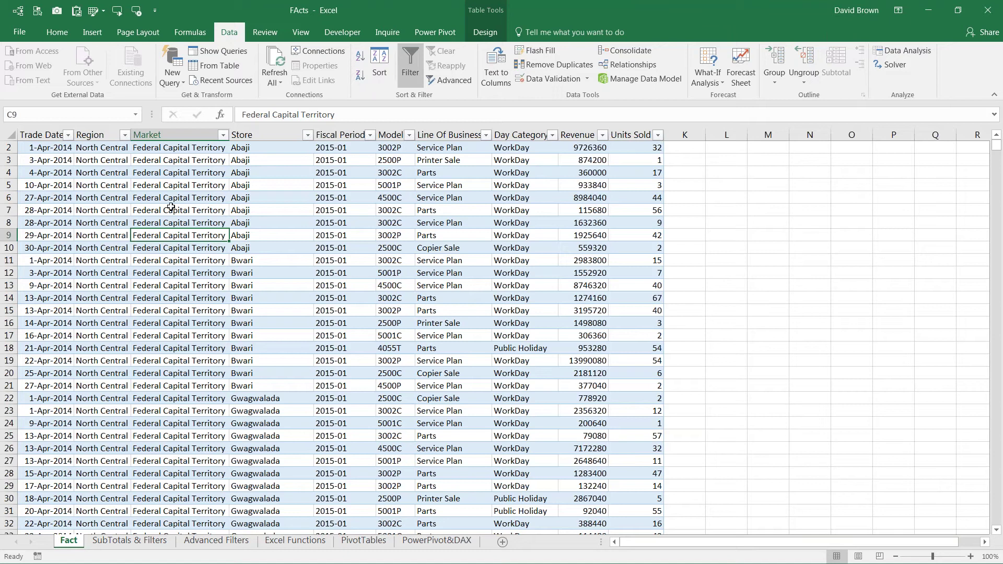
On the Insert tab, try selecting cells inside and beside the Facts table.
click(95, 35)
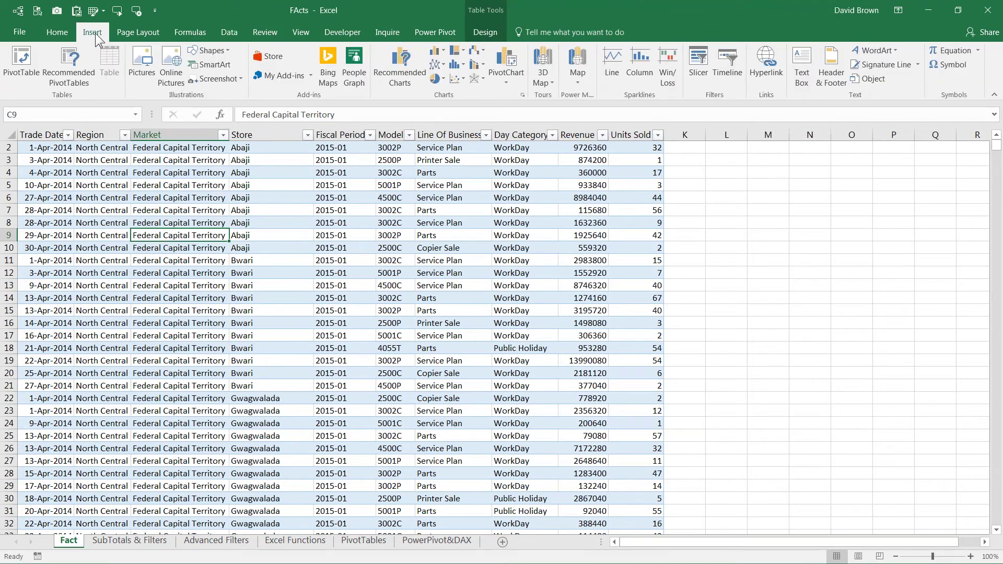
click(156, 197)
click(167, 298)
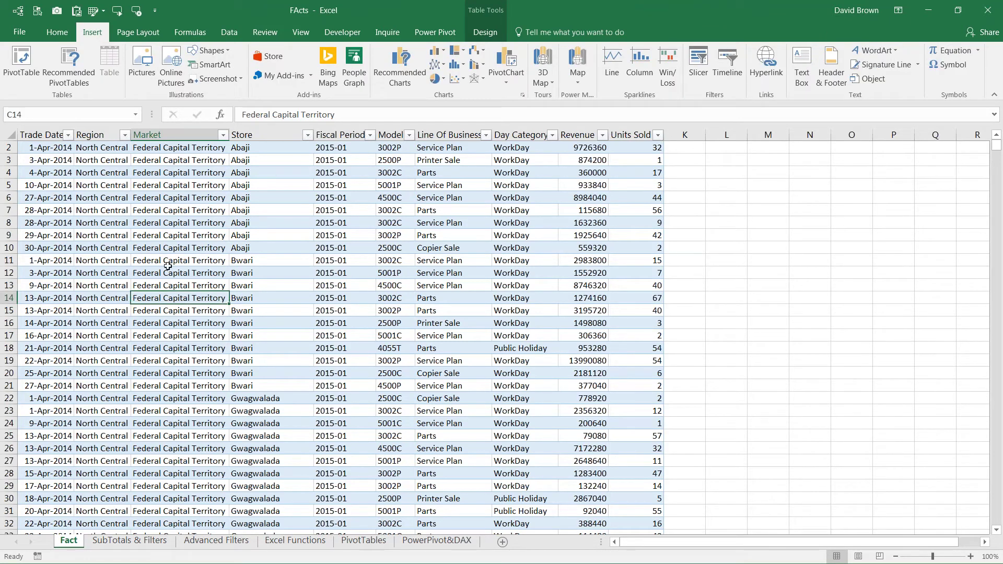
scroll(152, 240, up, 1)
click(142, 245)
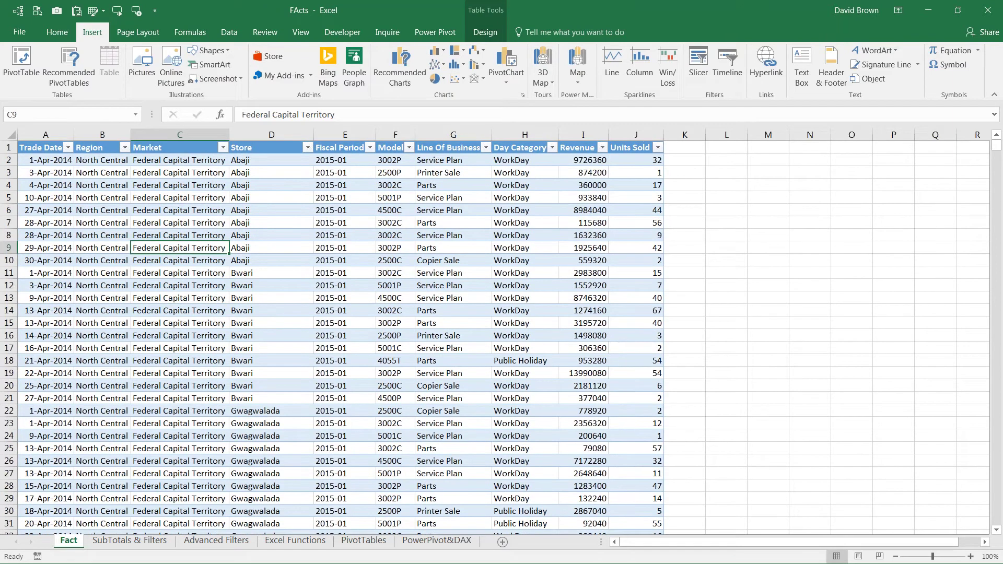
click(152, 236)
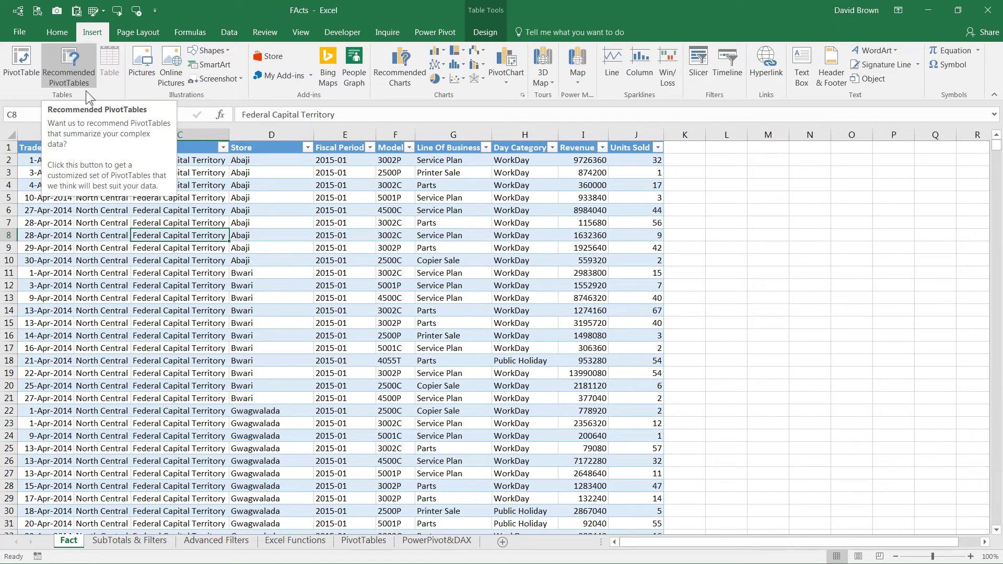
click(736, 196)
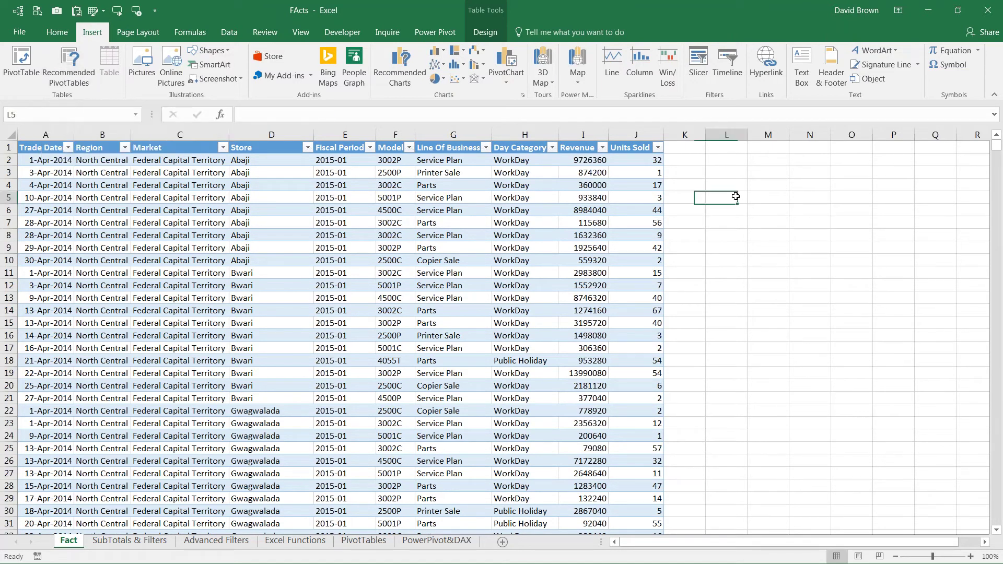
mouse_move(732, 198)
mouse_down()
mouse_move(733, 222)
mouse_move(733, 198)
mouse_up()
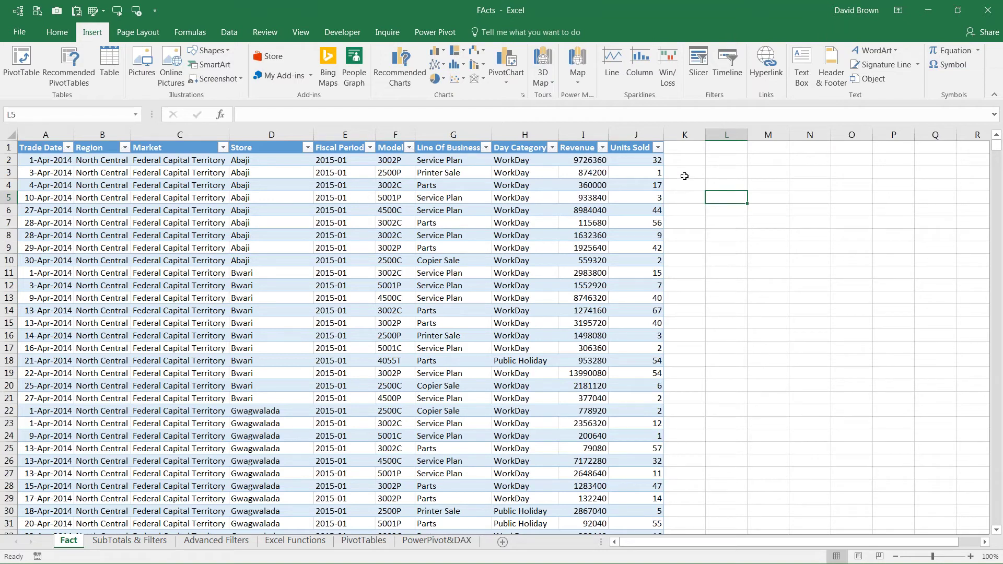
click(724, 185)
click(724, 201)
Place the selection on a single Facts table cell and start a new PivotTable.
click(157, 161)
drag(102, 161, 315, 216)
click(220, 209)
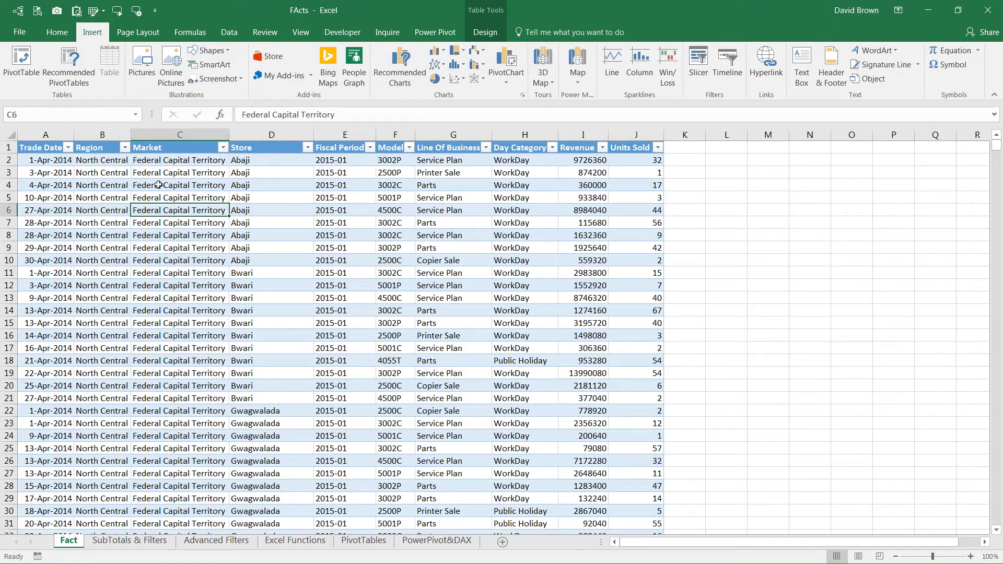
click(15, 64)
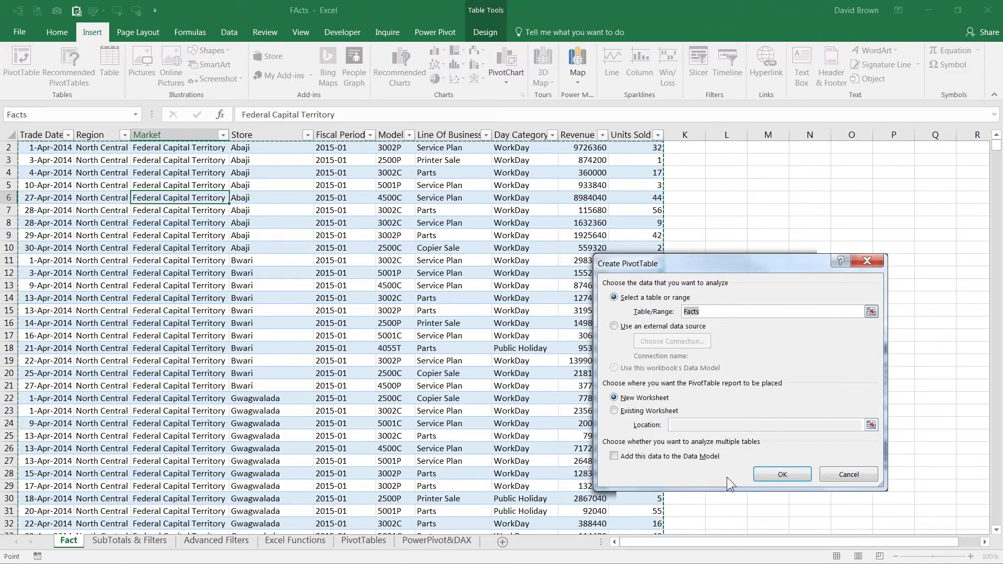
Keep Facts as the source and create PivotTable1 on a new worksheet.
click(782, 475)
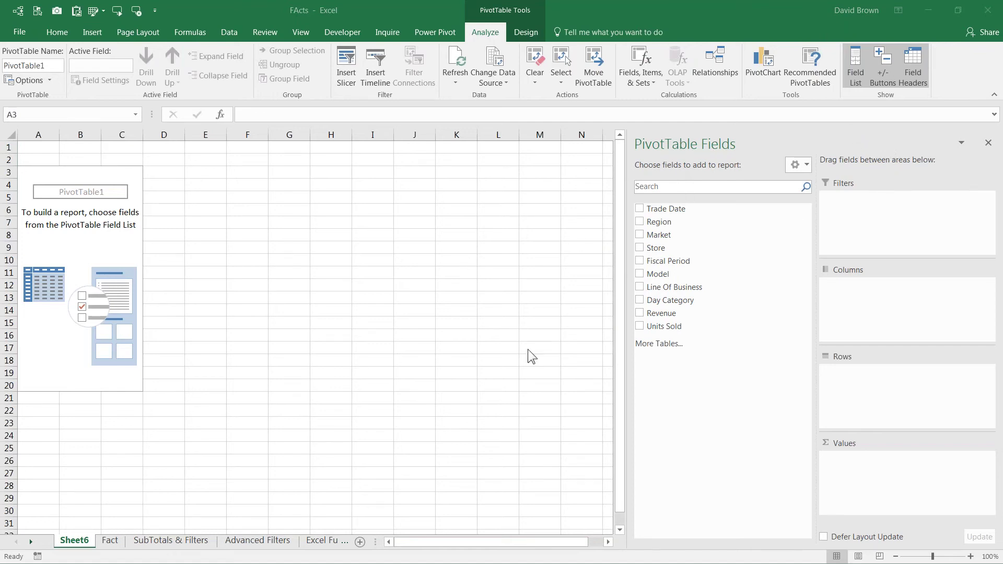
click(110, 541)
Switch between the Fact sheet and Sheet6, then go to the Advanced Filters sheet.
click(110, 543)
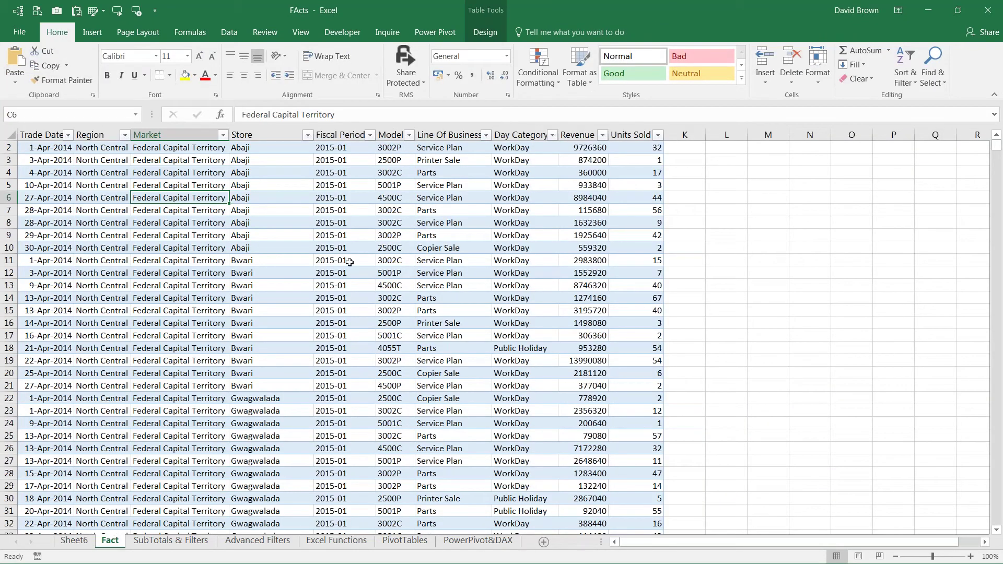
click(78, 543)
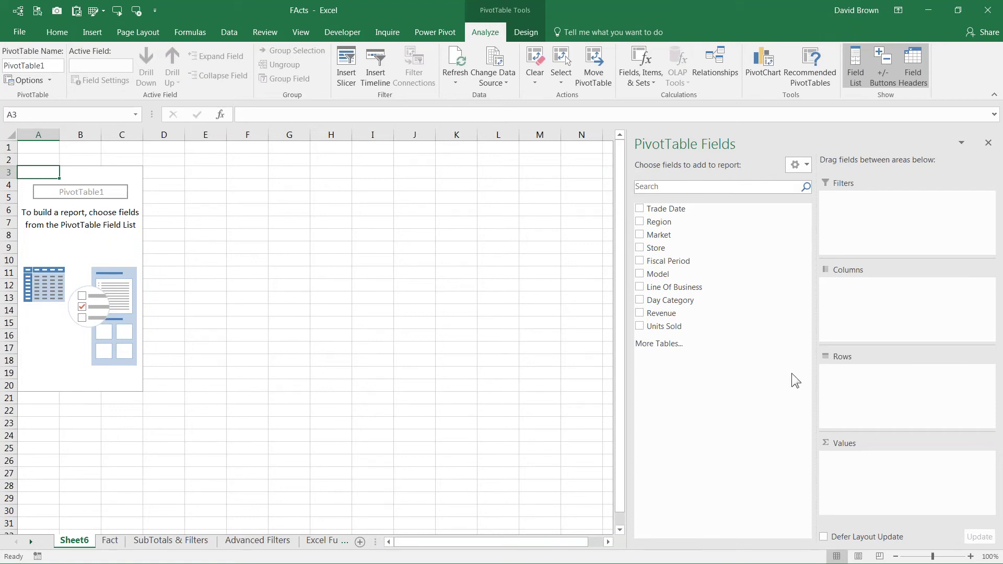
click(659, 375)
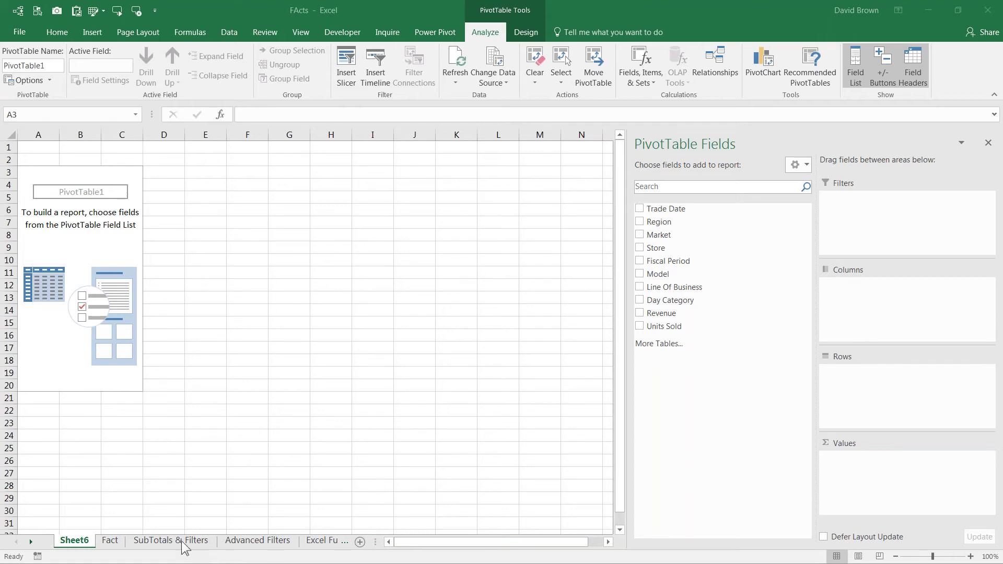
click(258, 541)
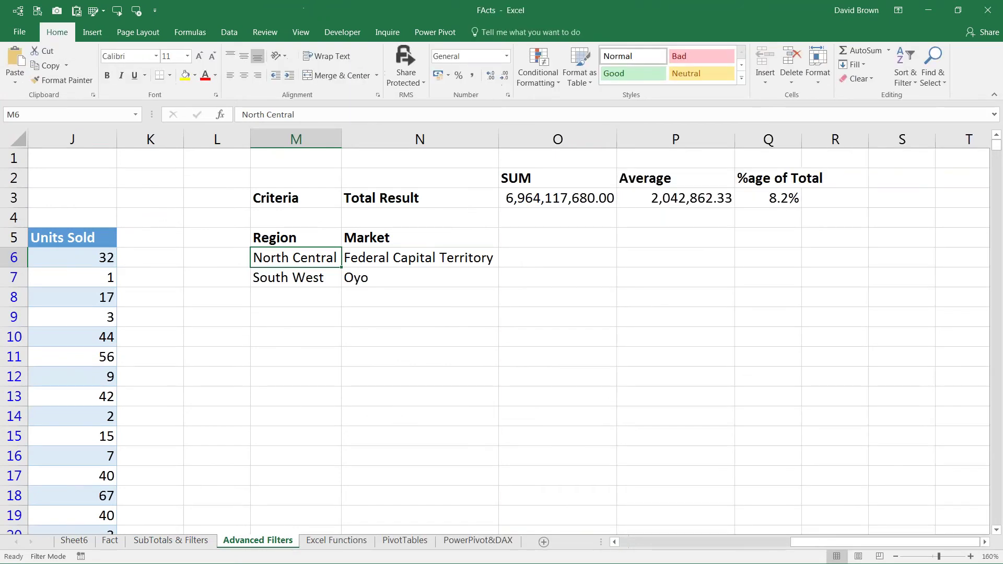
click(344, 541)
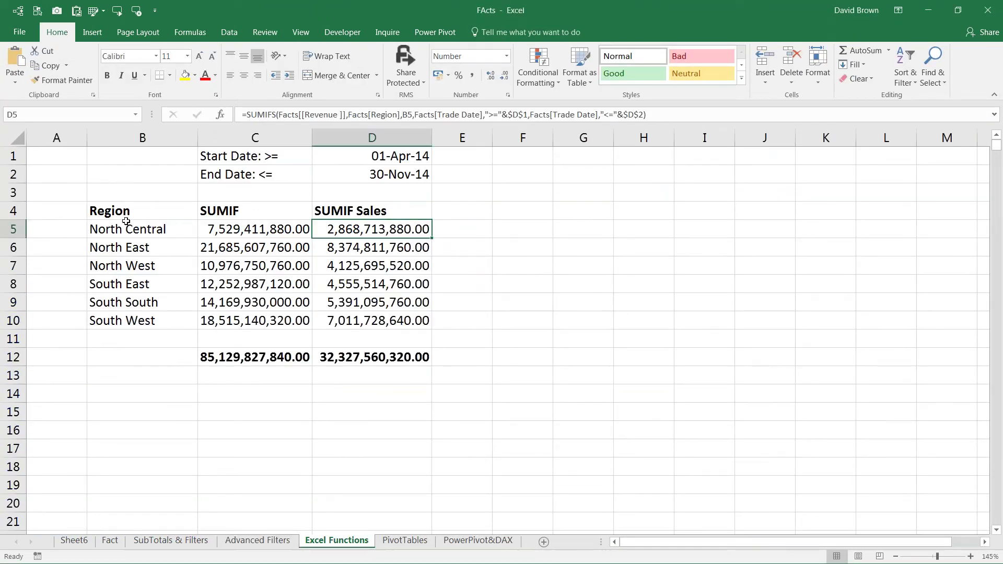
click(181, 229)
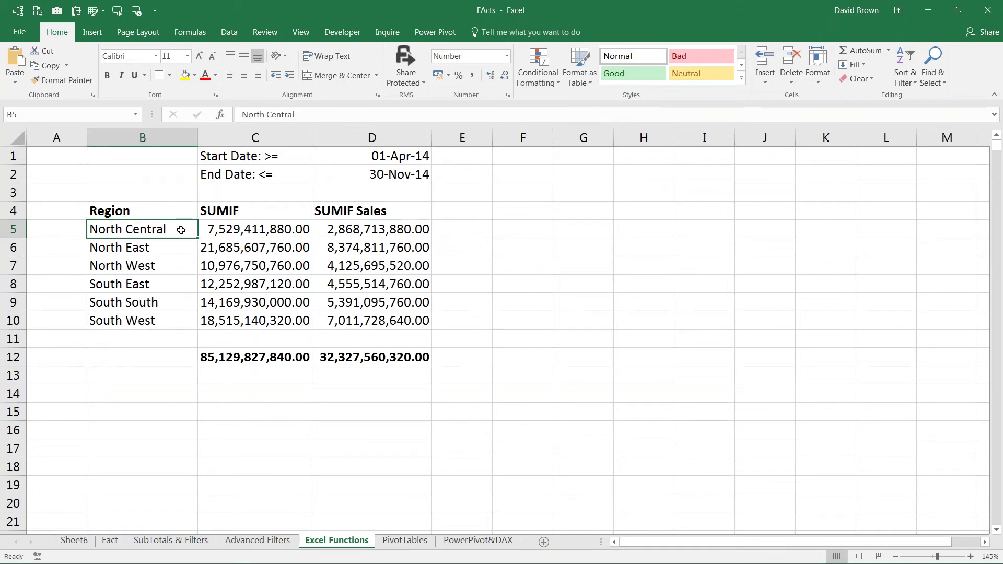
key(Tab)
key(Return)
key(Tab)
key(Return)
key(shift+Right)
key(shift+Down)
click(126, 266)
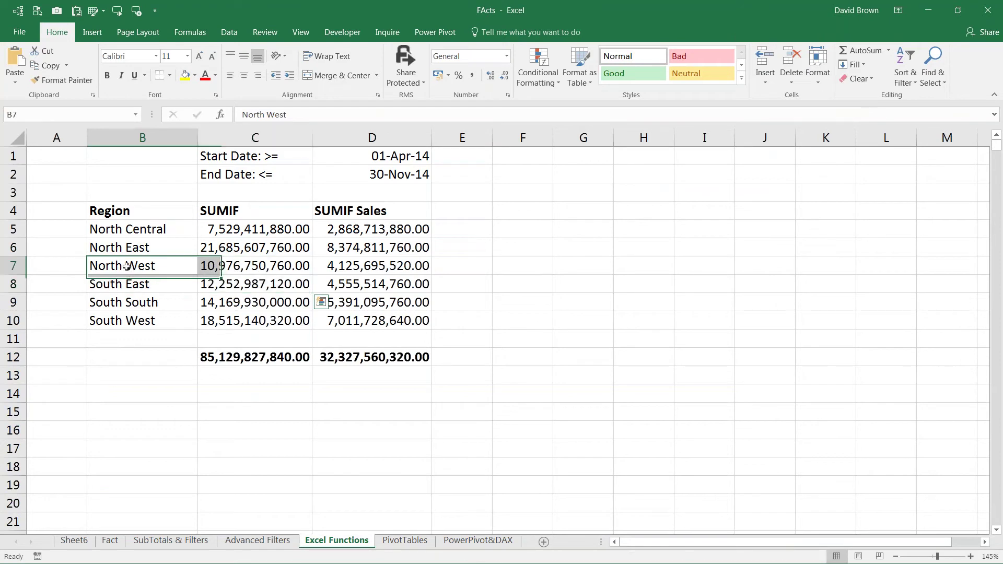
click(10, 230)
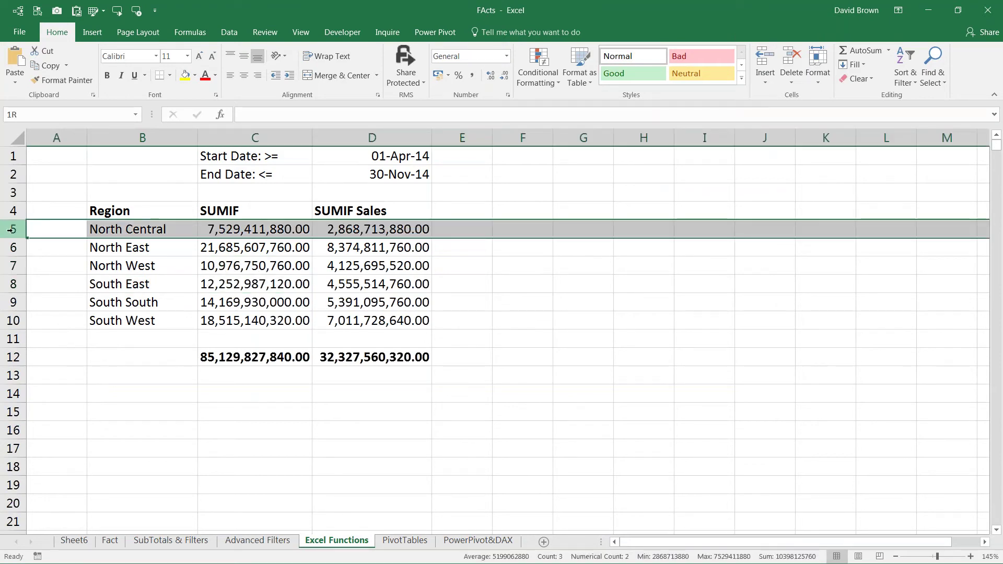
click(11, 248)
click(11, 267)
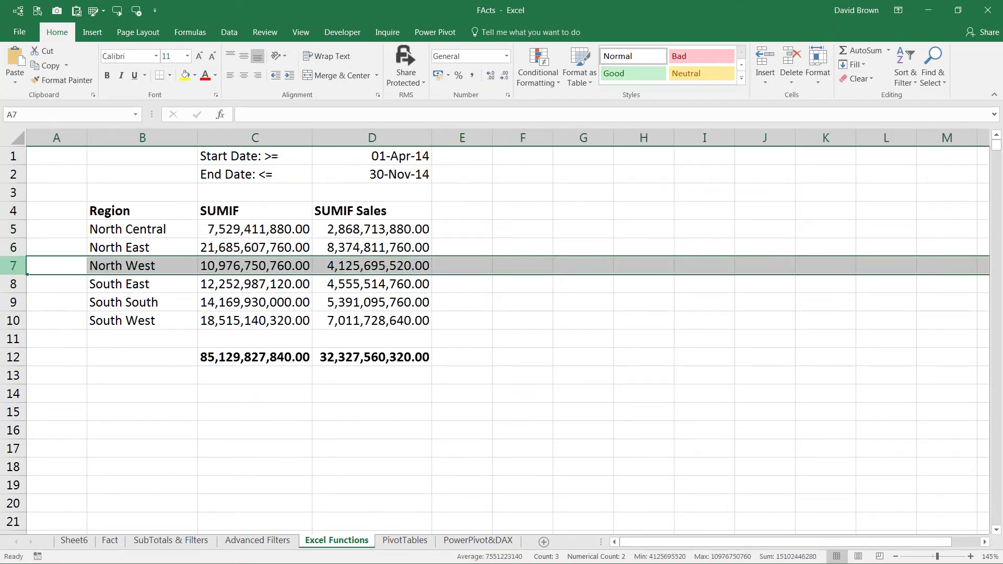
click(11, 284)
click(11, 303)
click(11, 321)
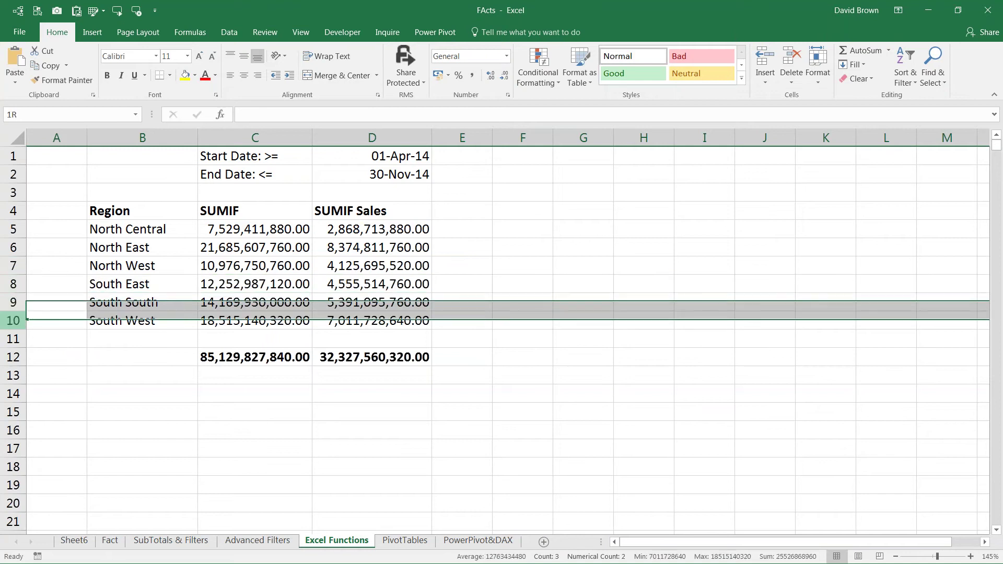
click(252, 218)
drag(253, 229, 354, 322)
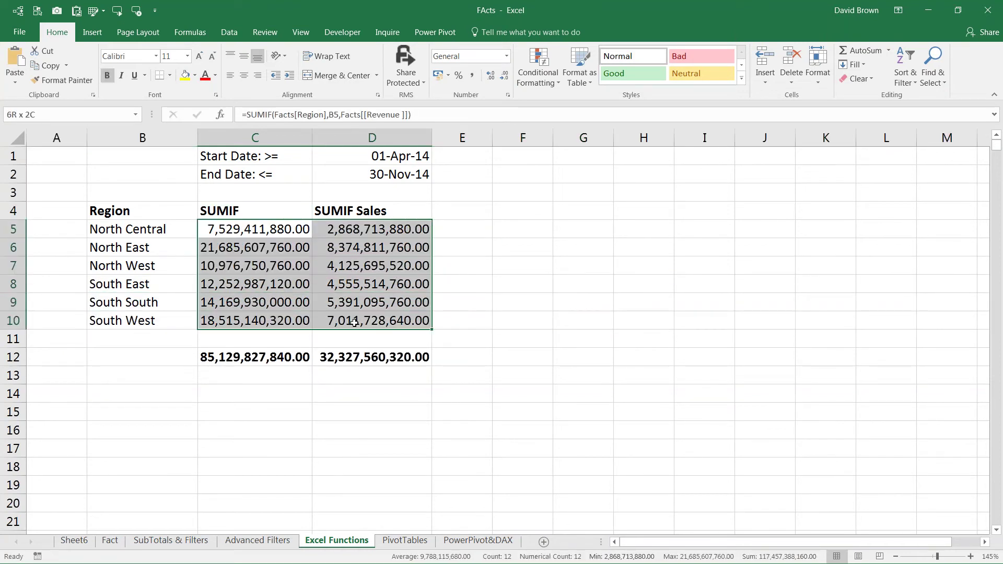
click(252, 228)
drag(252, 228, 253, 321)
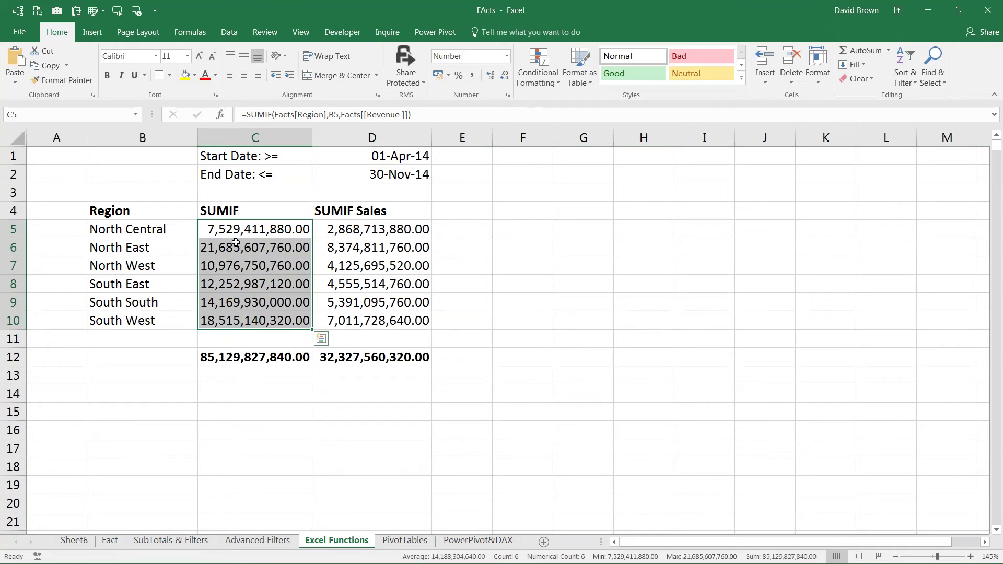
drag(241, 209, 260, 331)
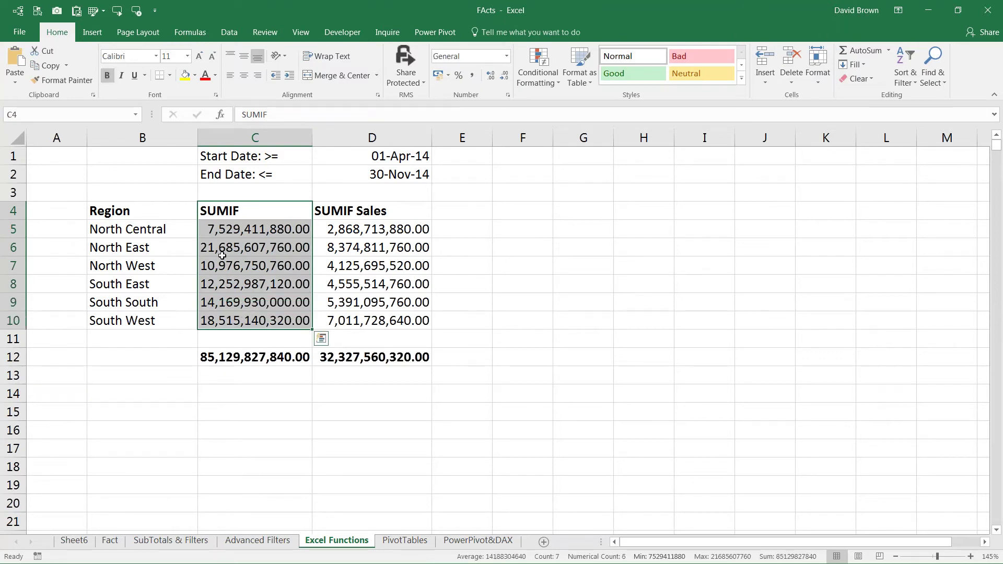
click(215, 207)
drag(298, 204, 388, 207)
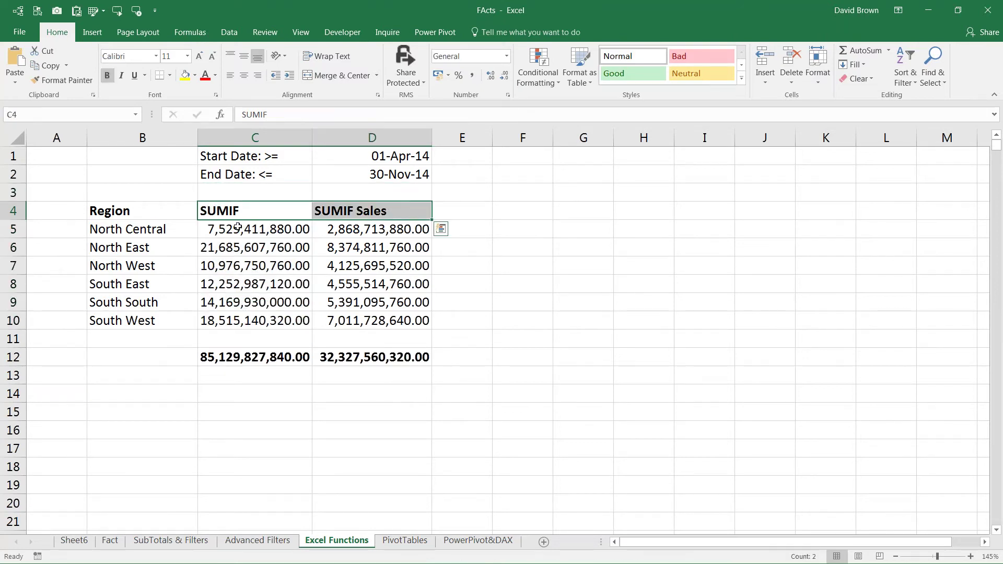
click(254, 137)
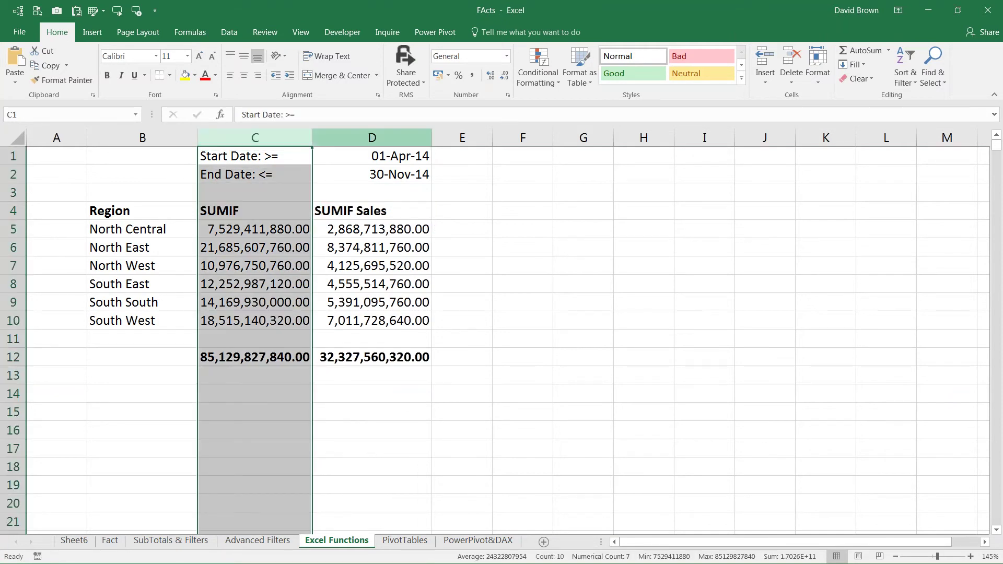
click(371, 138)
click(289, 158)
drag(289, 158, 362, 180)
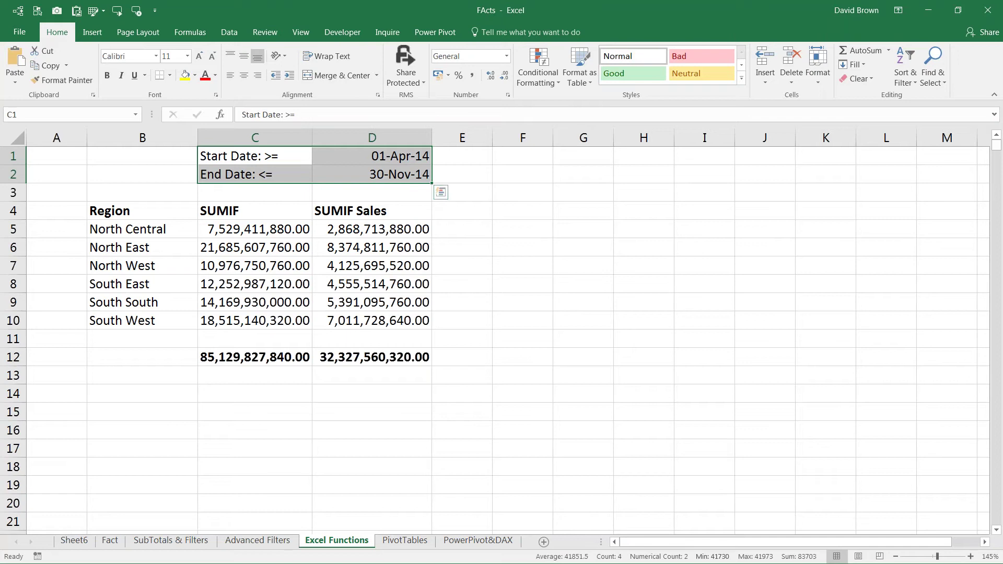
Try 21-Oct-14 as the D2 end date, check the SUMIFS results, then go to Sheet6.
click(362, 157)
click(371, 175)
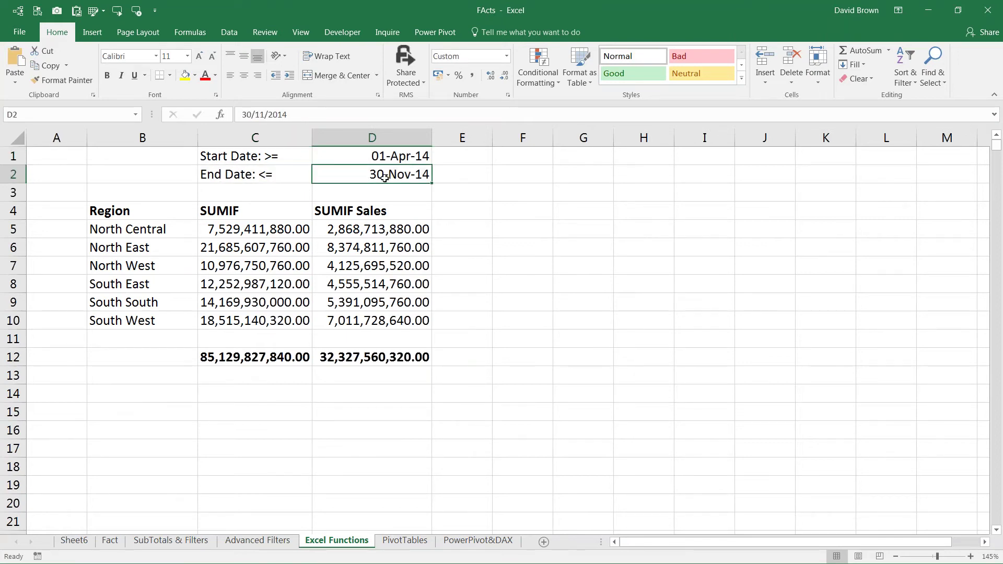
key(F2)
text(21 o)
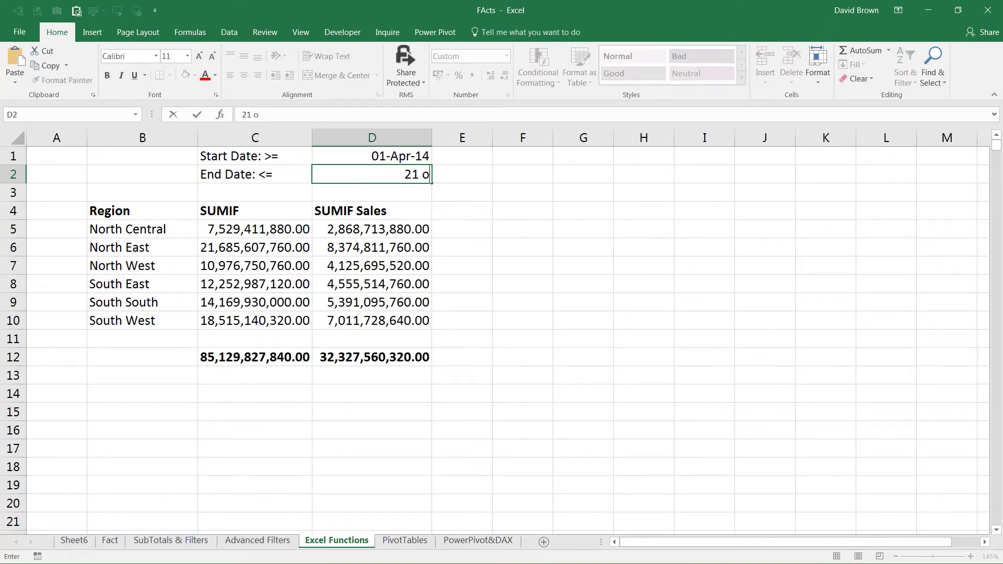
text(ct 201)
text(4)
key(Return)
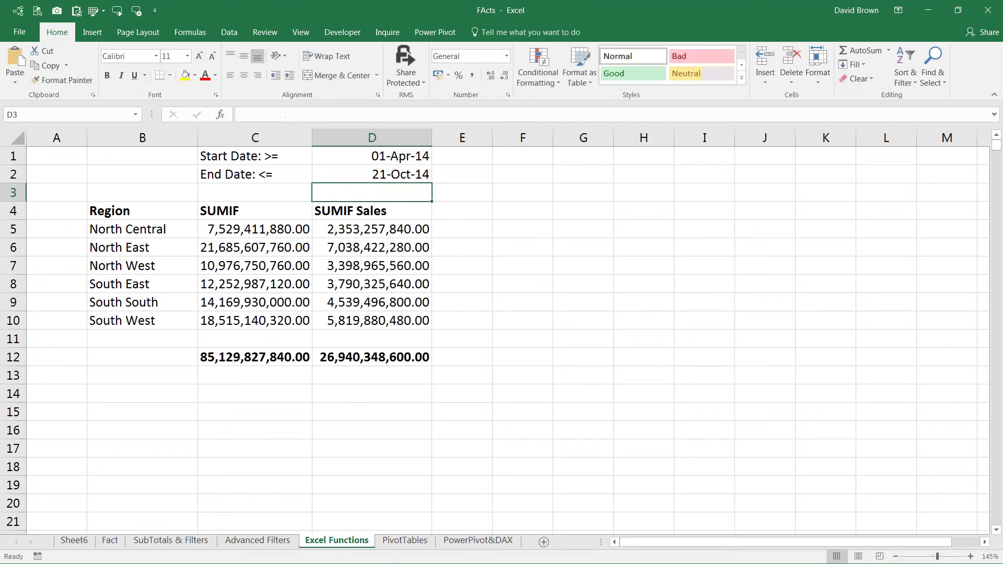
click(368, 257)
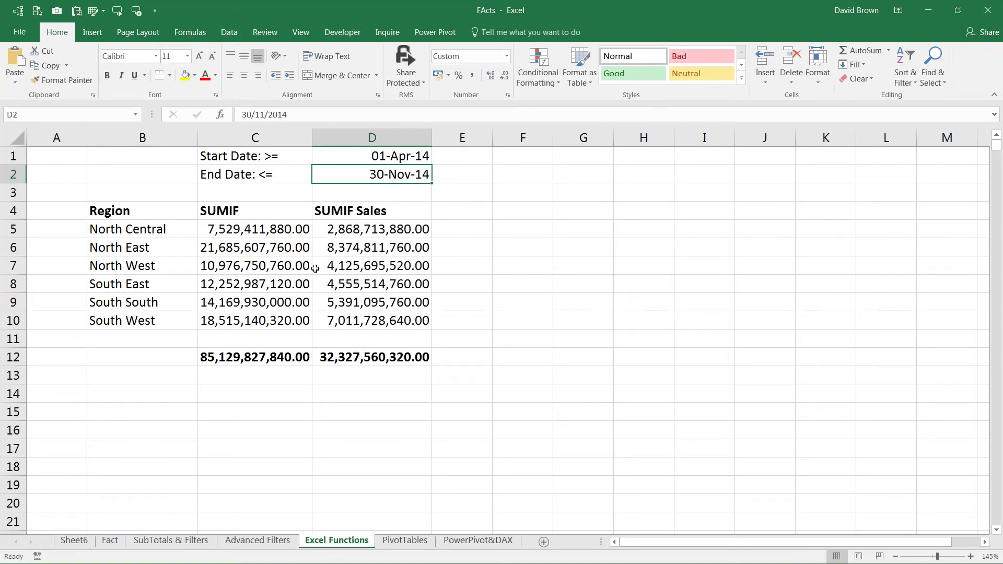
click(373, 284)
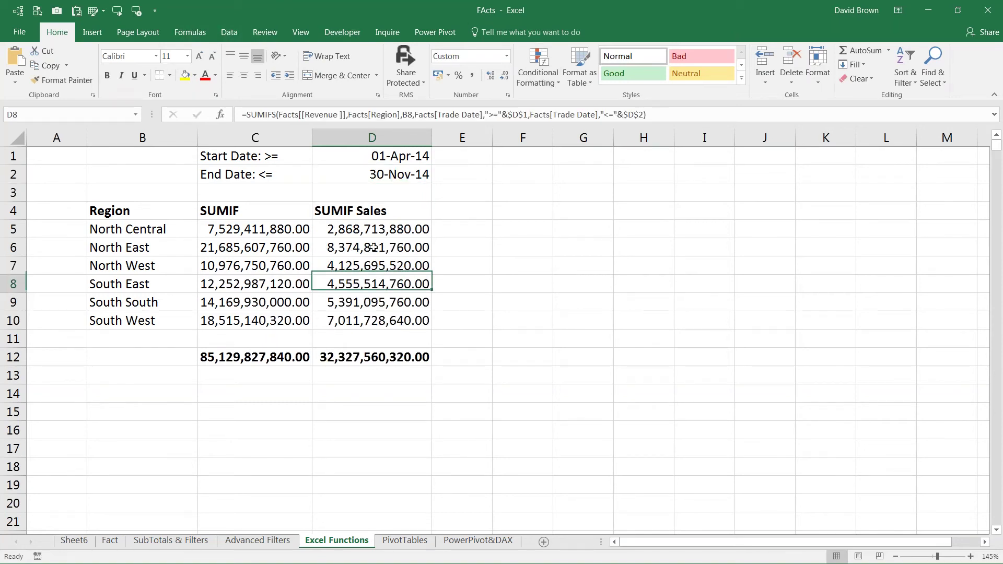
click(381, 157)
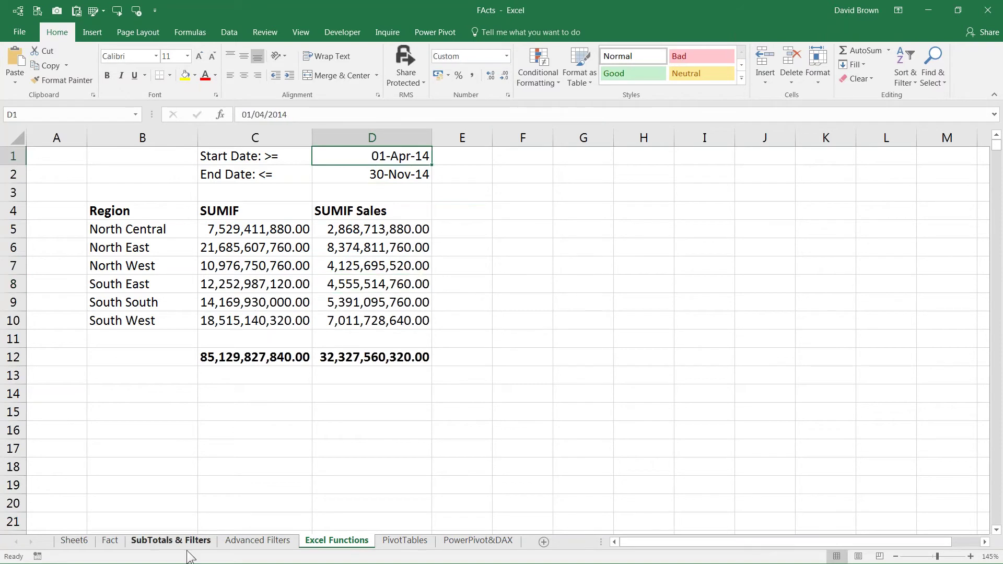
click(74, 541)
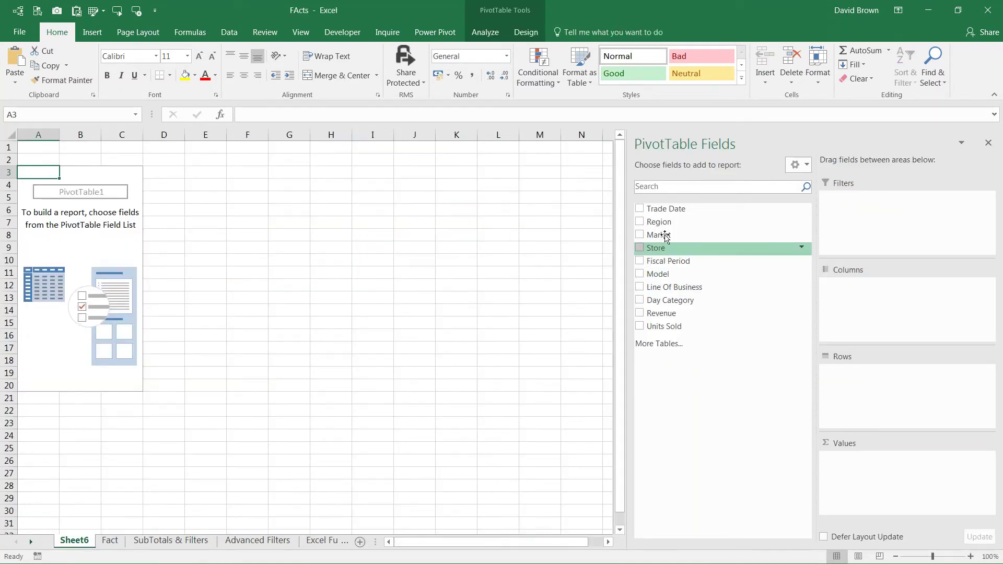
Put Region in Rows and Revenue in Values, then select the revenue figures through Grand Total.
drag(667, 221, 854, 385)
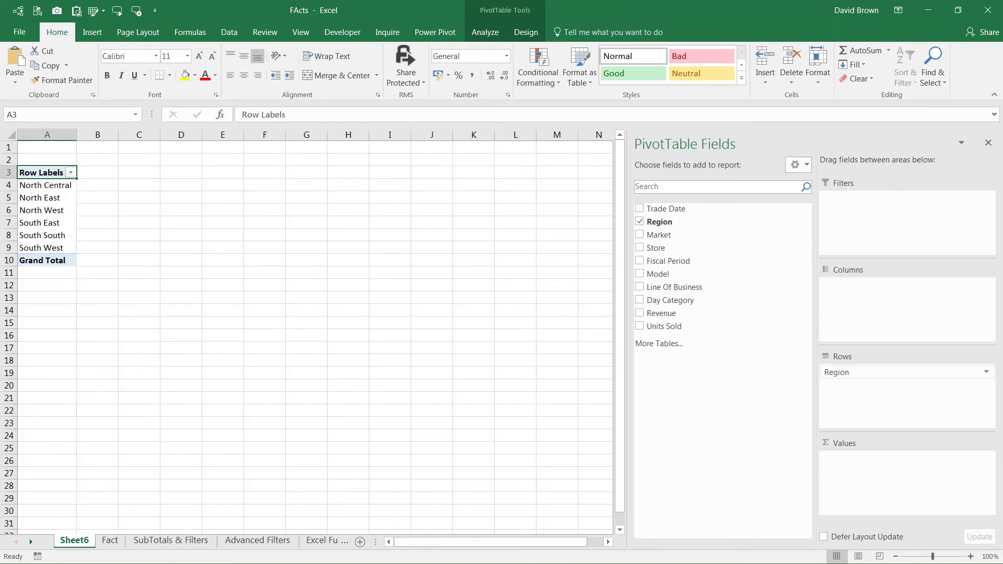
scroll(307, 331, up, 1)
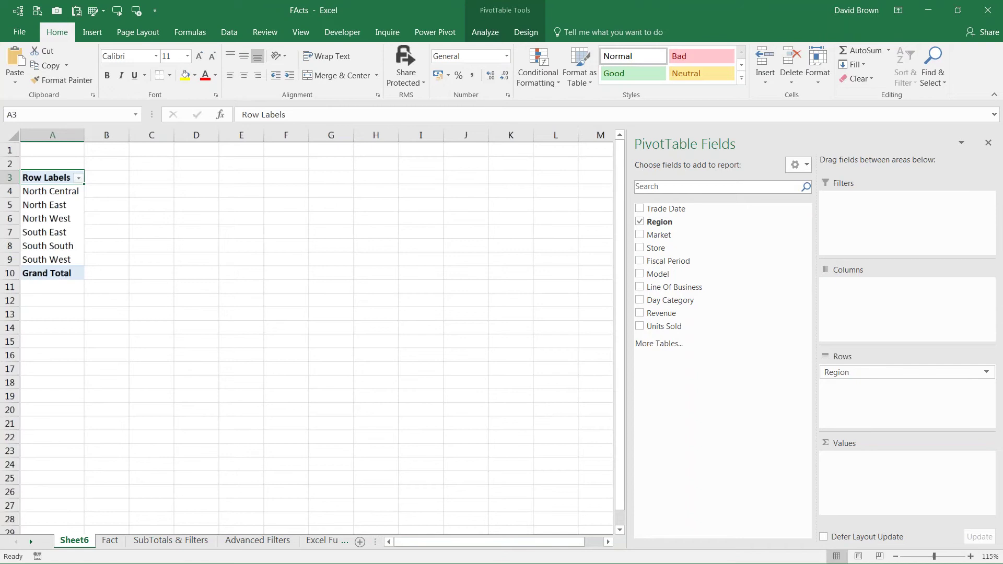
scroll(307, 331, up, 2)
scroll(68, 228, up, 3)
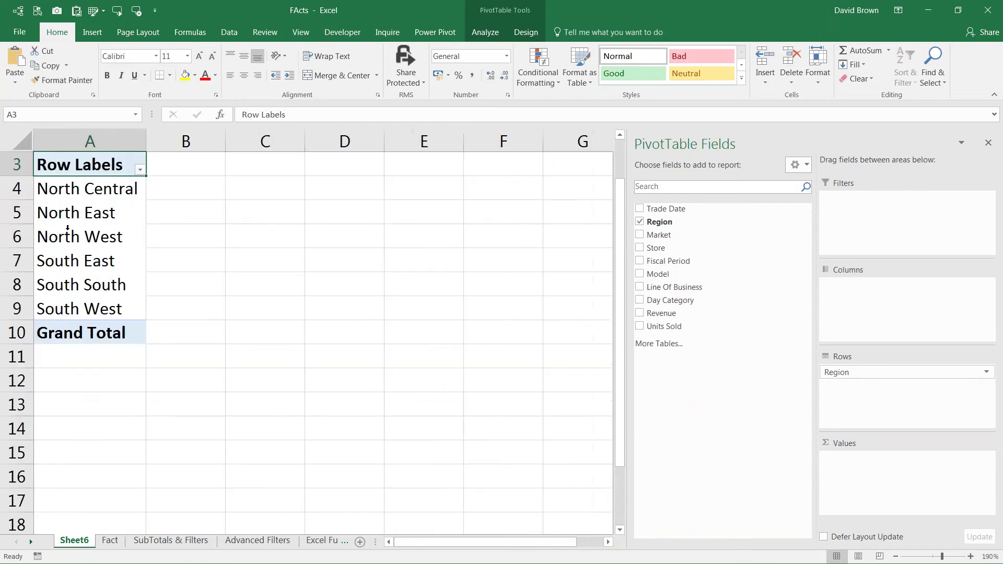
scroll(68, 228, up, 1)
drag(68, 228, 99, 365)
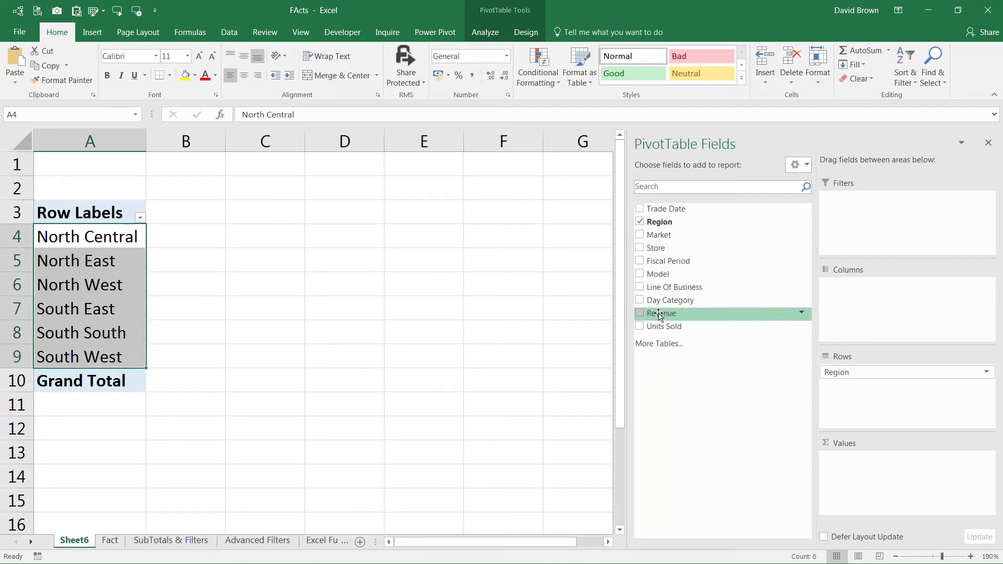
drag(662, 315, 854, 455)
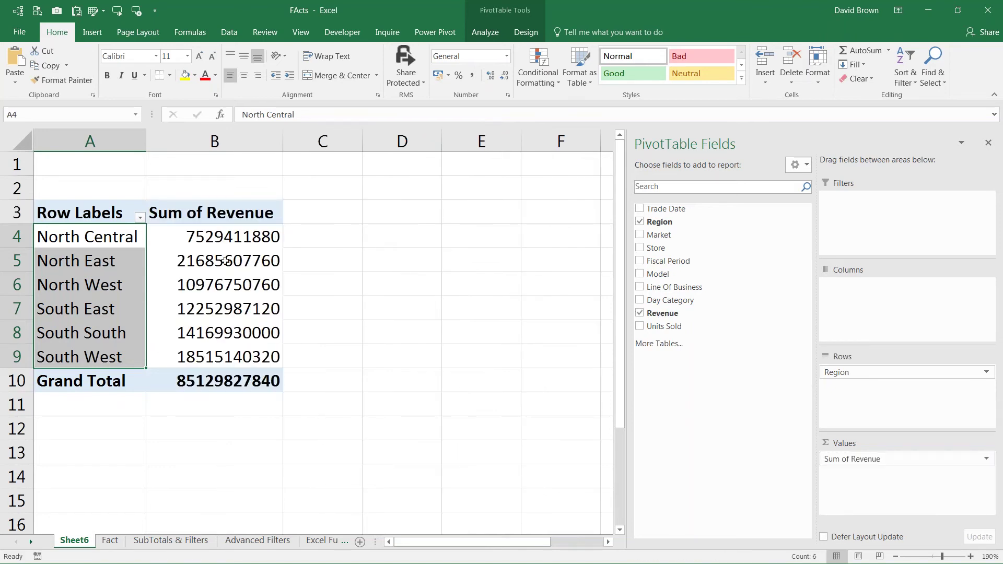
drag(232, 242, 221, 294)
drag(219, 321, 221, 382)
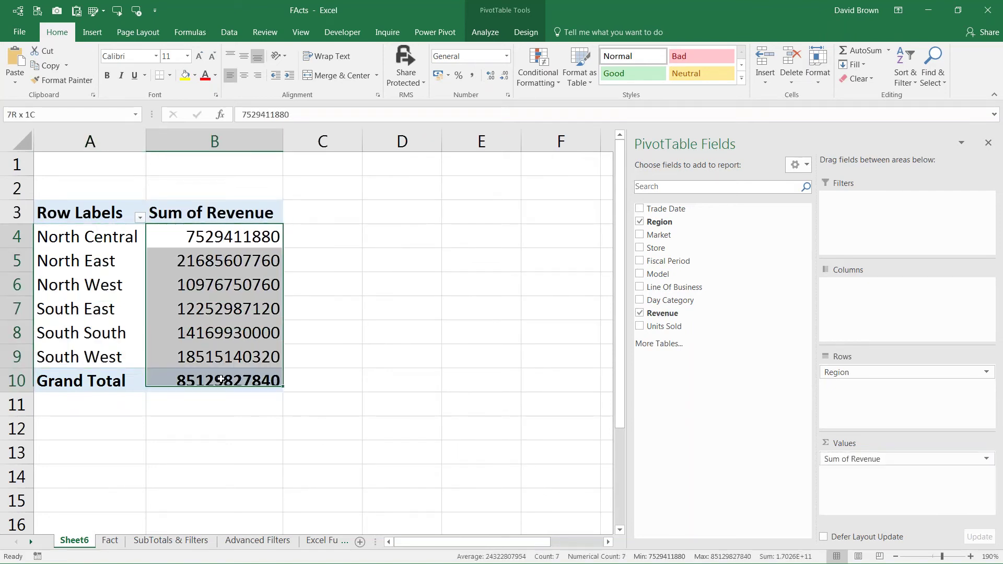
Format the Sum of Revenue values with thousands separators and two decimals, then review the region labels.
key(ctrl+shift+1)
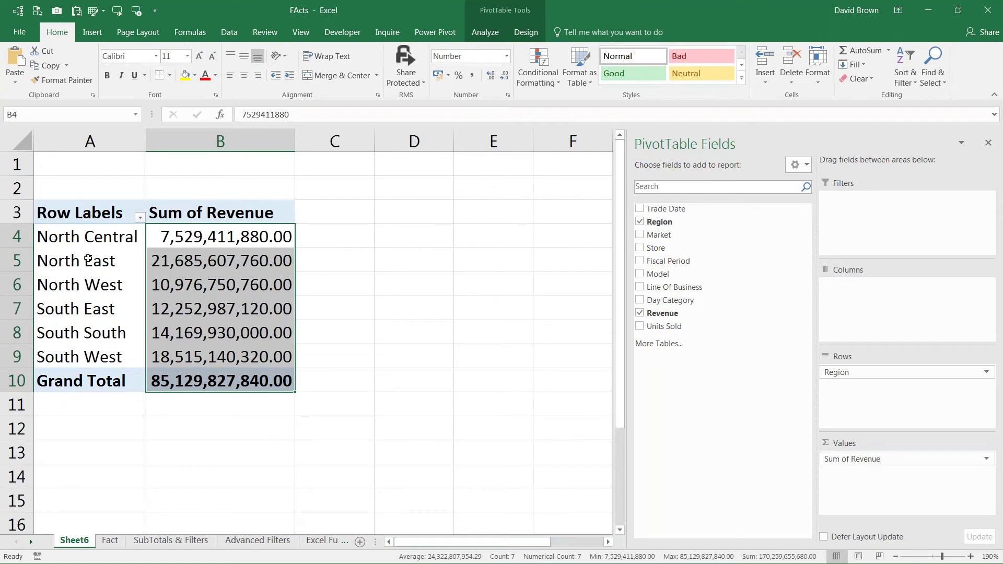
drag(115, 237, 112, 352)
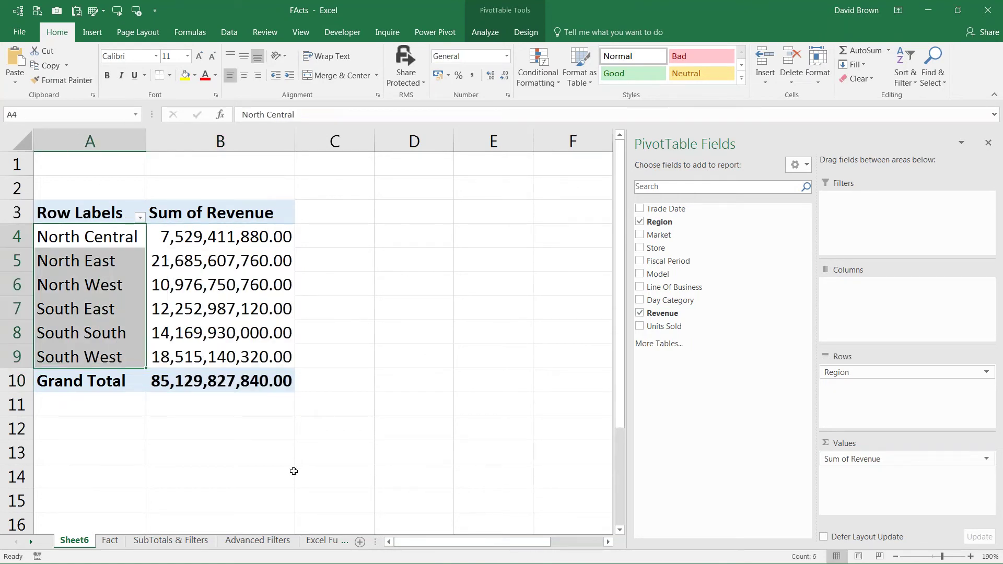
drag(98, 240, 78, 347)
click(89, 237)
click(108, 264)
drag(89, 237, 89, 356)
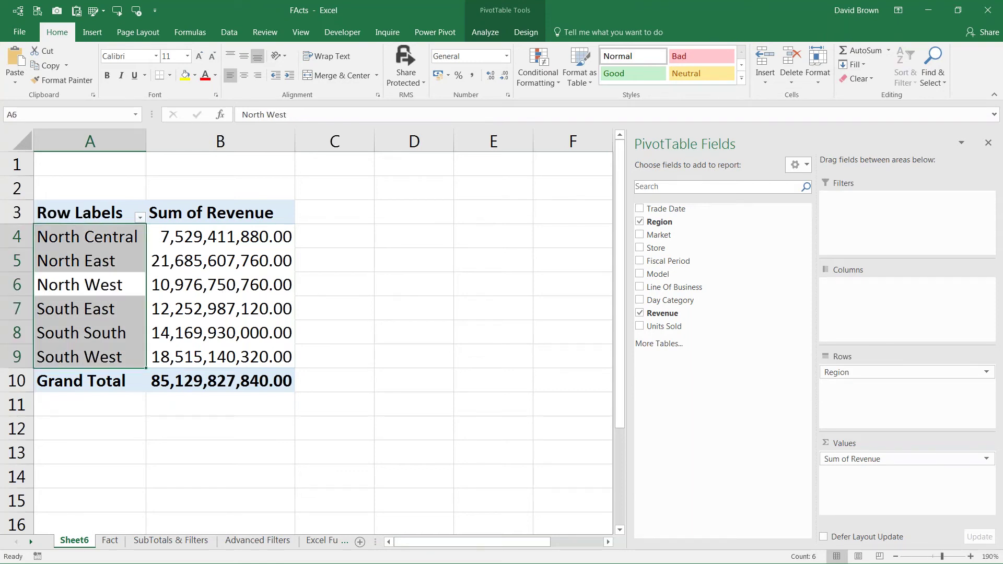
click(168, 240)
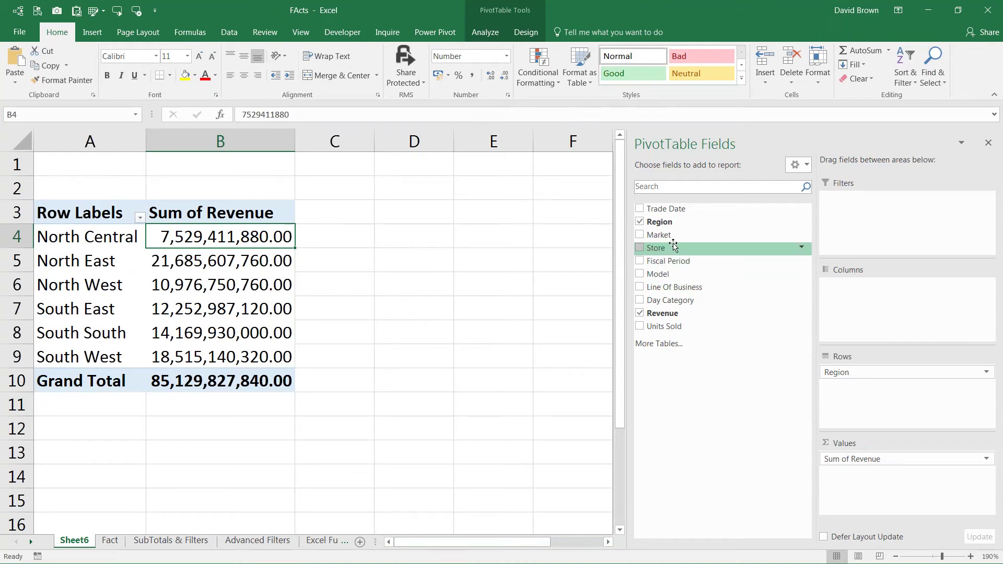
Add Model as PivotTable columns and inspect each region's revenue by model.
drag(672, 274, 872, 311)
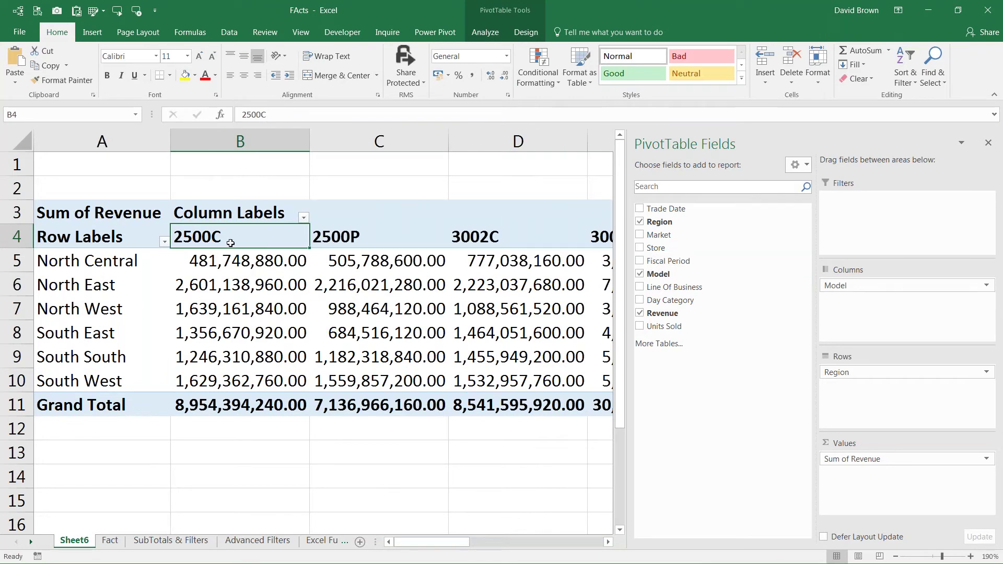
click(103, 261)
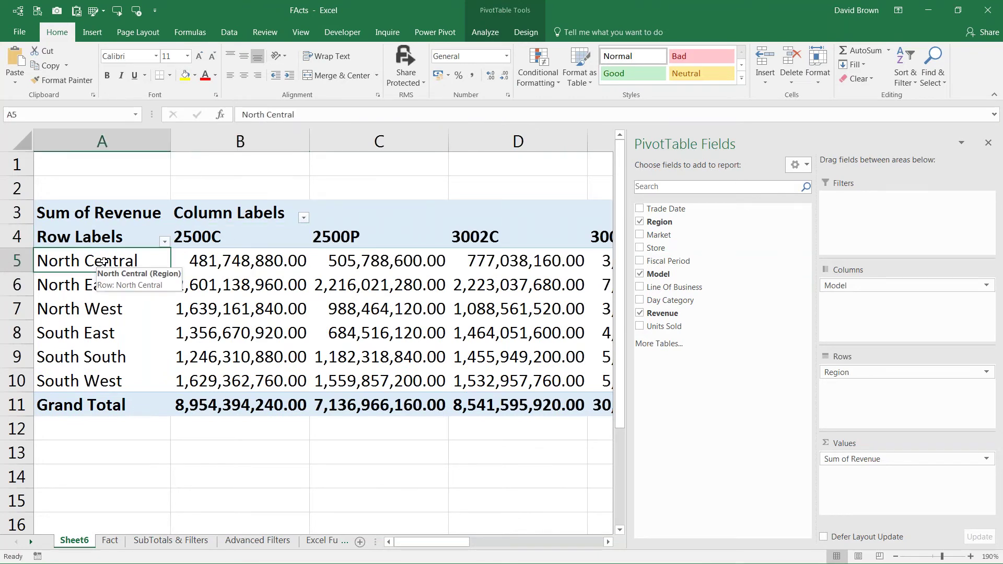
drag(103, 262, 609, 261)
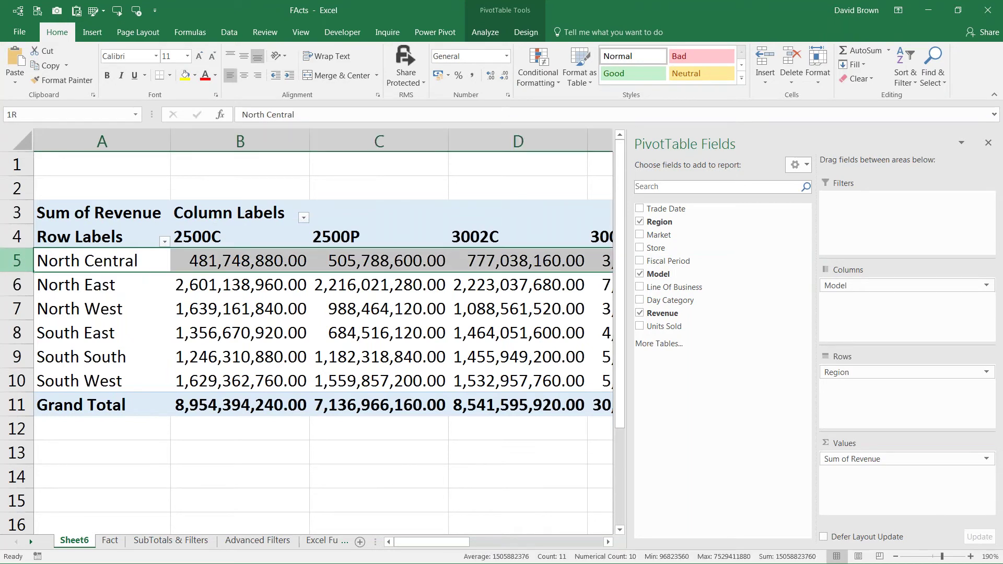
click(79, 285)
click(78, 308)
click(78, 333)
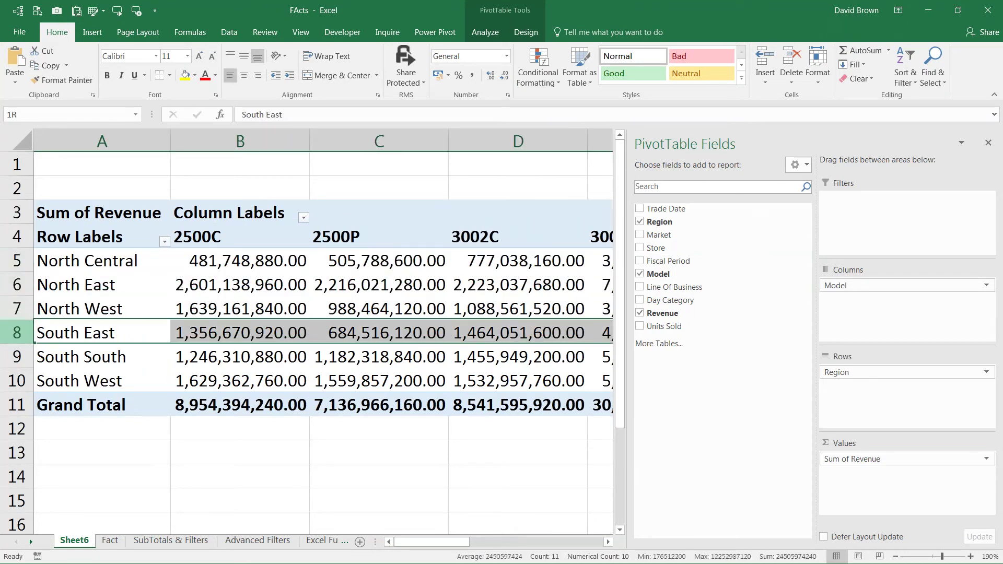
click(240, 141)
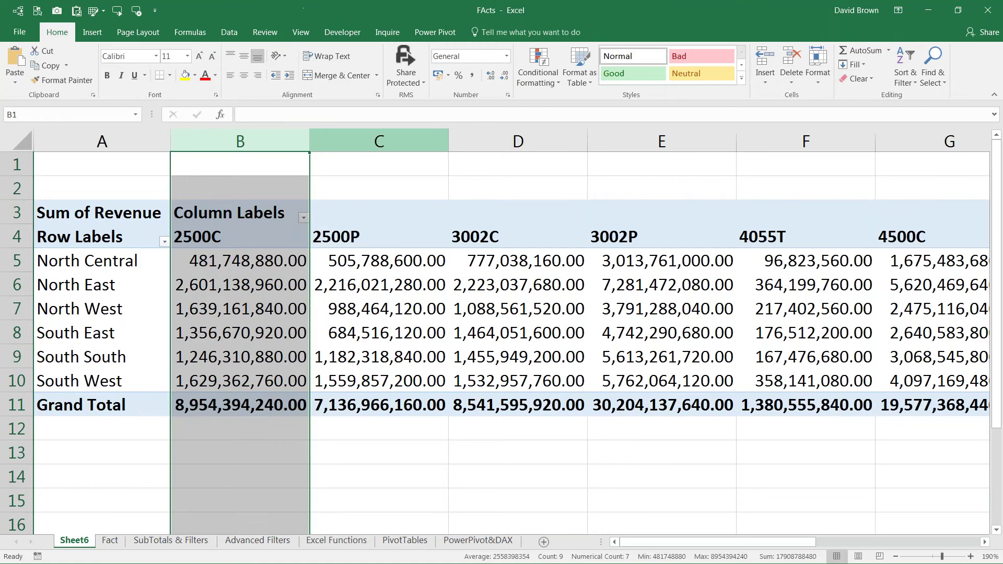
click(379, 141)
click(261, 285)
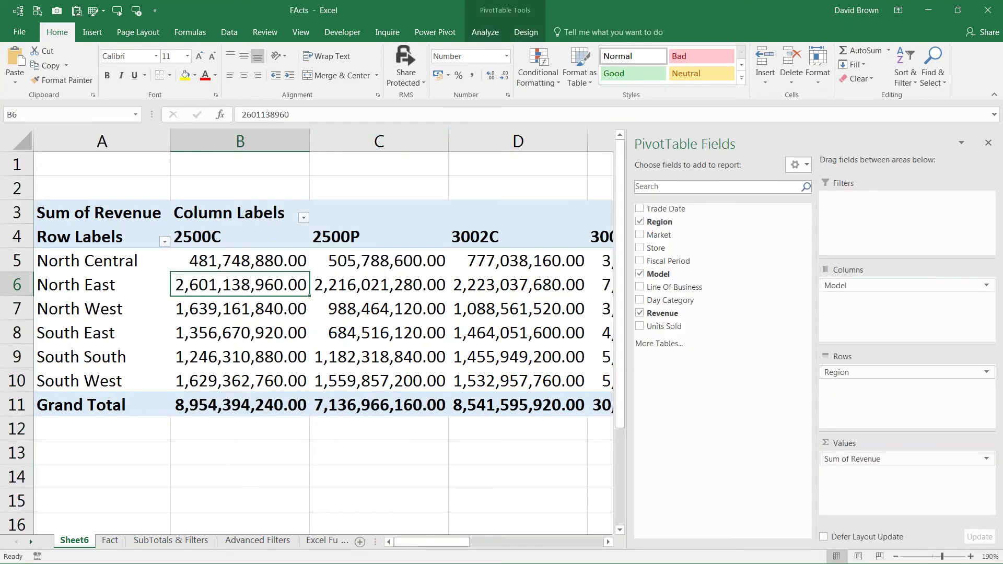
Move Model to the rows and copy the nine model codes in A5:A13.
mouse_move(902, 286)
mouse_down()
mouse_move(895, 380)
mouse_move(898, 287)
mouse_up()
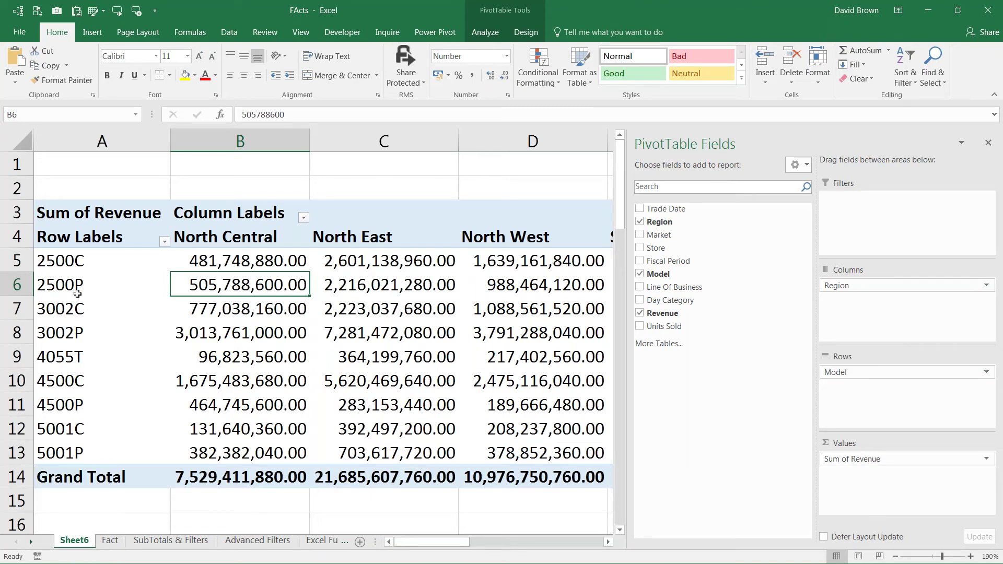
click(67, 261)
drag(65, 282, 58, 444)
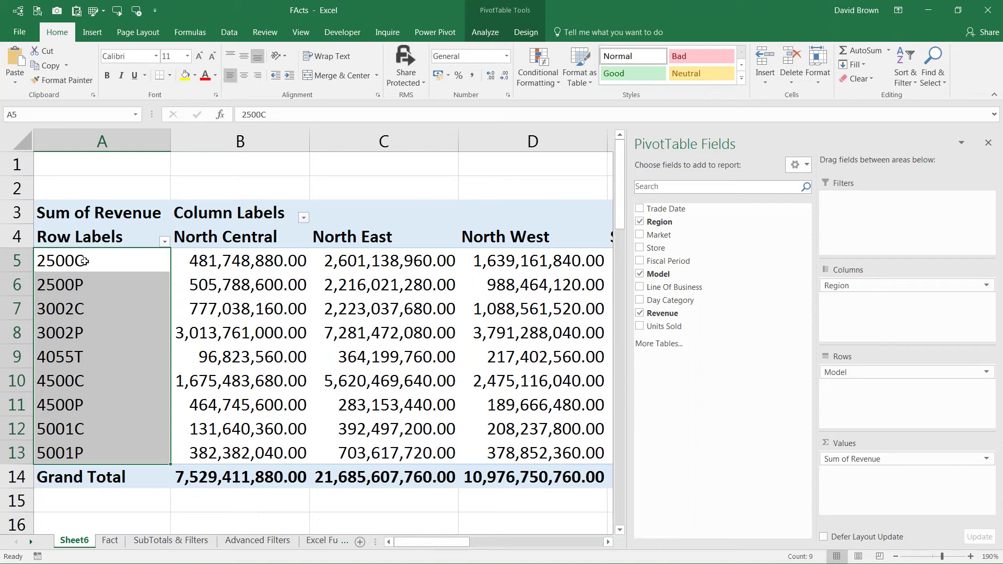
key(shift+Up)
key(shift+Up)
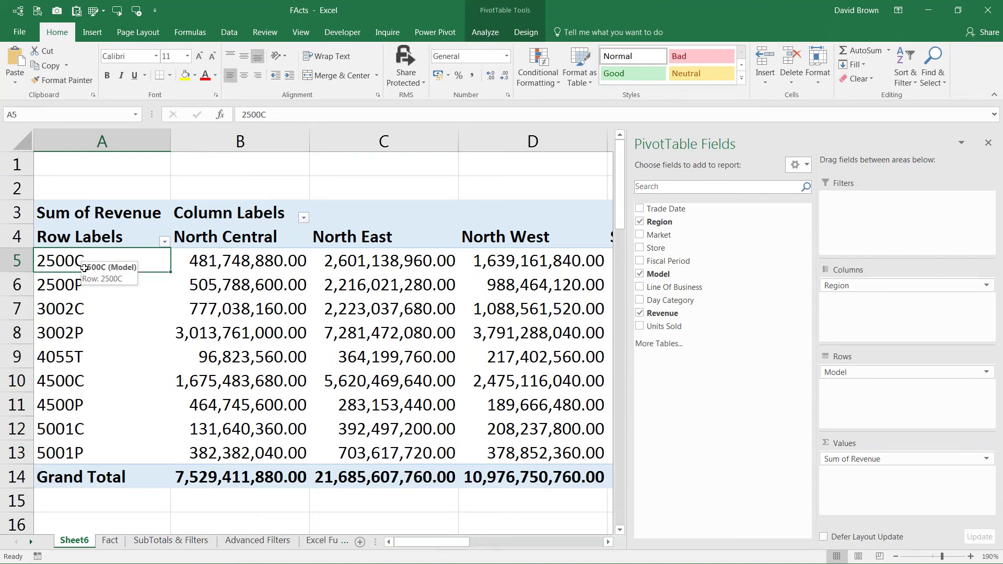
key(shift+Down)
key(shift+Down)
key(ctrl+c)
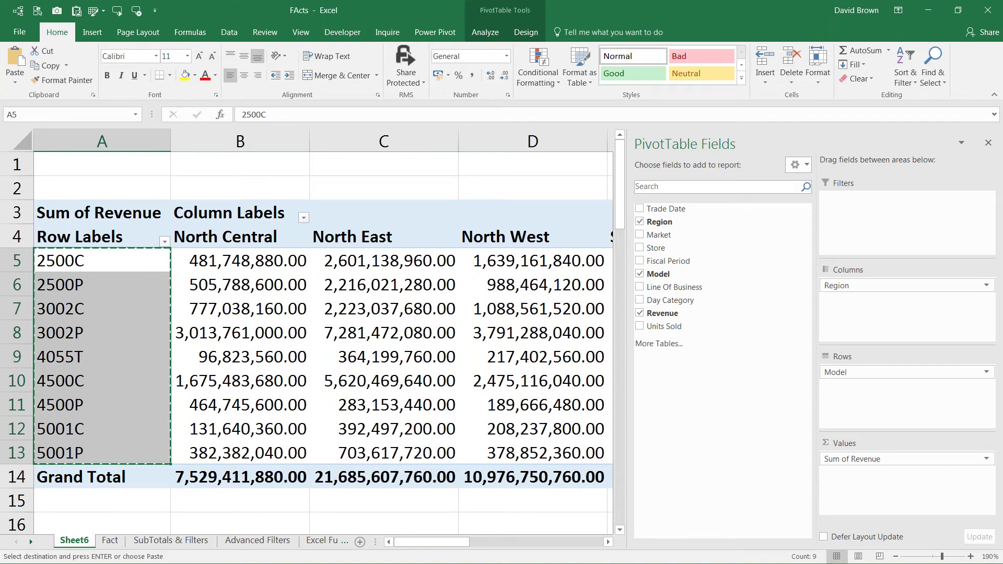
Paste the model codes as values into Fact column O, shifted down one row.
click(110, 543)
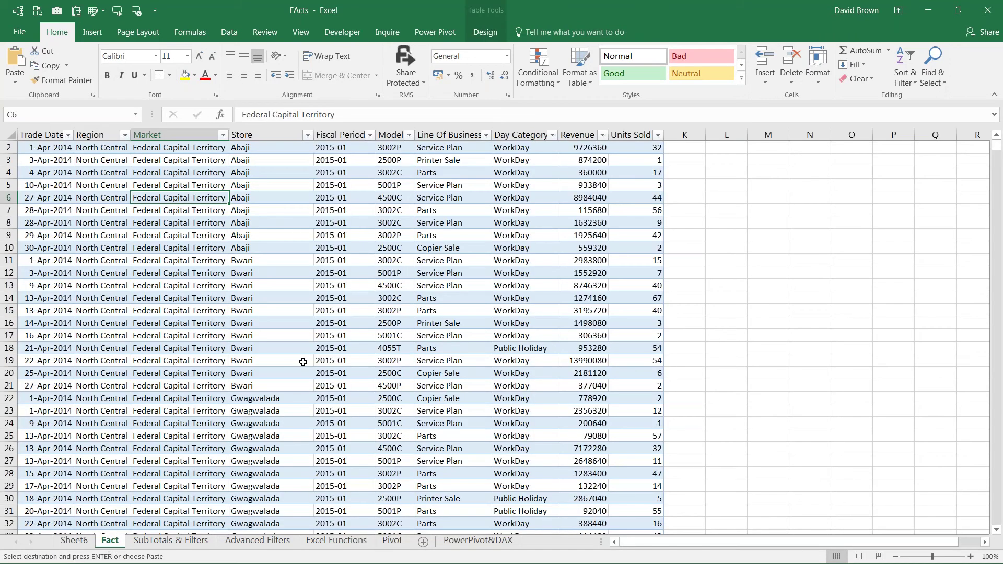
scroll(391, 351, up, 1)
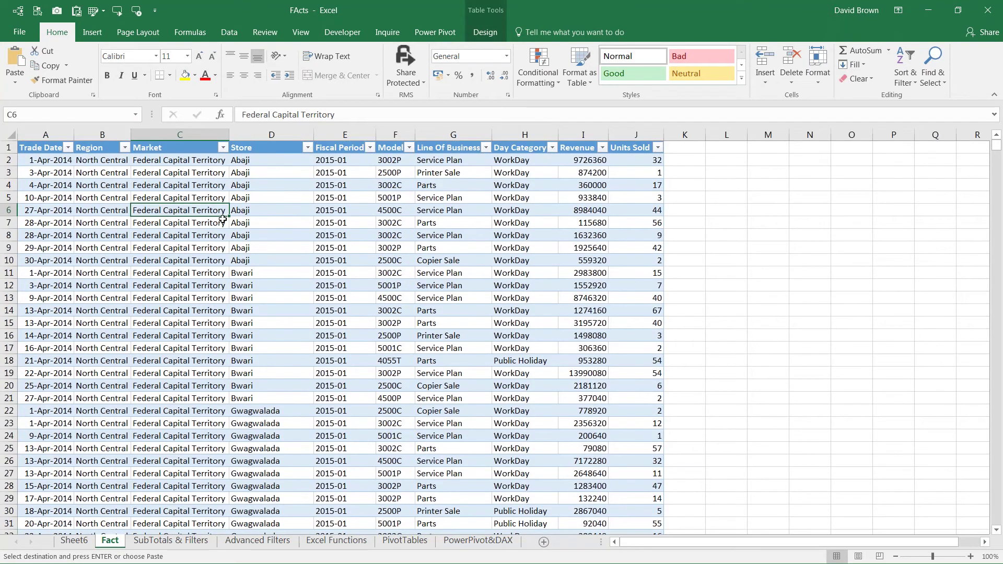
key(Right)
key(Right)
key(Right)
key(Right)
key(Right)
key(Right)
key(Right)
key(Right)
key(Right)
key(Right)
key(Right)
key(Right)
key(Up)
key(Up)
key(Up)
key(Up)
key(Up)
key(alt+e)
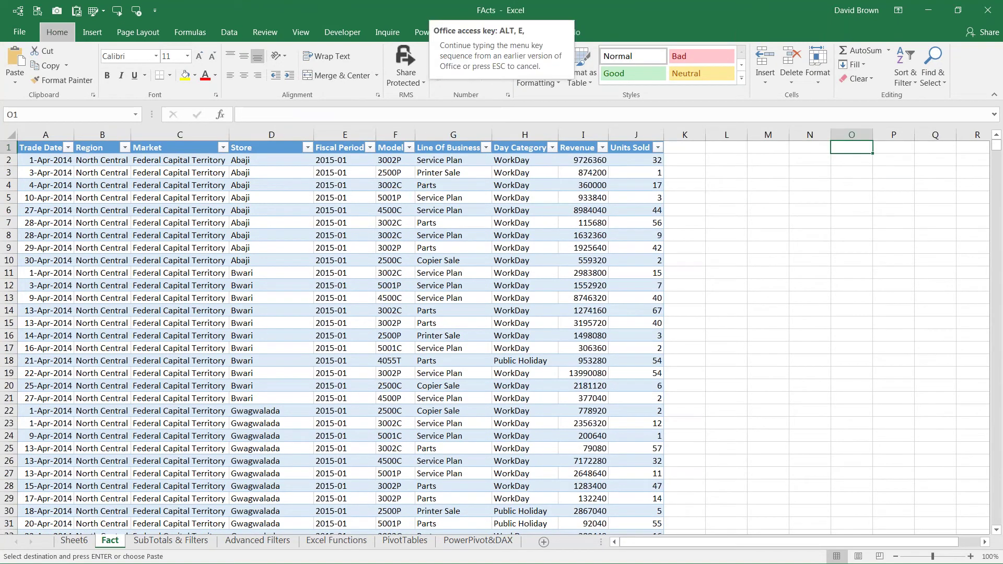
key(s)
key(e)
key(Return)
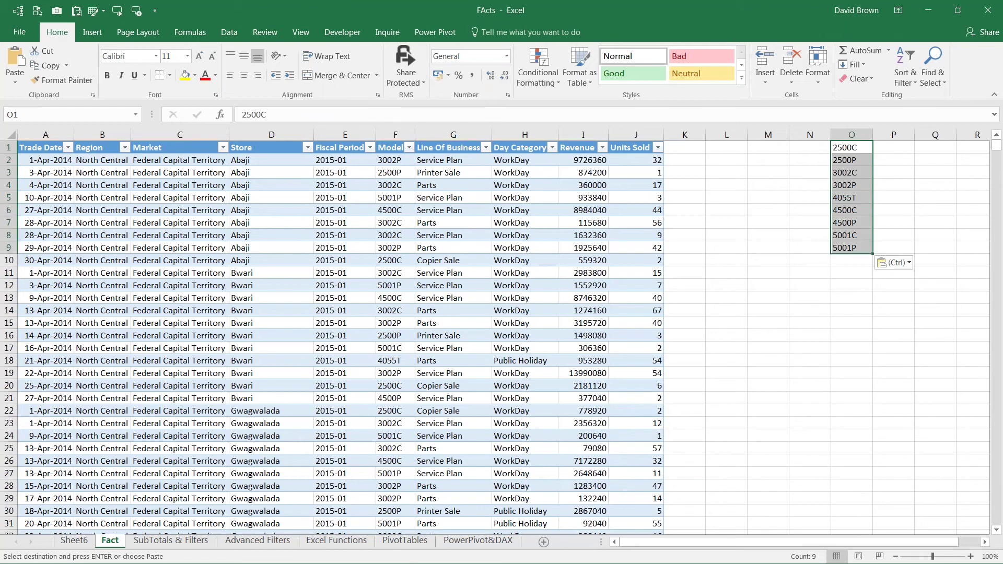
key(ctrl+shift+plus)
key(Return)
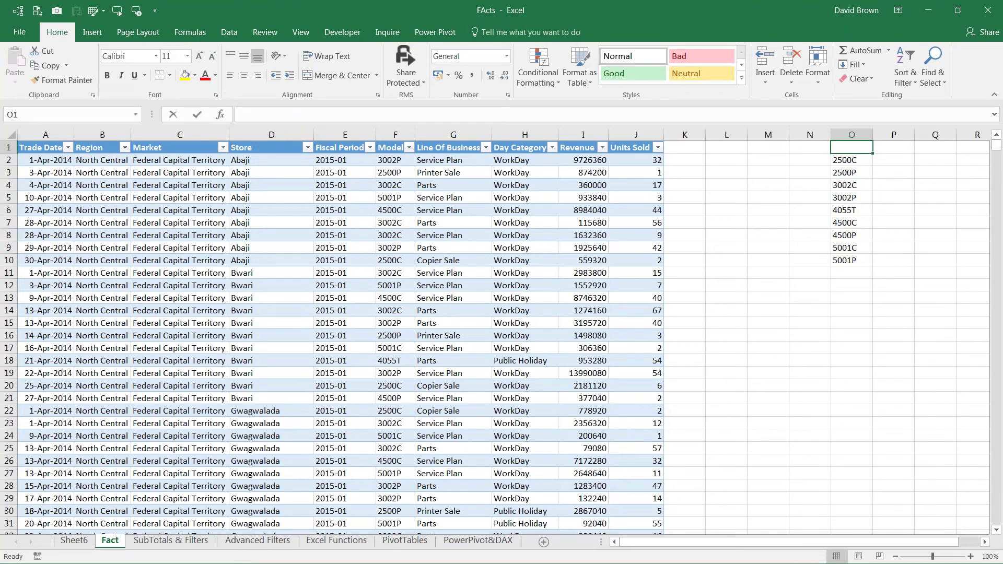
Add bold headers 'Model Code' and 'Manager Name' in O1:P1 and widen column O.
text(Model Code)
key(Tab)
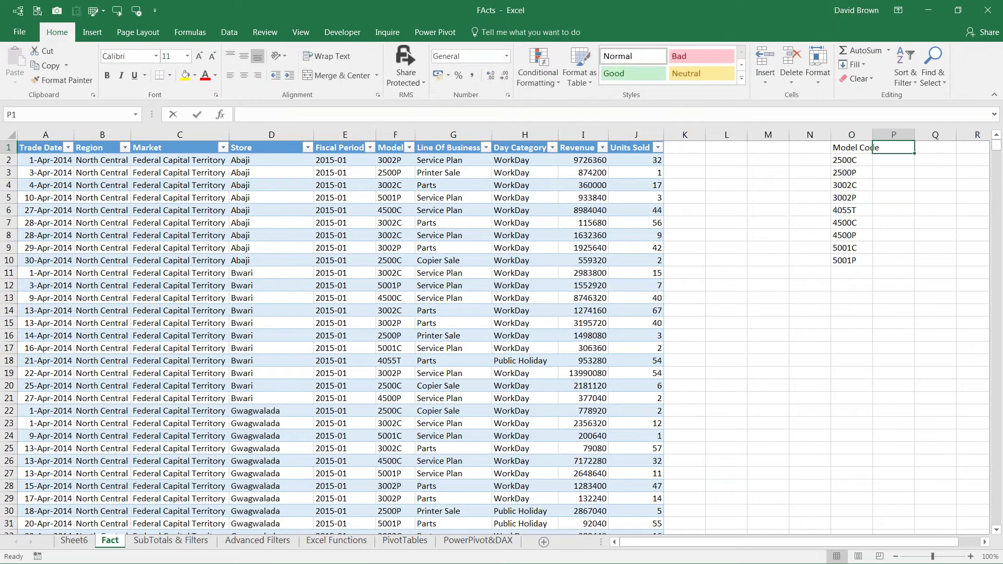
text(Manager Name)
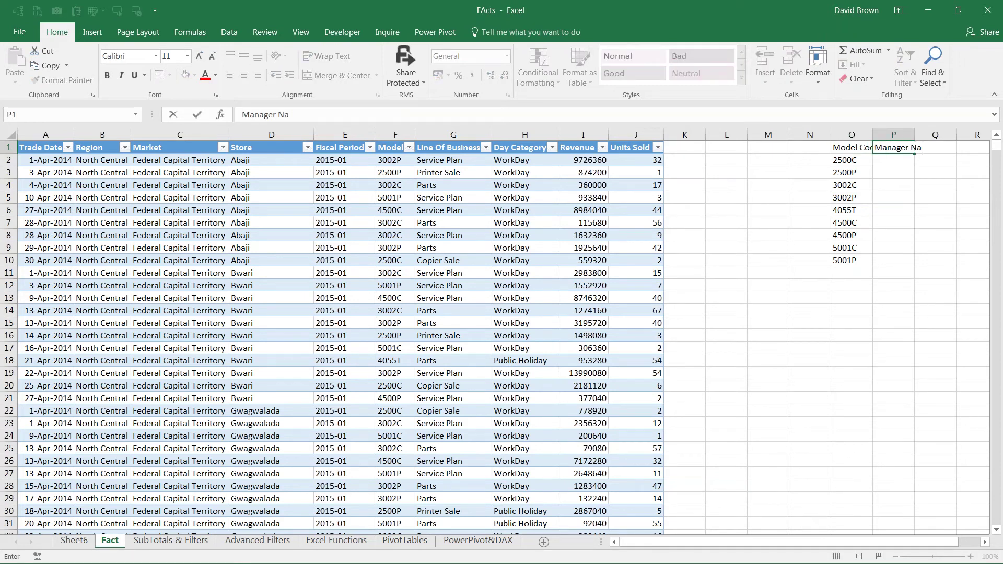
key(Tab)
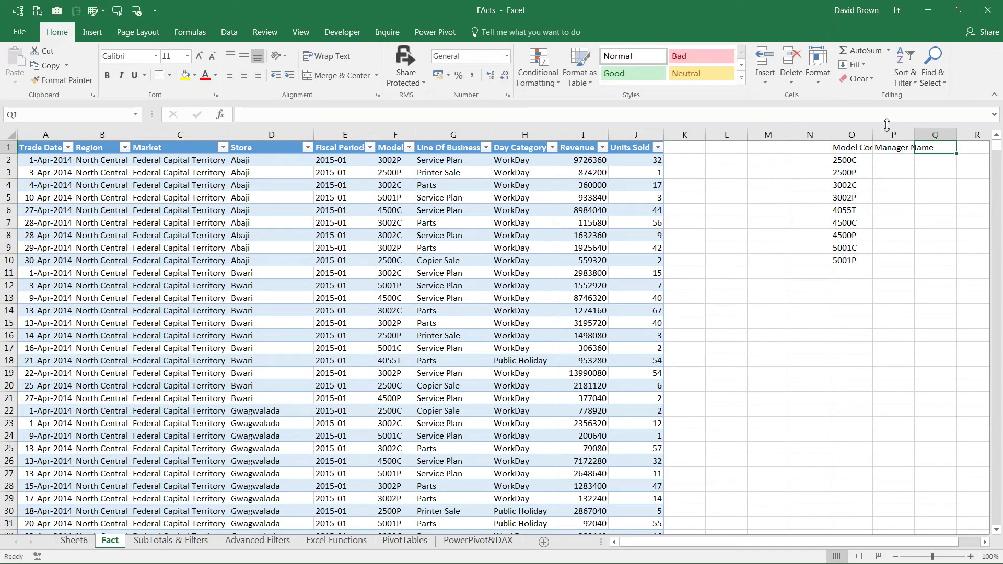
drag(872, 135, 897, 151)
key(ctrl+b)
click(899, 163)
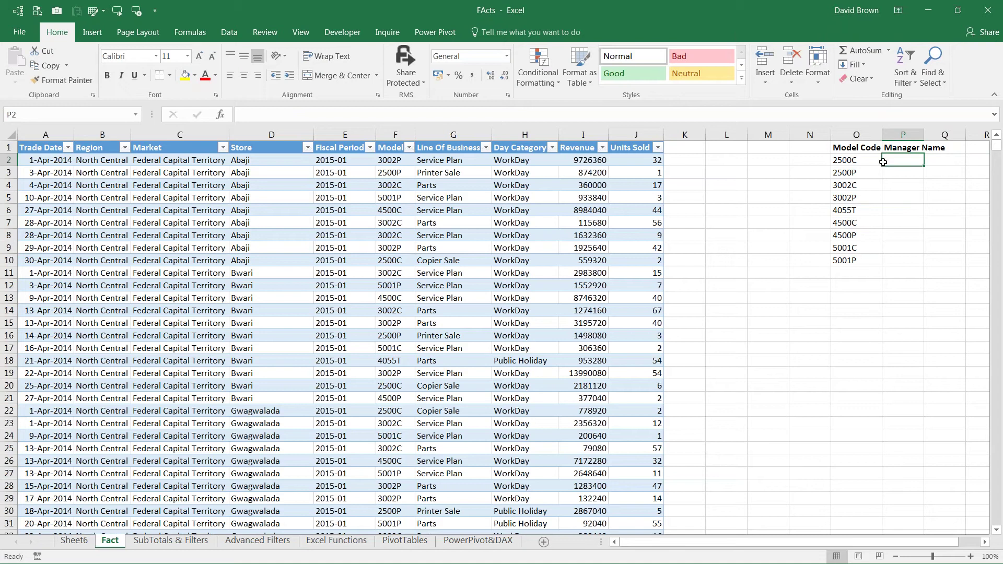
Check Excel's Custom Lists, then fill manager names down from 'Names' in P2.
key(alt+t)
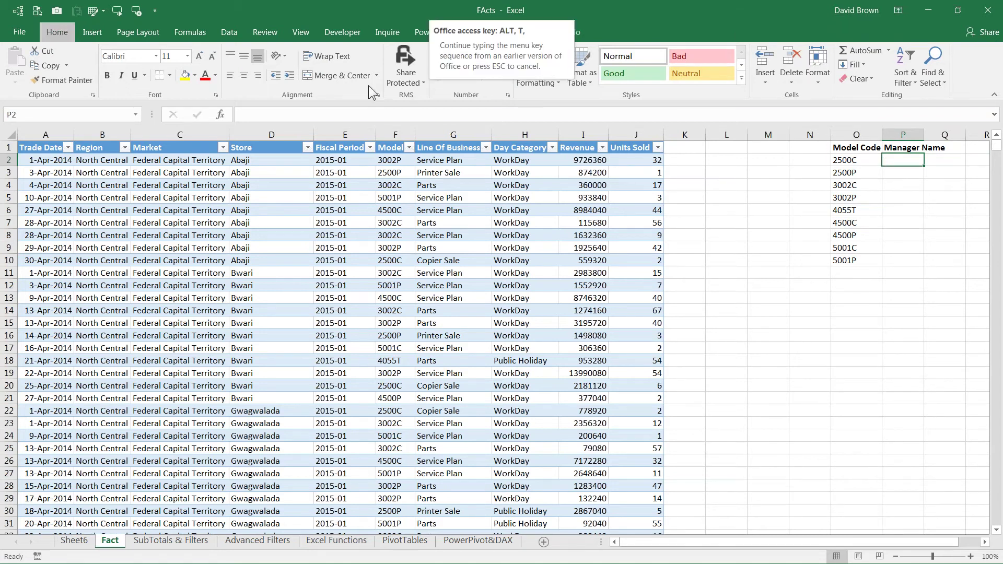
key(Escape)
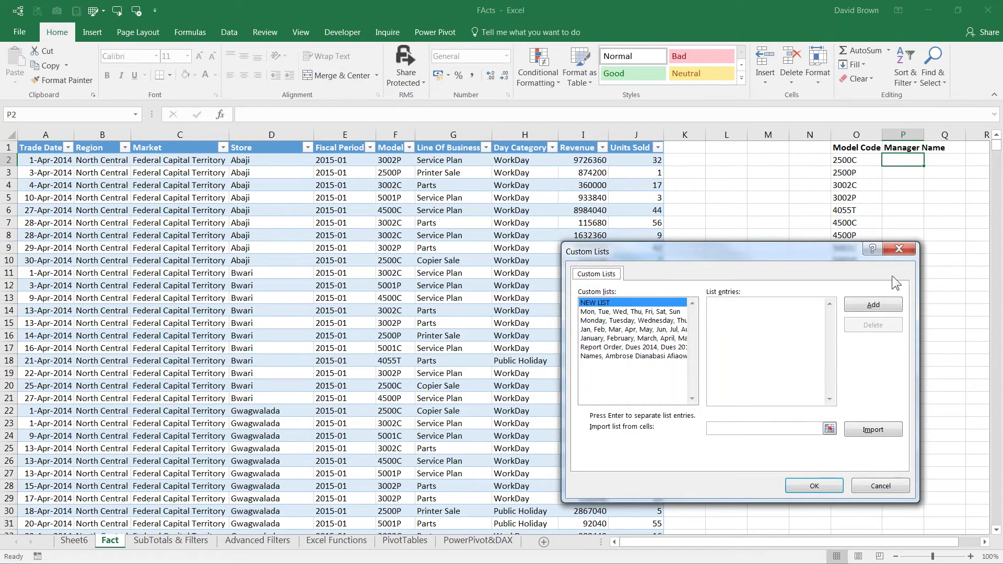
click(898, 249)
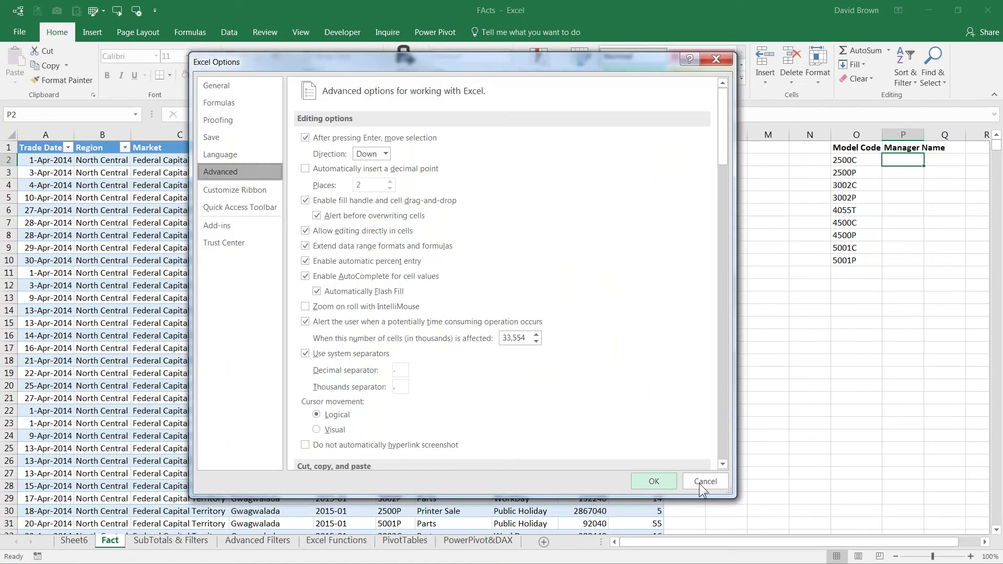
click(705, 482)
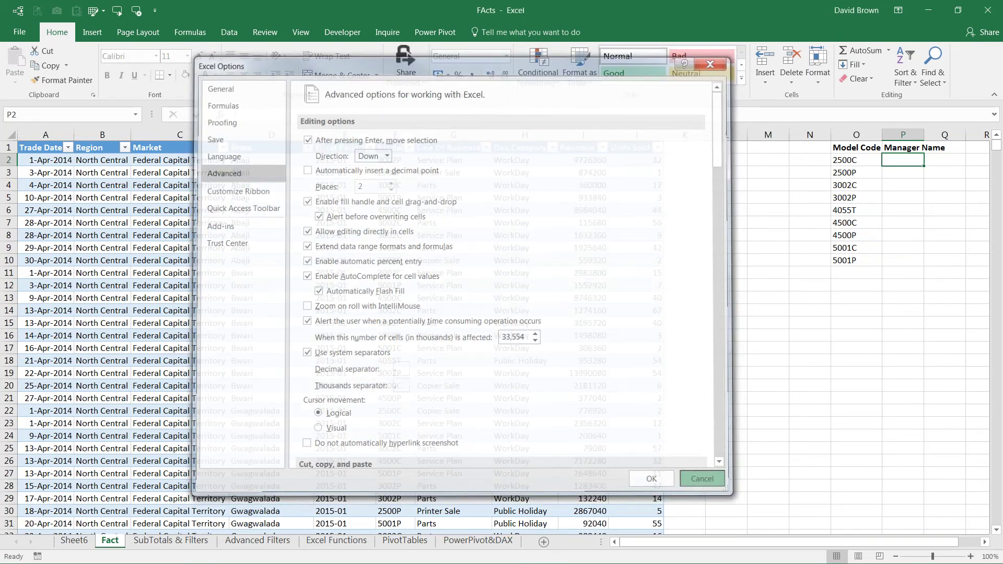
text(Names)
key(ctrl+Return)
drag(925, 167, 925, 303)
Move the filled names up one row into P2:P10 and clear the leftover entries below.
click(905, 176)
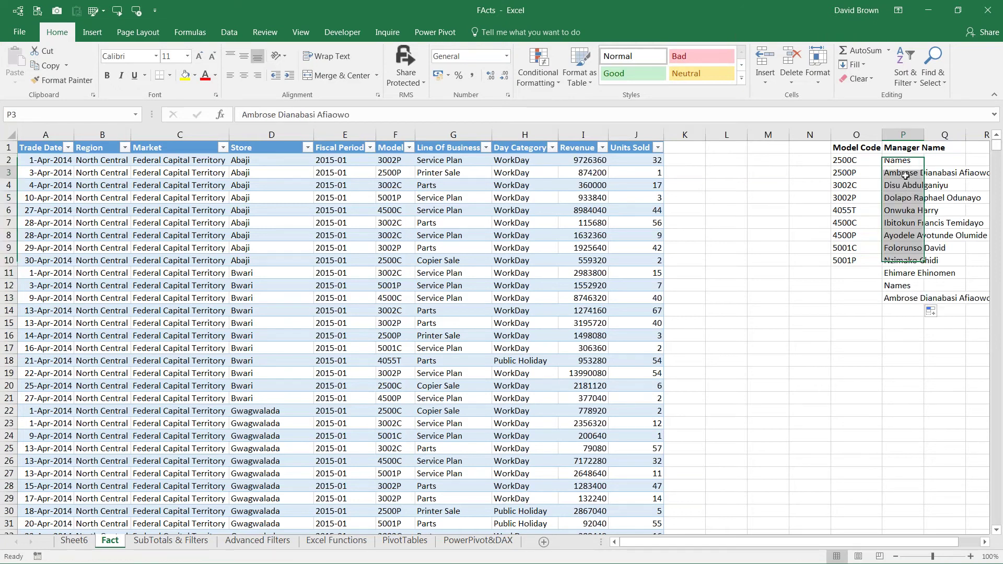
drag(906, 176, 904, 299)
key(ctrl+c)
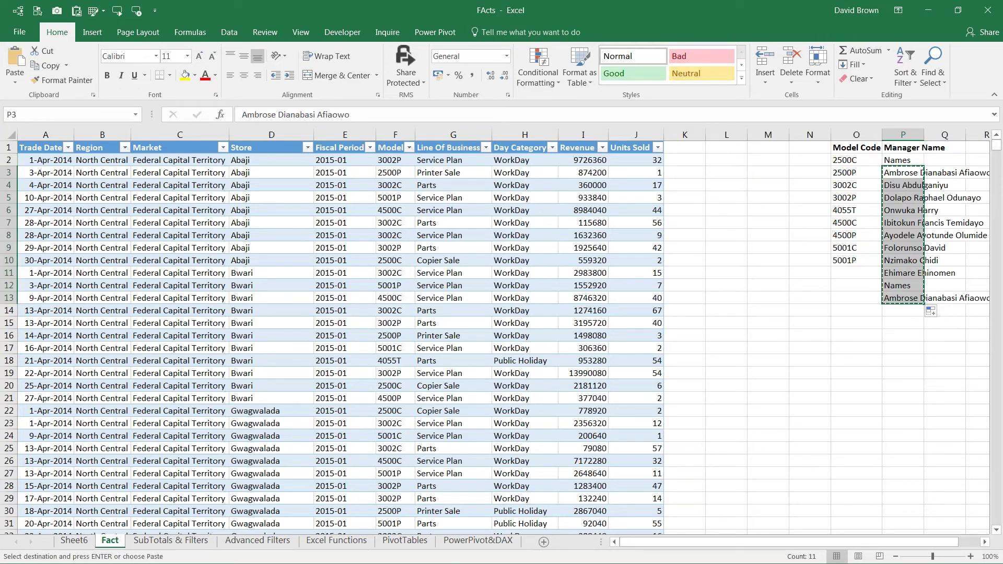
key(Up)
key(Return)
key(shift+Return)
key(Up)
key(shift+Down)
key(shift+Down)
key(Delete)
key(Up)
Widen column P to fit the full manager names.
click(856, 148)
click(923, 148)
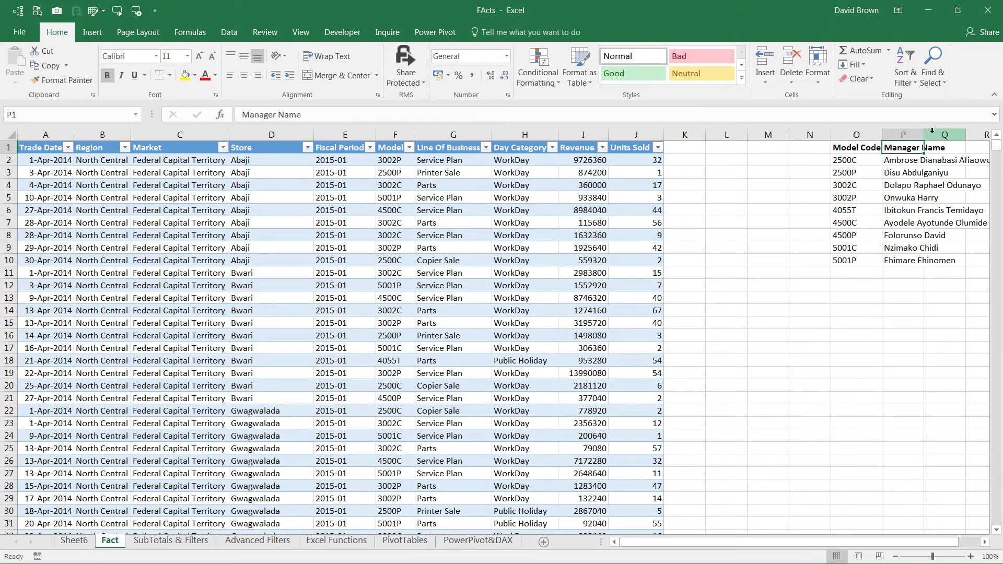
drag(923, 135, 990, 135)
key(Down)
key(Down)
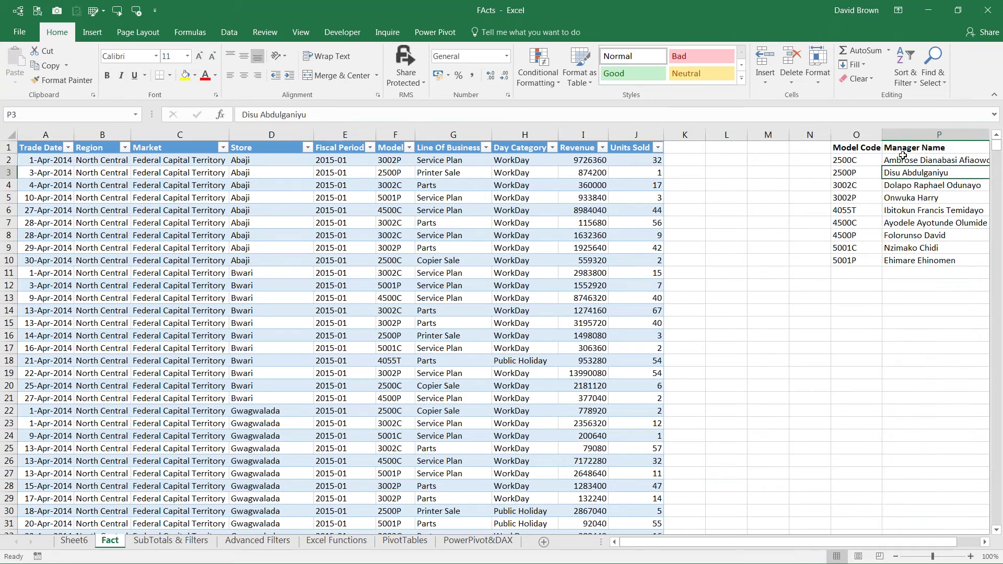
key(Right)
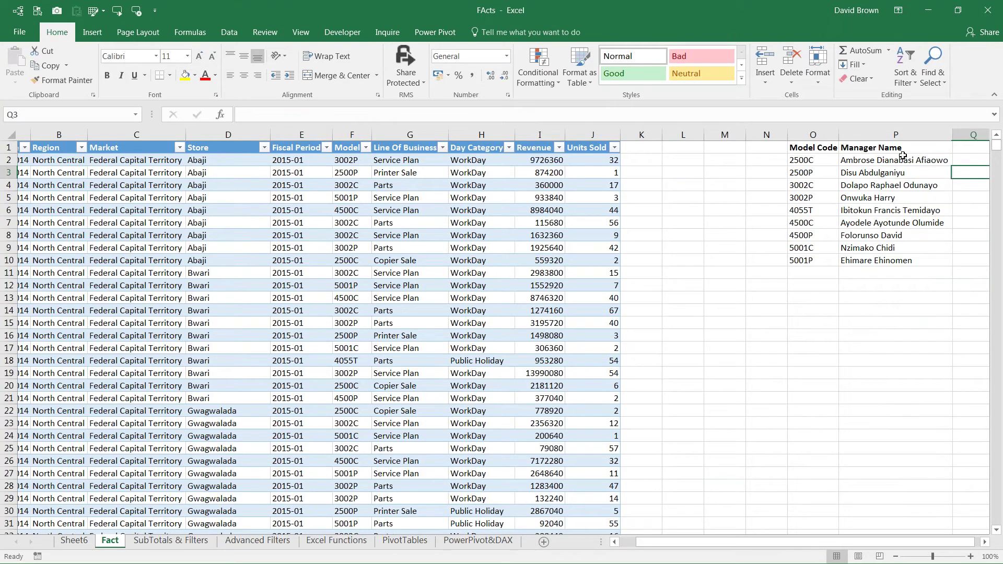
key(Left)
key(Left)
key(Up)
key(Up)
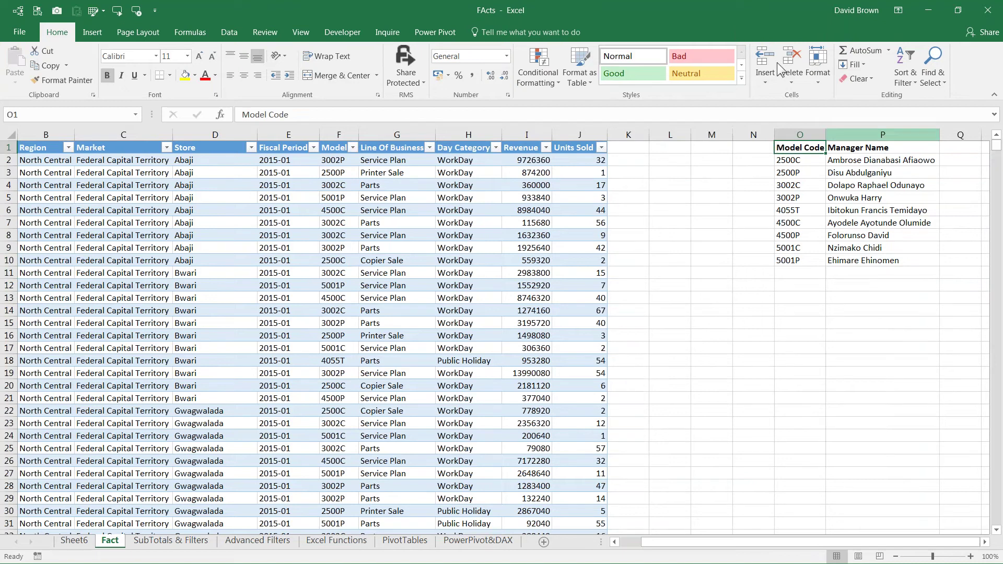
drag(862, 160, 862, 247)
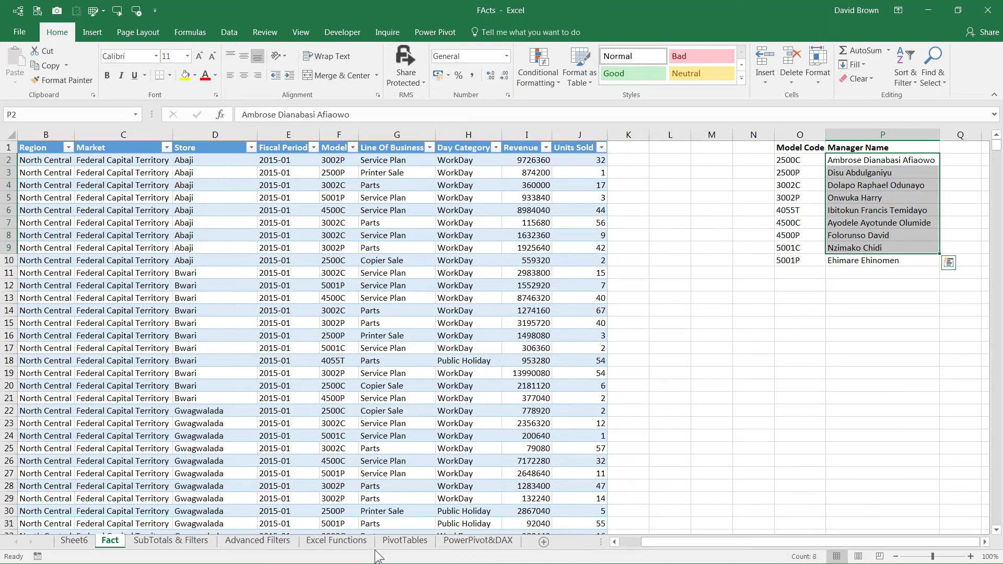
Compare the list with Sheet6's pivot row labels down to 5001C.
click(64, 541)
drag(78, 261, 89, 428)
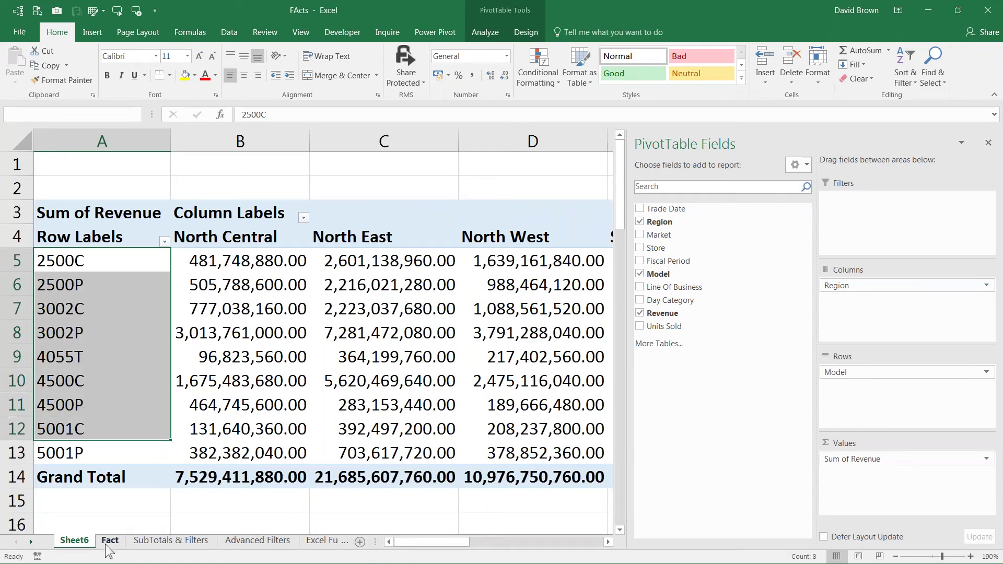
click(110, 540)
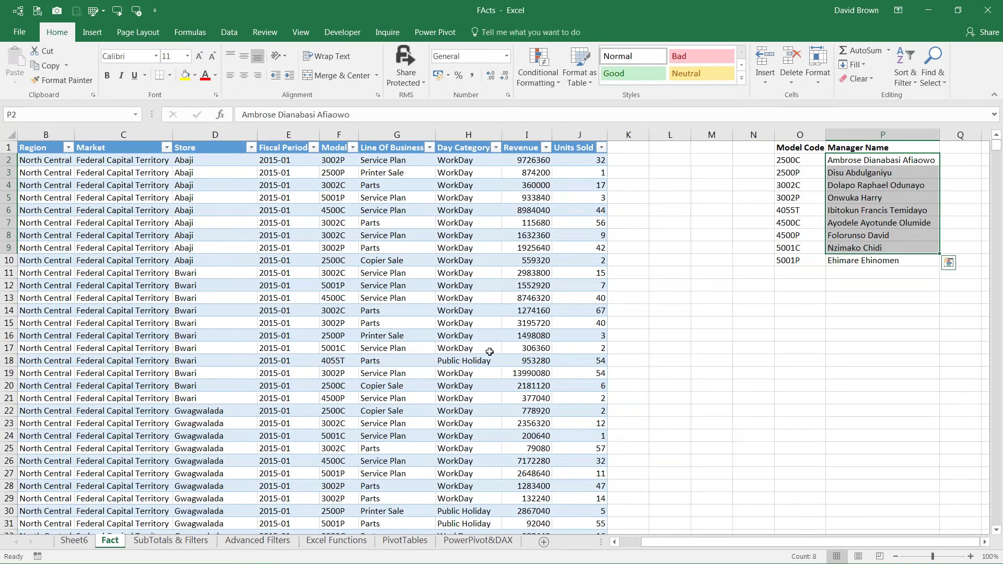
click(629, 150)
Add a 'Manager Name' table column header in K1, fixing its spelling, and widen column K.
key(F2)
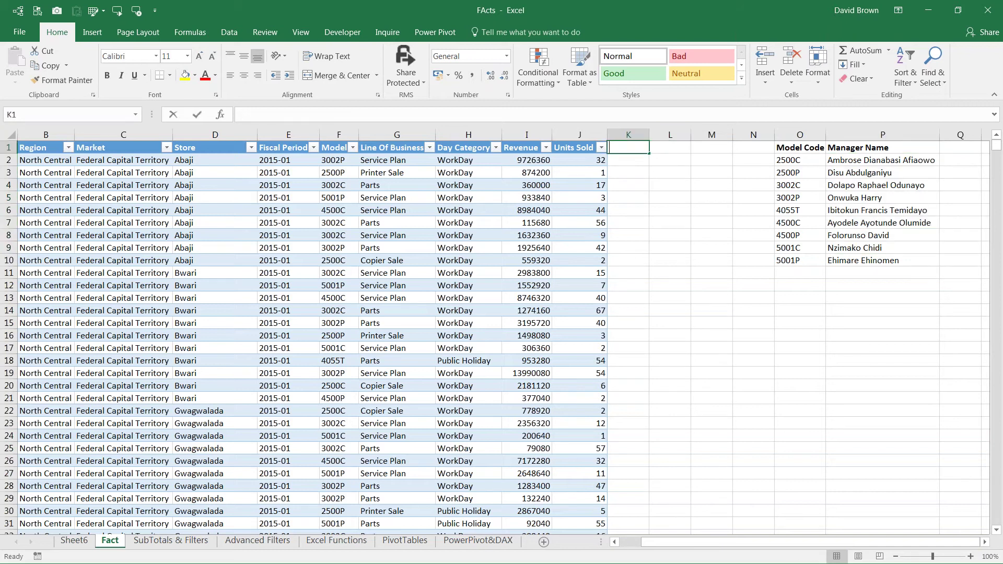
text(Mnager Name)
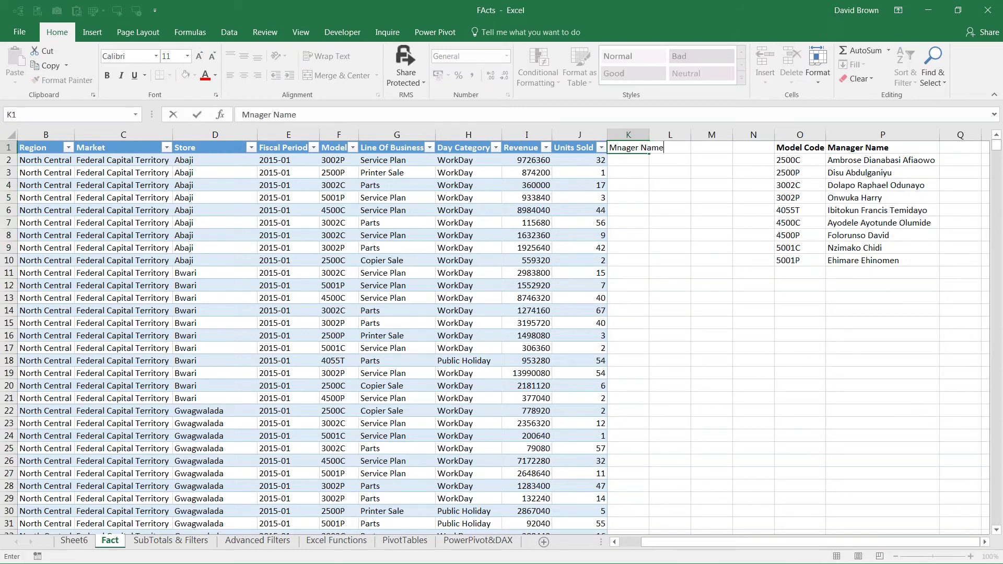
key(ctrl+Return)
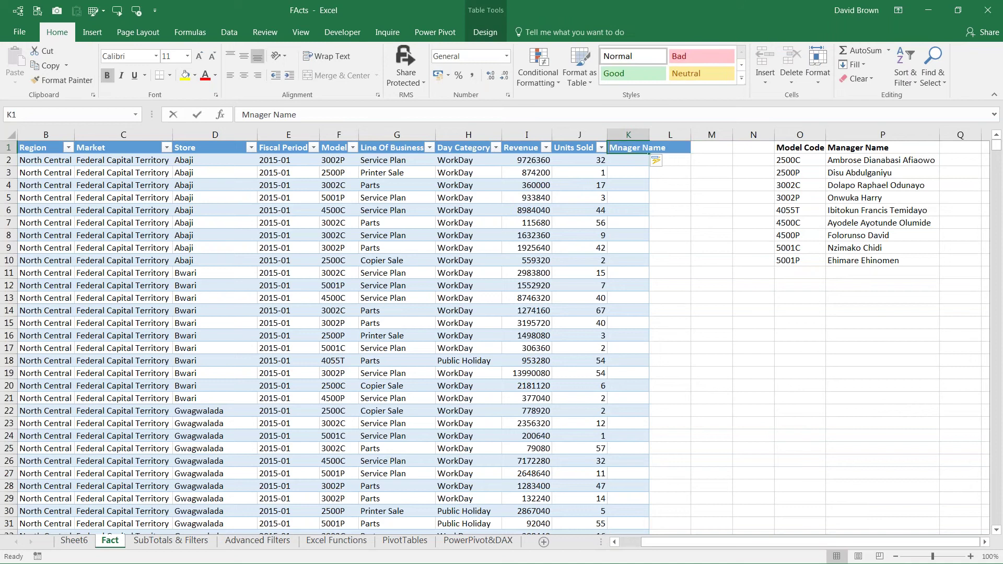
key(F2)
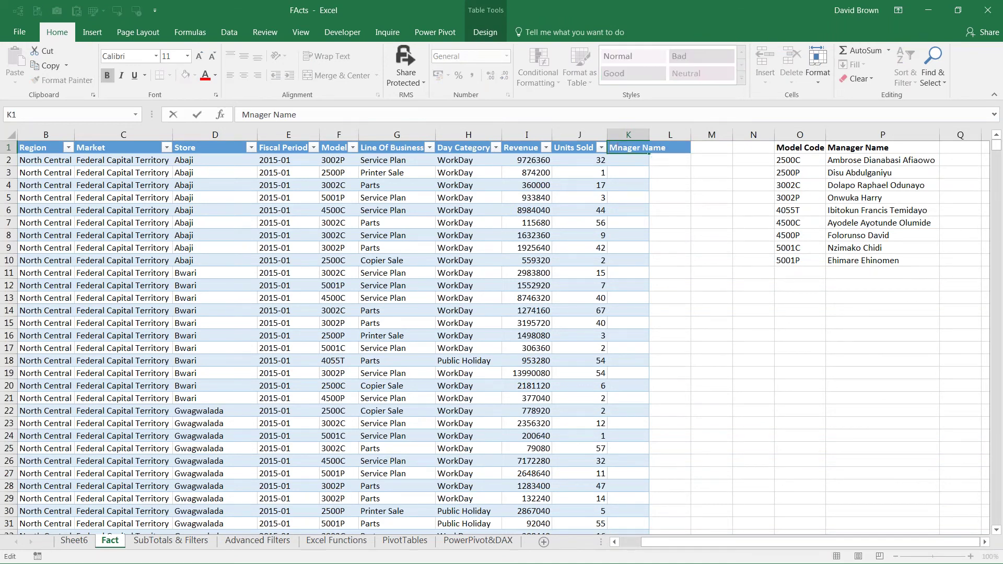
key(Home)
key(Right)
text(a)
key(Return)
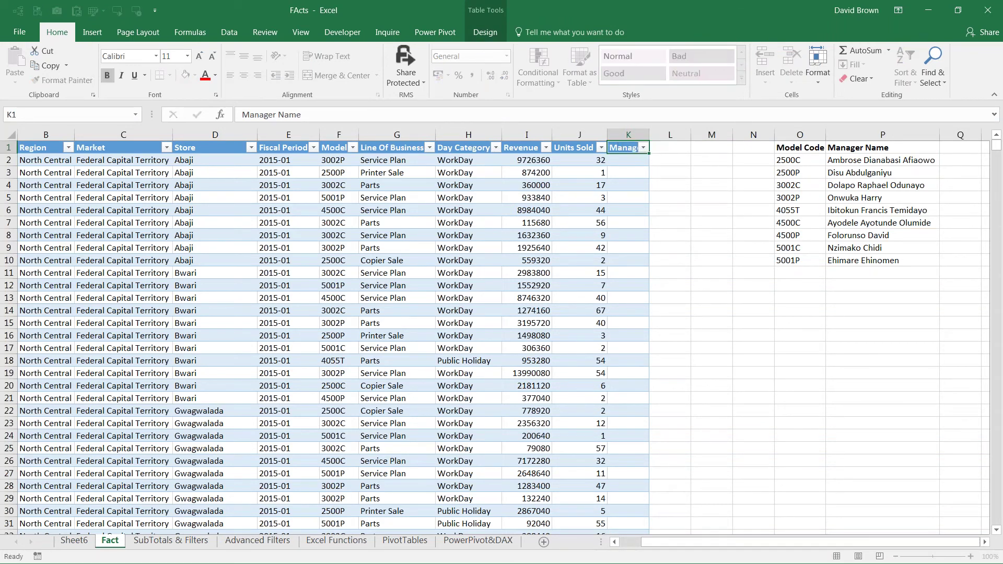
drag(648, 133, 694, 134)
text(=)
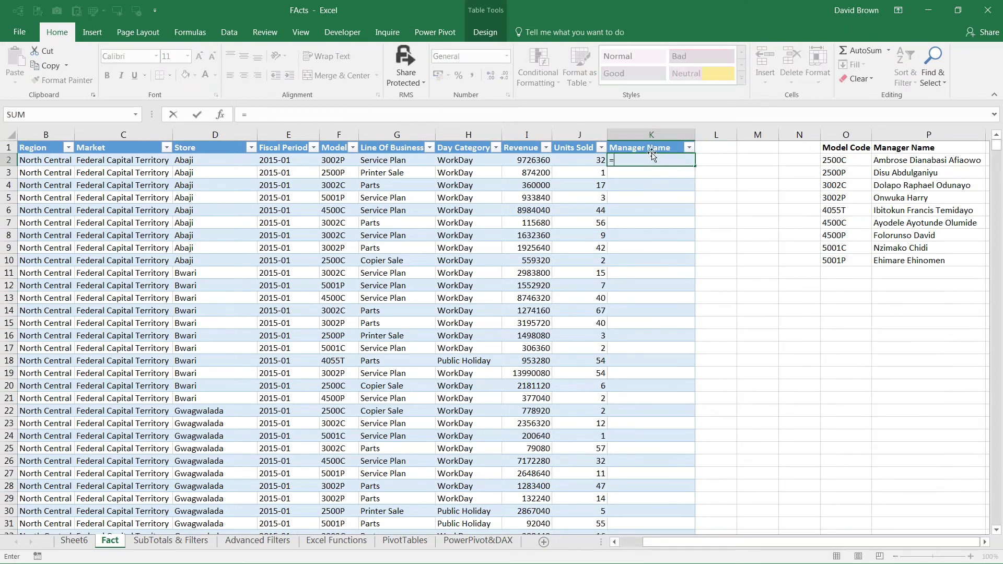
text(vlo)
key(Tab)
key(Left)
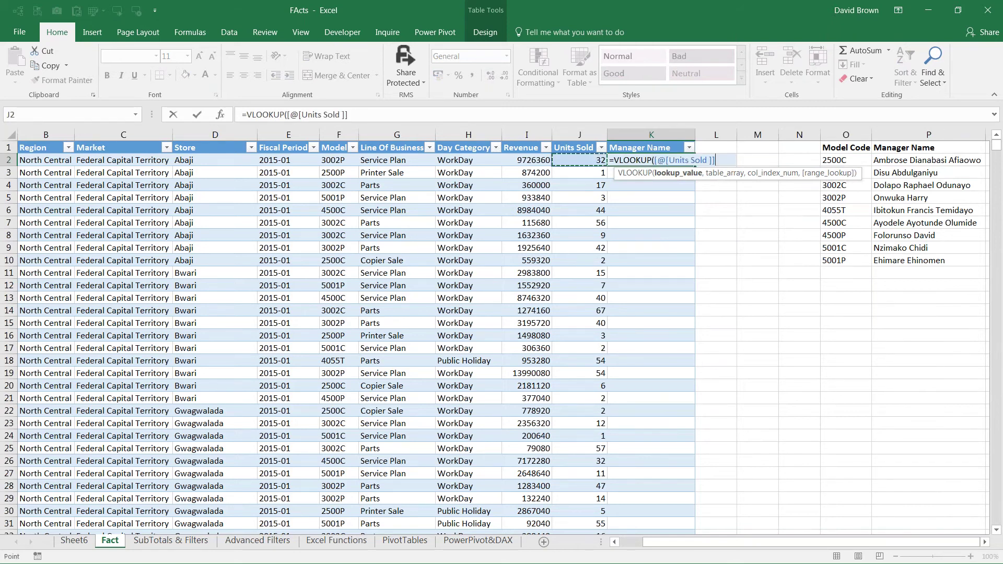
key(ctrl+Left)
key(Right)
key(Right)
key(Right)
key(Right)
key(Right)
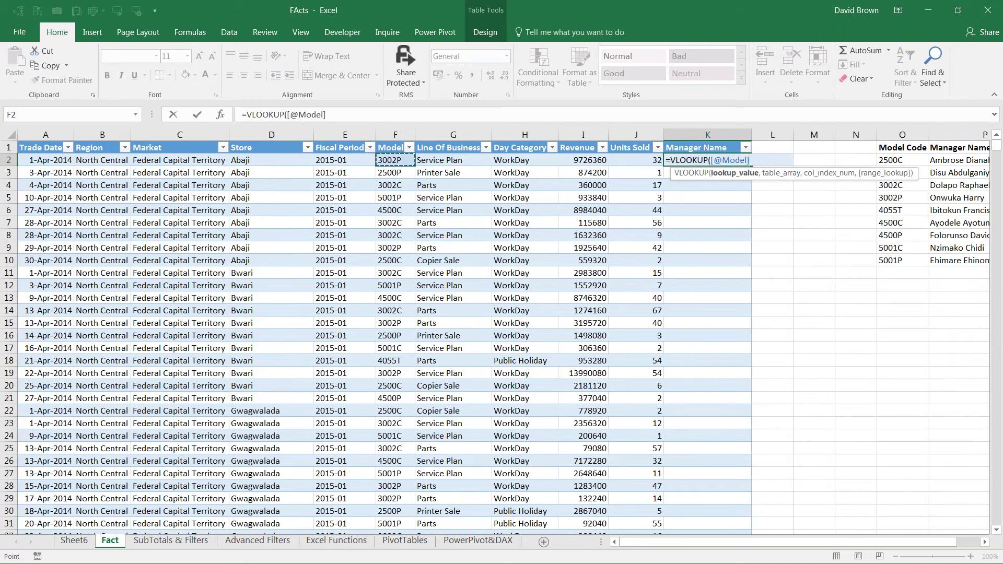
text(,)
key(Right)
key(Right)
key(Right)
key(Right)
key(Right)
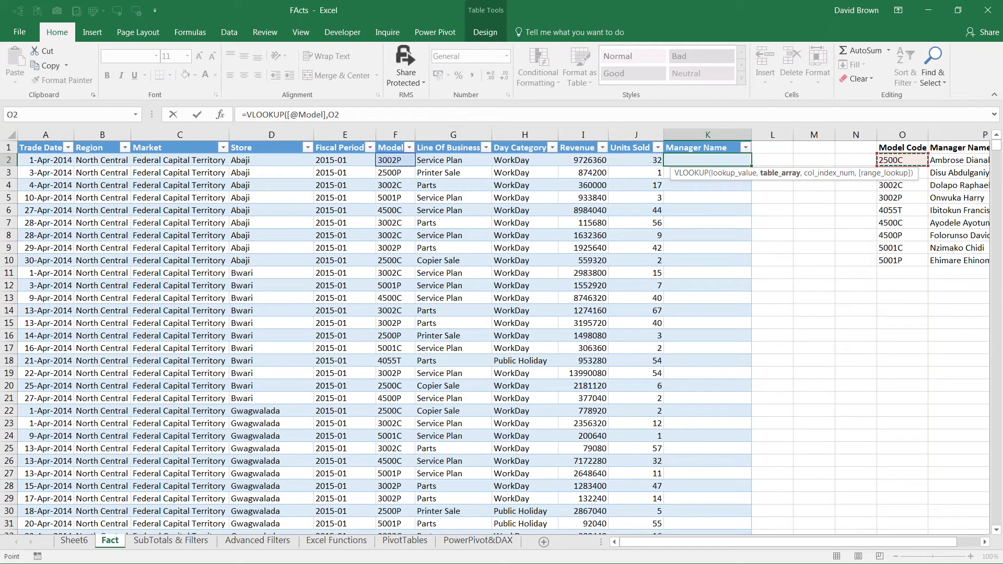
key(Left)
key(shift+Right)
key(ctrl+shift+Down)
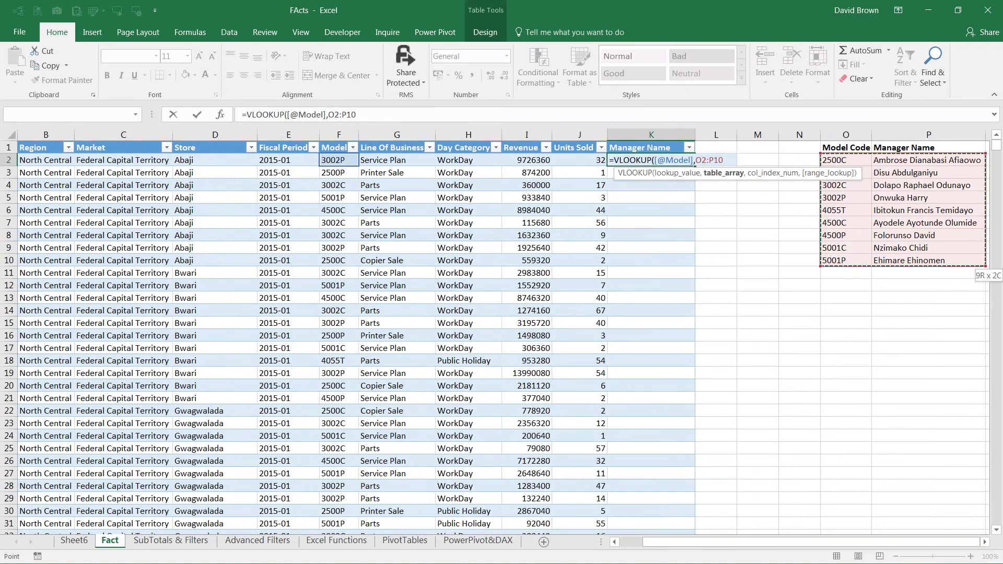
key(F4)
text(,)
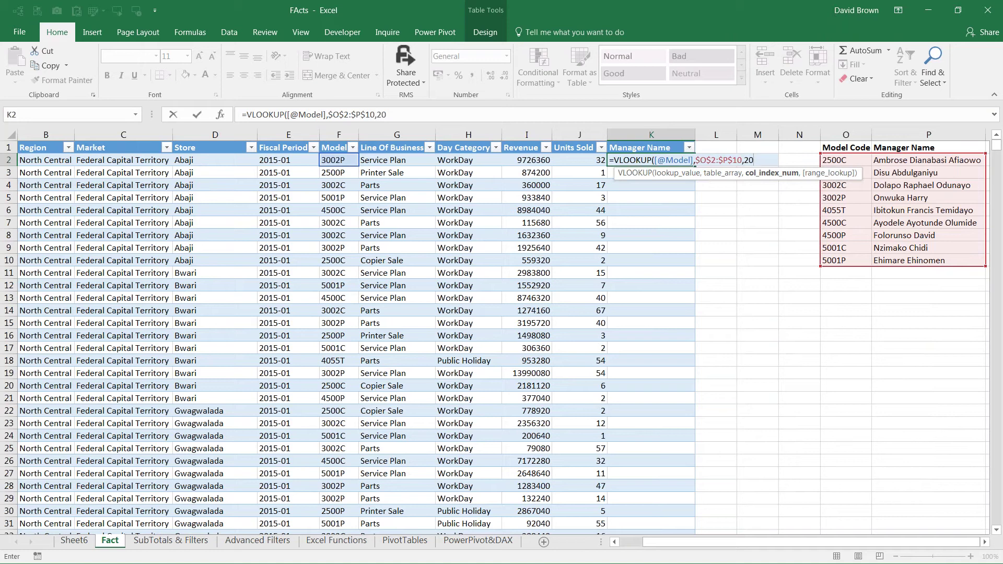
text(2,)
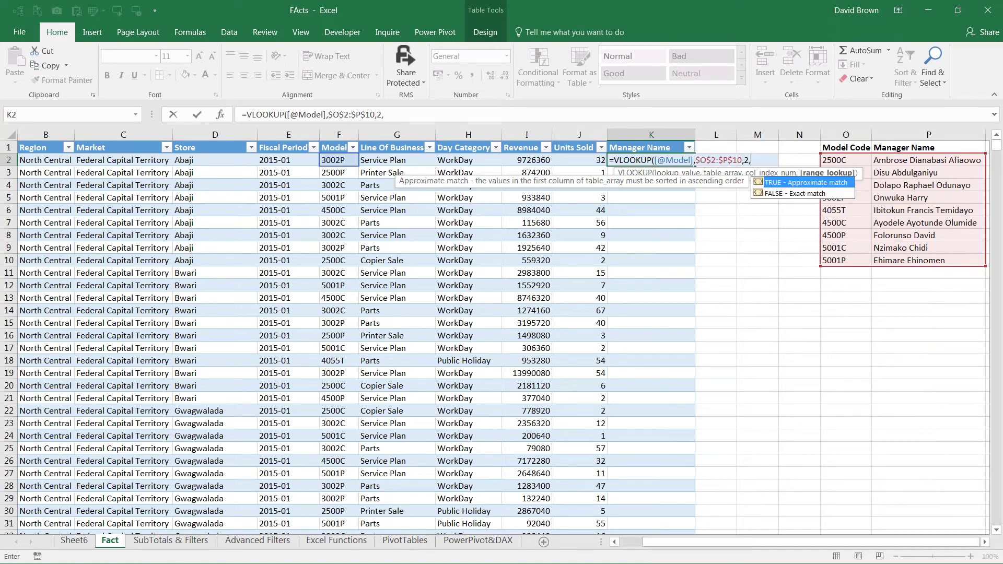
text(0))
key(Return)
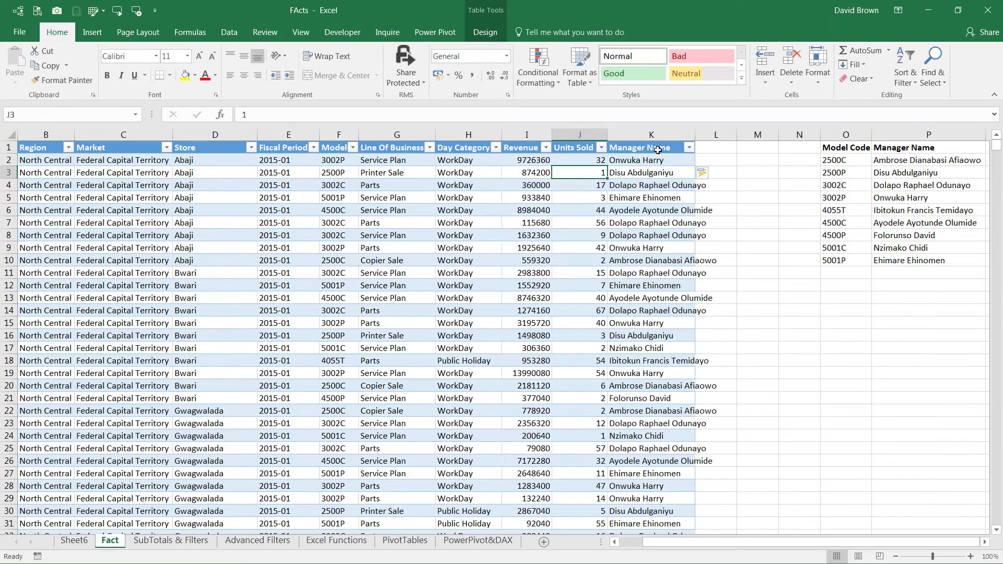
Widen the Manager Name column further and check a filled formula in K15.
drag(697, 135, 719, 136)
click(635, 322)
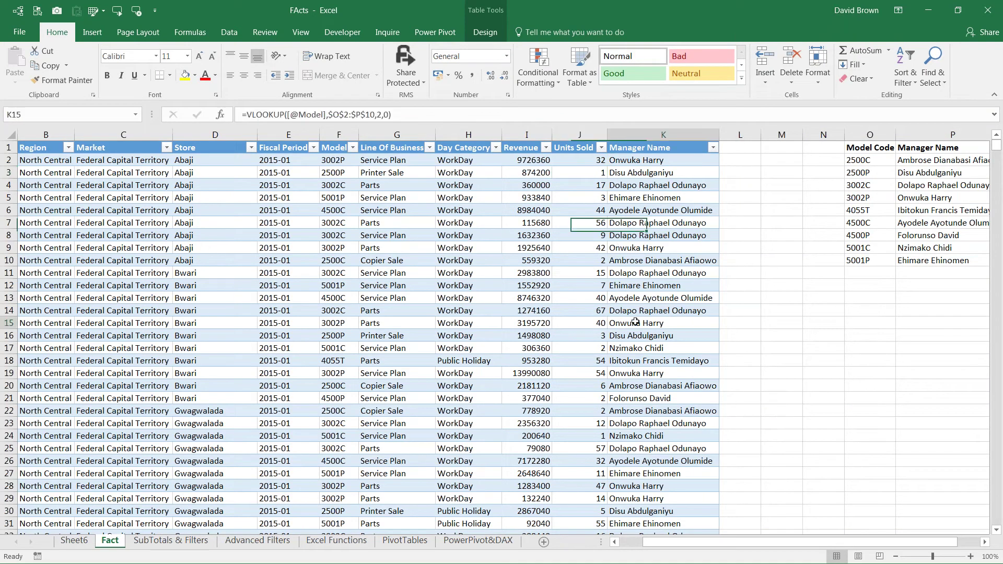
scroll(632, 412, down, 1)
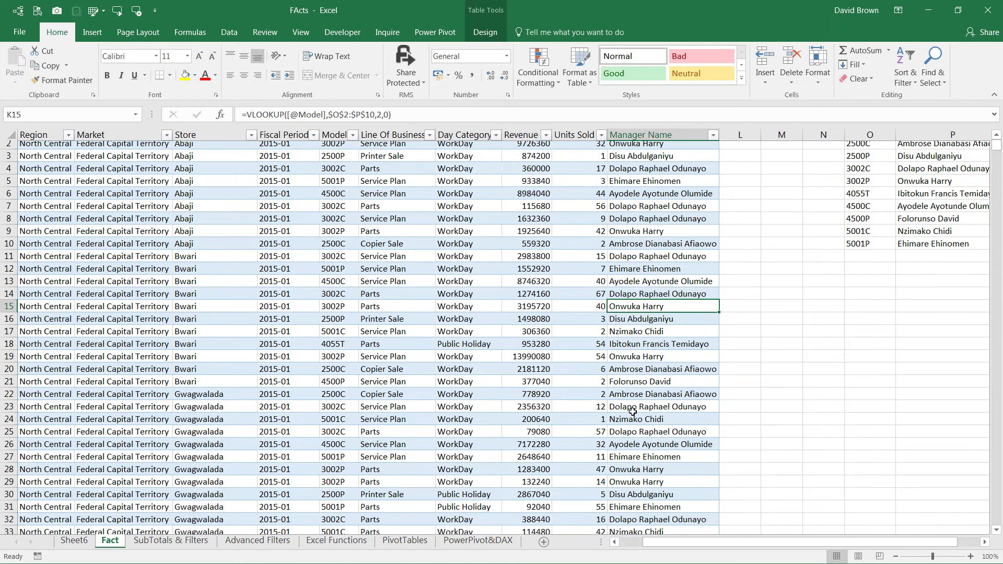
scroll(632, 411, down, 20)
scroll(635, 447, up, 20)
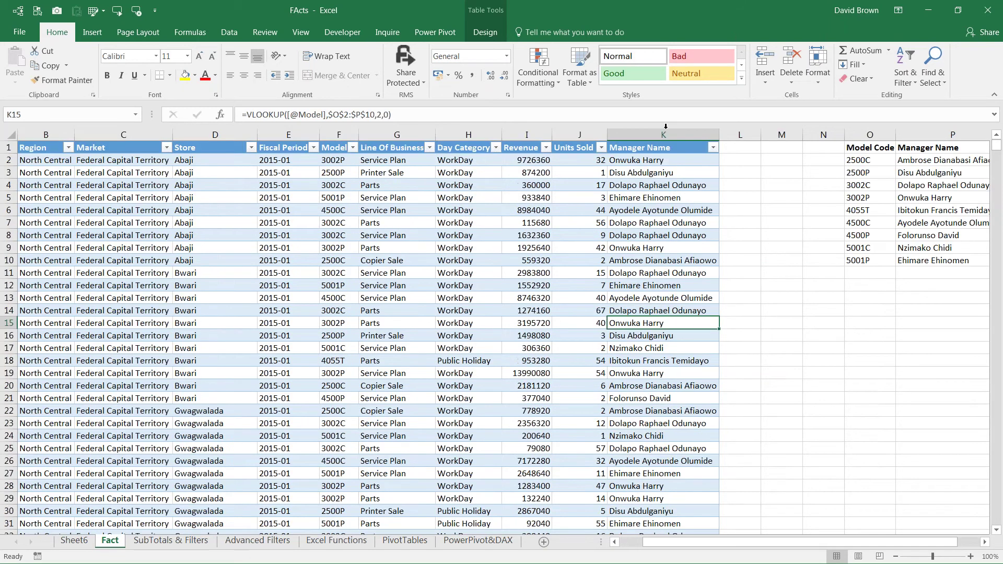
Compare the Fact and Sheet6 sheets, ending on the Revenue by Model and Region pivot.
click(74, 540)
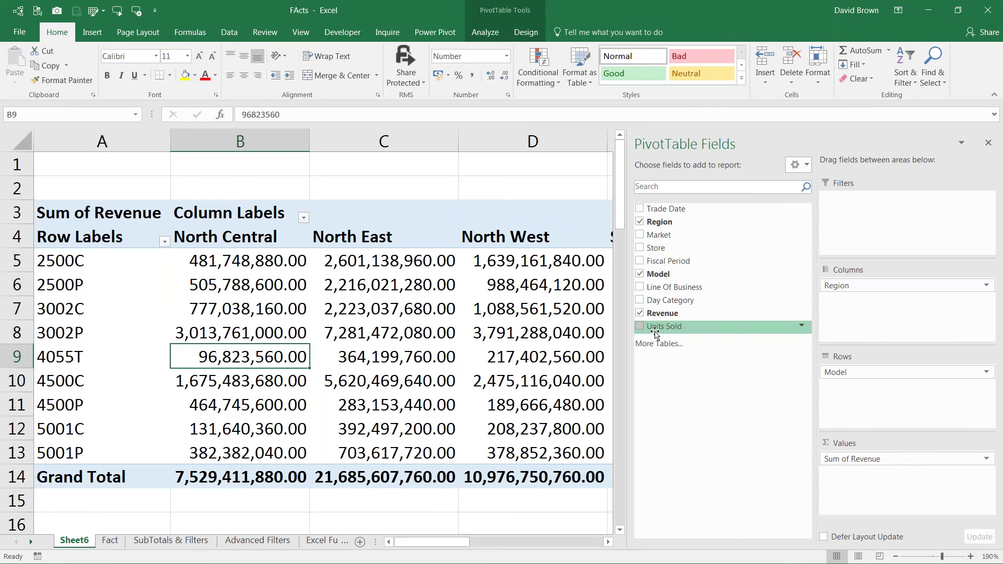
click(110, 540)
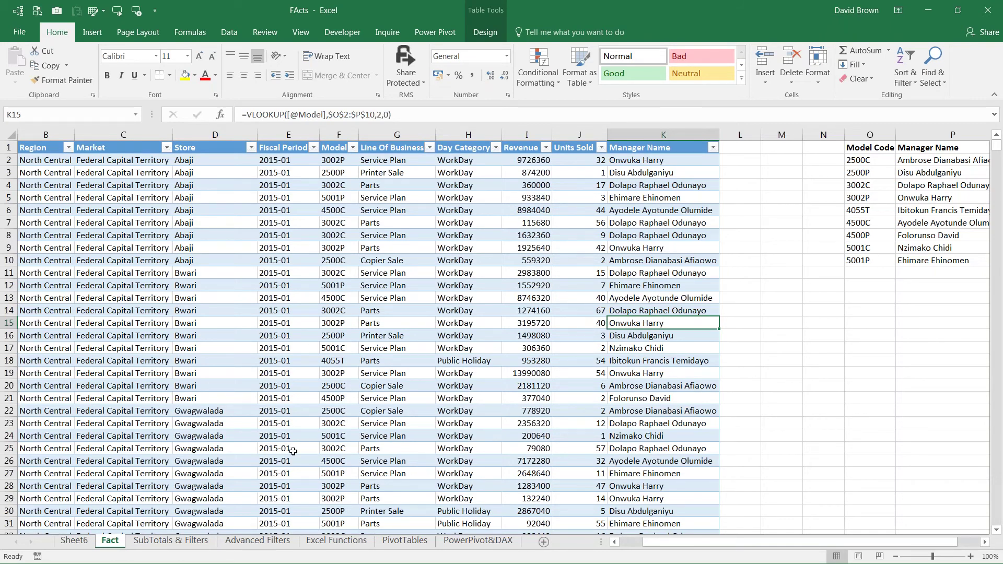
click(84, 538)
click(79, 543)
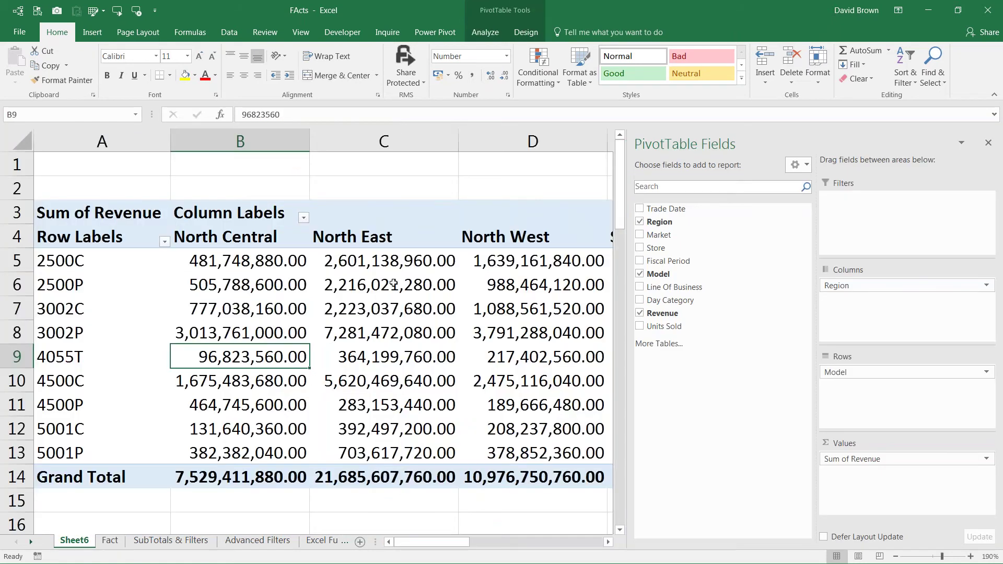
click(111, 543)
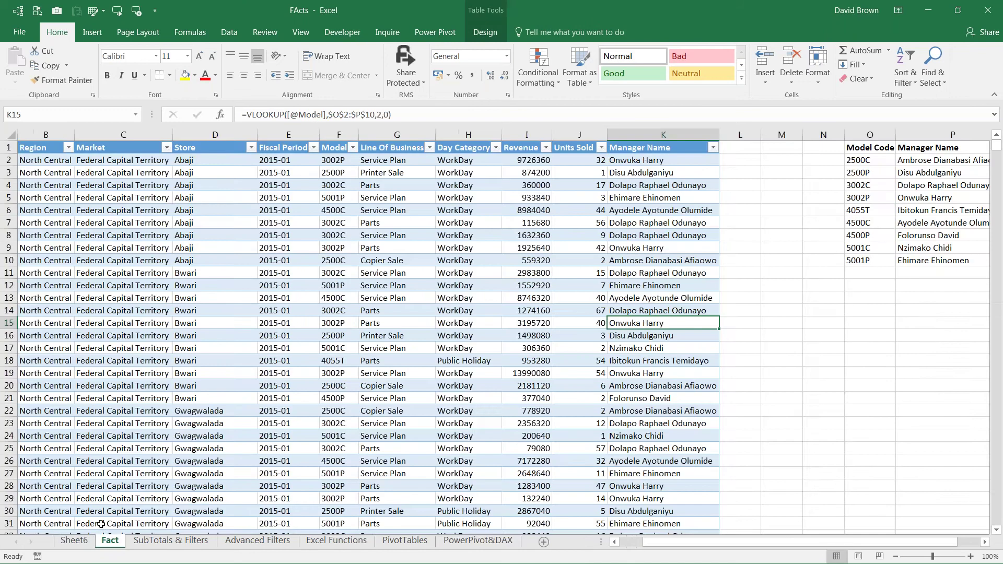
click(80, 545)
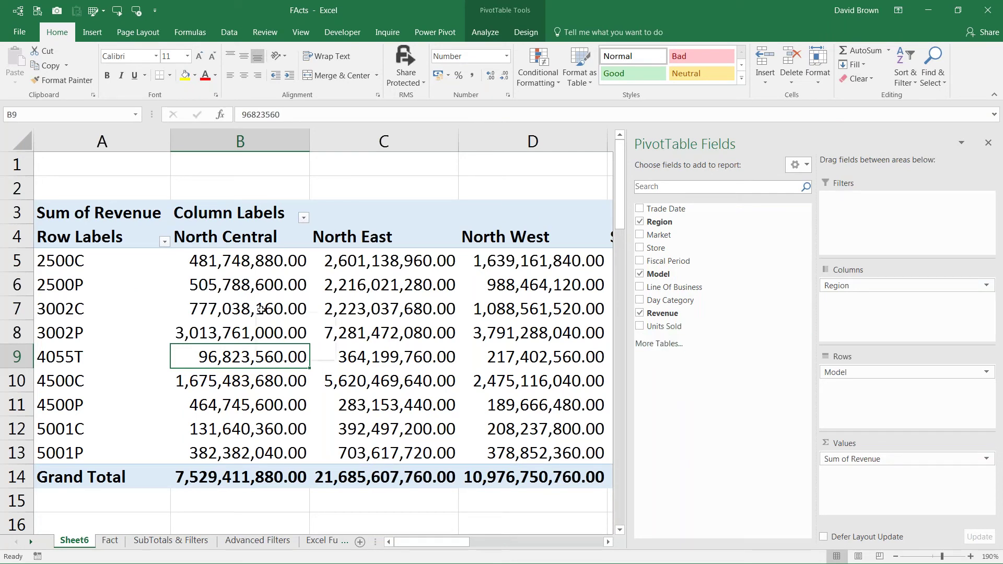
Refresh the Sheet6 PivotTable and remove Model from its rows to group by Manager Name.
mouse_move(261, 310)
right_click(262, 309)
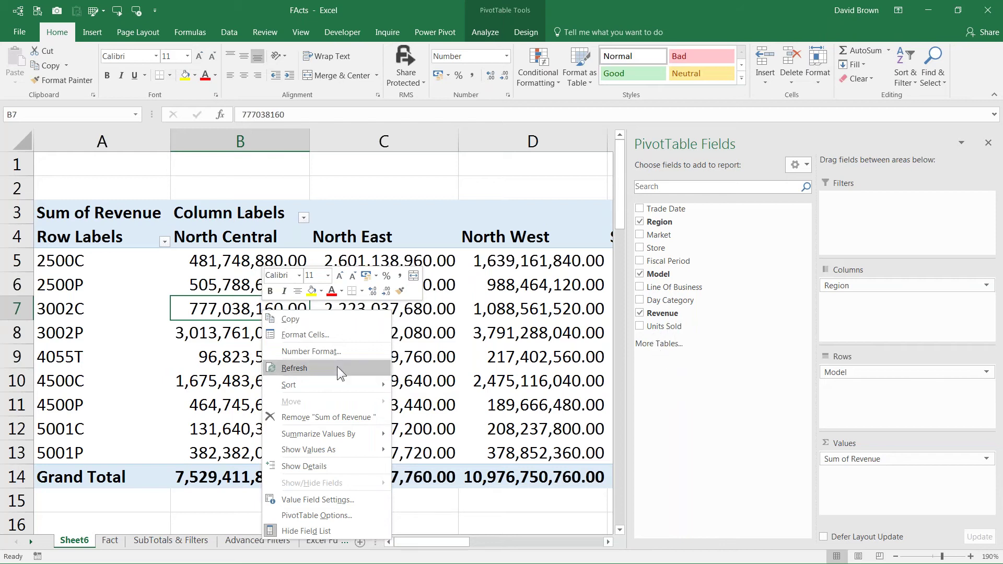
click(319, 368)
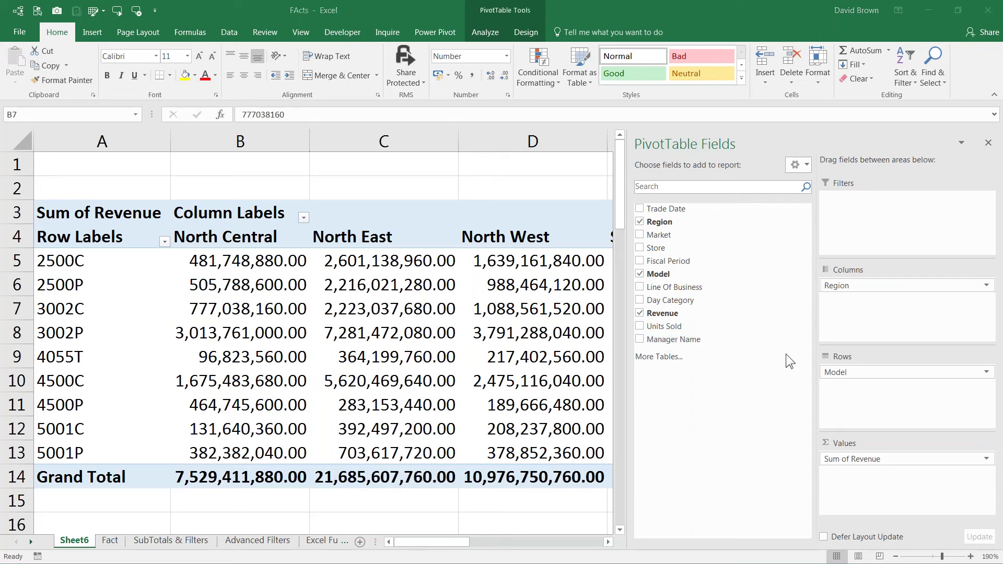
click(857, 372)
drag(857, 372, 831, 373)
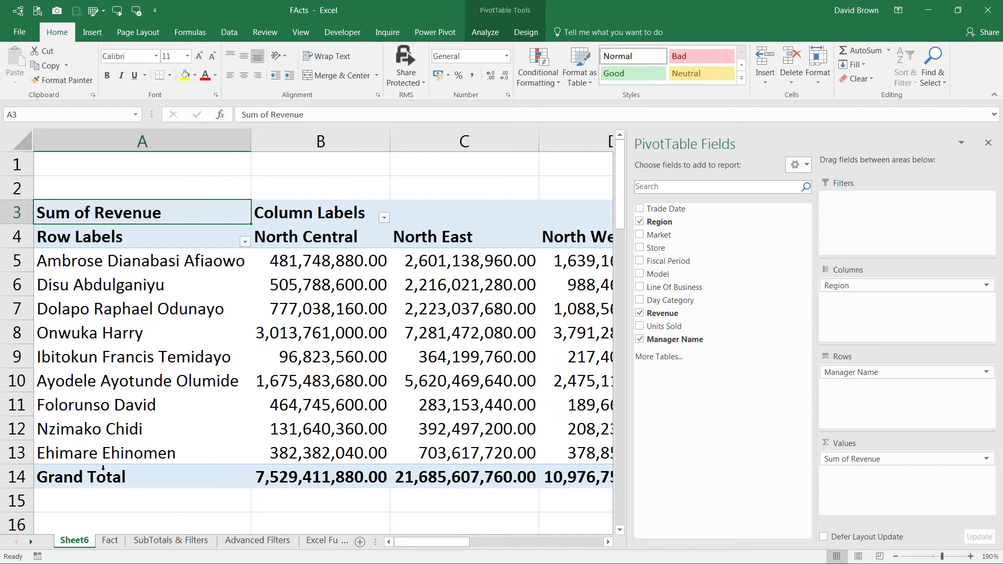
click(110, 542)
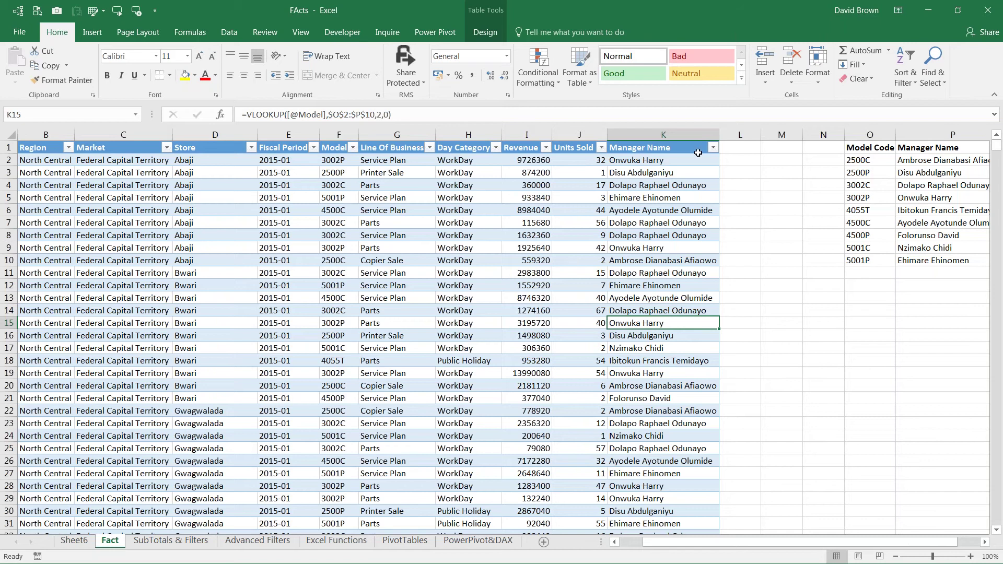
Delete the Manager Name column K from the Facts table, shifting the lookup list to N:O.
click(694, 131)
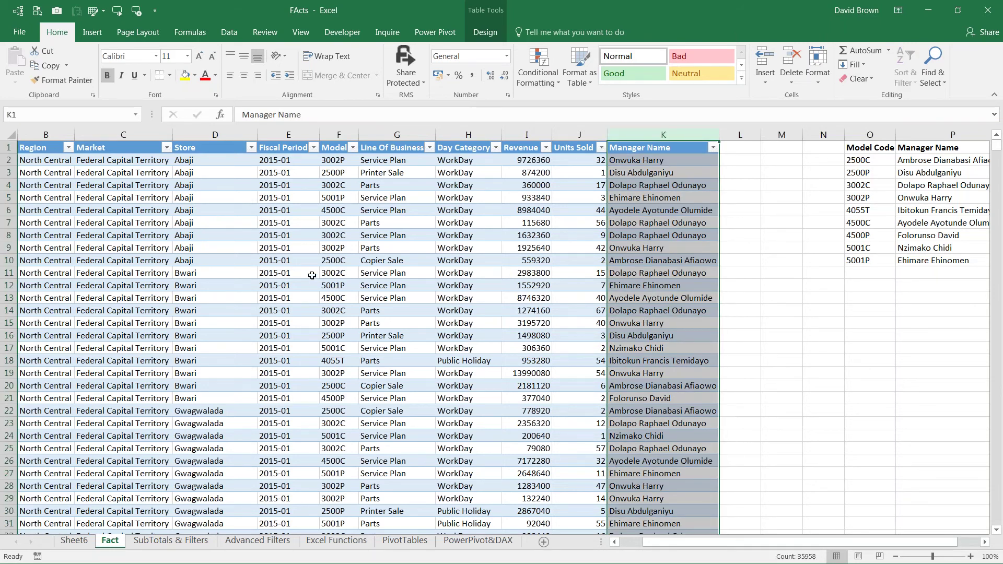
click(476, 542)
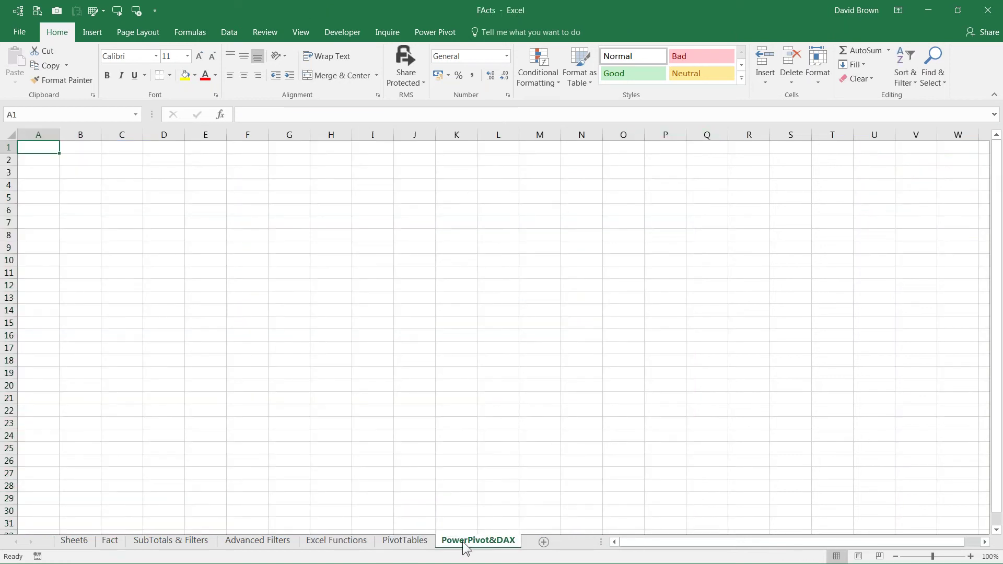
click(410, 541)
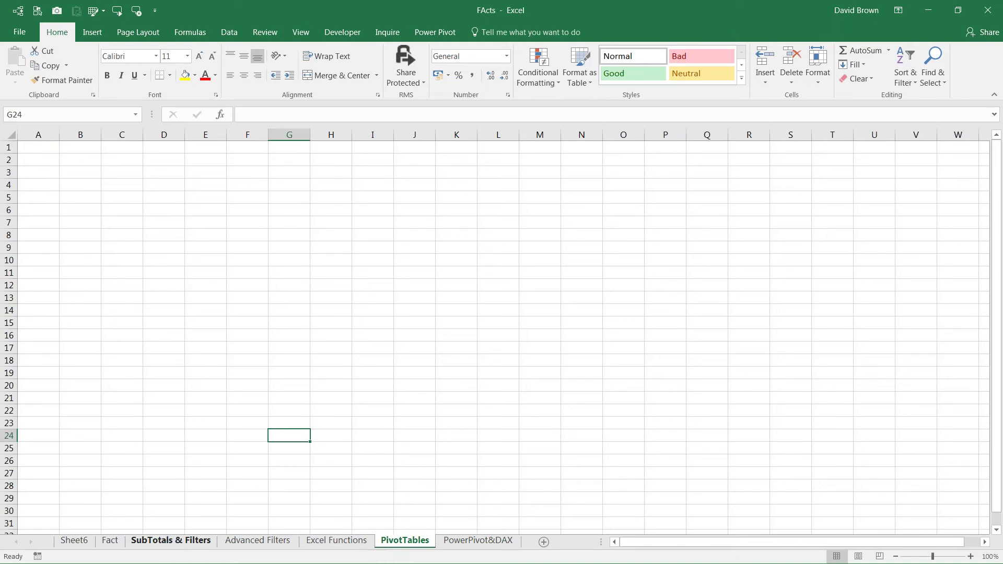
click(74, 542)
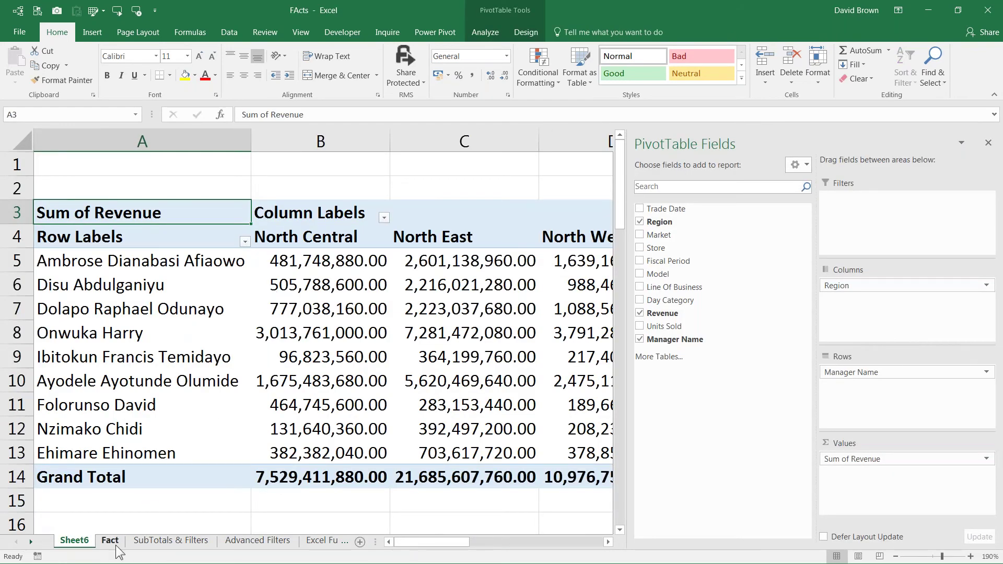
click(110, 540)
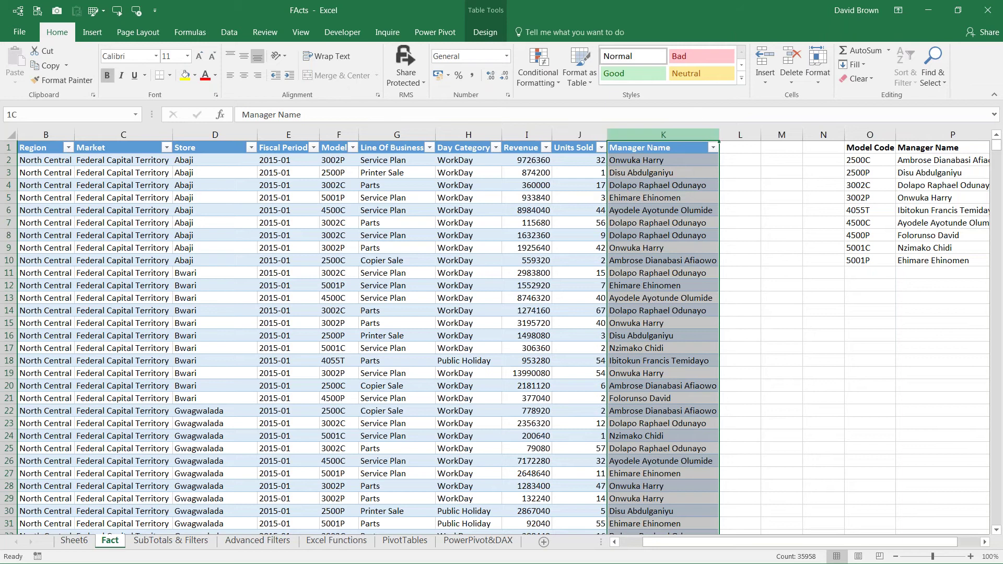
key(ctrl+minus)
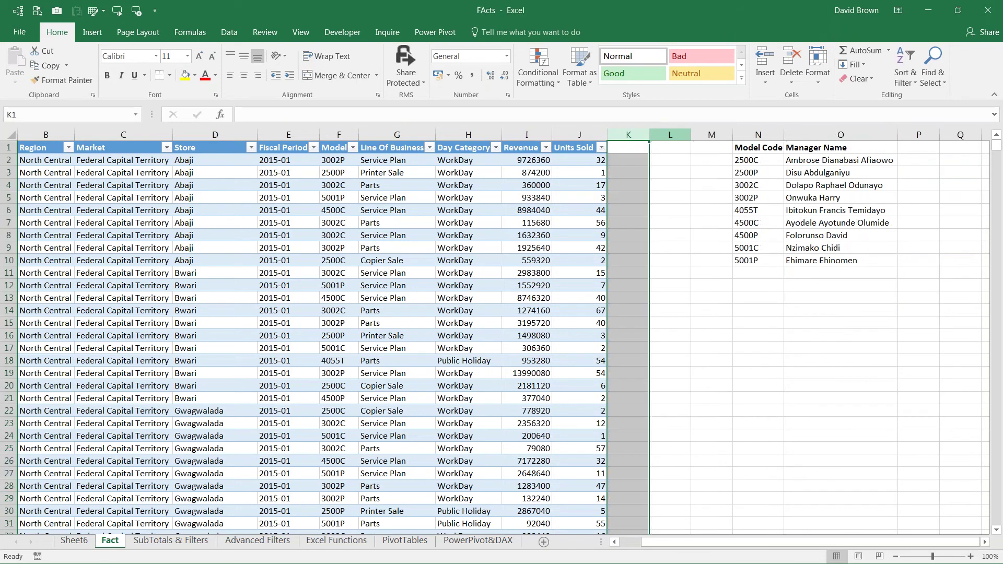
key(Left)
key(Left)
key(Left)
key(Down)
key(Down)
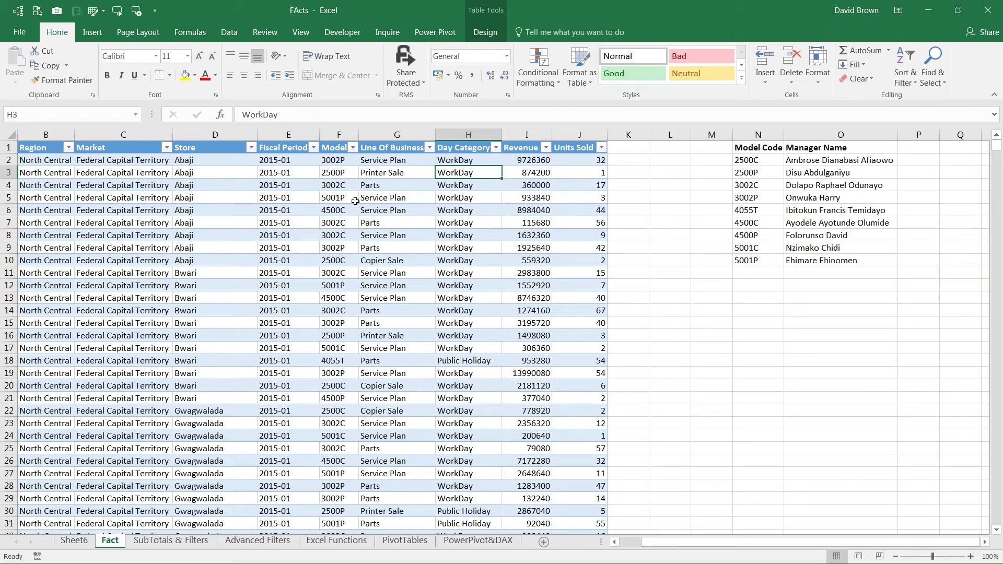
click(438, 34)
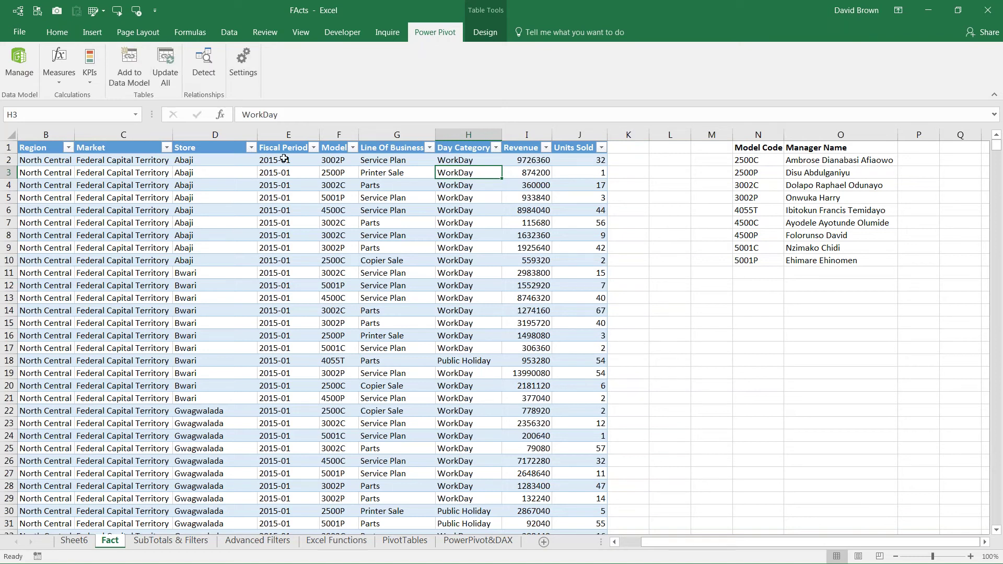
Add the Fact data table to the Power Pivot data model.
click(267, 187)
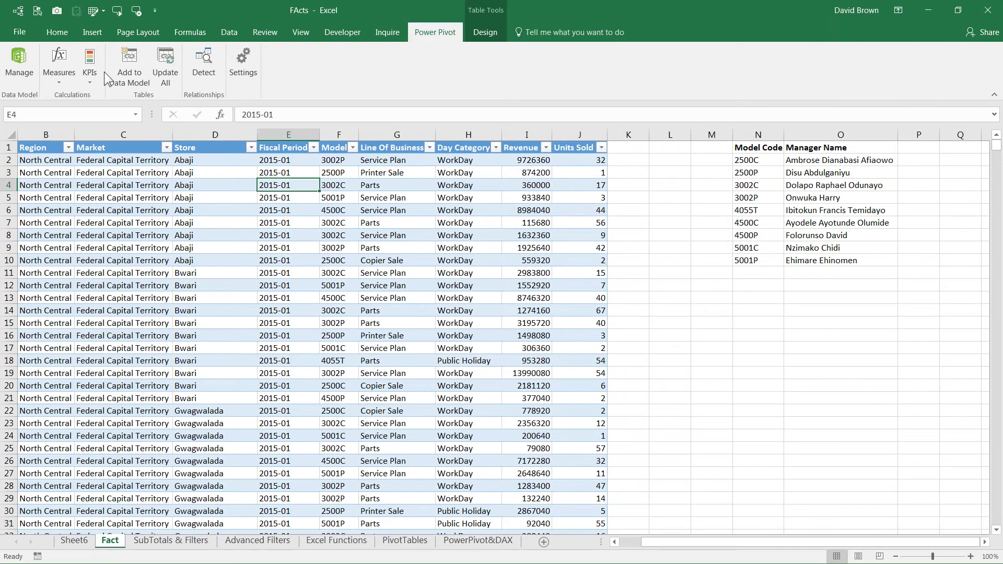
click(19, 60)
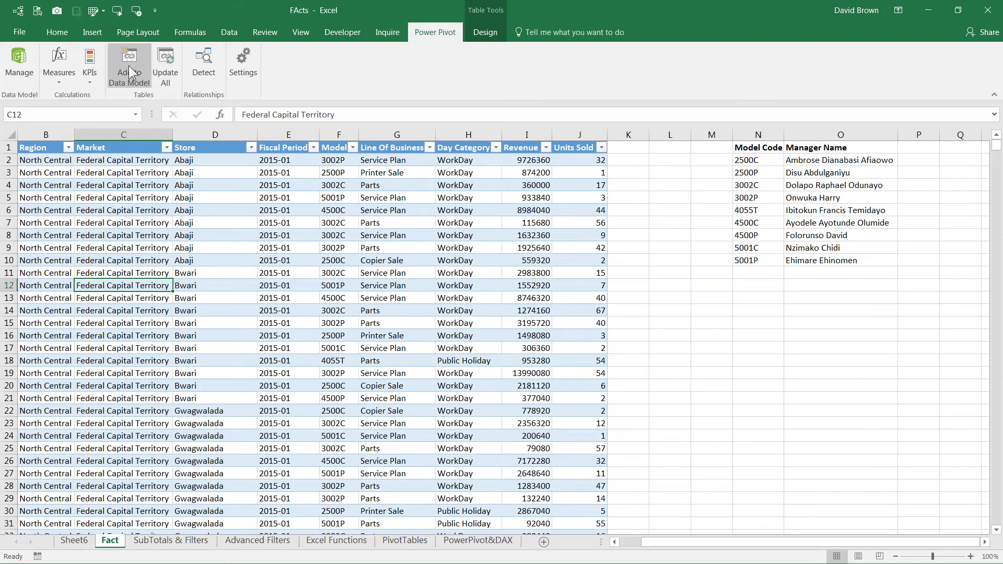
click(130, 72)
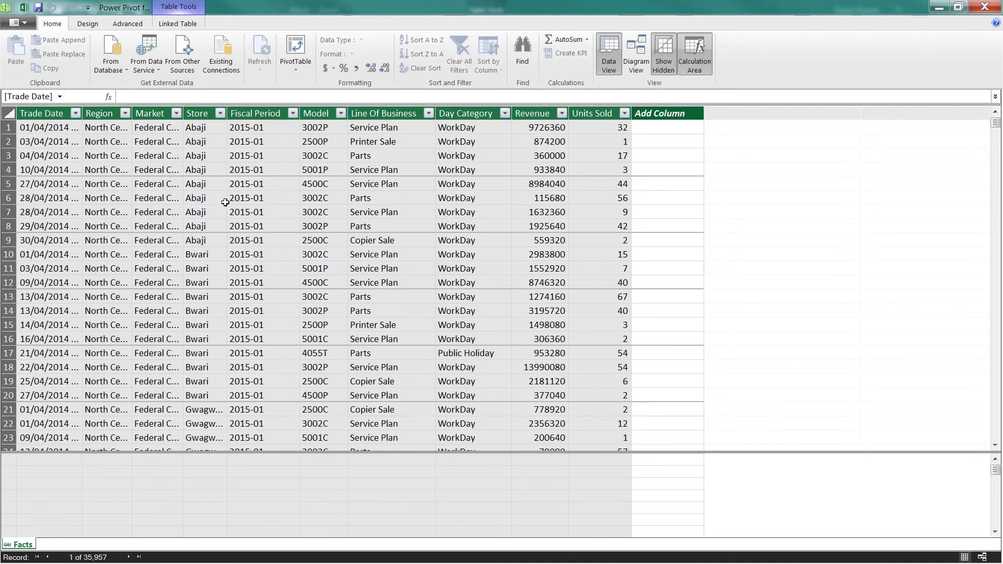
click(23, 9)
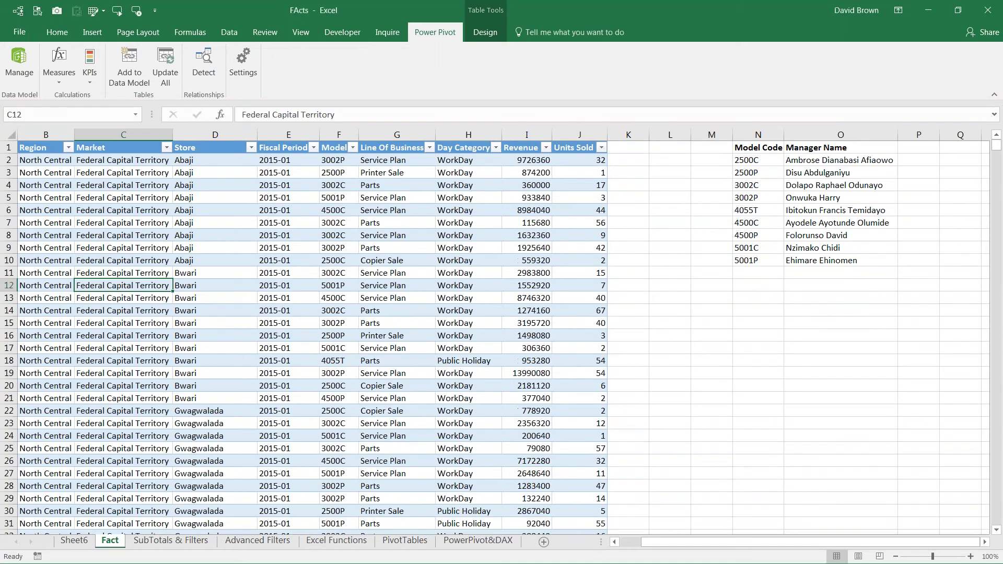
click(24, 74)
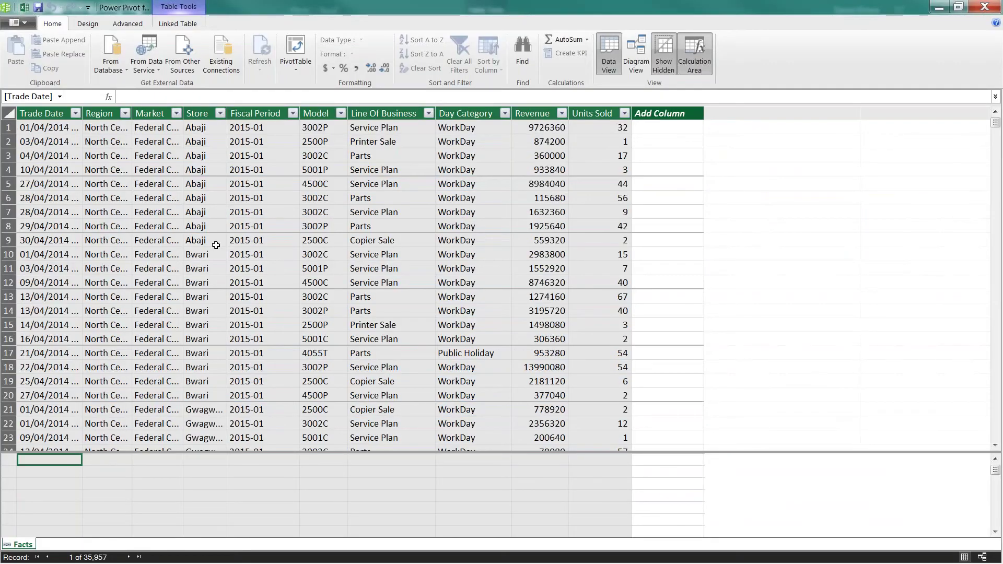
click(22, 9)
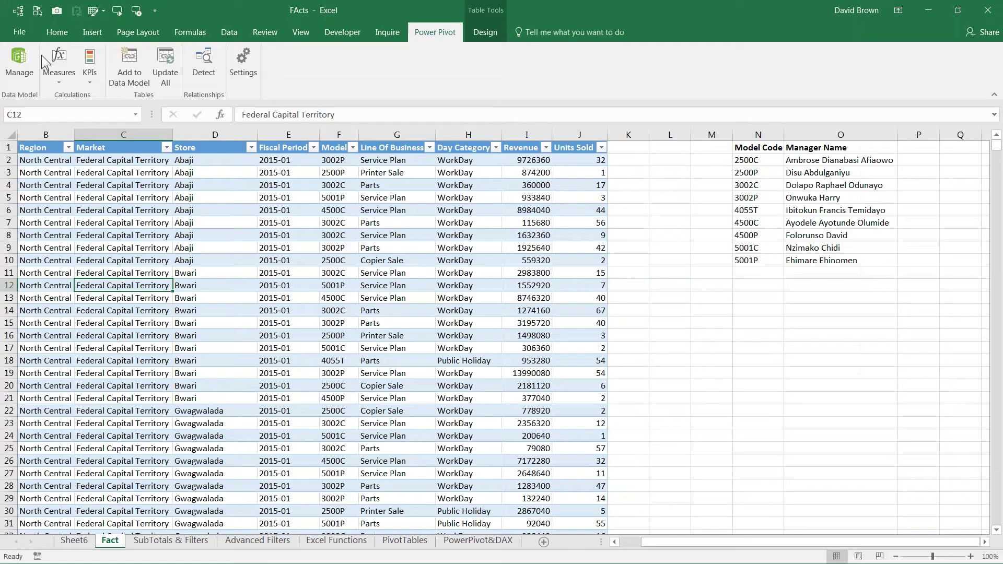
Review the manager names and revenue values in Sheet6's existing pivot.
click(73, 540)
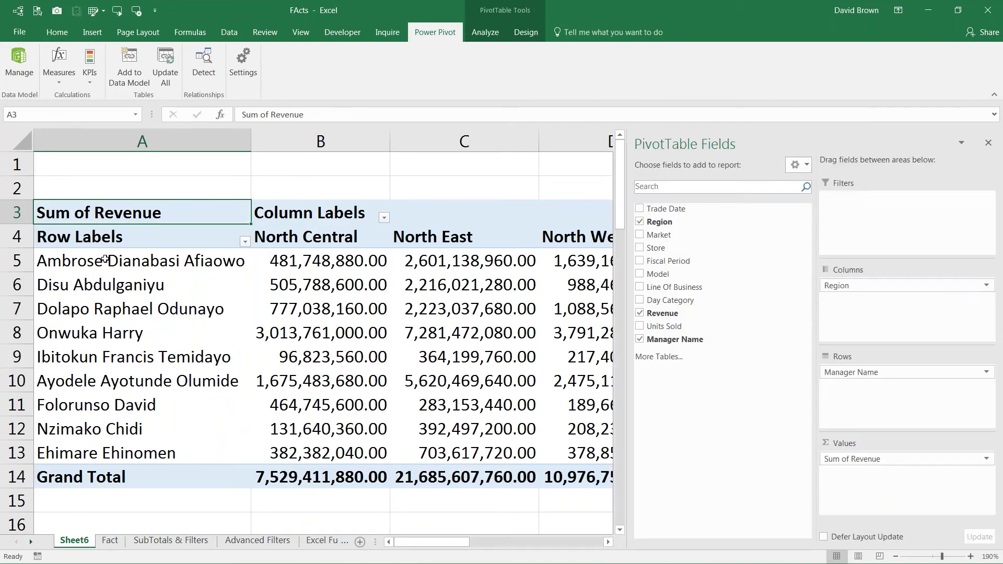
drag(104, 261, 104, 357)
click(301, 258)
drag(436, 282, 449, 356)
click(110, 540)
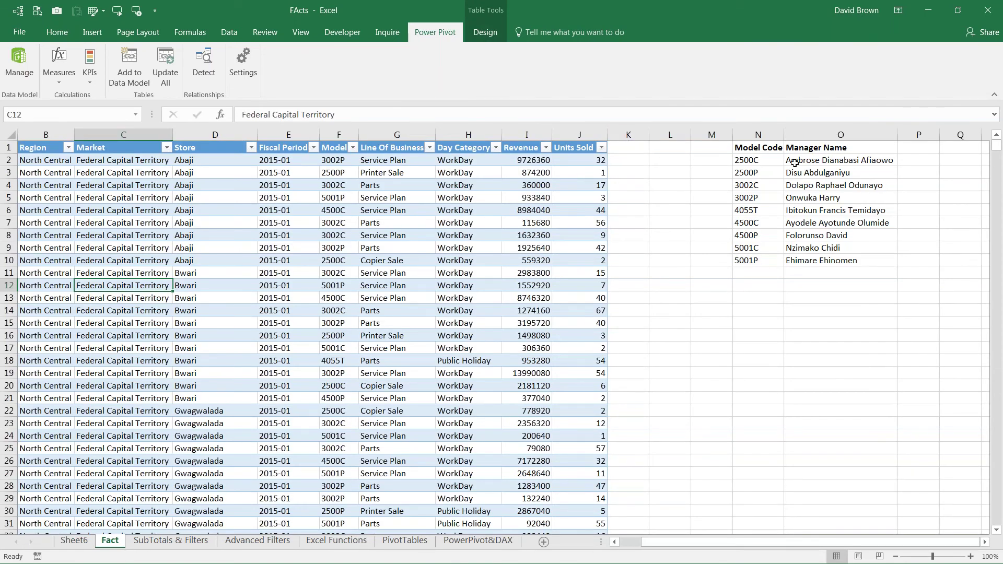
click(74, 540)
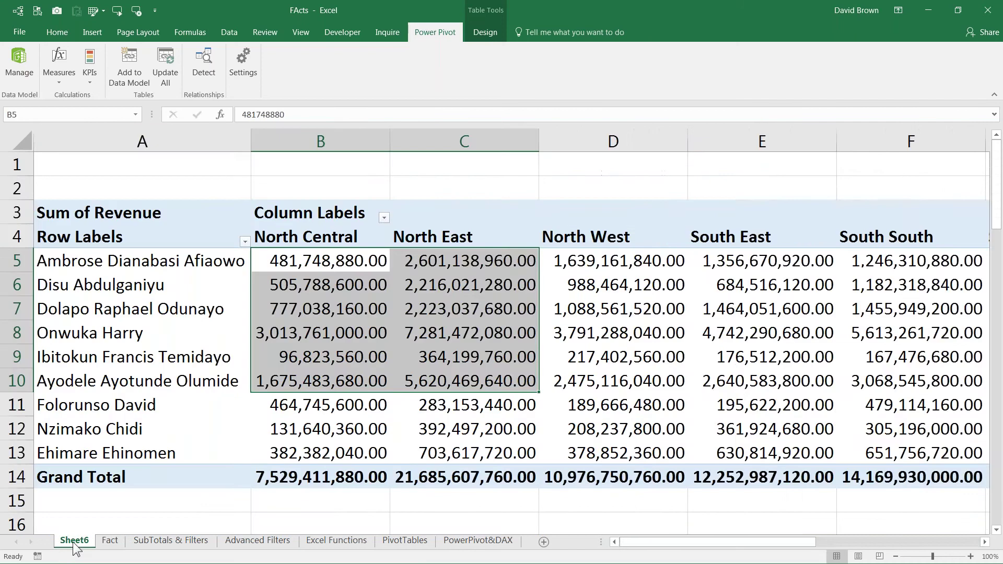
click(172, 357)
key(ctrl+space)
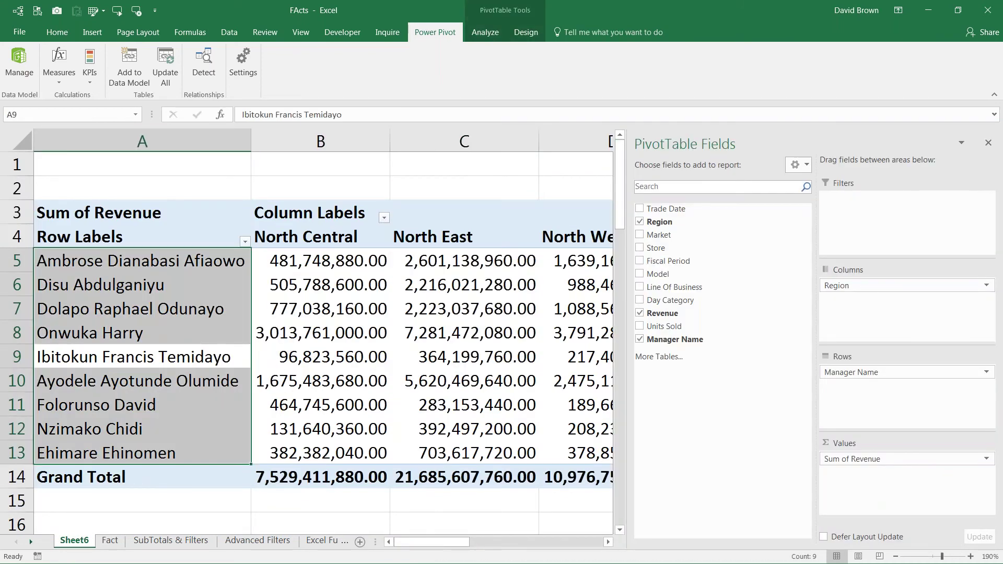
click(321, 332)
right_click(277, 338)
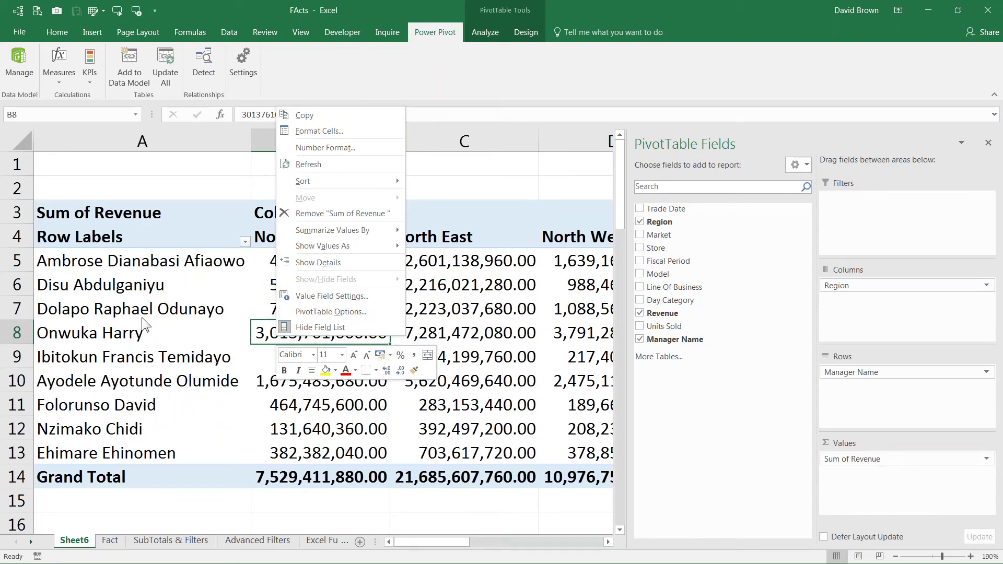
key(Escape)
From the Power Pivot window, insert a data-model PivotTable on a new worksheet (Sheet7).
click(116, 540)
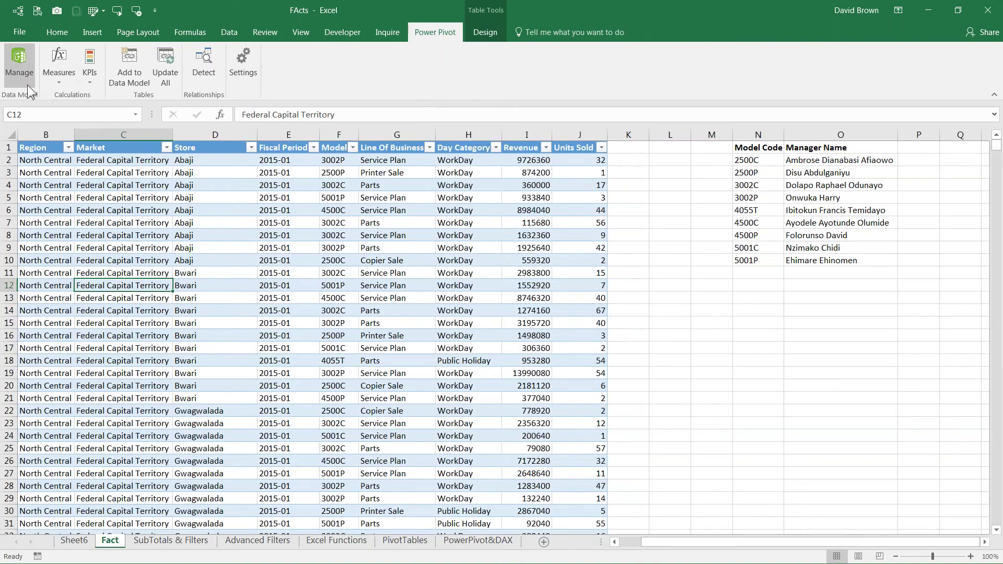
click(27, 84)
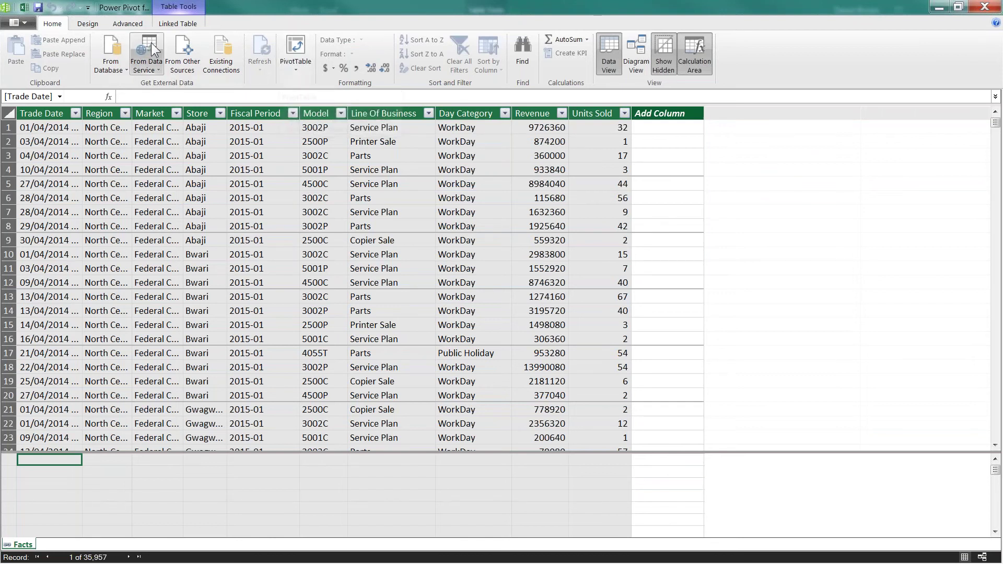
click(299, 68)
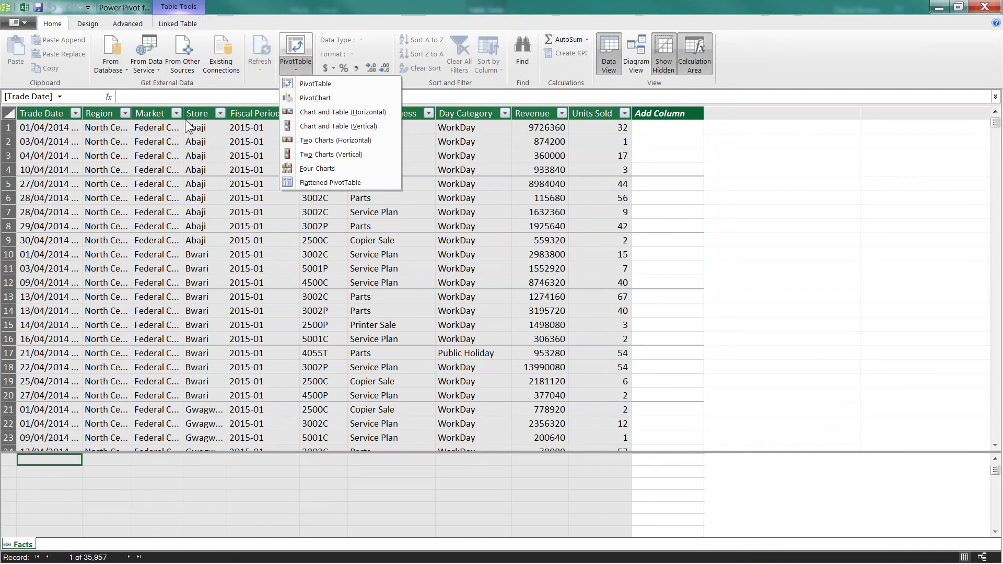
click(311, 82)
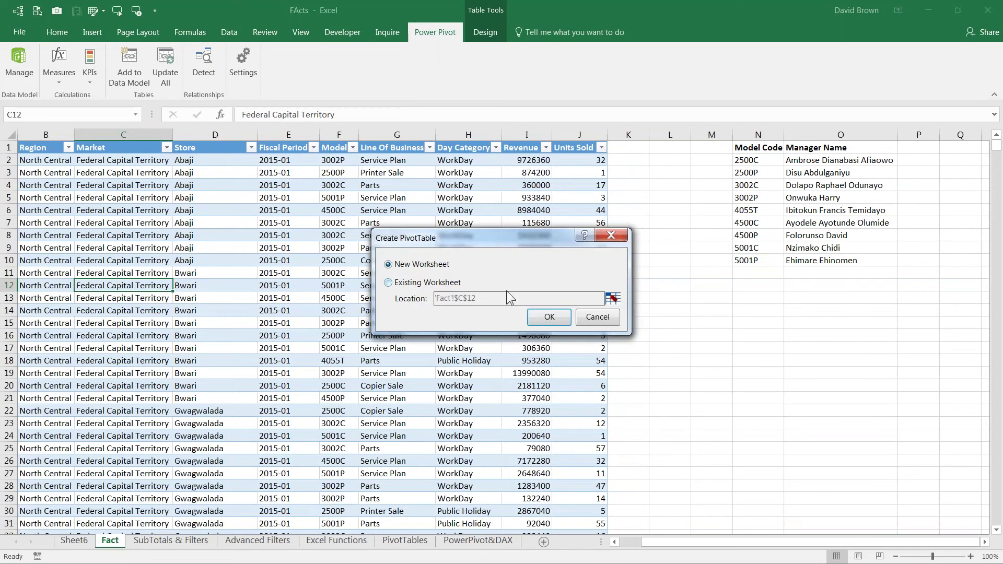
click(547, 317)
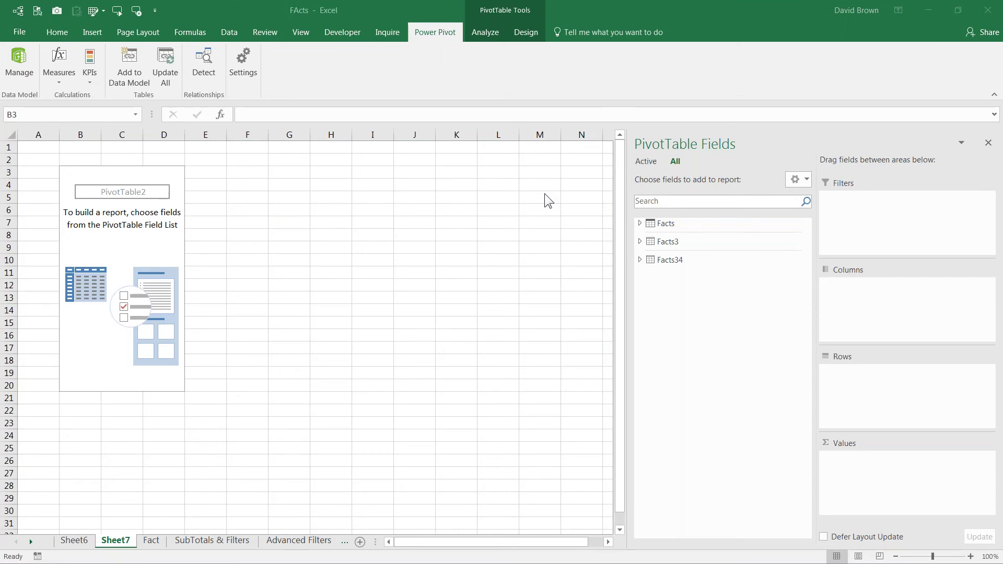
Build the pivot with Facts' Region in rows and Sum of Revenue as values.
click(640, 222)
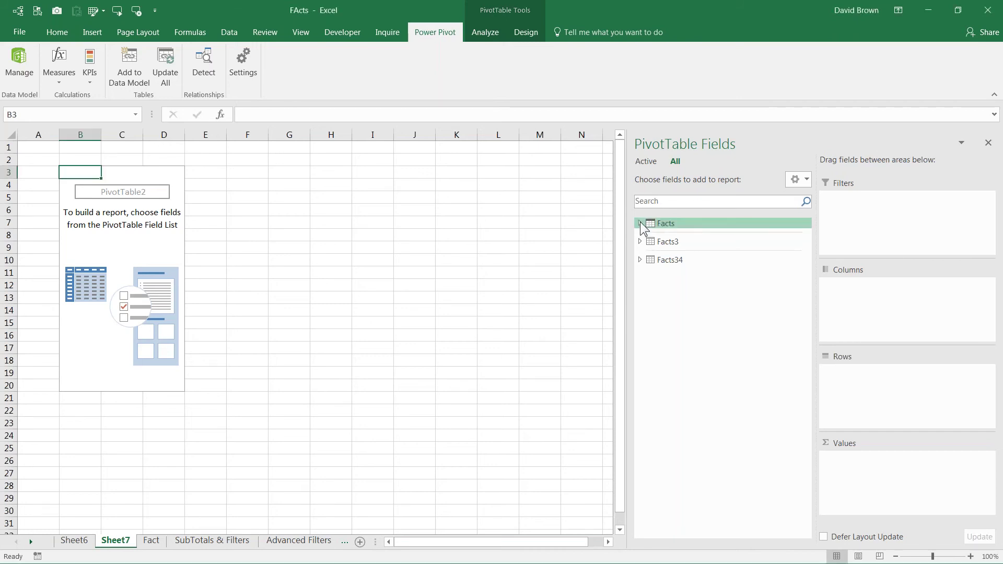
click(641, 221)
drag(677, 249, 872, 391)
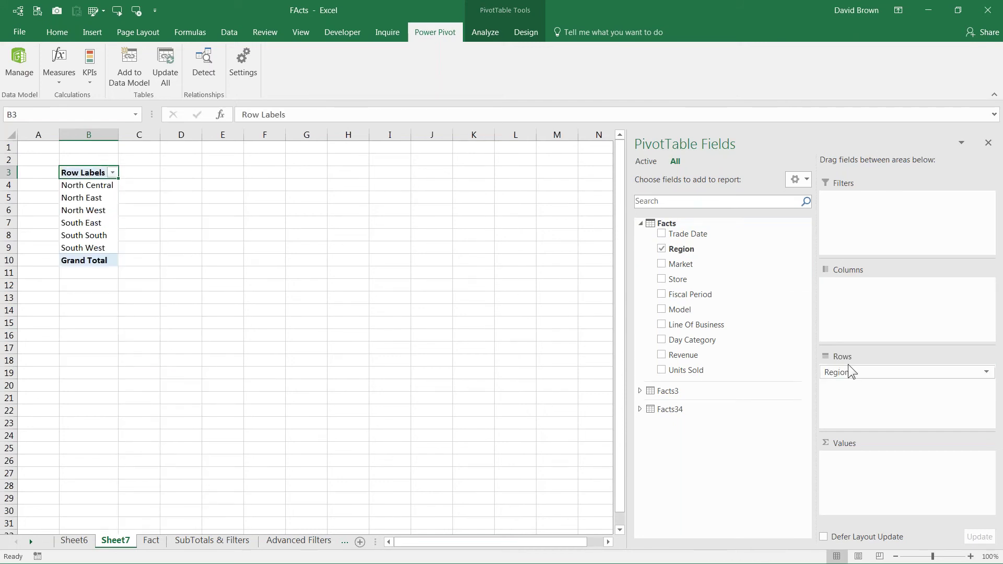
click(662, 355)
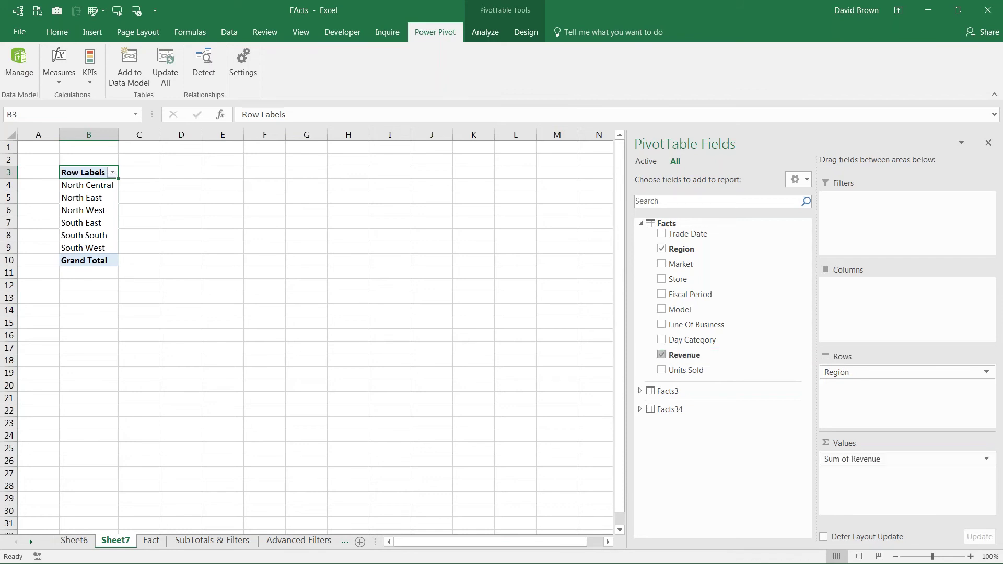
Apply Comma Style to the revenue totals in C4:C10.
drag(157, 186, 156, 260)
key(ctrl+shift+1)
scroll(219, 327, up, 1)
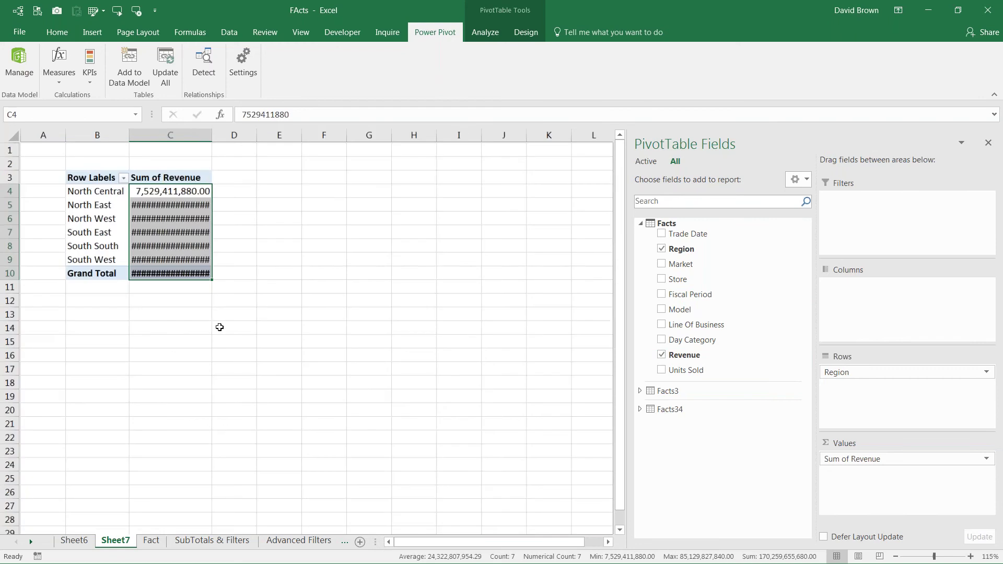
scroll(219, 327, up, 4)
click(273, 250)
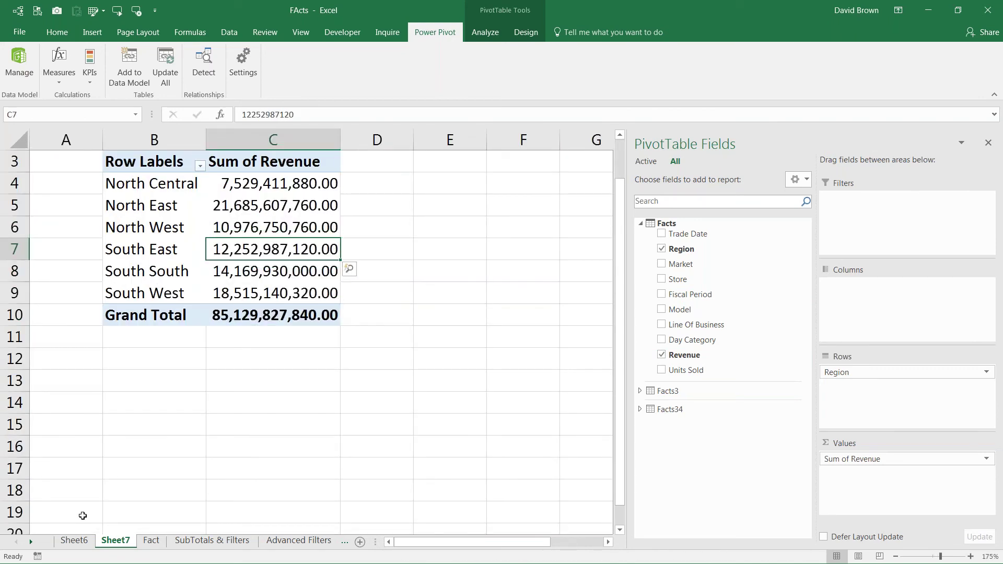
Compare with Sheet6's pivot, then select K1:K15 on the Fact sheet.
click(78, 542)
click(115, 543)
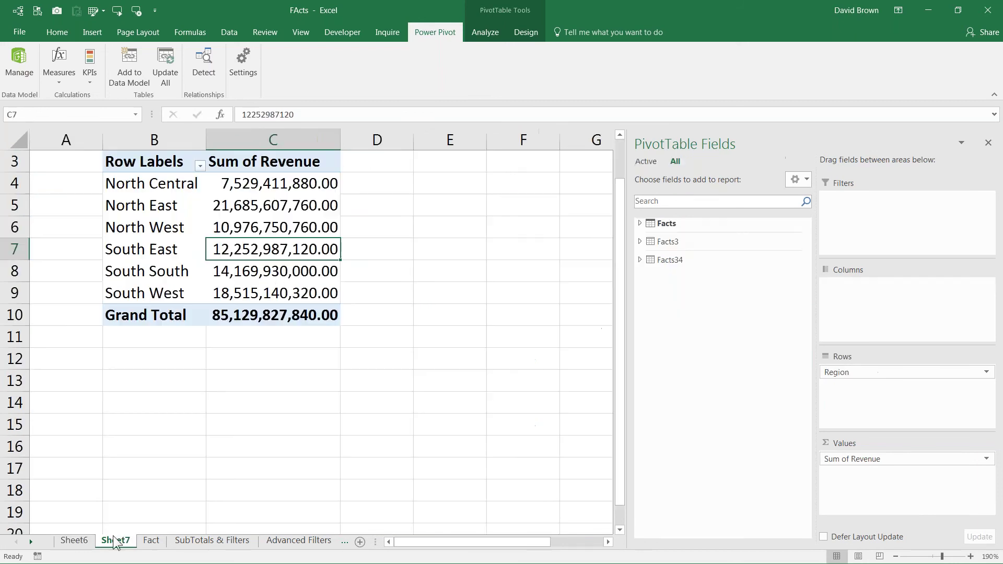
click(639, 223)
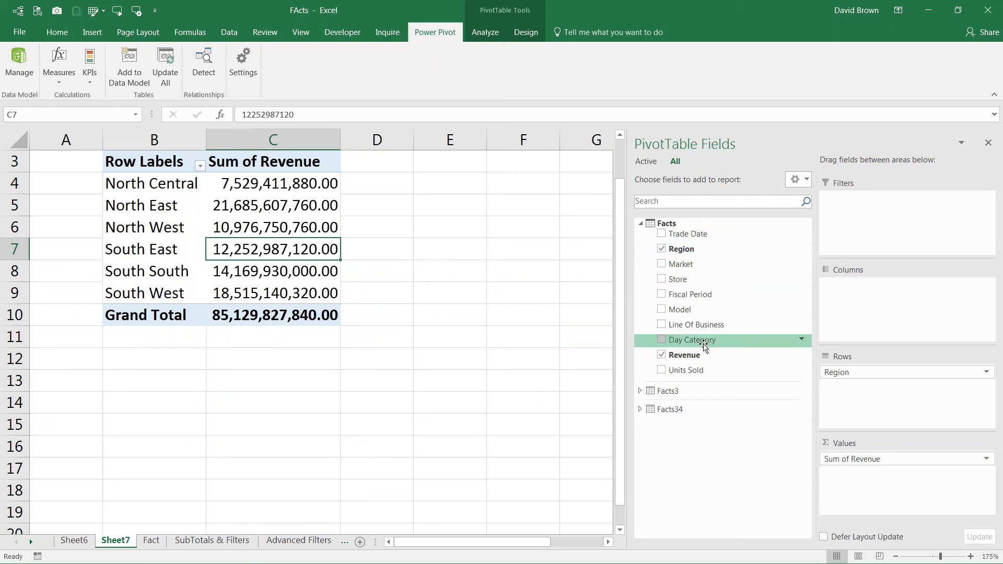
click(146, 544)
drag(630, 149, 630, 322)
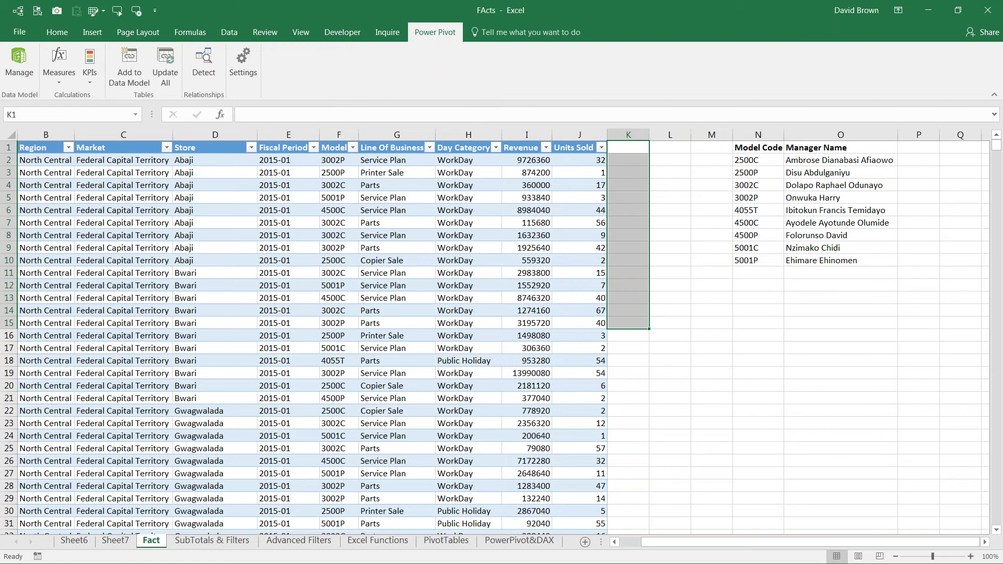
Convert the Model Code/Manager Name range N1:O10 into a table.
drag(758, 149, 822, 260)
drag(771, 148, 828, 270)
click(801, 218)
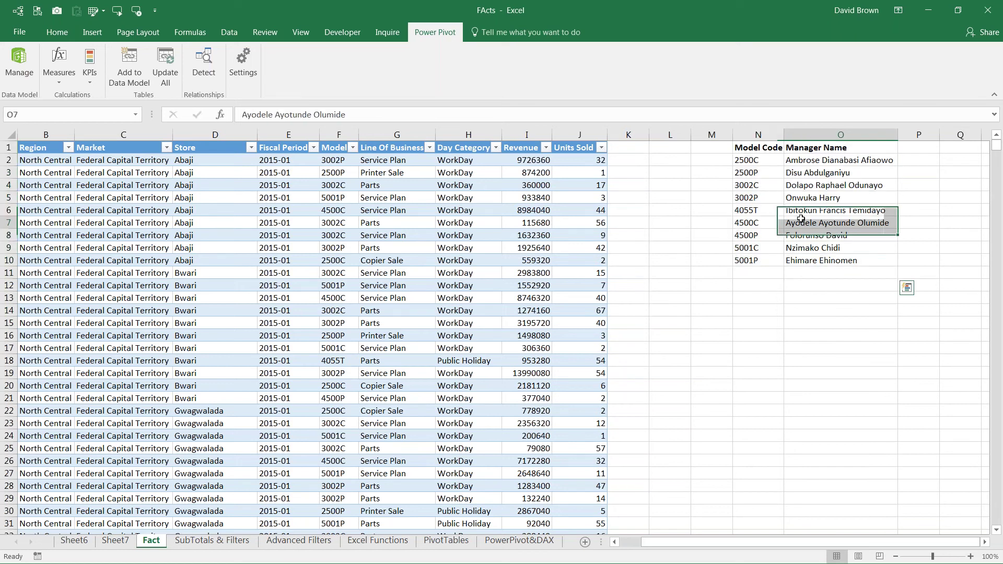
key(ctrl+t)
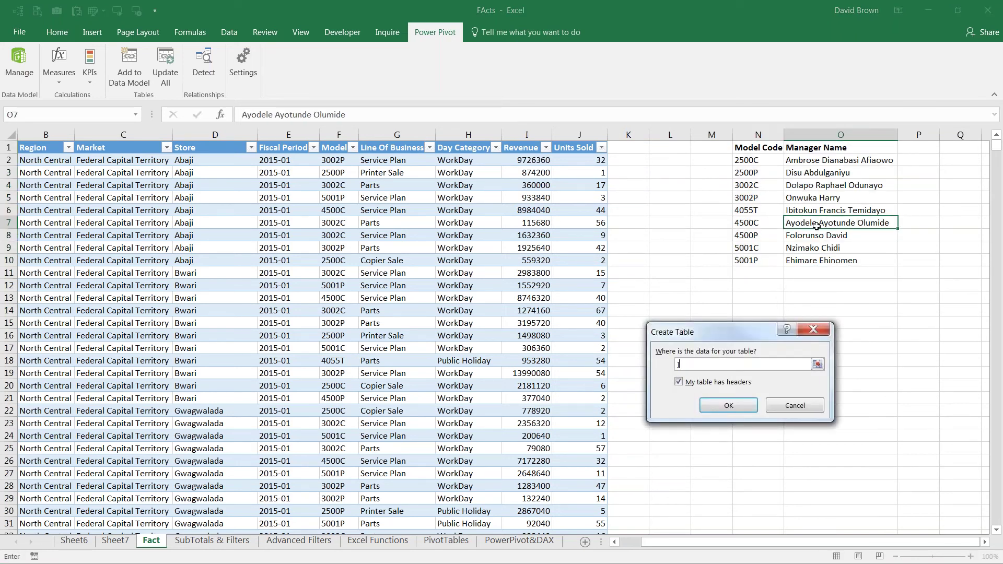
key(Escape)
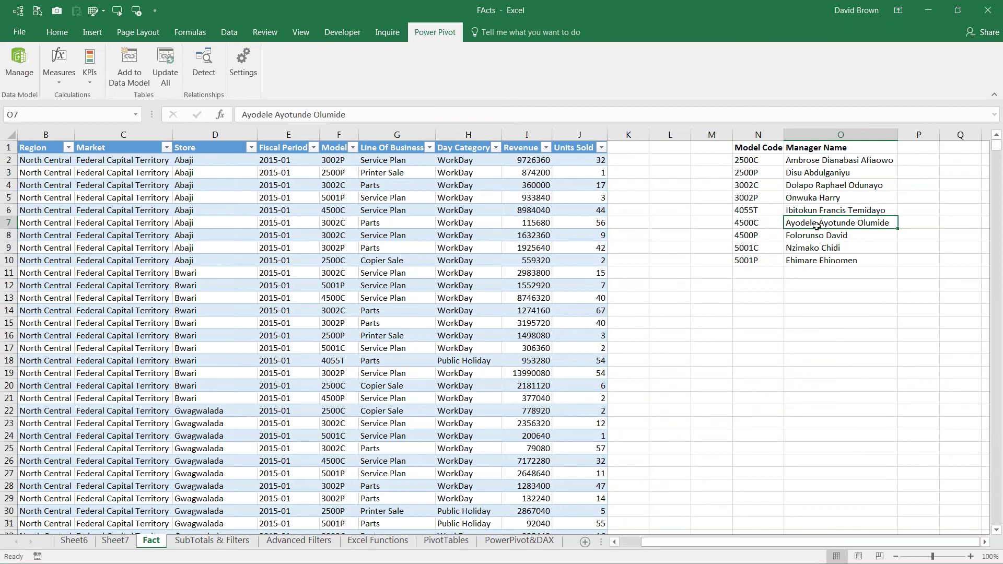
key(ctrl+t)
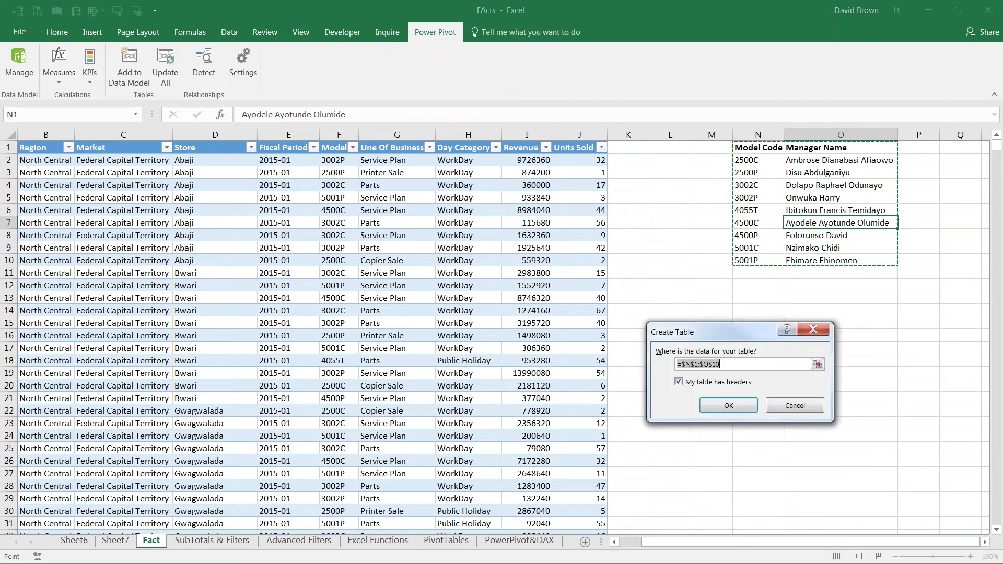
key(Return)
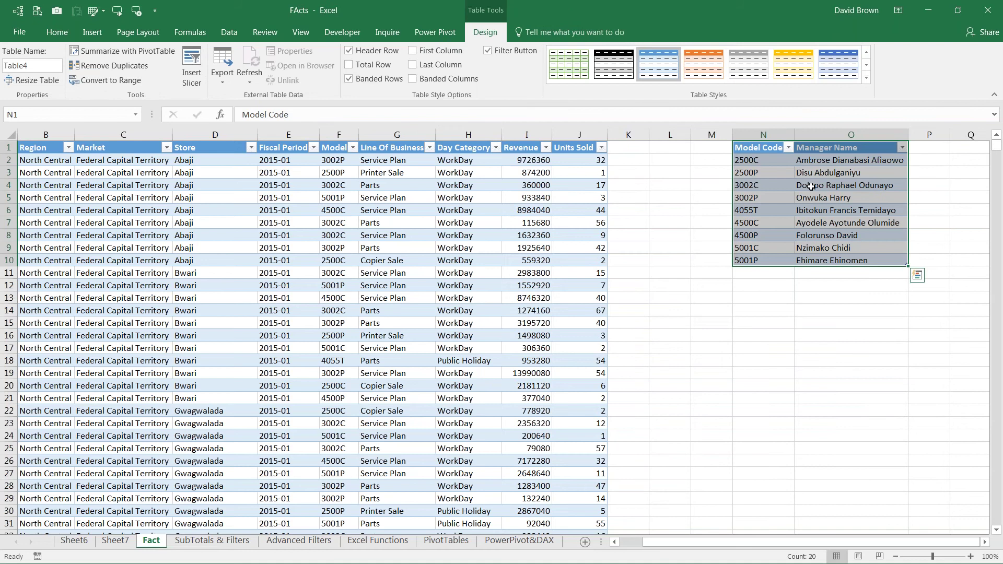
Add the new manager table (Table4) to the Power Pivot data model.
click(788, 185)
click(786, 173)
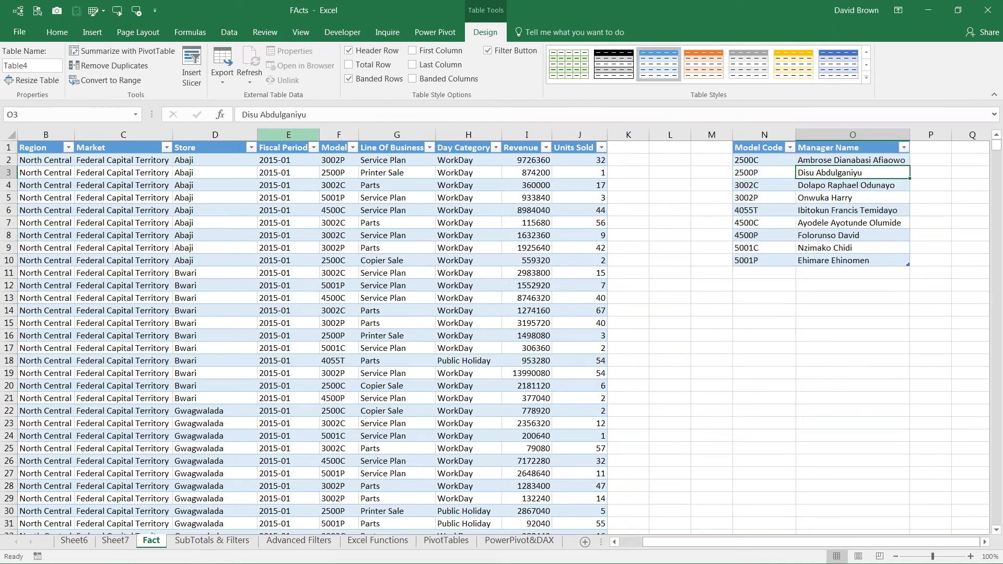
click(444, 32)
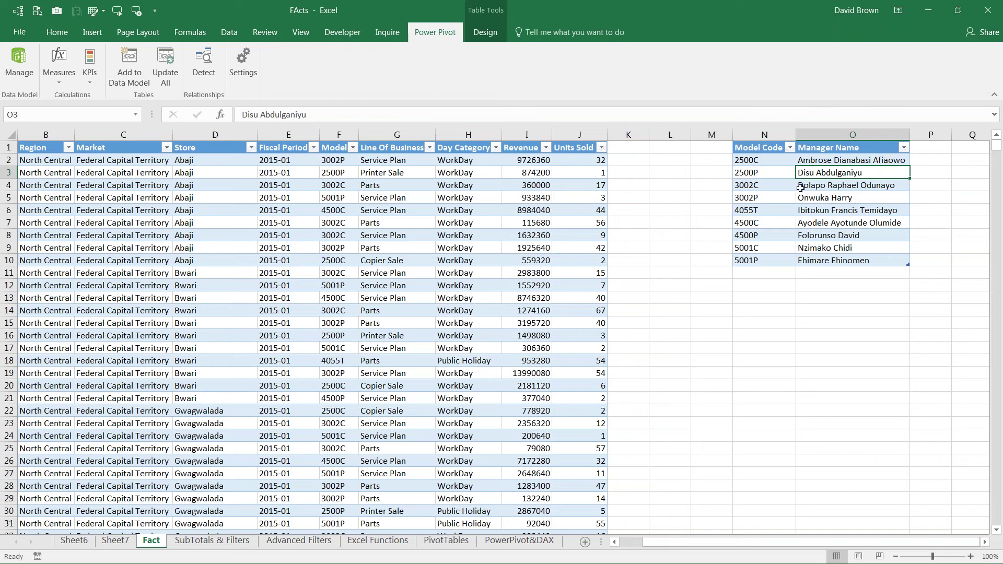
click(128, 54)
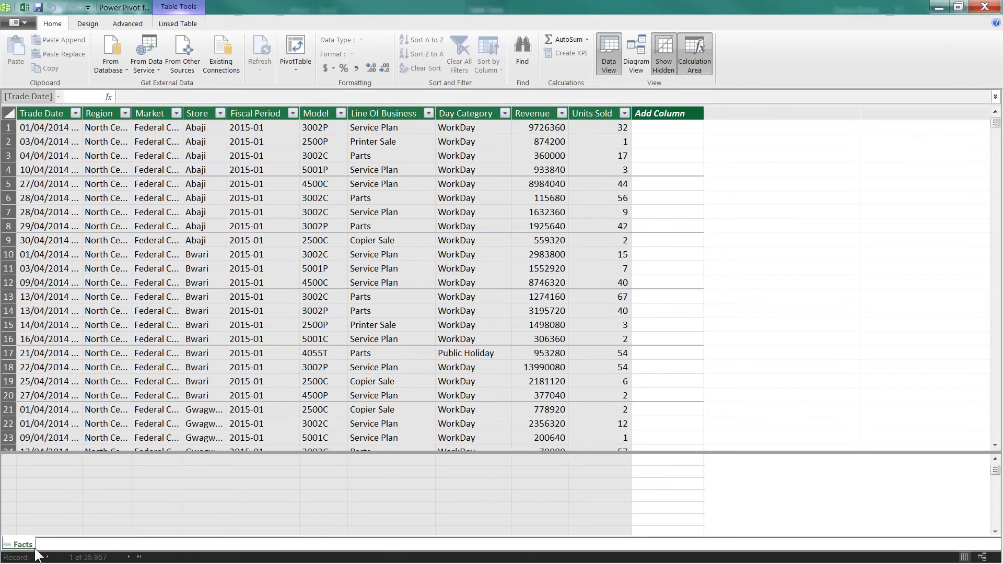
Check Table4's Model Code and Manager Name rows against Facts, and Sheet7's field list.
click(59, 546)
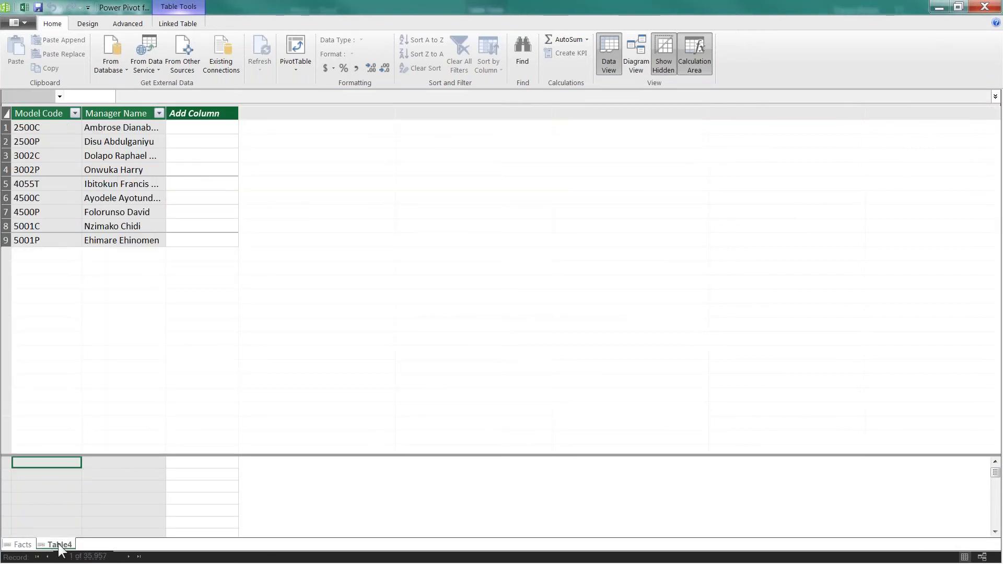
click(27, 545)
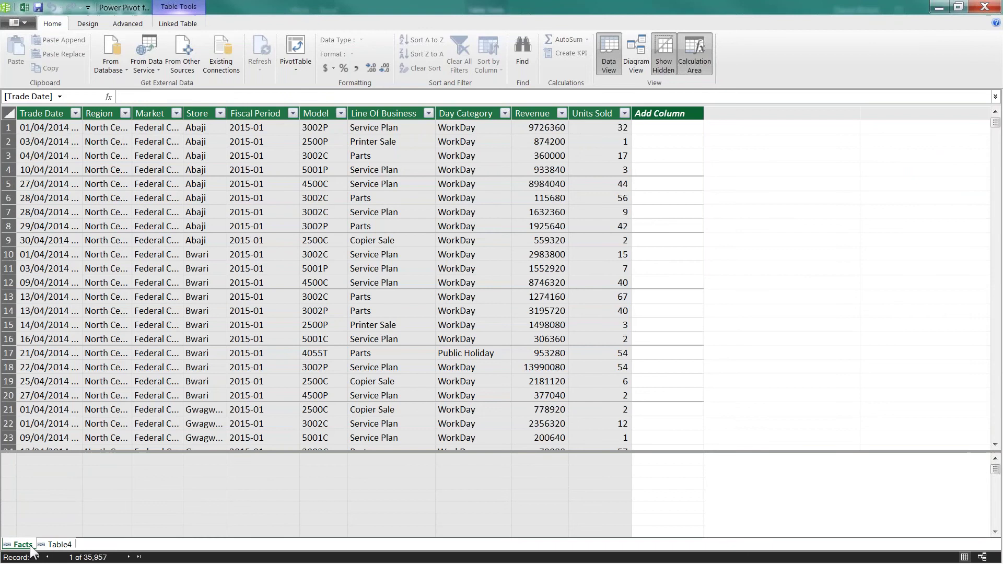
click(60, 545)
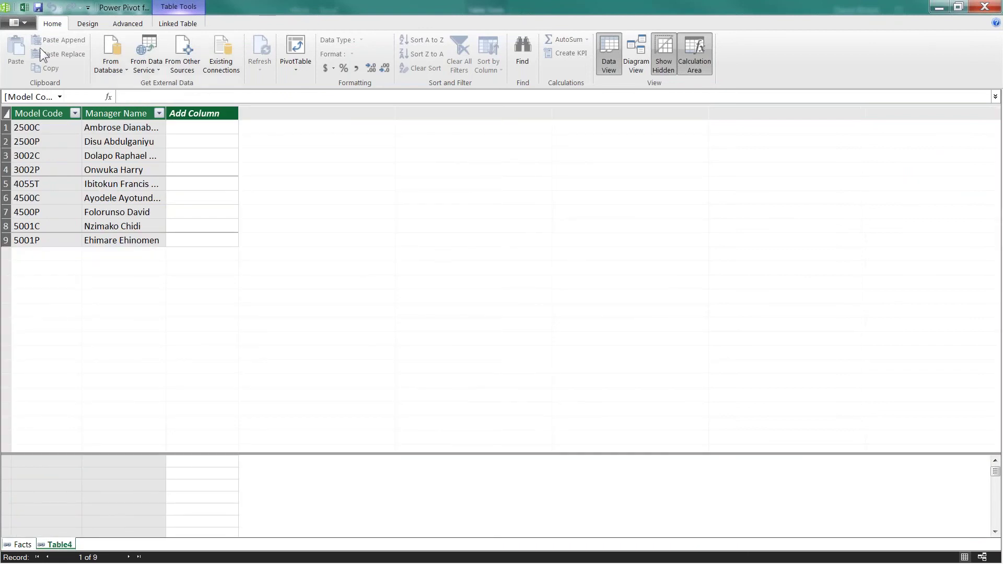
click(25, 11)
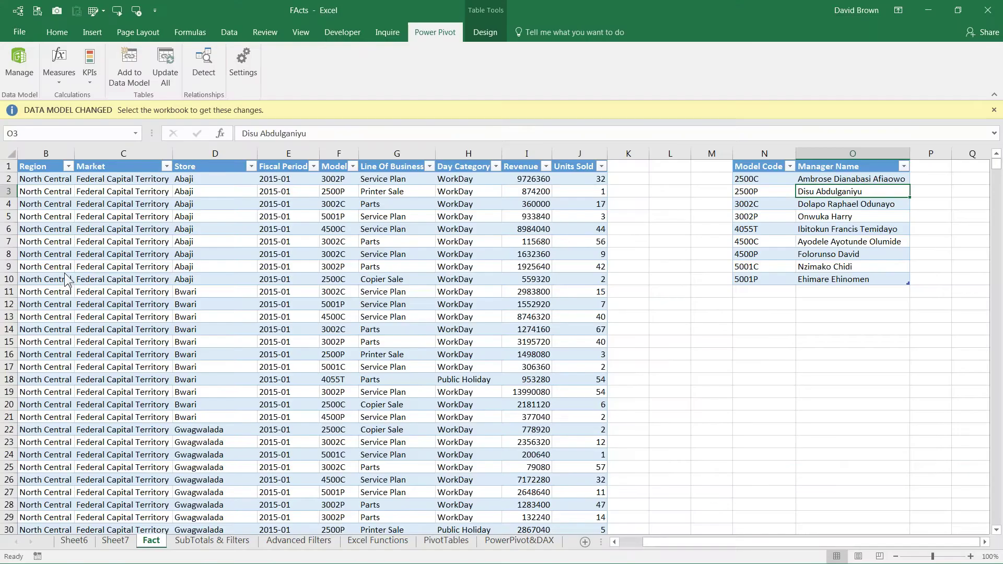
click(113, 542)
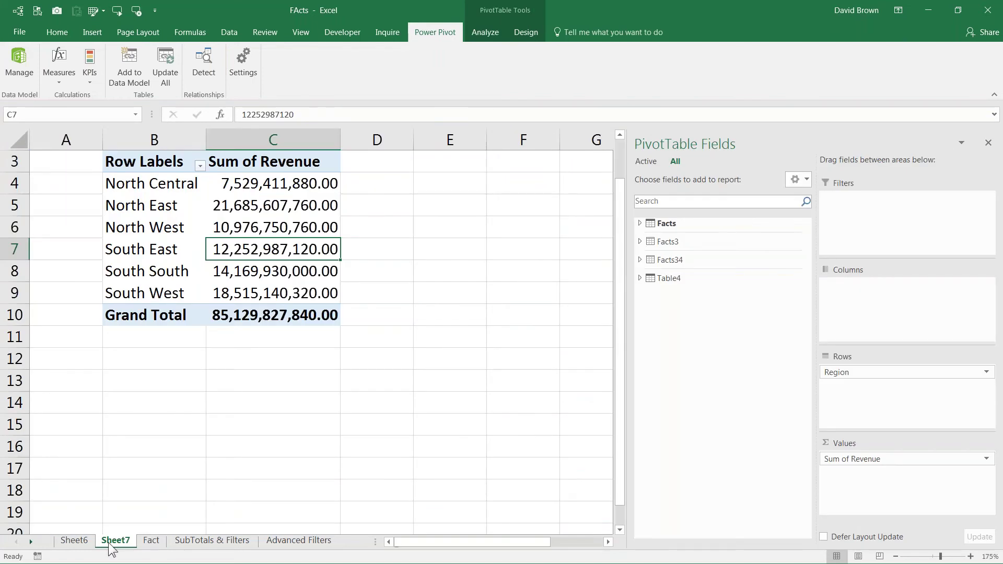
click(640, 224)
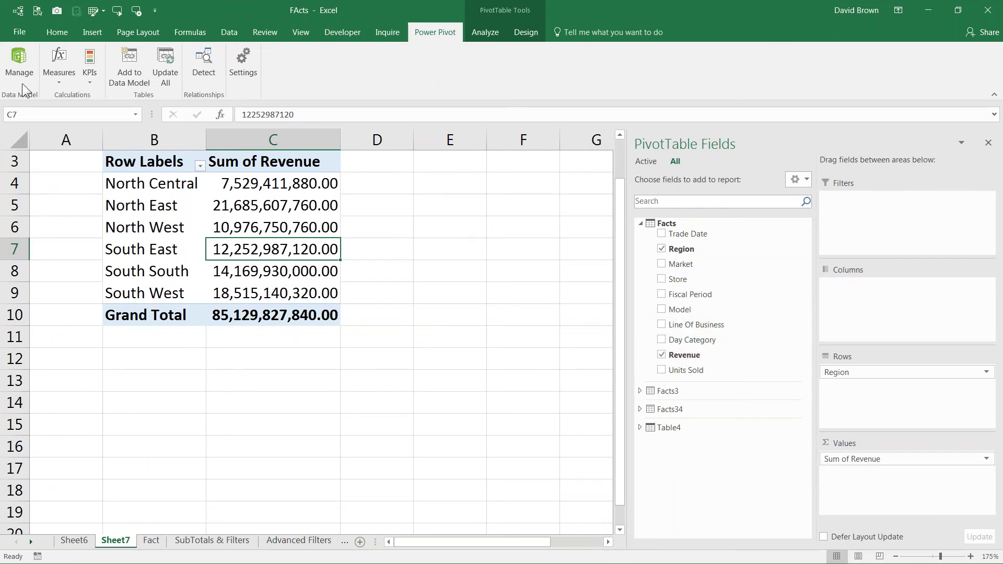
click(19, 61)
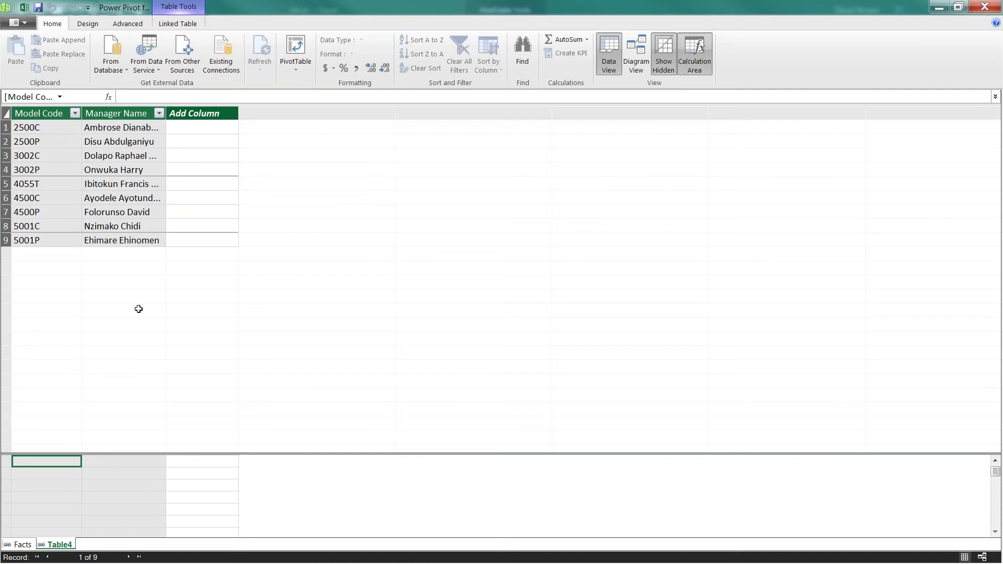
In Diagram View, move Facts lower, enlarge it to show all fields, and shift Table4 right.
click(643, 51)
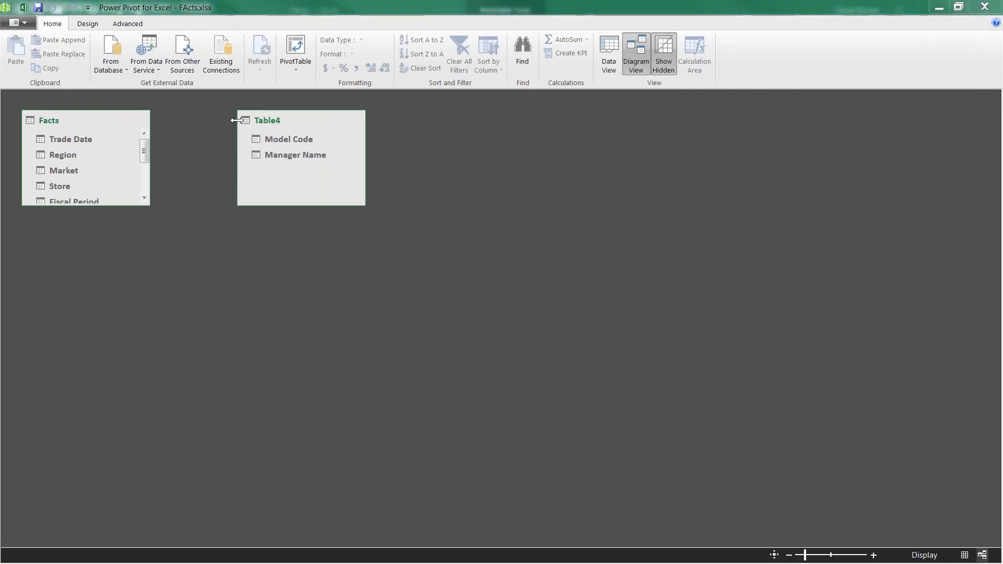
drag(96, 115, 213, 204)
drag(204, 294, 203, 419)
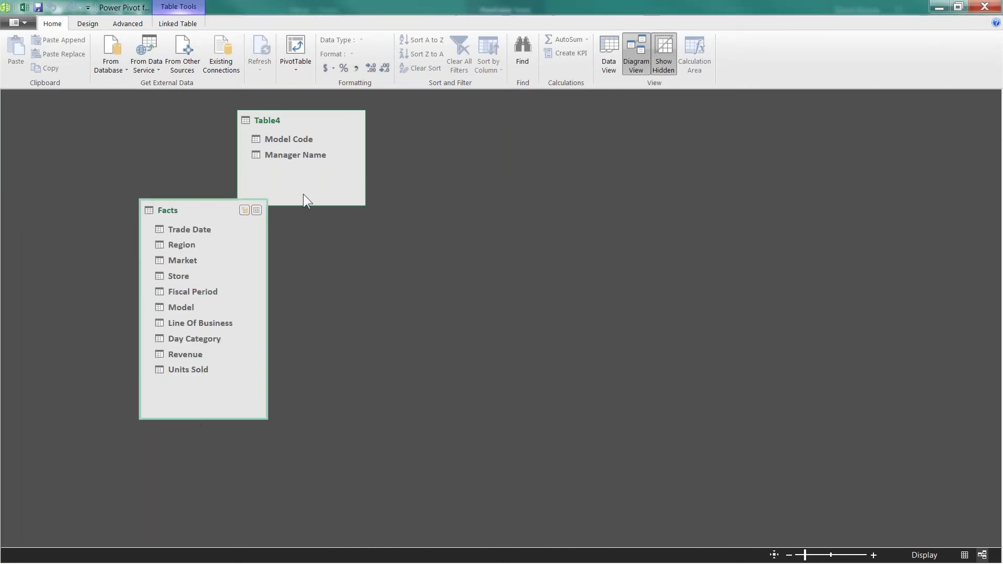
drag(341, 122, 483, 129)
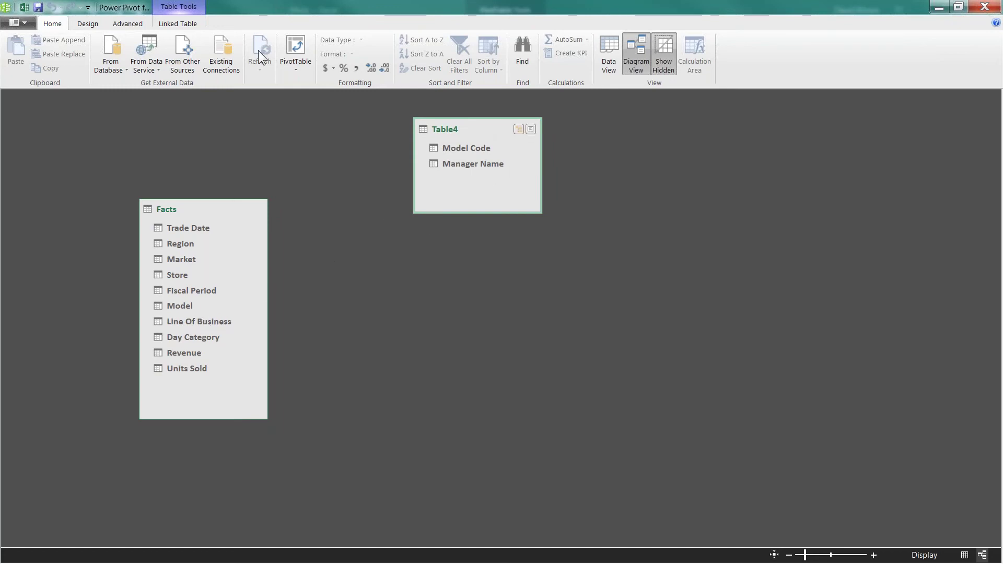
Inspect Table4's Model Code list beside the Fact sheet data.
click(24, 7)
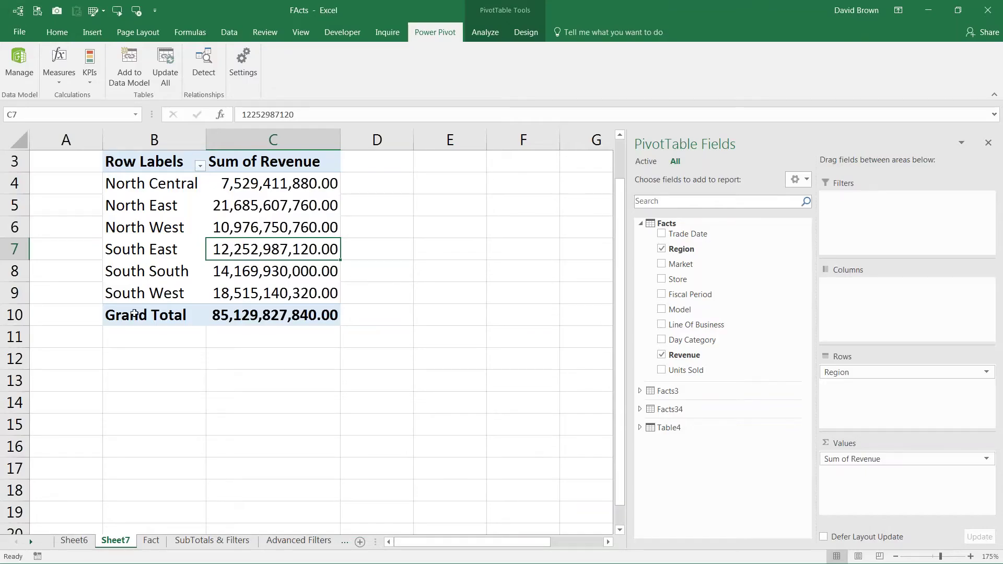
click(150, 541)
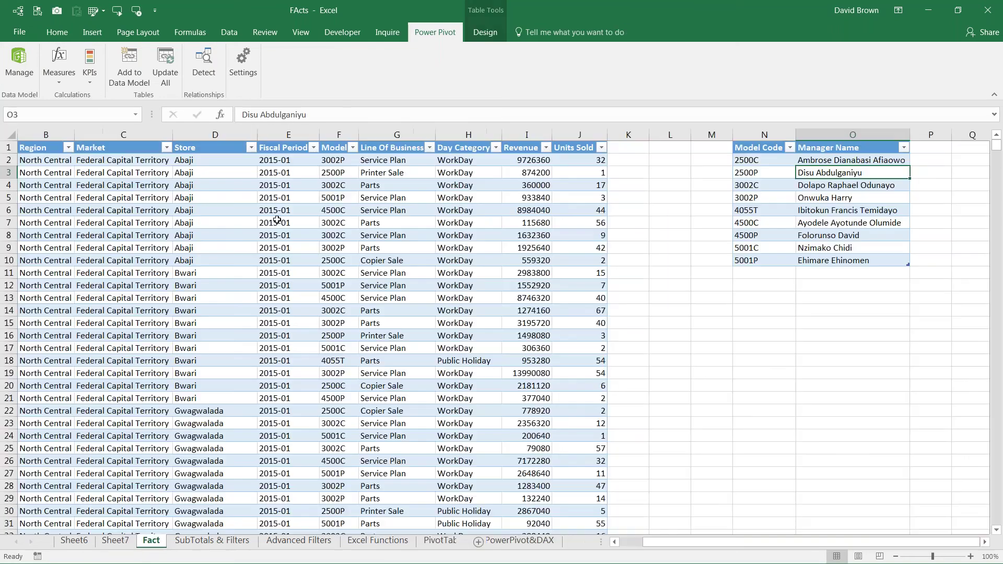
drag(731, 201, 815, 198)
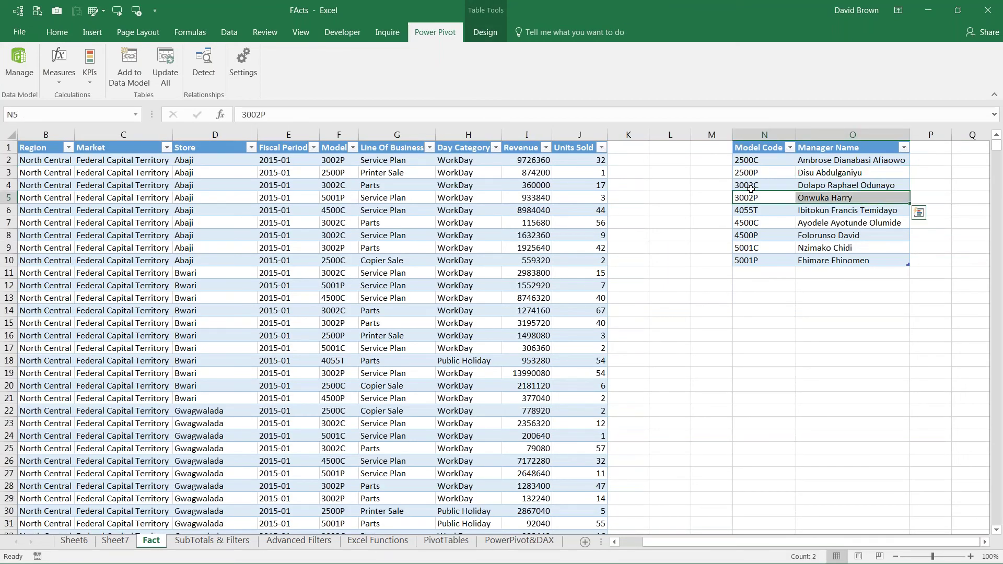
click(745, 146)
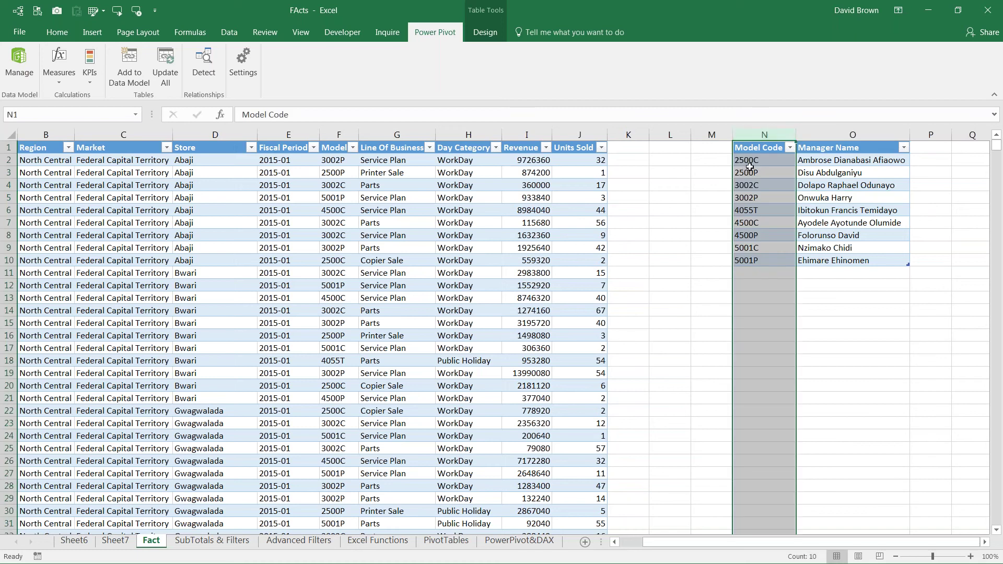
Link Facts' Model field to Table4's Model Code in the model diagram.
click(336, 143)
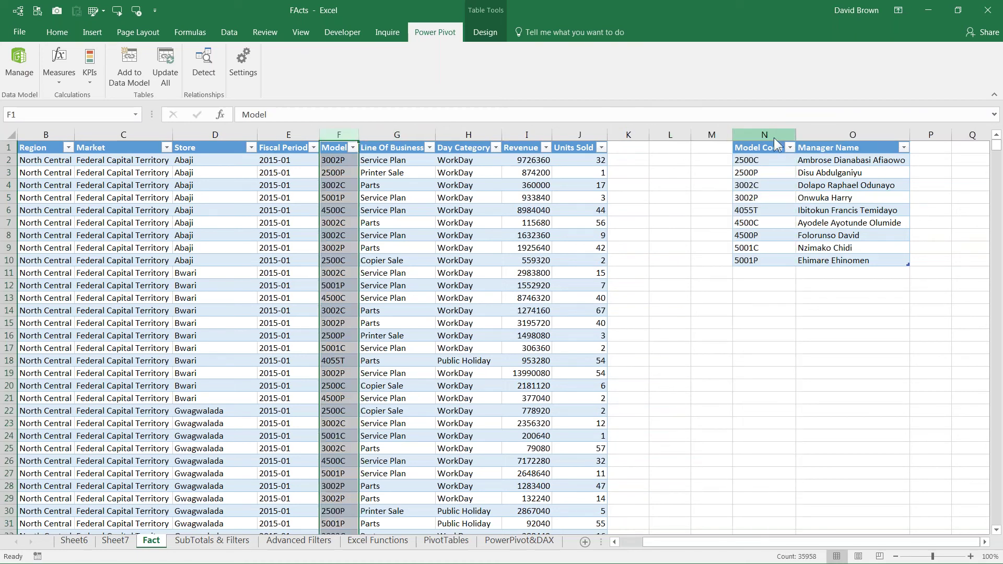
click(754, 130)
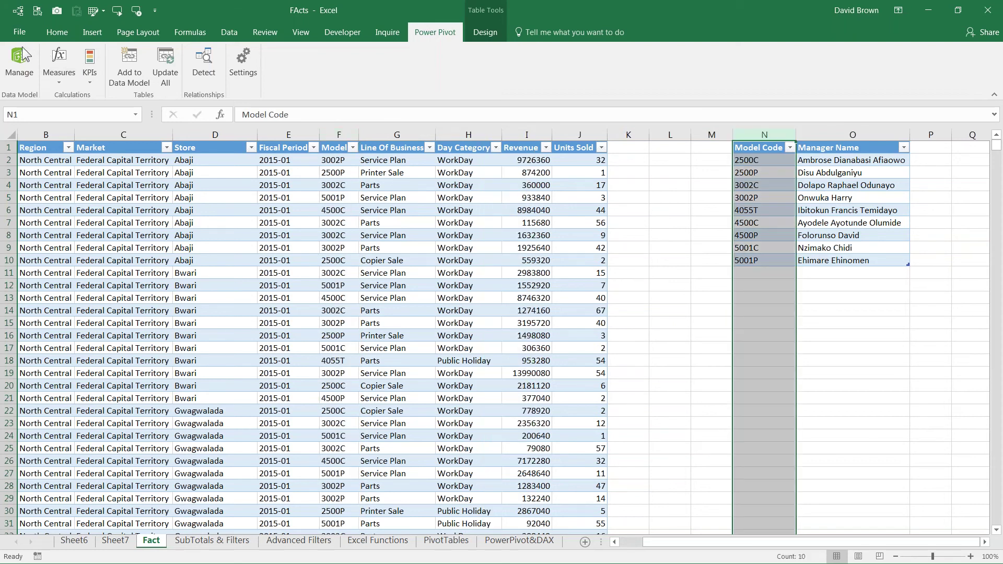
click(23, 65)
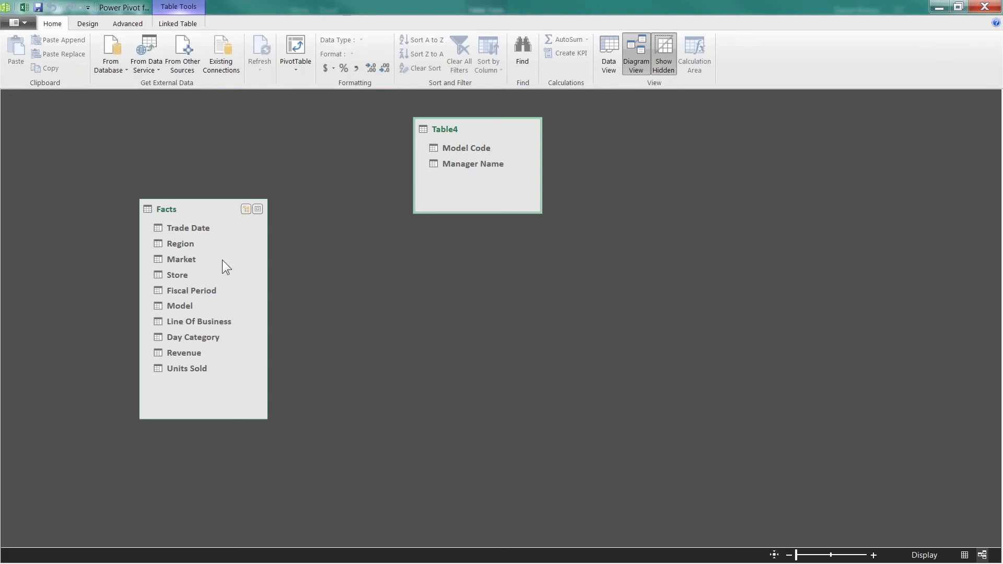
drag(186, 306, 456, 150)
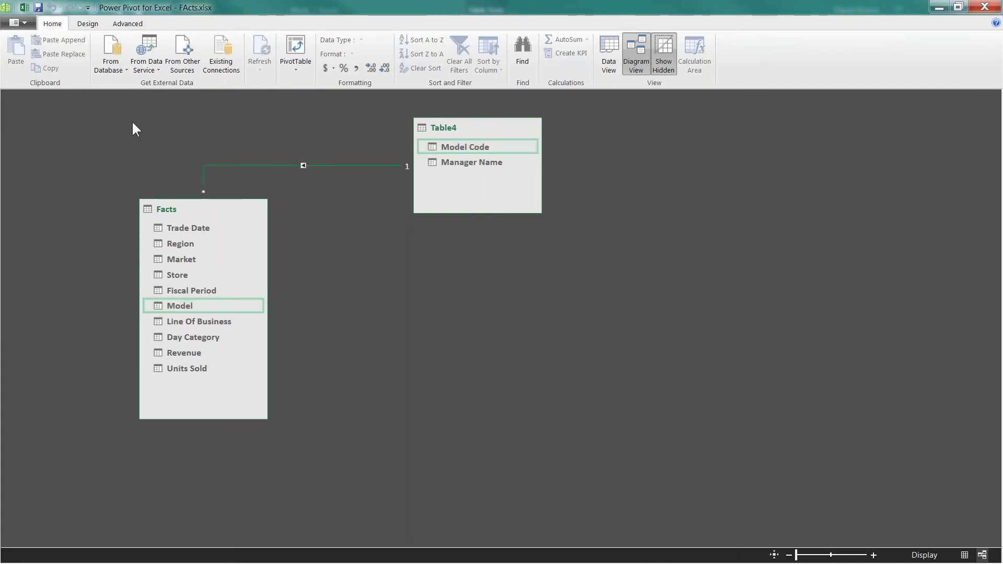
click(24, 8)
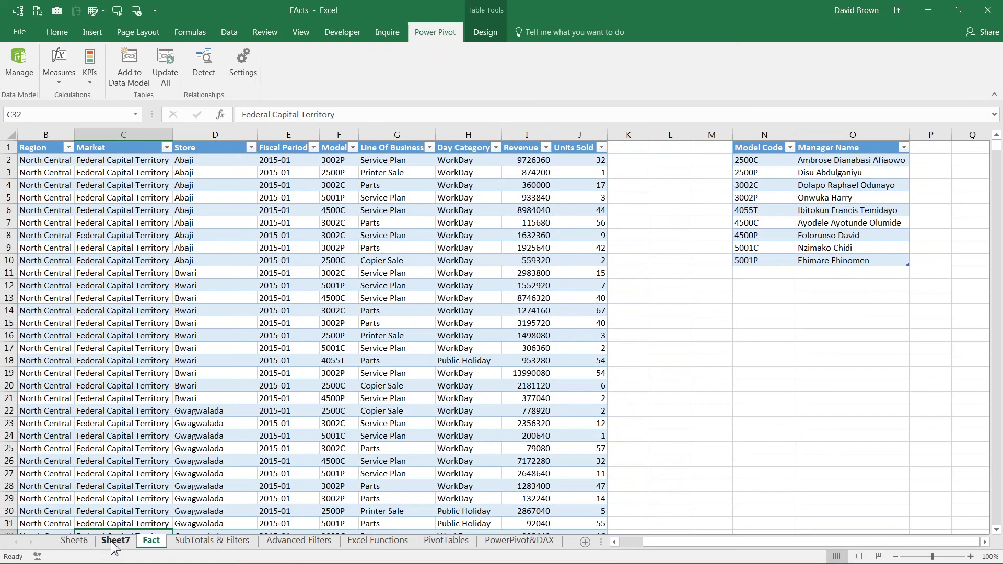
Move Region to the pivot's columns and add Table4's Manager Name as rows.
click(116, 544)
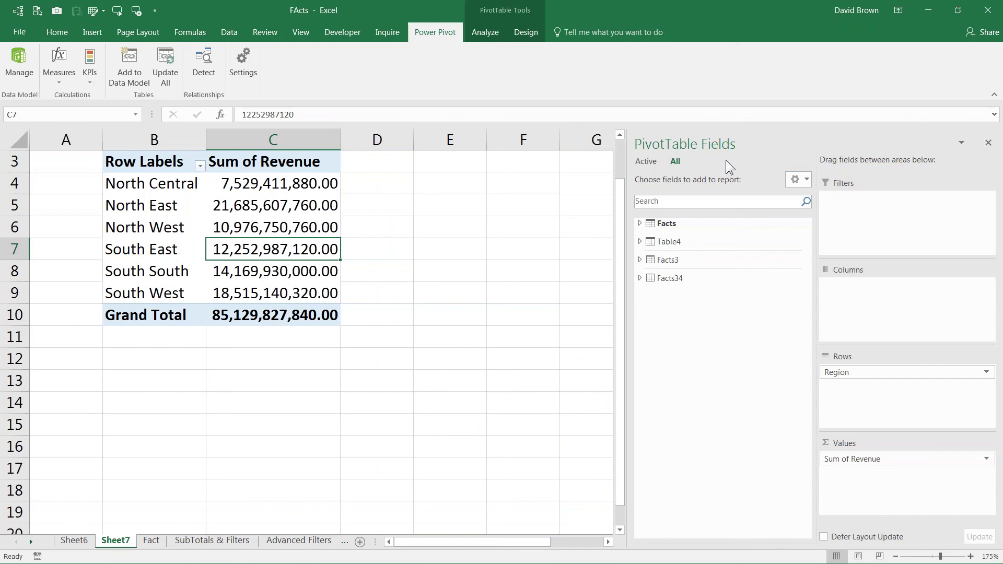
click(641, 242)
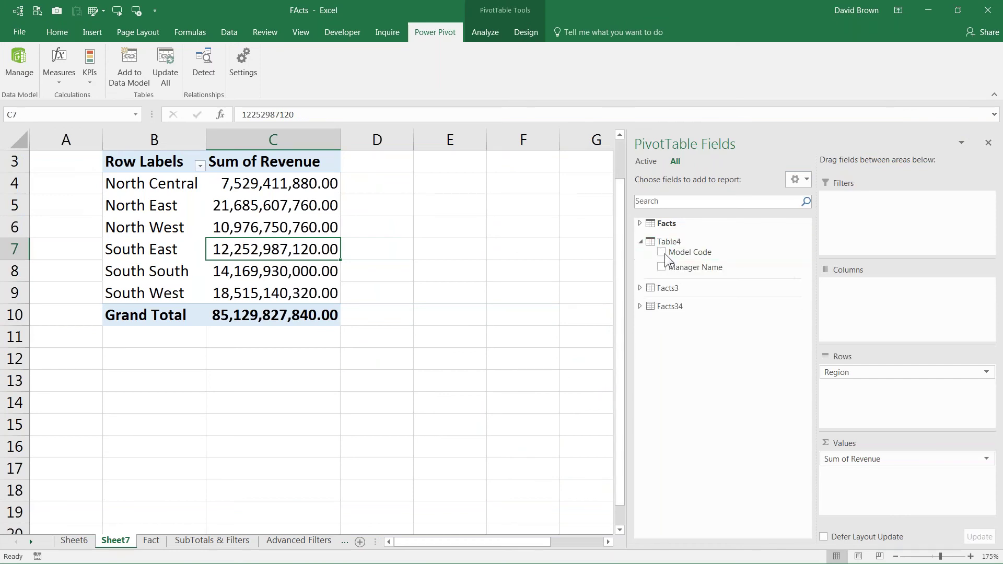
click(639, 224)
click(640, 224)
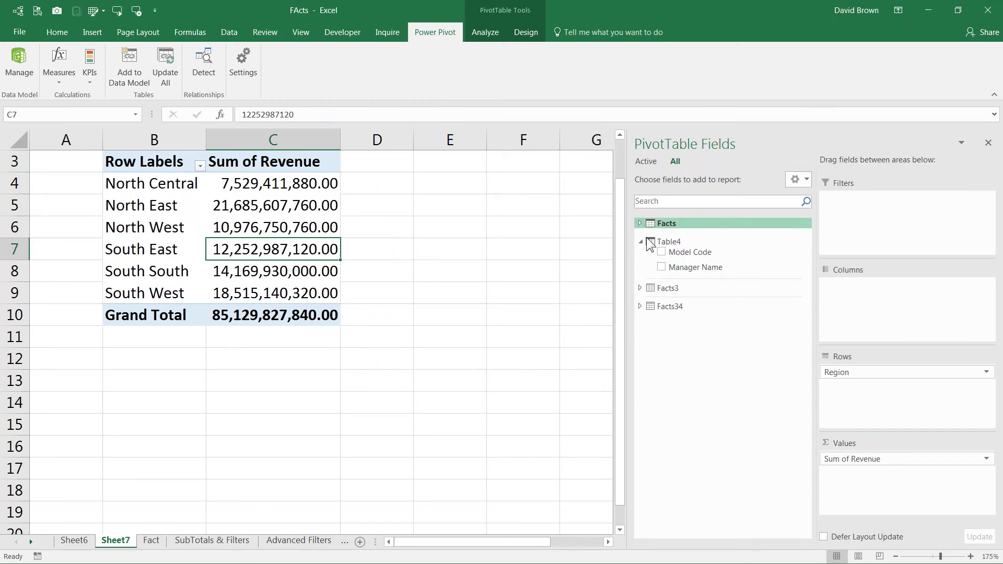
drag(867, 371, 919, 293)
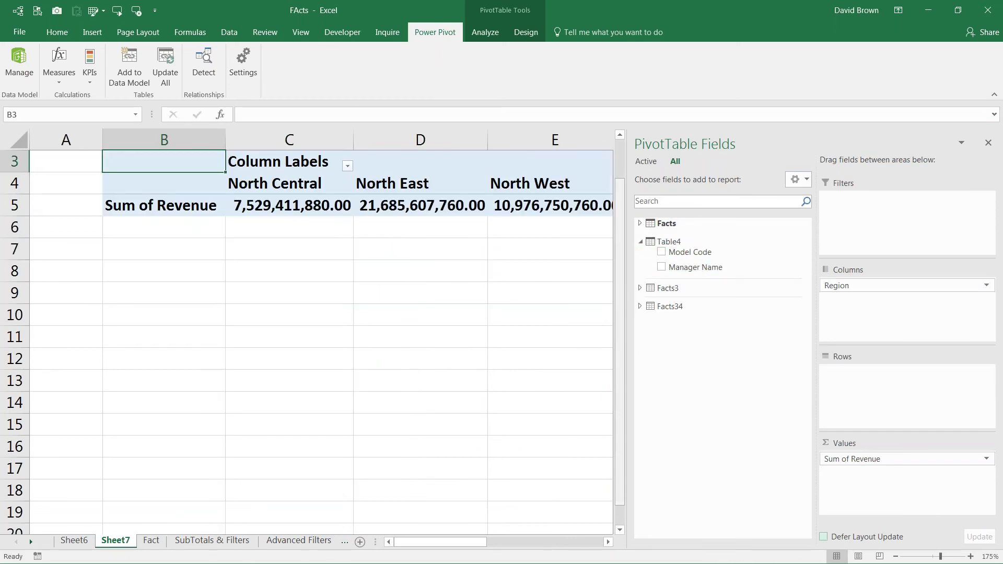
drag(692, 268, 861, 395)
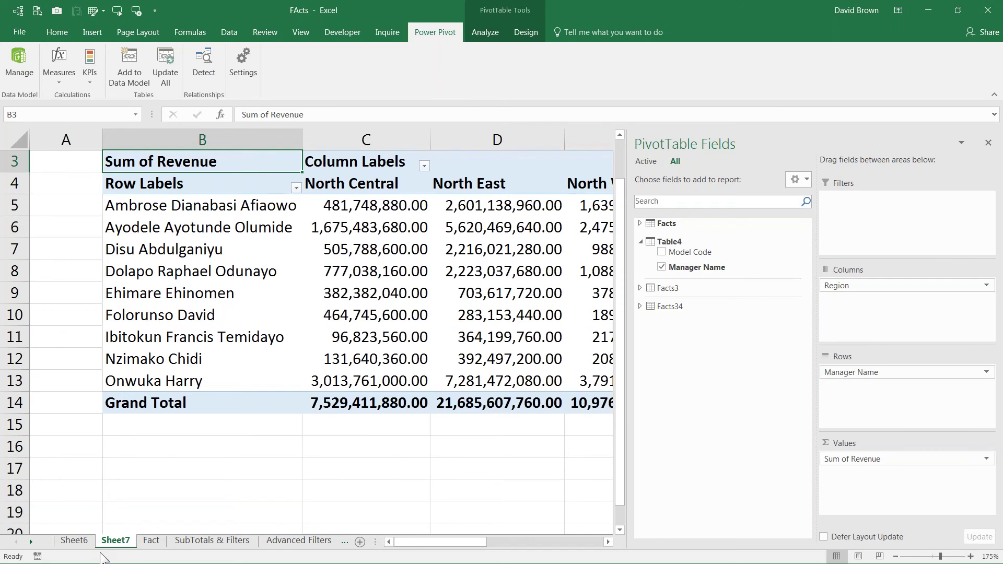
click(82, 543)
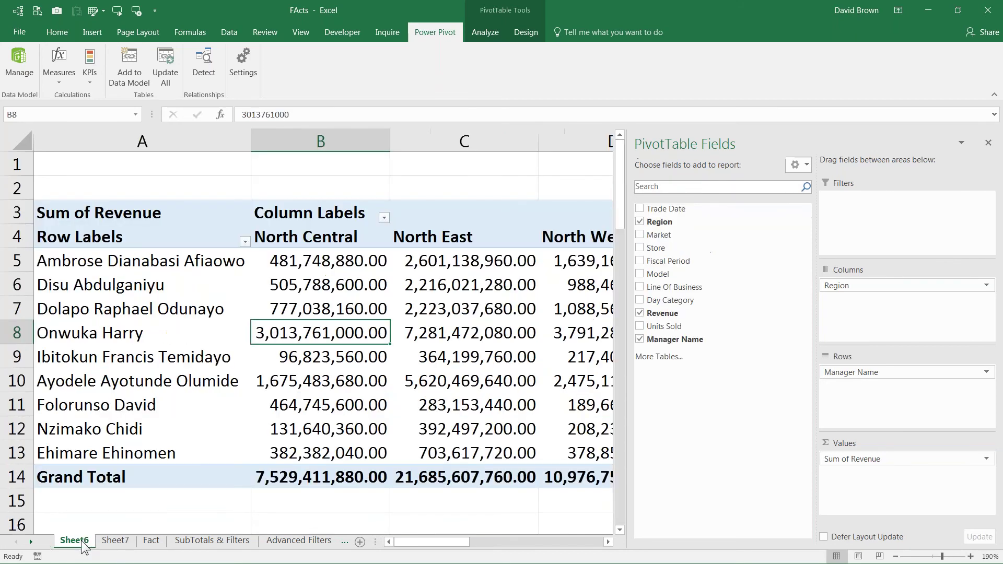
Compare Sheet7's pivot against Sheet6's pivot and the Fact data.
key(Down)
key(Down)
key(Down)
key(Left)
key(Down)
key(Down)
key(Down)
key(Down)
key(Down)
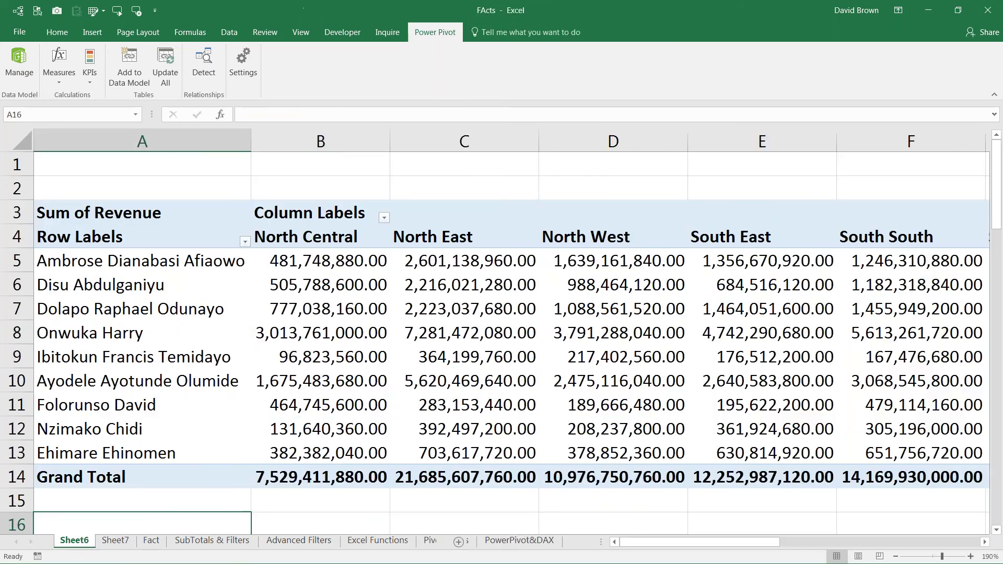
click(107, 541)
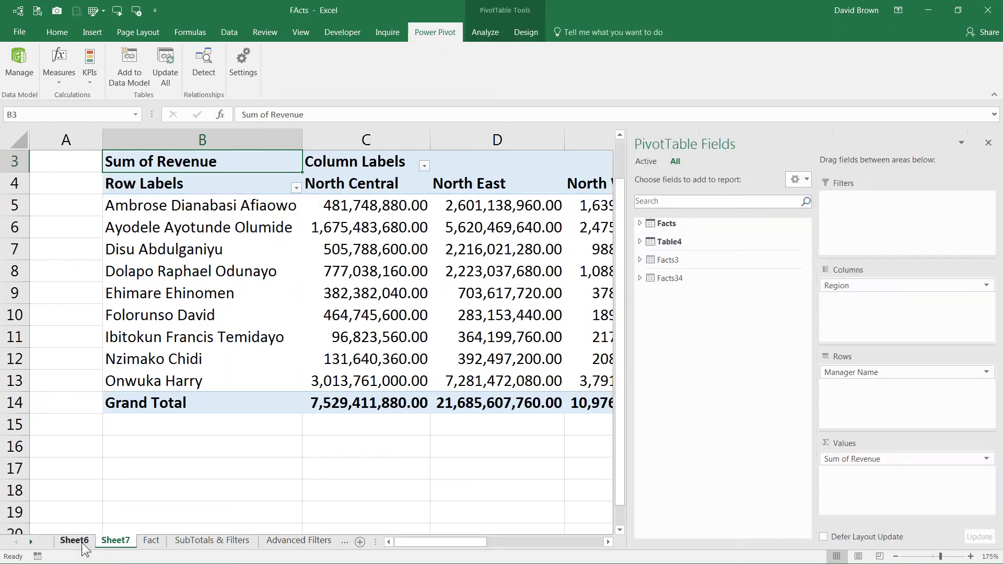
click(81, 542)
click(114, 543)
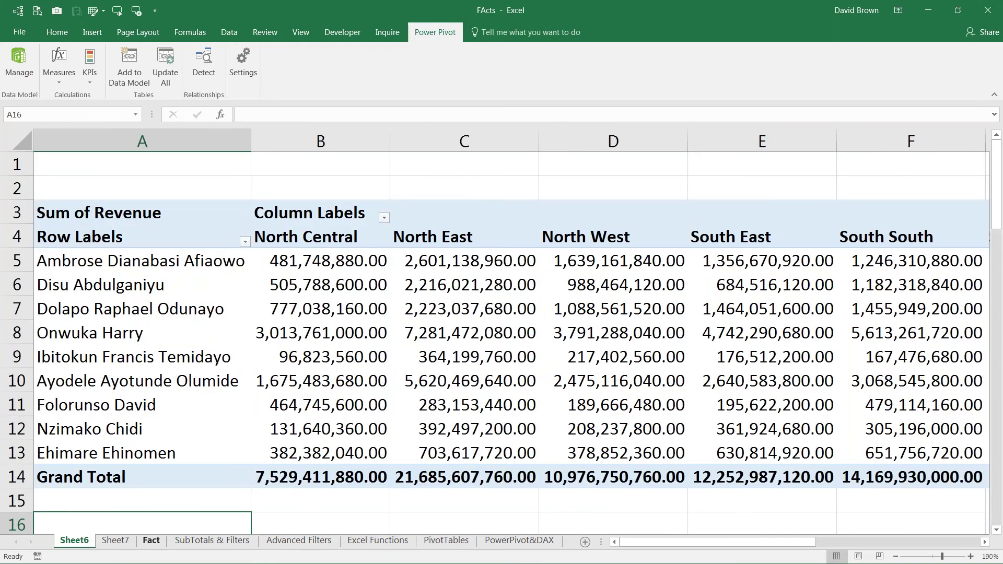
click(152, 541)
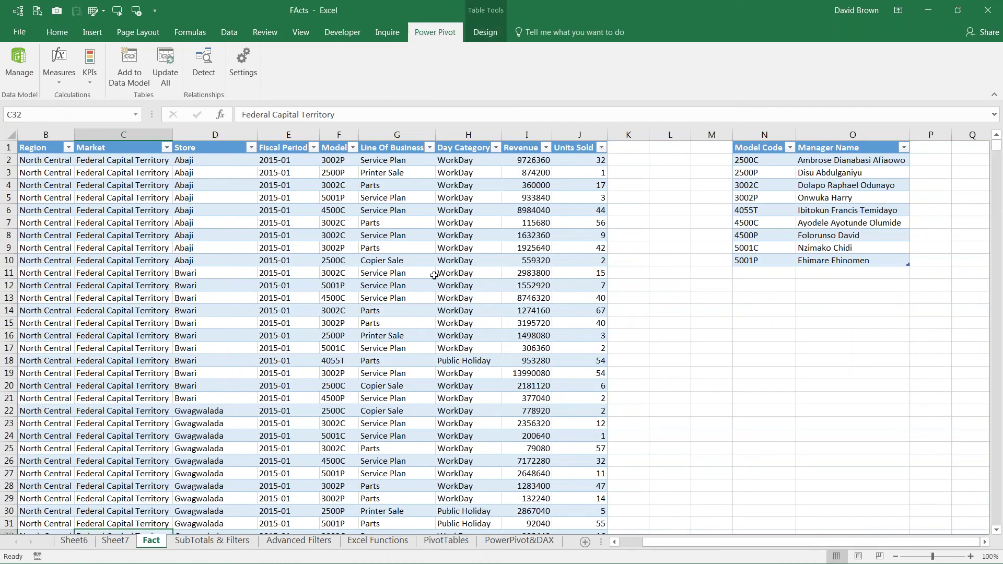
click(109, 542)
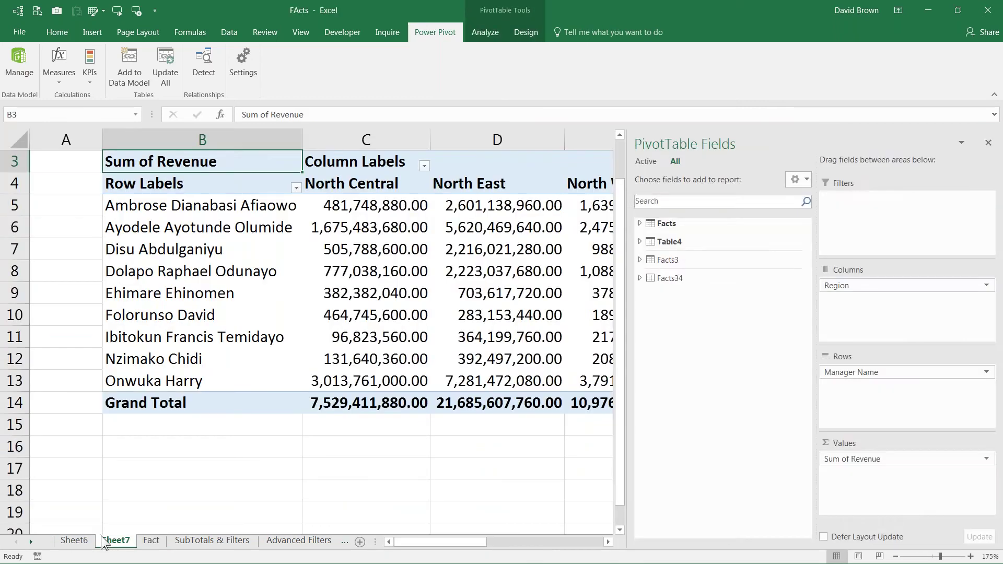
click(147, 541)
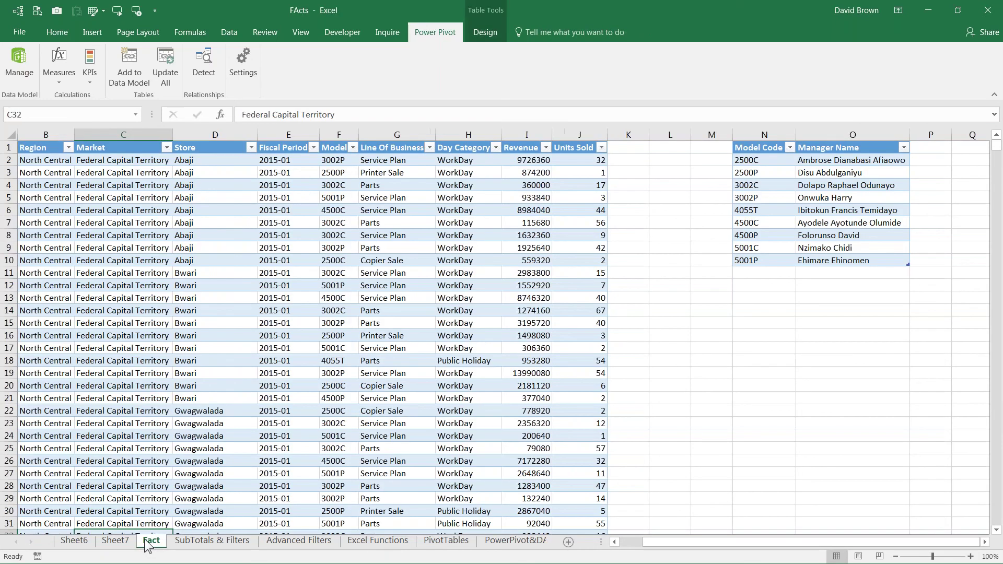
click(115, 540)
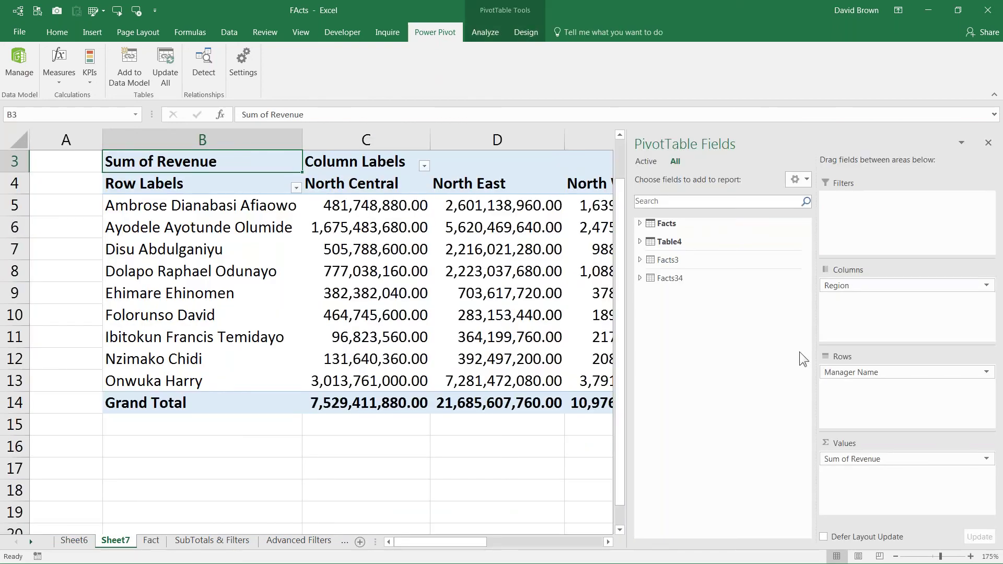
Remove Manager Name from the pivot and move Region back into rows.
click(846, 372)
drag(846, 372, 720, 339)
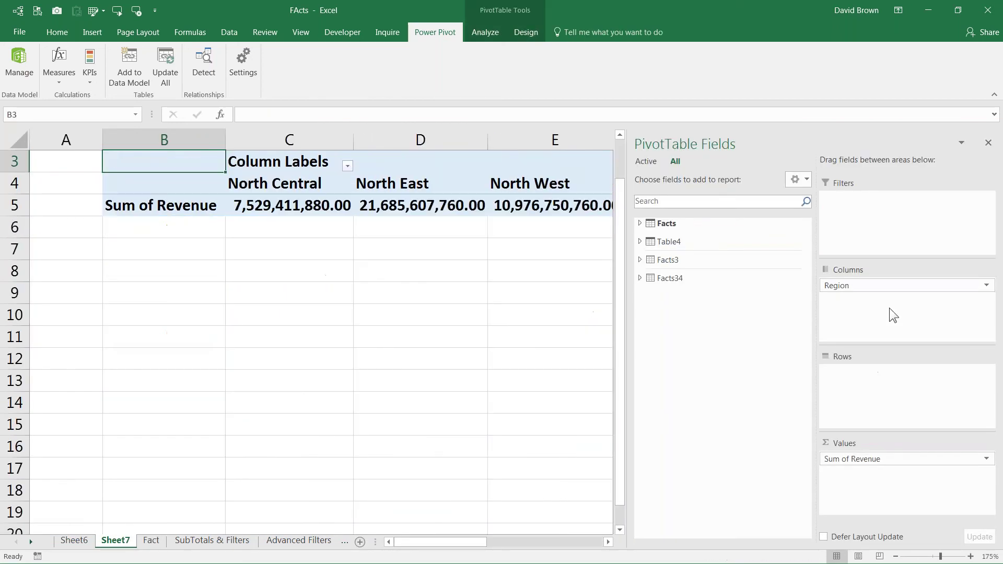
drag(836, 286, 857, 372)
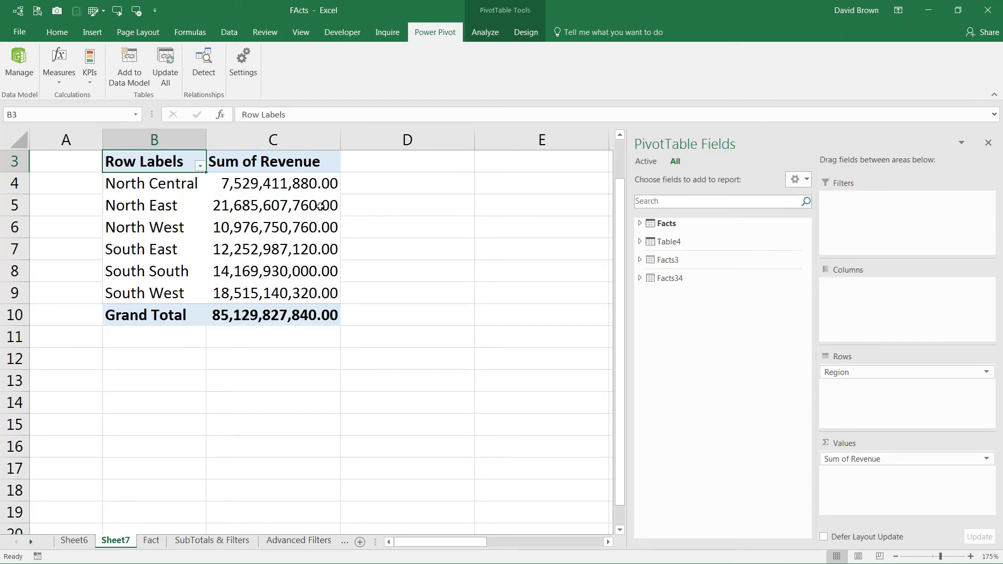
click(360, 186)
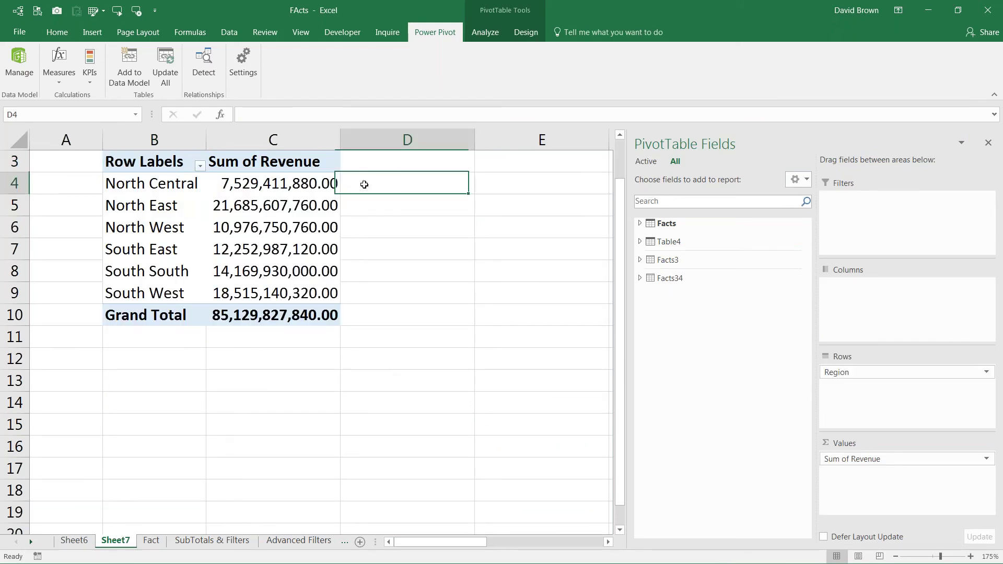
Widen column C and enter the share-of-total formula =C4/$C$10 in E4.
drag(340, 139, 353, 139)
click(339, 187)
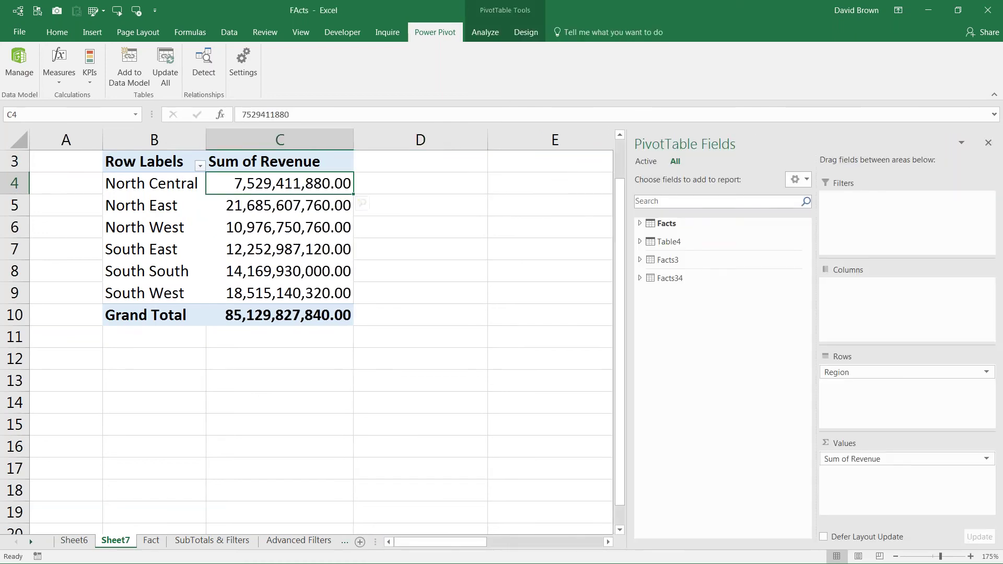
click(453, 183)
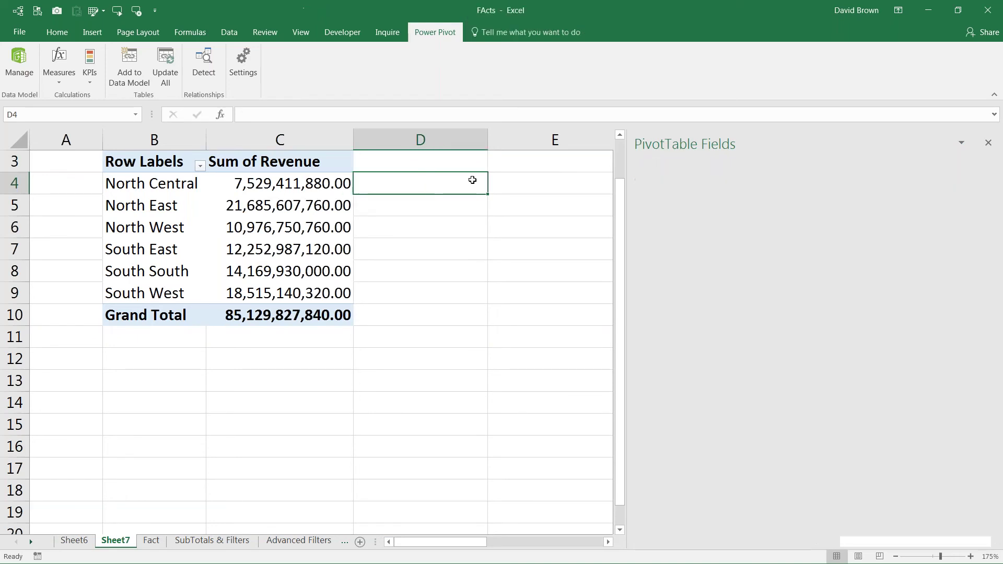
key(Right)
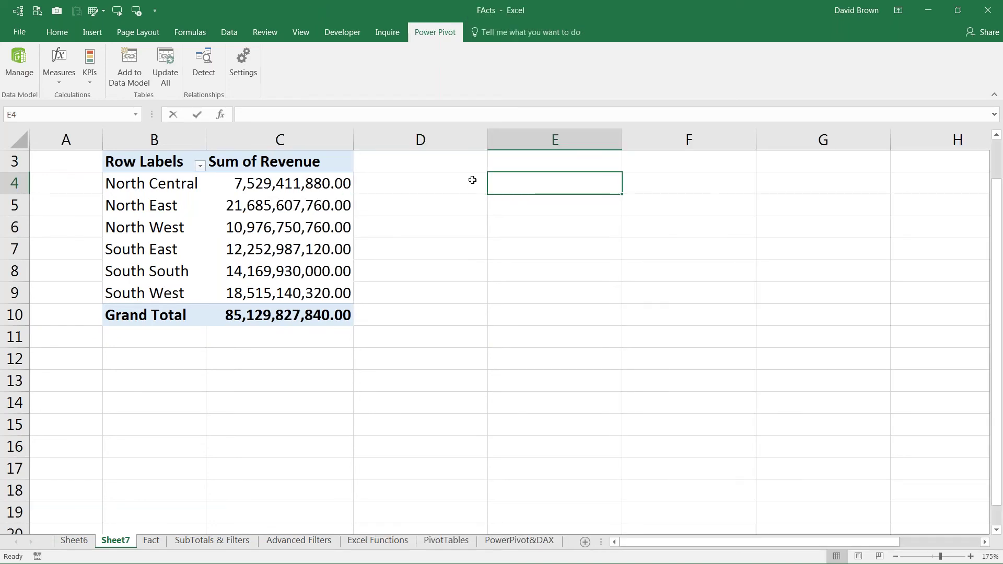
text(=c)
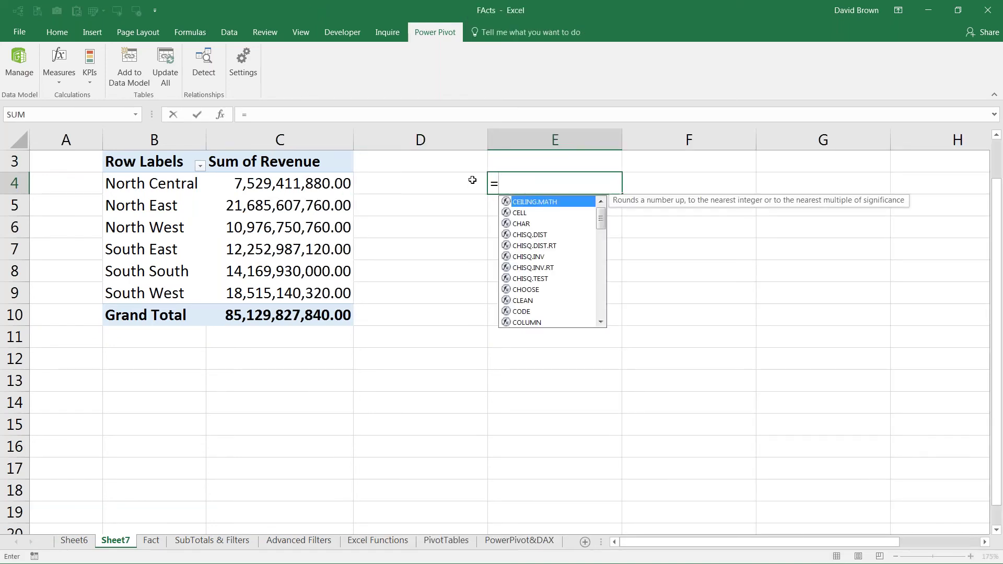
text(4)
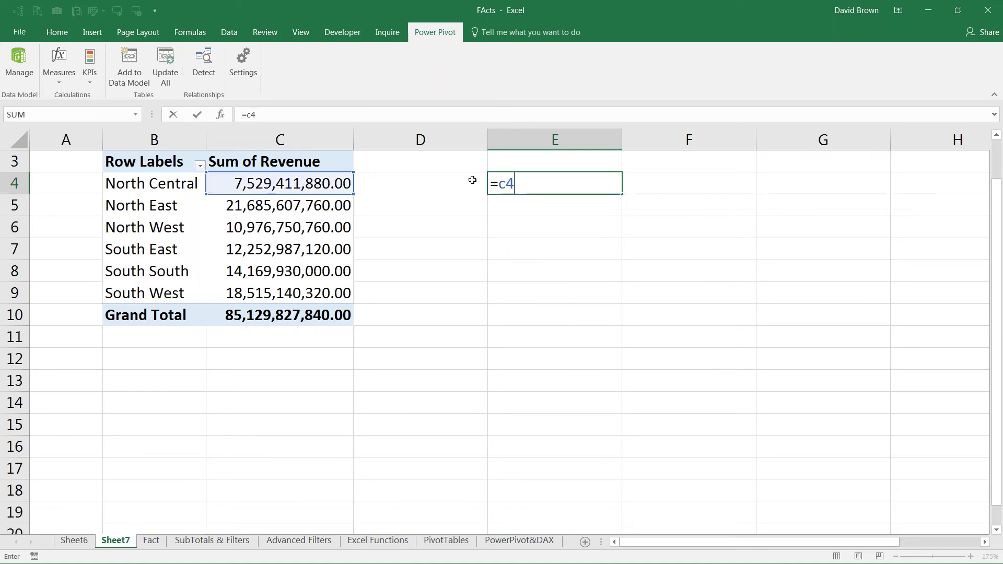
text(/)
key(Left)
key(Left)
key(Right)
key(Down)
key(Down)
key(Down)
key(Down)
key(Down)
key(Down)
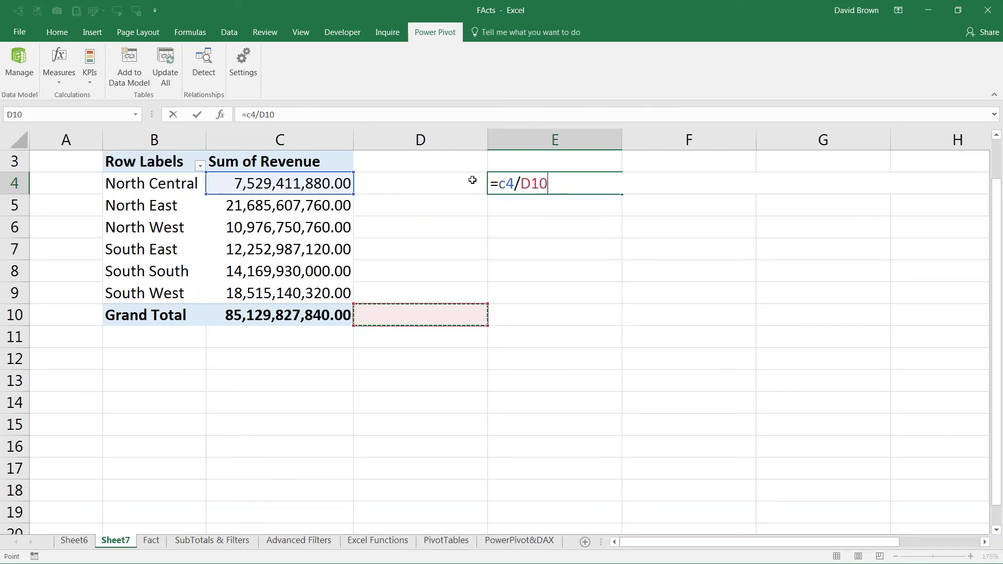
key(BackSpace)
key(BackSpace)
key(BackSpace)
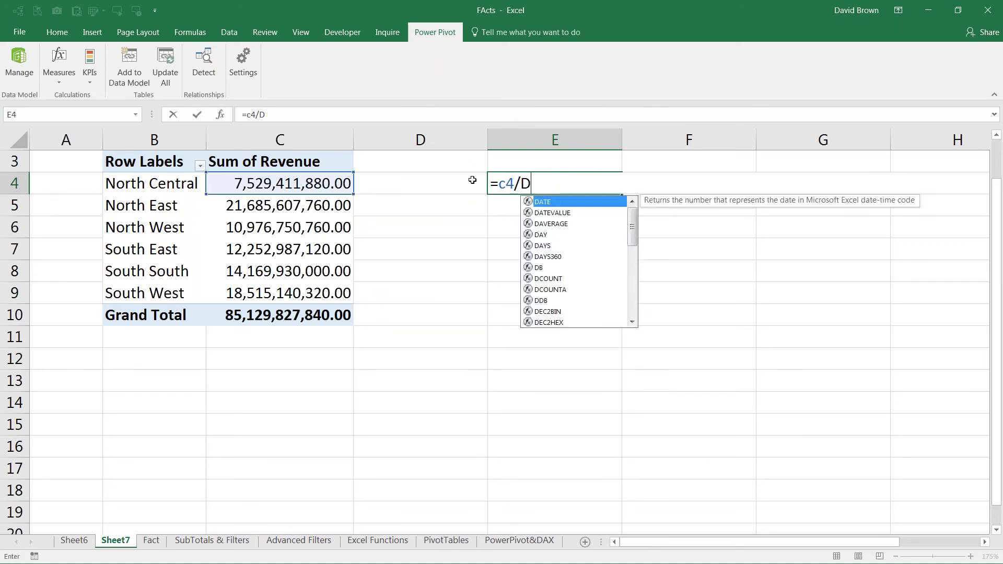
text(c10)
key(F4)
key(ctrl+Return)
Format E4 as a one-decimal percentage and fill it down to E9.
key(ctrl+shift+5)
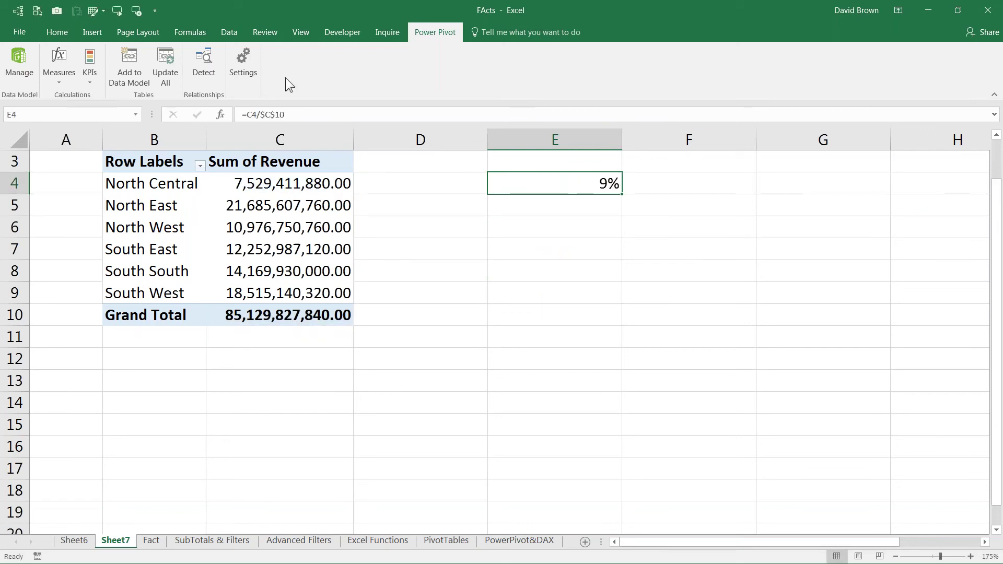
click(60, 32)
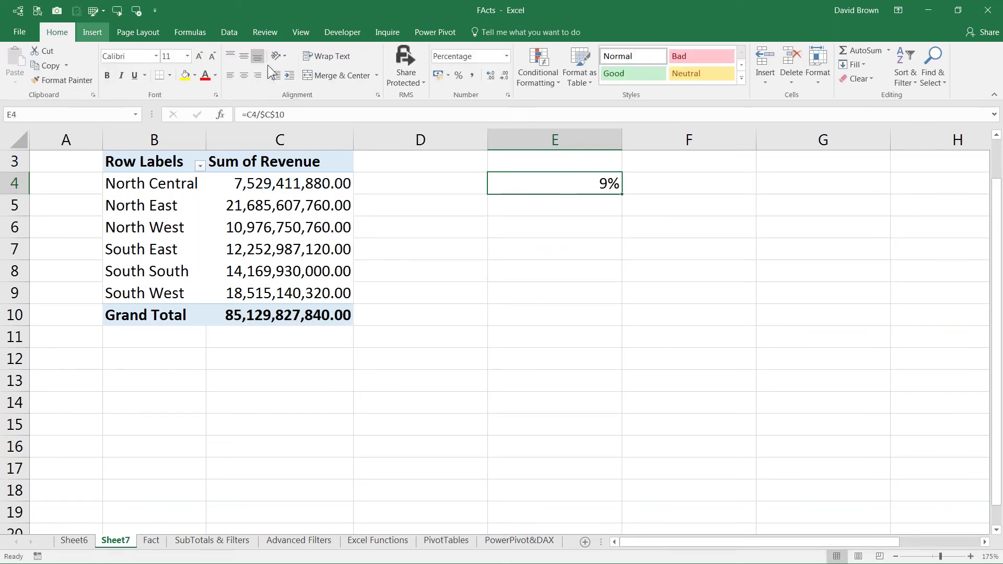
click(490, 75)
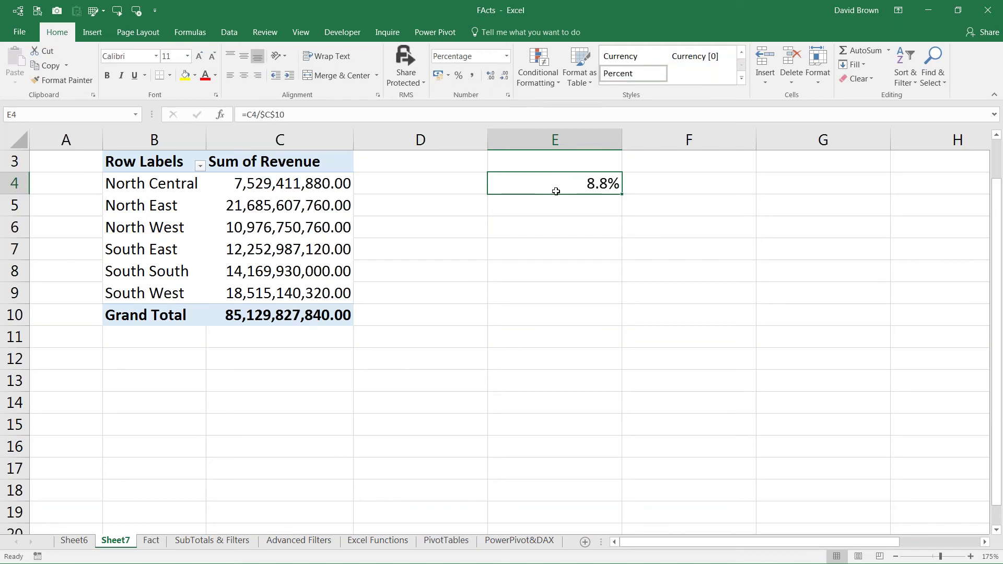
click(549, 199)
click(609, 188)
drag(622, 195, 609, 307)
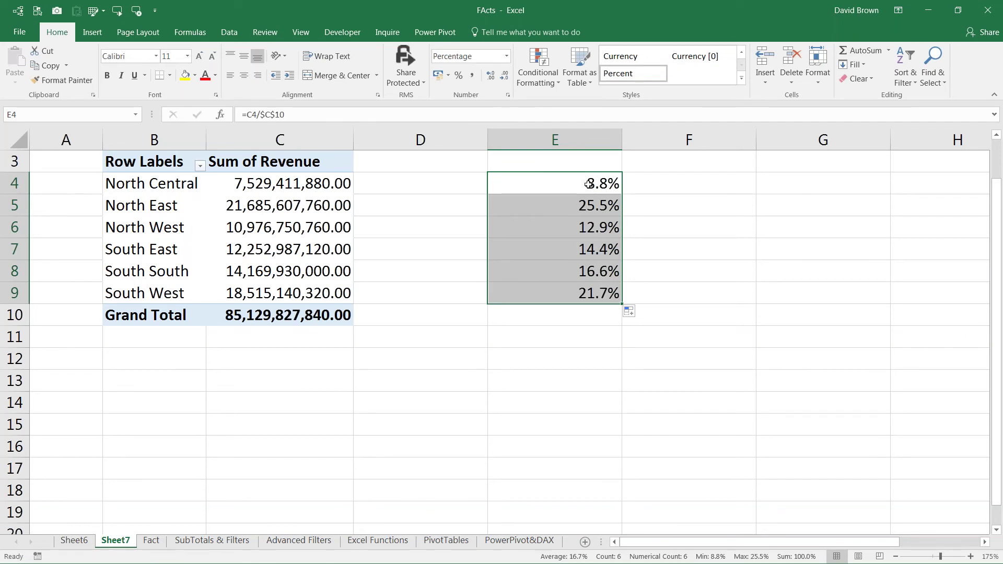
key(Left)
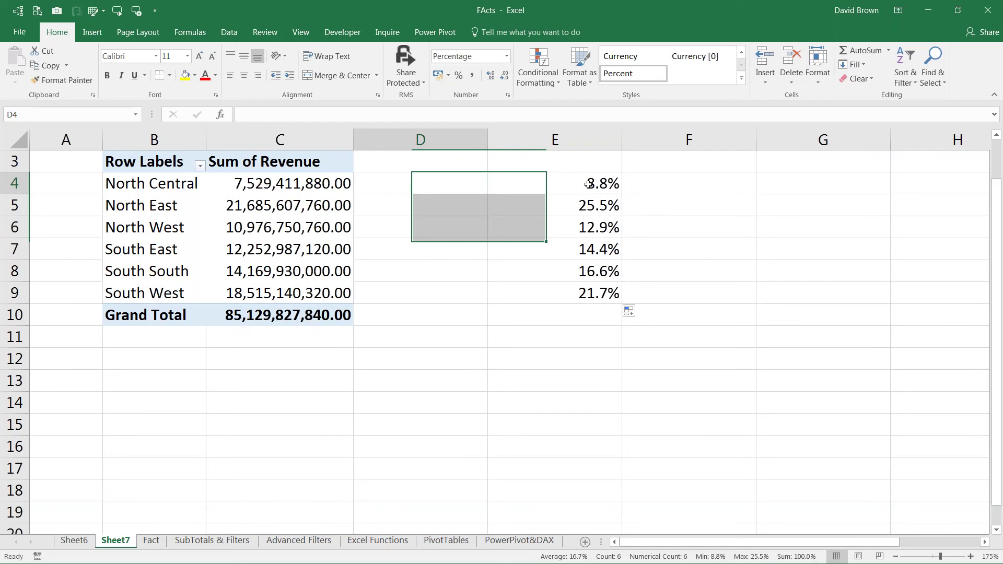
key(Left)
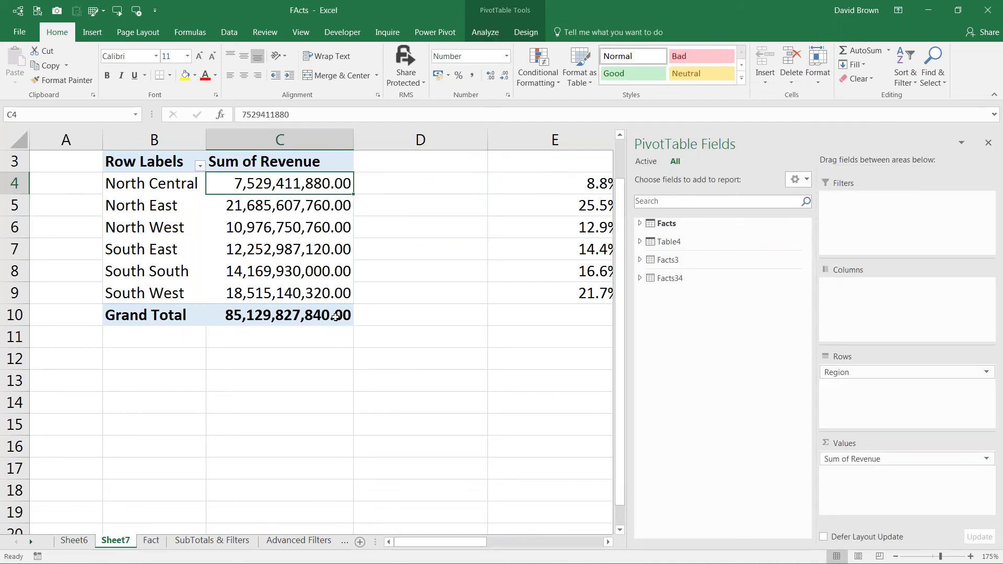
click(578, 187)
key(Left)
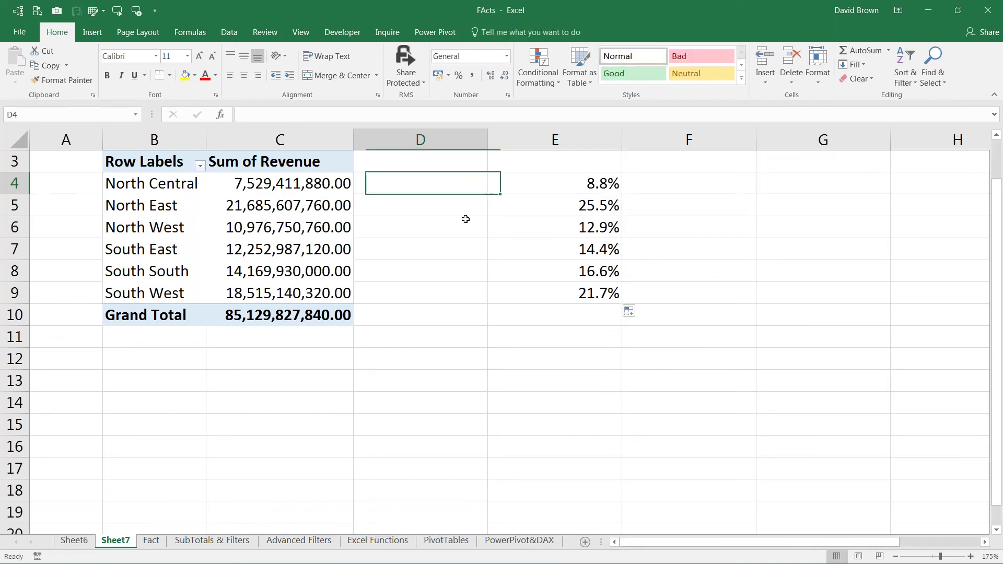
key(Left)
key(Down)
key(Down)
key(Down)
key(Down)
key(Down)
key(Down)
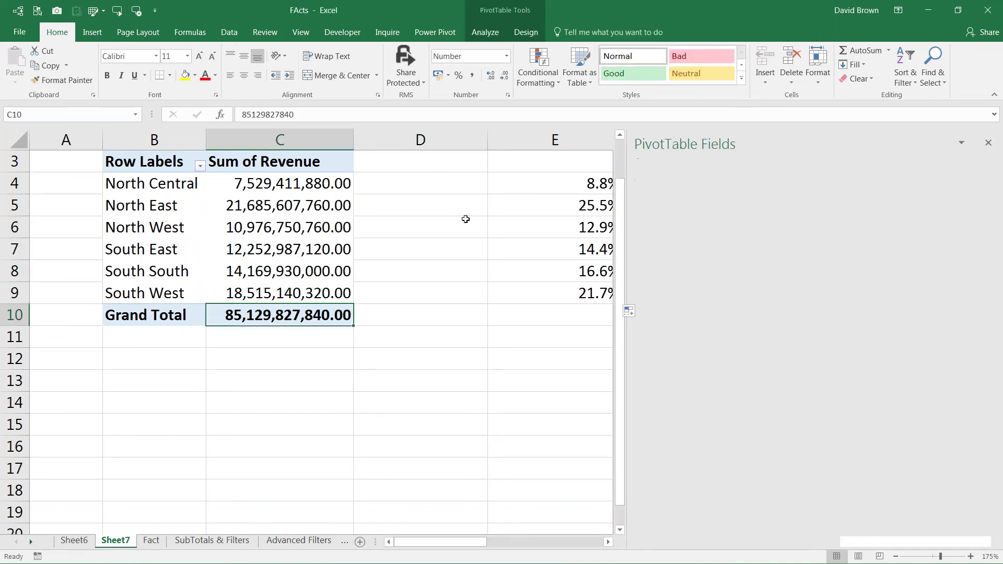
key(ctrl+c)
key(Right)
key(Up)
key(Up)
key(Up)
key(Up)
key(Up)
key(Up)
key(Up)
key(Up)
key(Up)
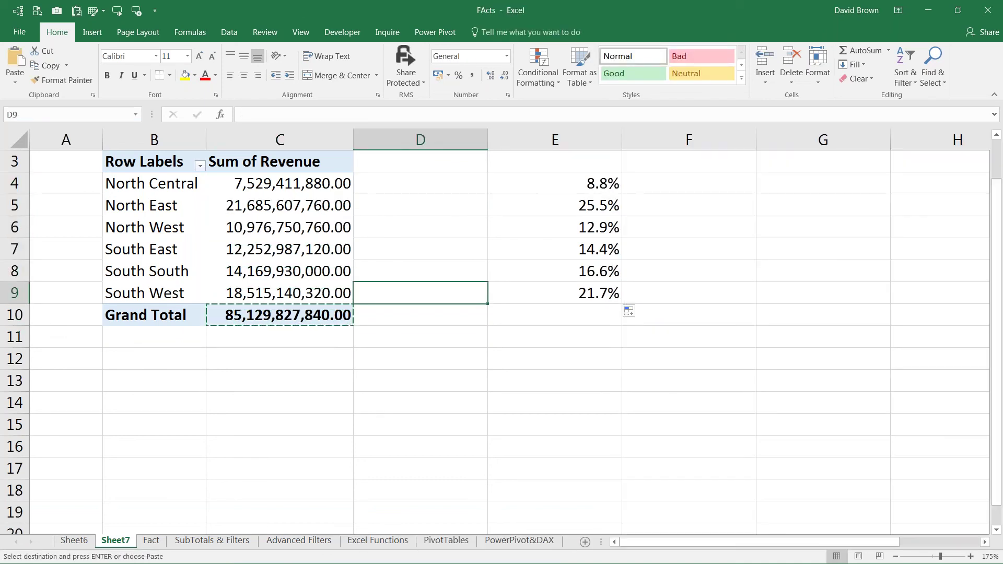
key(Down)
key(Down)
key(Down)
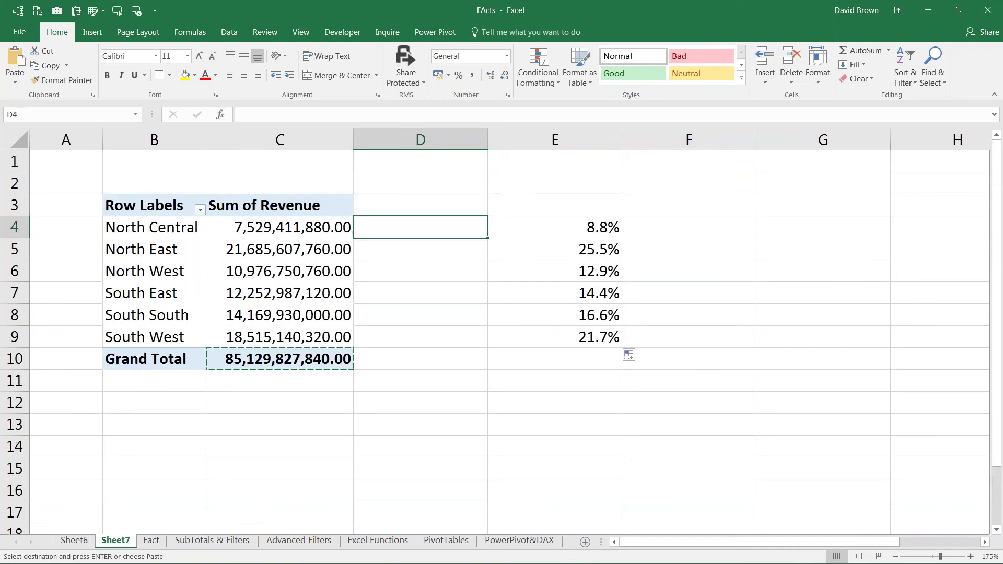
key(ctrl+alt+v)
key(v)
key(Return)
key(shift+Down)
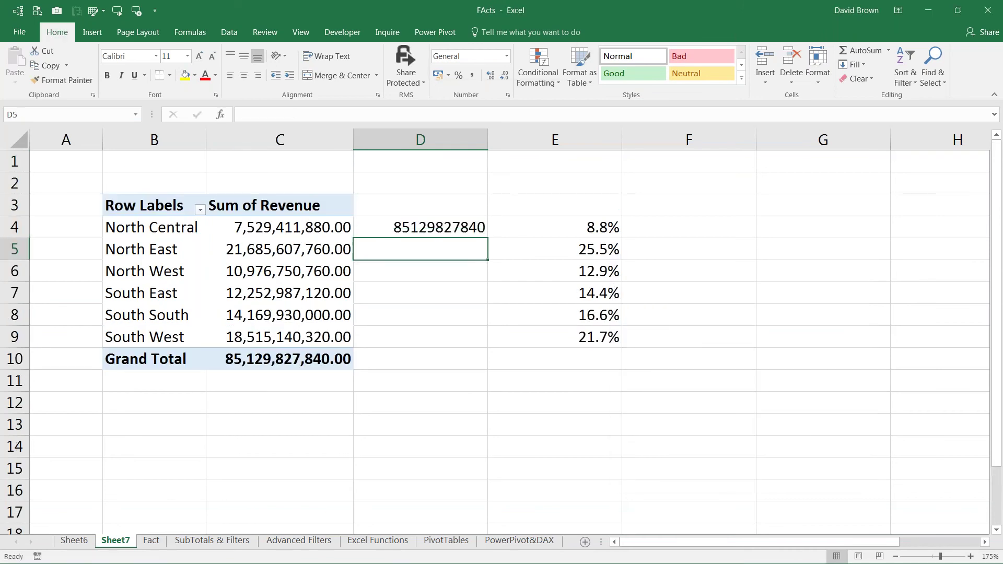
key(shift+Down)
key(shift+Down)
key(shift+Down)
key(shift+Down)
key(ctrl+d)
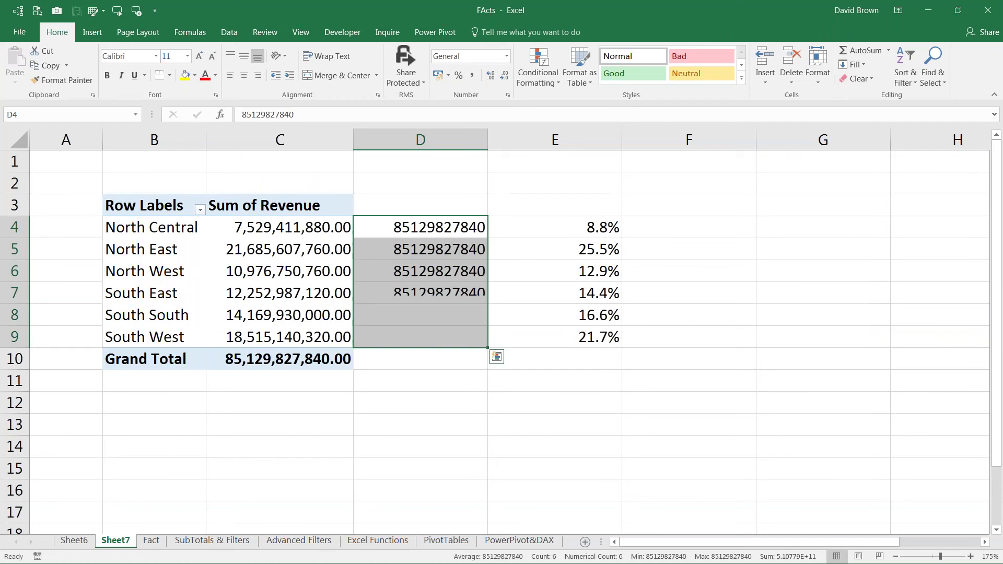
key(ctrl+shift+1)
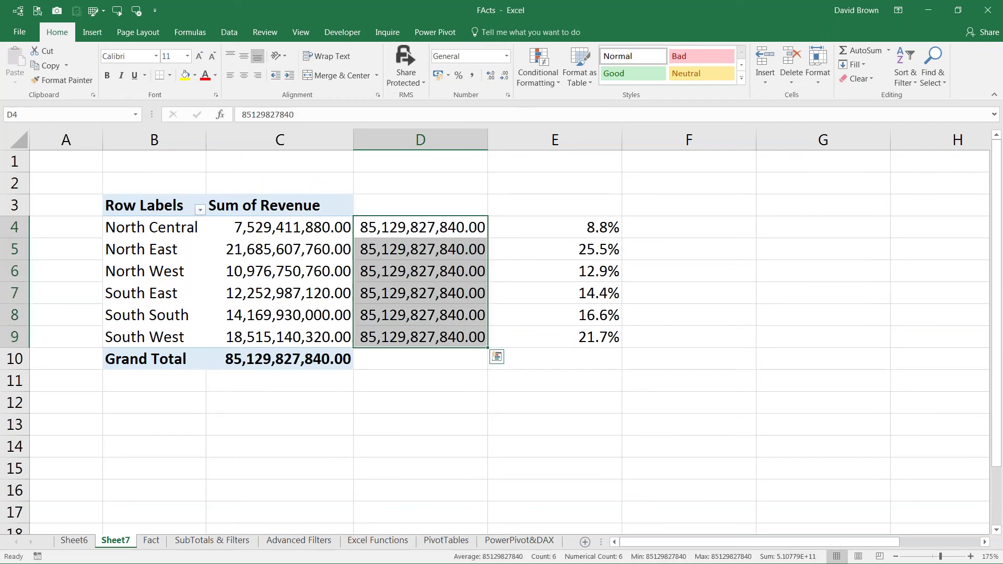
click(554, 227)
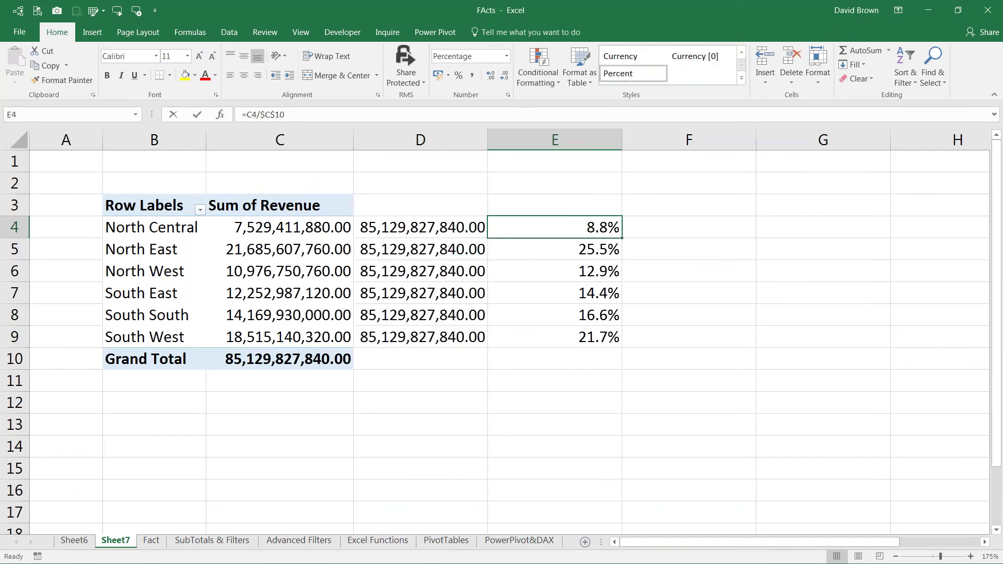
text(=)
key(Left)
key(Left)
key(Right)
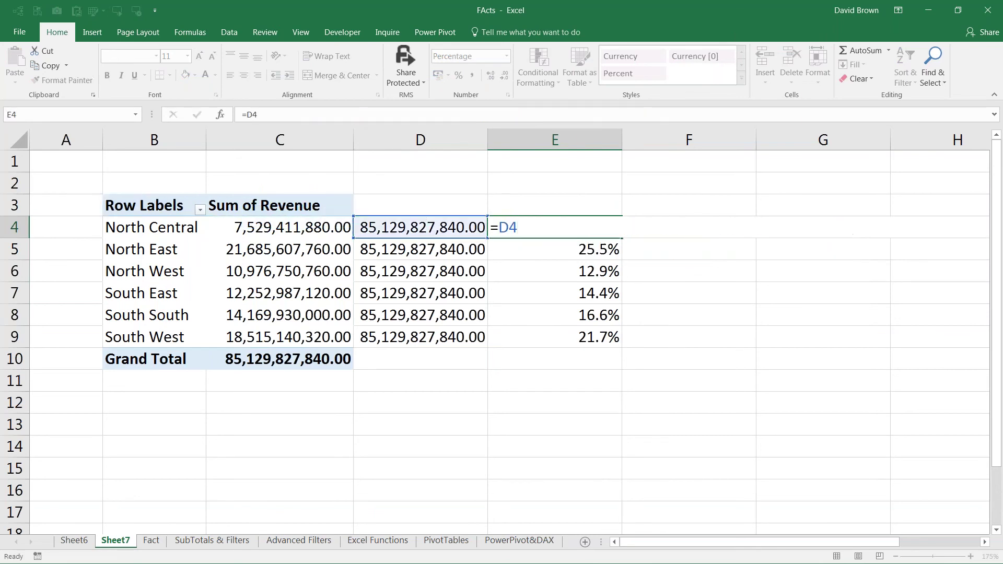
key(Escape)
key(Left)
key(shift+Down)
key(shift+Down)
key(shift+Down)
key(shift+Down)
key(shift+Down)
key(Delete)
key(Right)
key(shift+Down)
key(shift+Down)
key(Left)
key(Left)
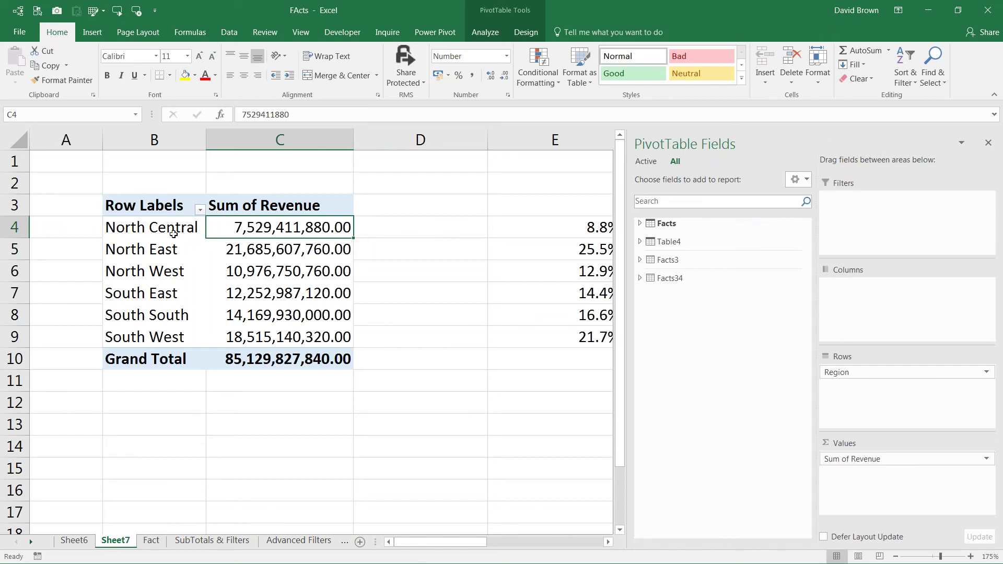
click(188, 227)
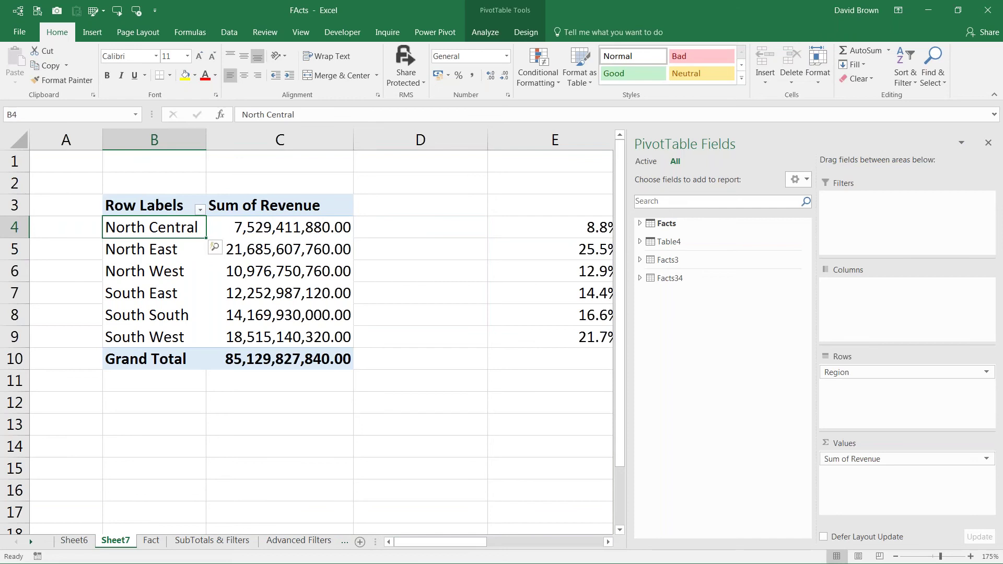
click(174, 253)
drag(293, 227, 313, 337)
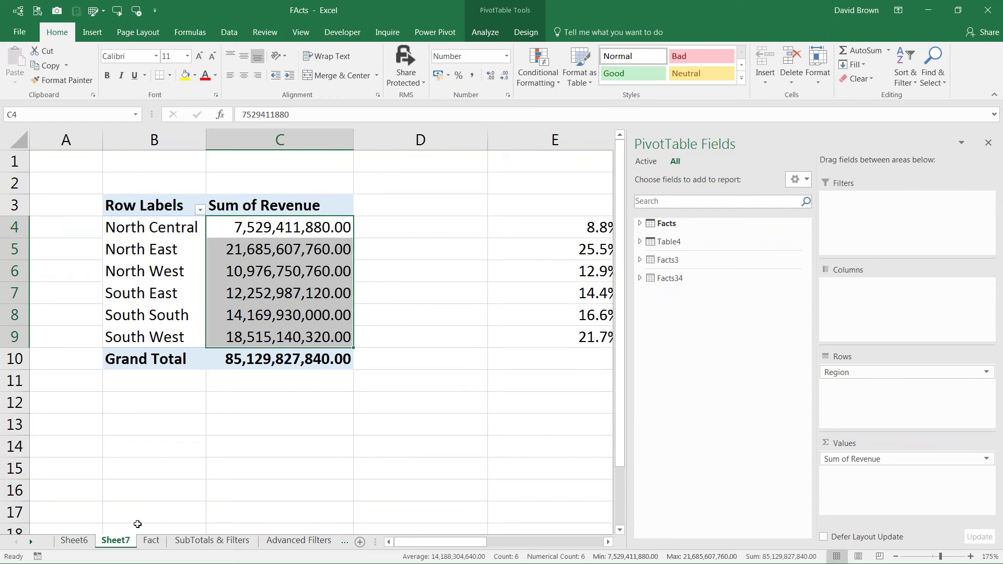
Return to Sheet7's region revenue pivot and open Power Pivot's measure options.
click(151, 541)
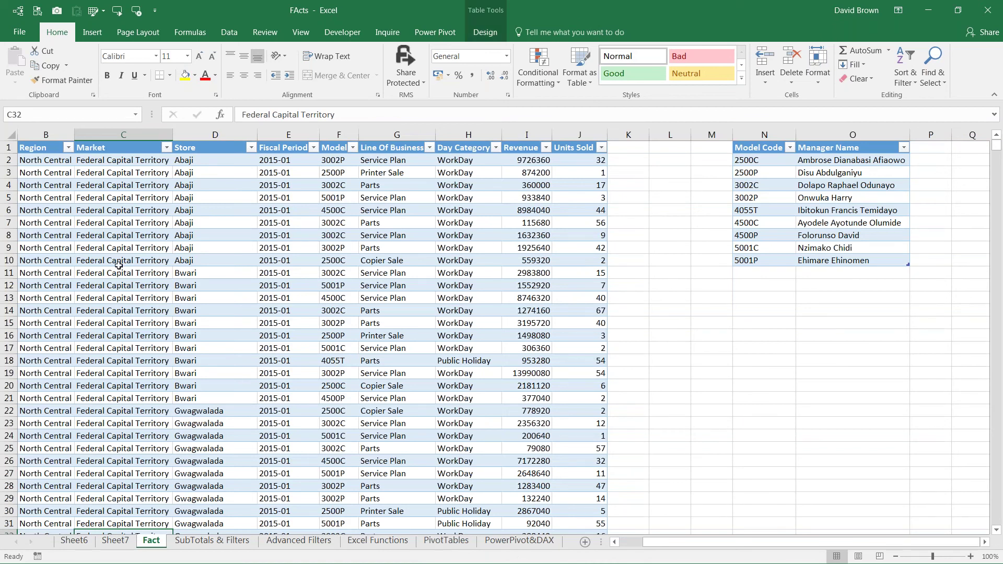
click(115, 540)
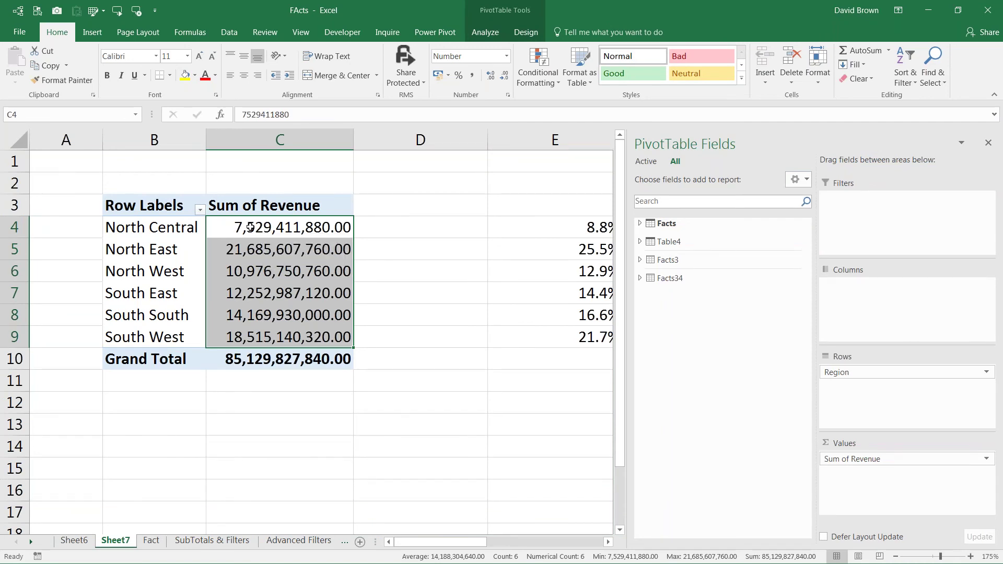
click(250, 227)
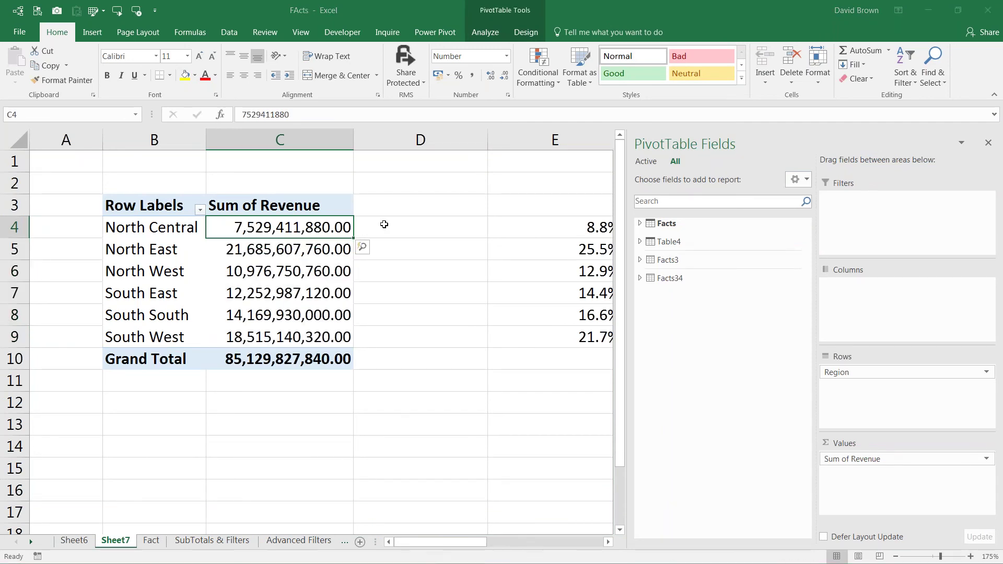
drag(384, 224, 362, 335)
drag(417, 222, 413, 337)
click(251, 270)
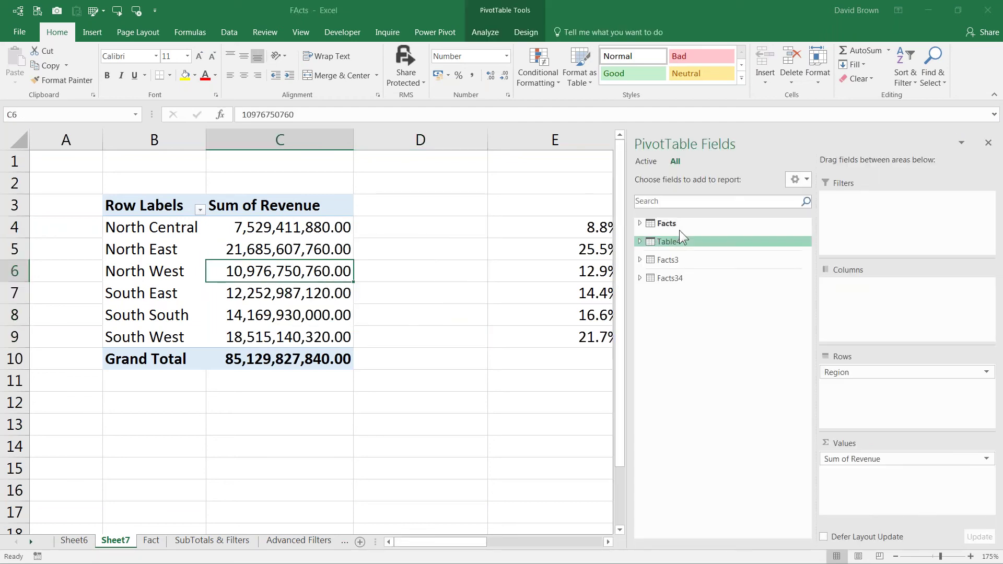
click(444, 31)
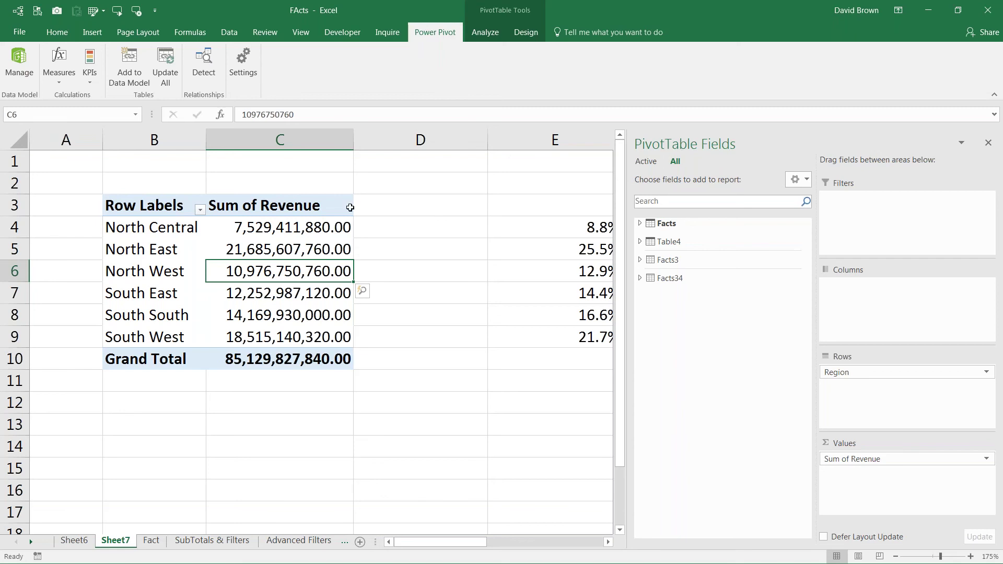
click(65, 77)
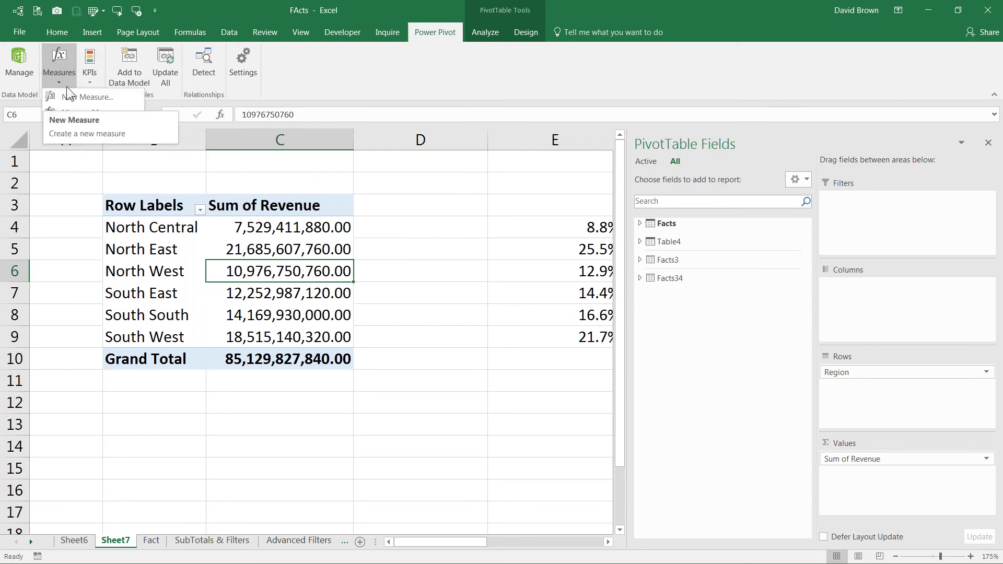
Start a new measure with the formula =SUM(Facts[Revenue]).
click(71, 96)
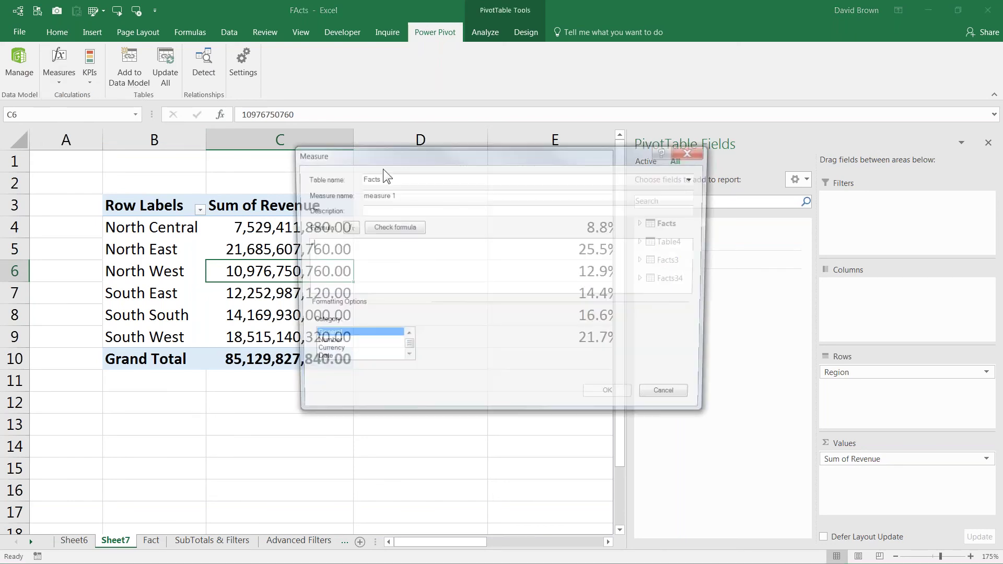
drag(450, 154, 514, 76)
click(407, 183)
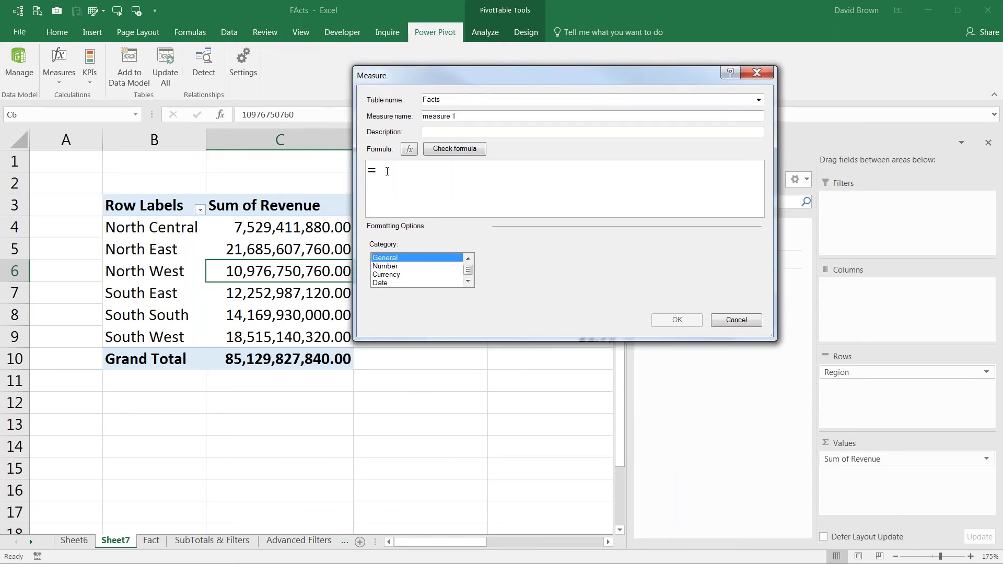
text(SUM()
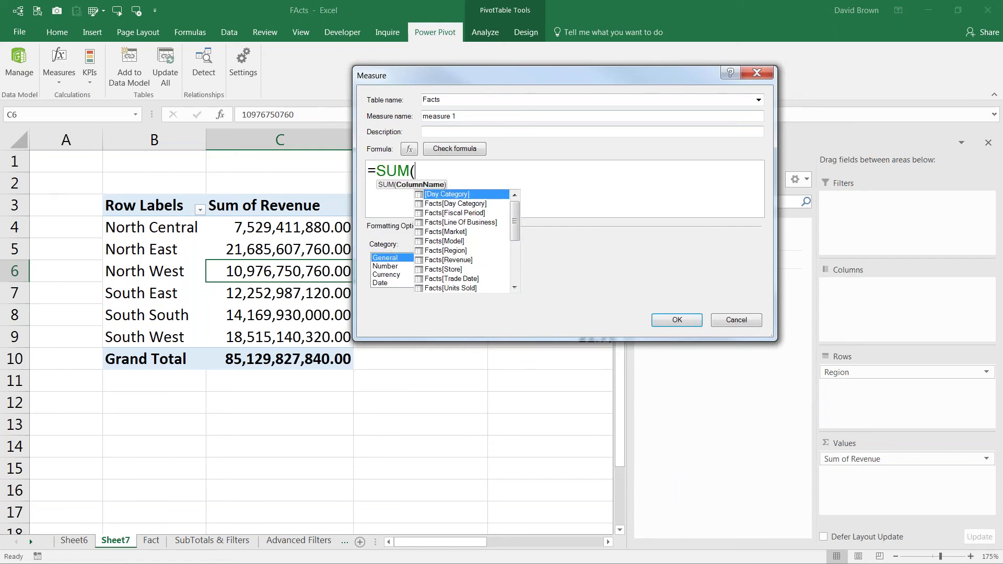
key(Down)
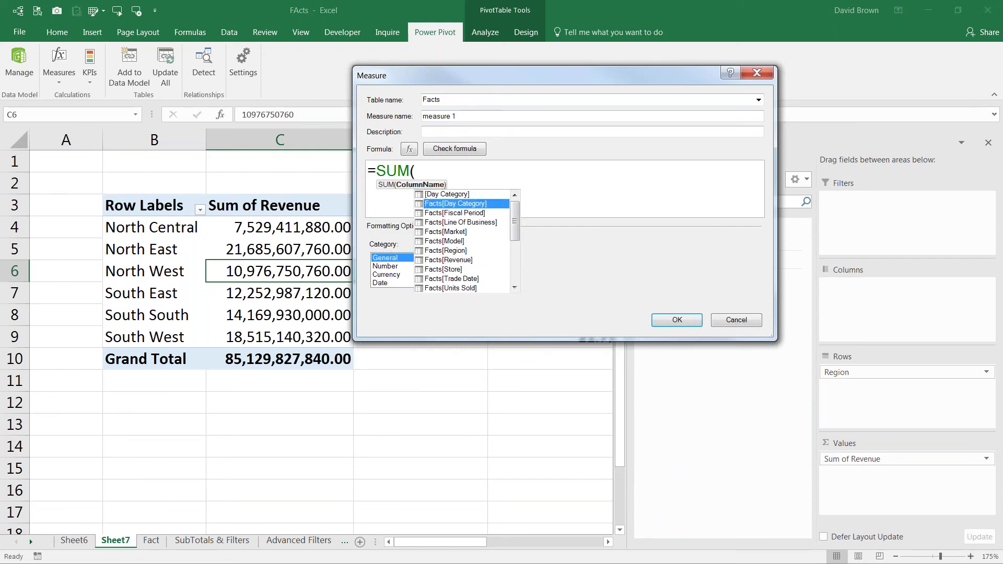
key(Down)
key(Down)
key(Down)
key(Down)
key(Down)
key(Down)
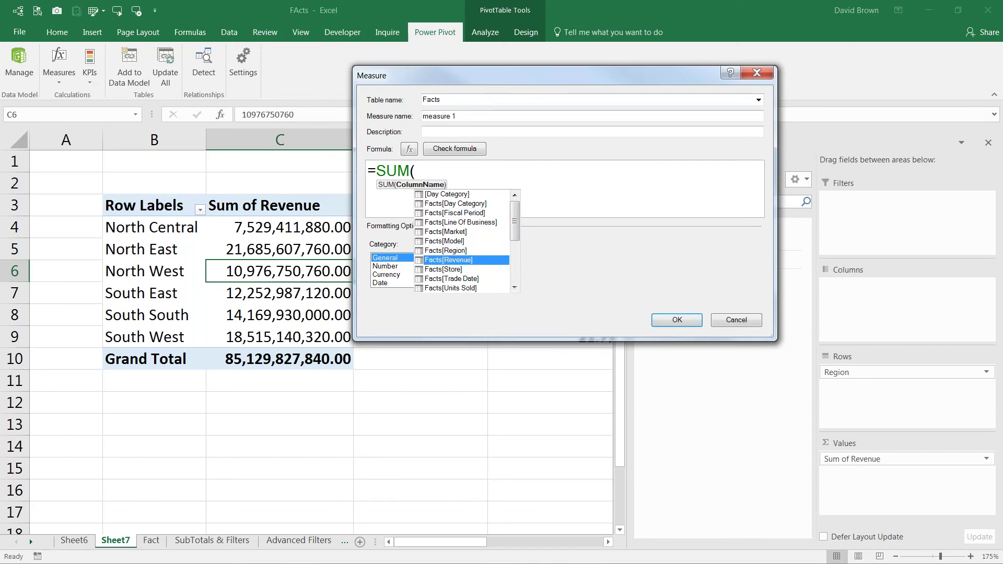
key(Tab)
text())
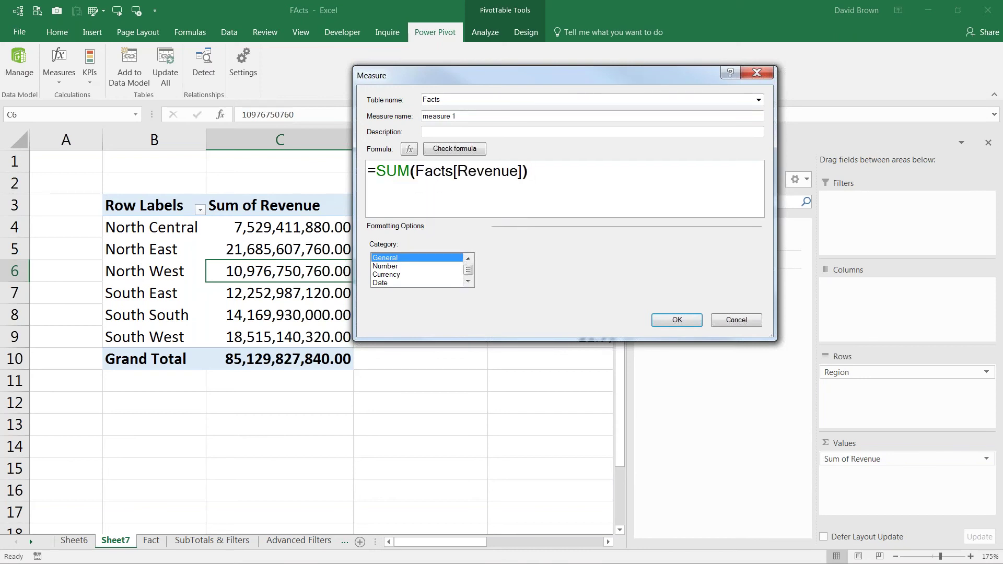
Name the measure Total Revs, give it a number format with thousands separator, and save it.
click(439, 116)
text(Total)
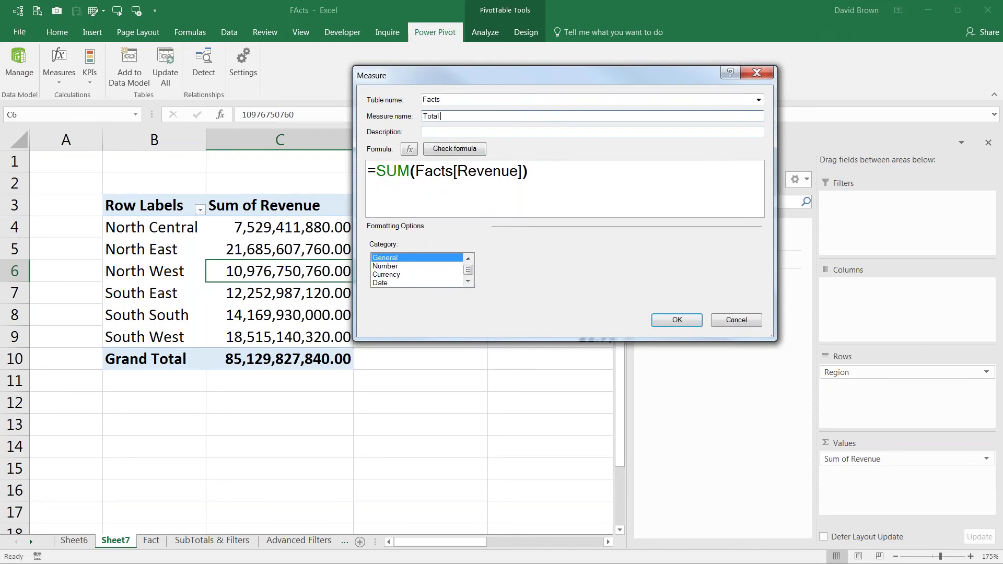
text(Revs)
key(Tab)
click(396, 266)
click(490, 290)
click(599, 278)
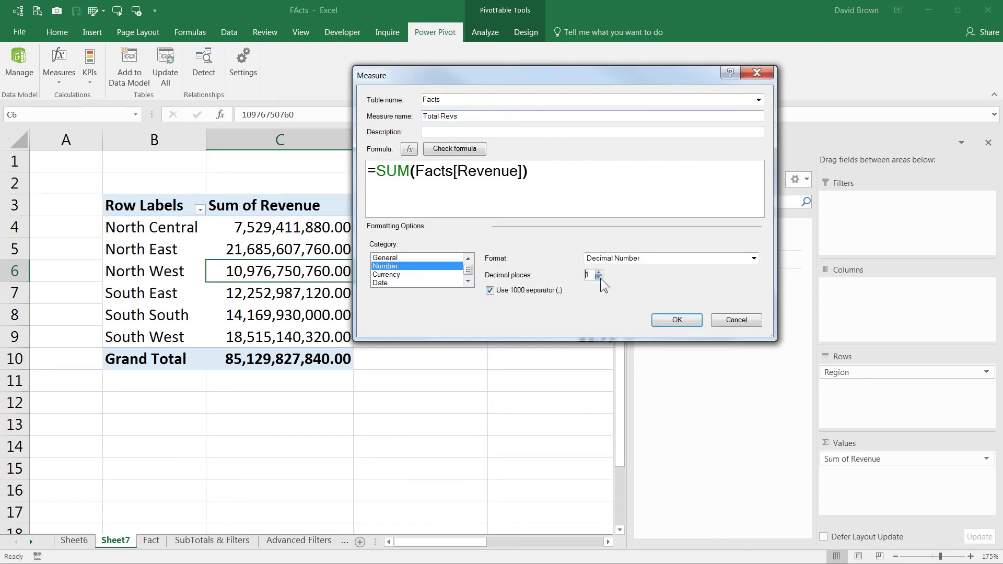
click(599, 275)
click(683, 322)
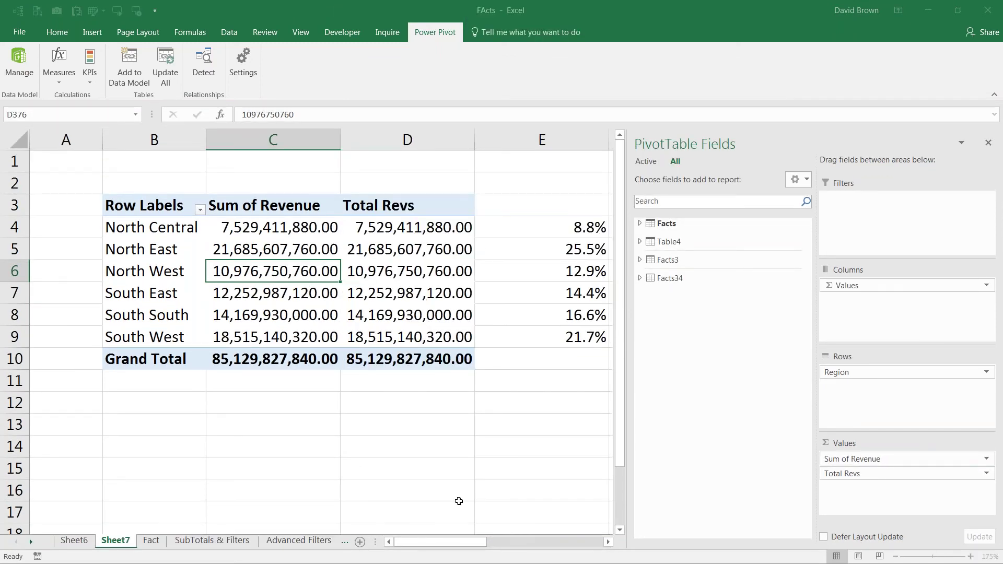
Clear the old percentage figures in E4:E9 beside the Region pivot.
click(608, 542)
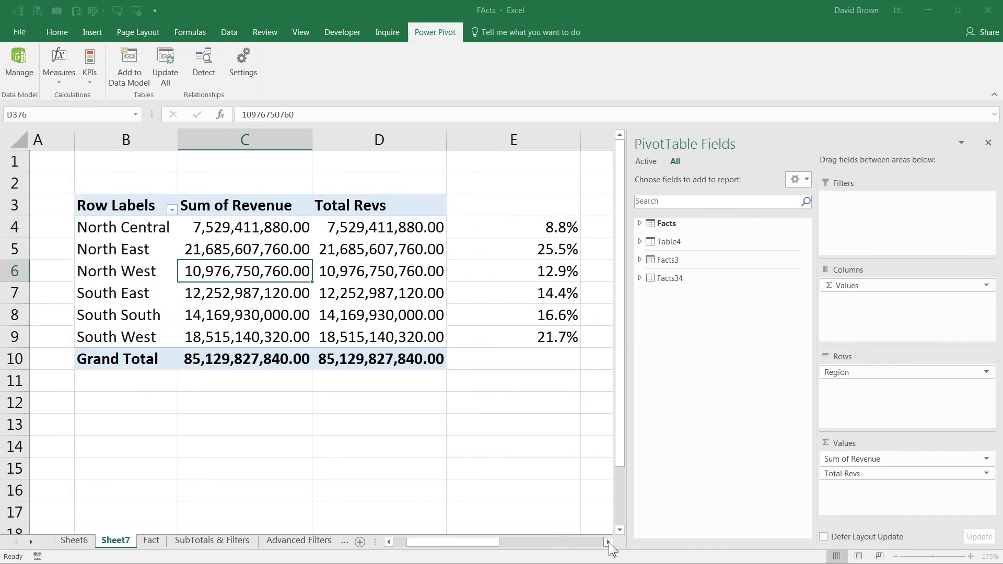
click(608, 542)
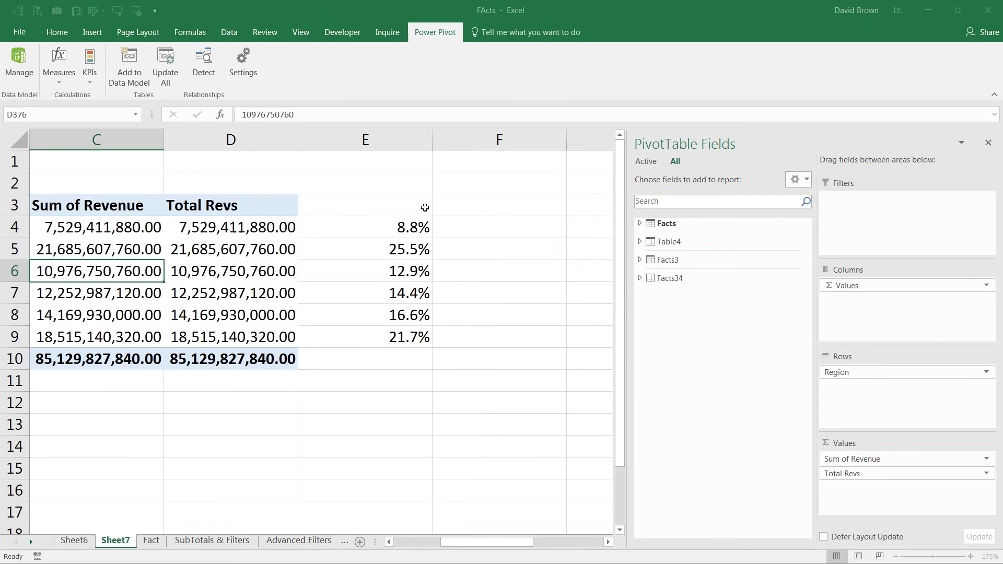
scroll(486, 202, left, 2)
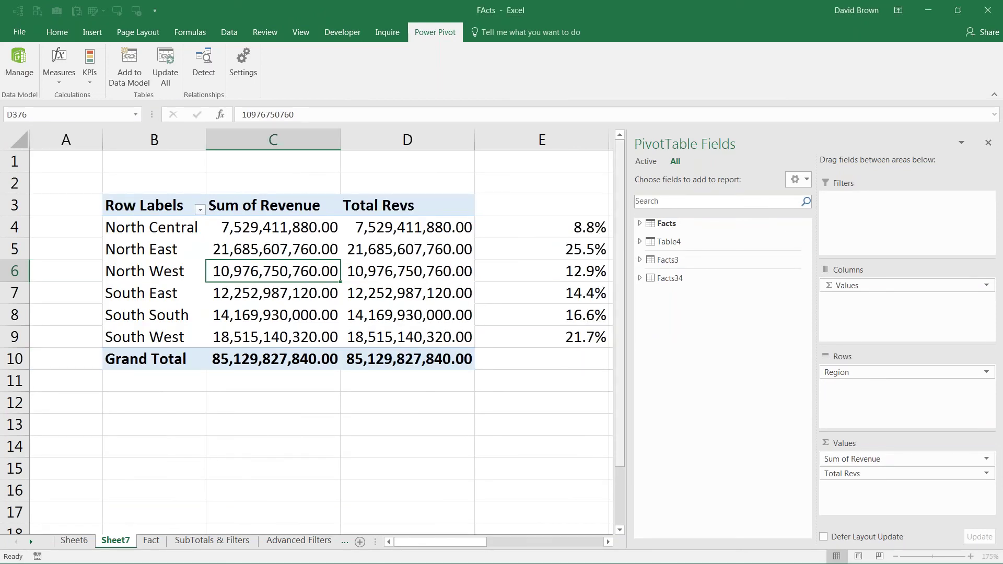
click(638, 224)
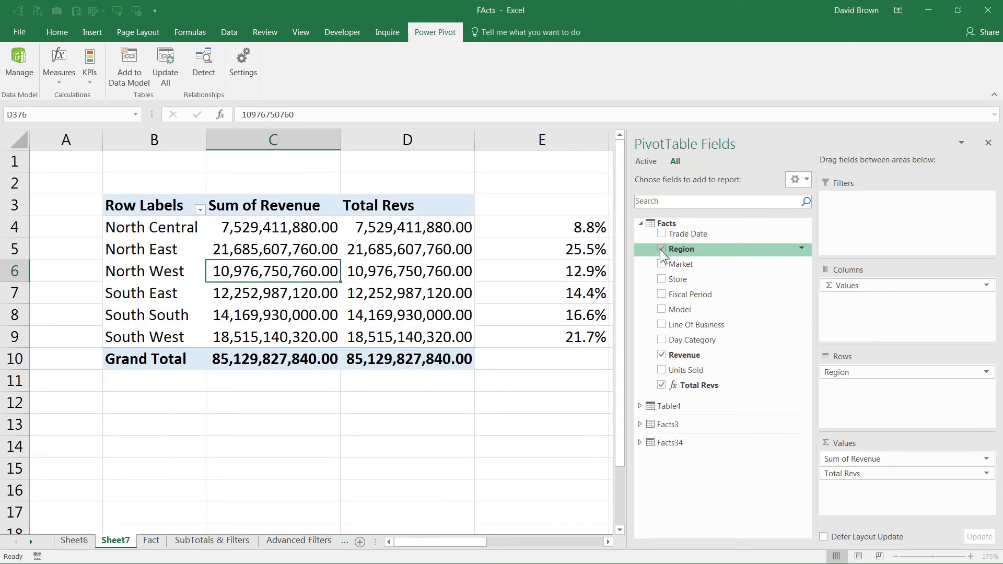
click(640, 224)
click(541, 227)
key(shift+Down)
key(ctrl+shift+Down)
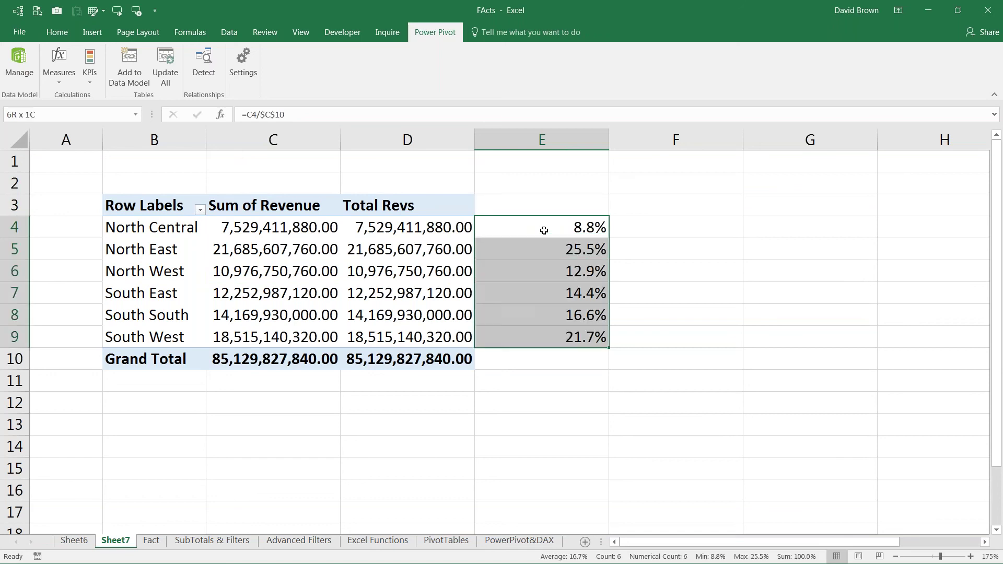
key(Delete)
key(Down)
key(Left)
key(Left)
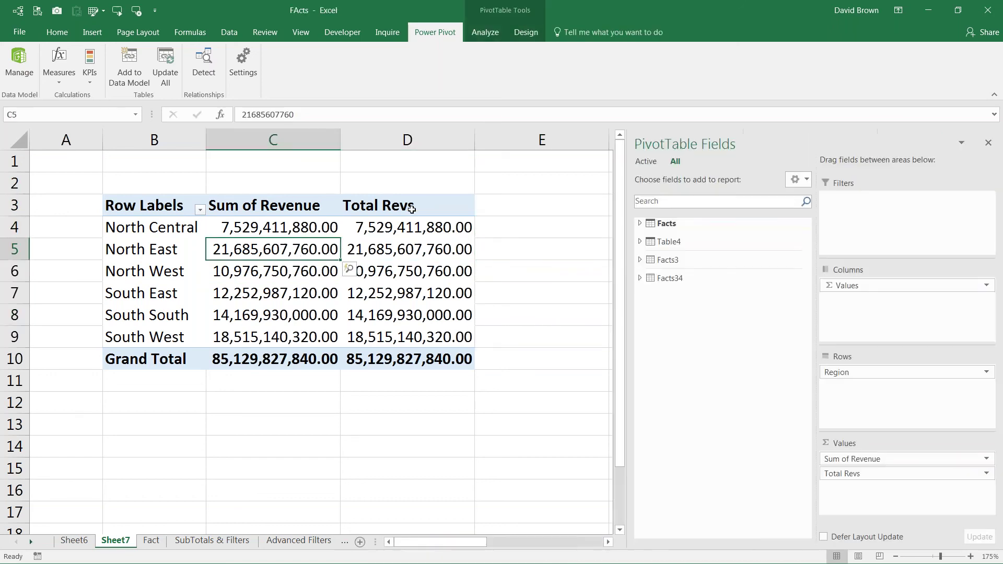
Compare Sum of Revenue against Total Revs, then remove Sum of Revenue from the pivot's Values.
drag(285, 230, 293, 337)
drag(427, 229, 418, 316)
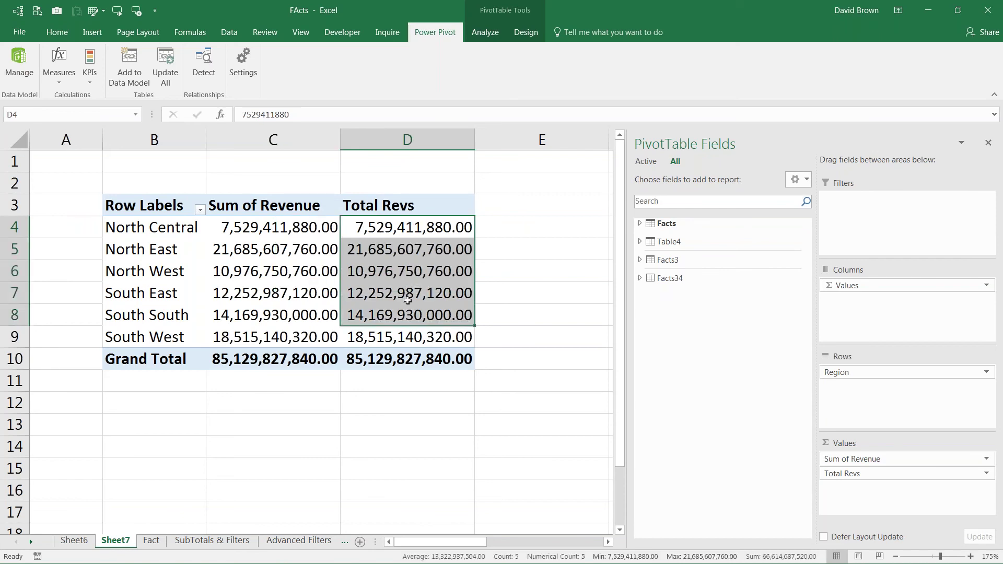
drag(290, 233, 284, 335)
drag(277, 229, 282, 337)
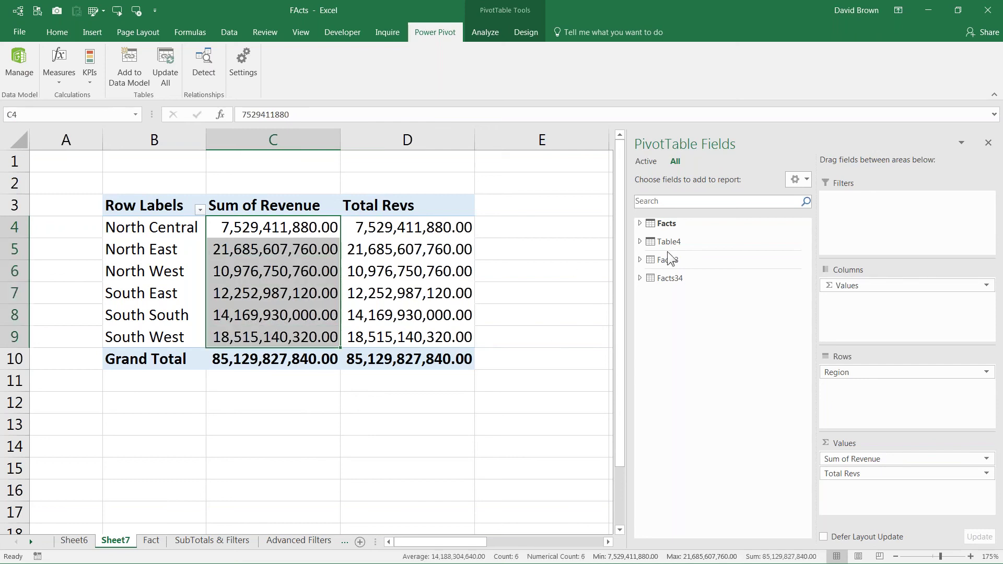
click(640, 223)
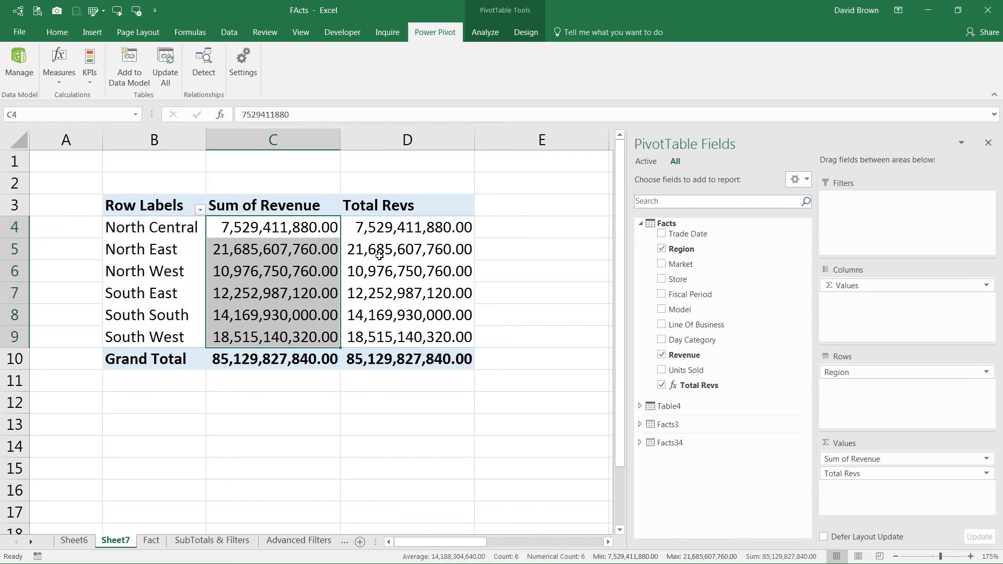
drag(399, 227, 404, 239)
drag(408, 263, 408, 274)
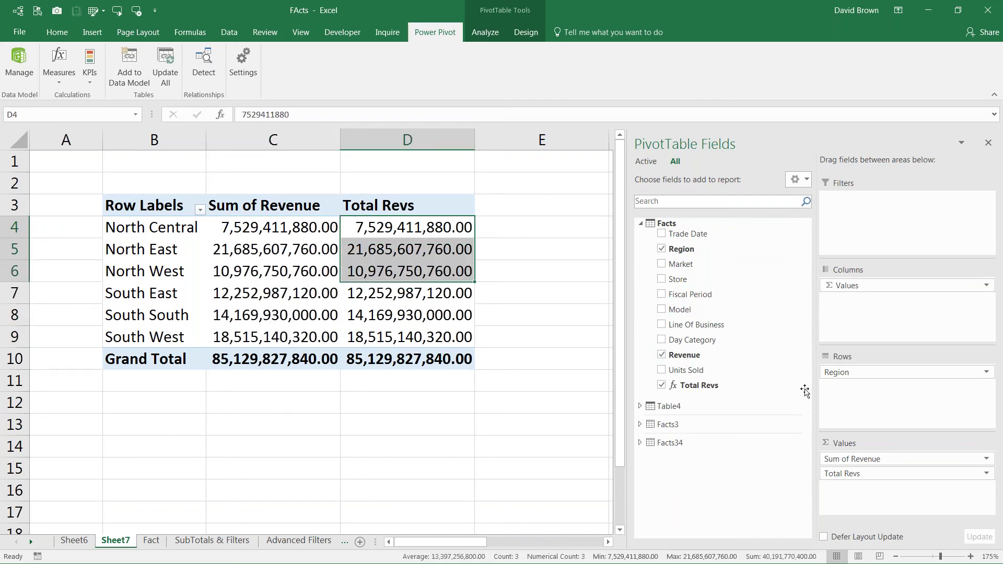
drag(864, 463, 779, 354)
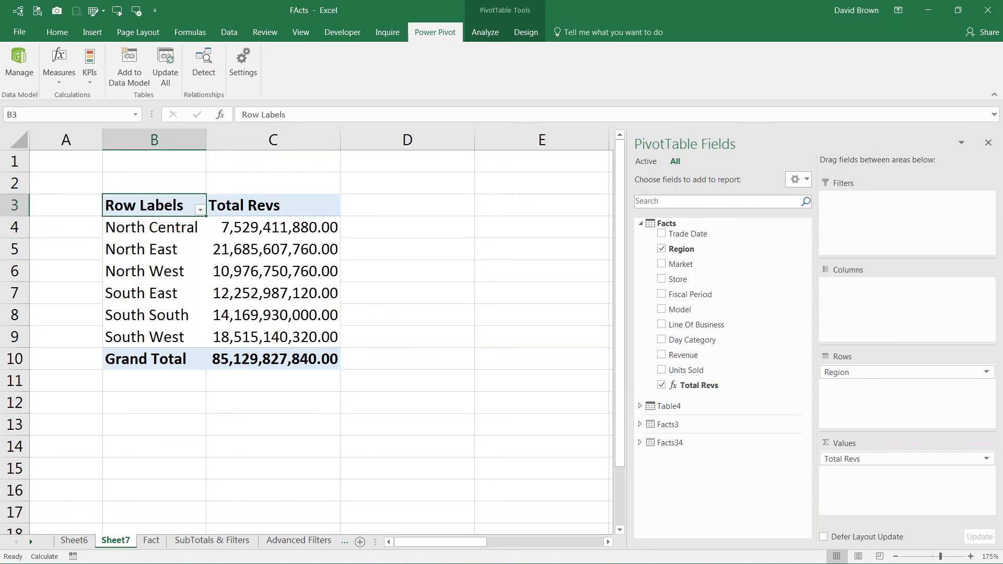
click(270, 226)
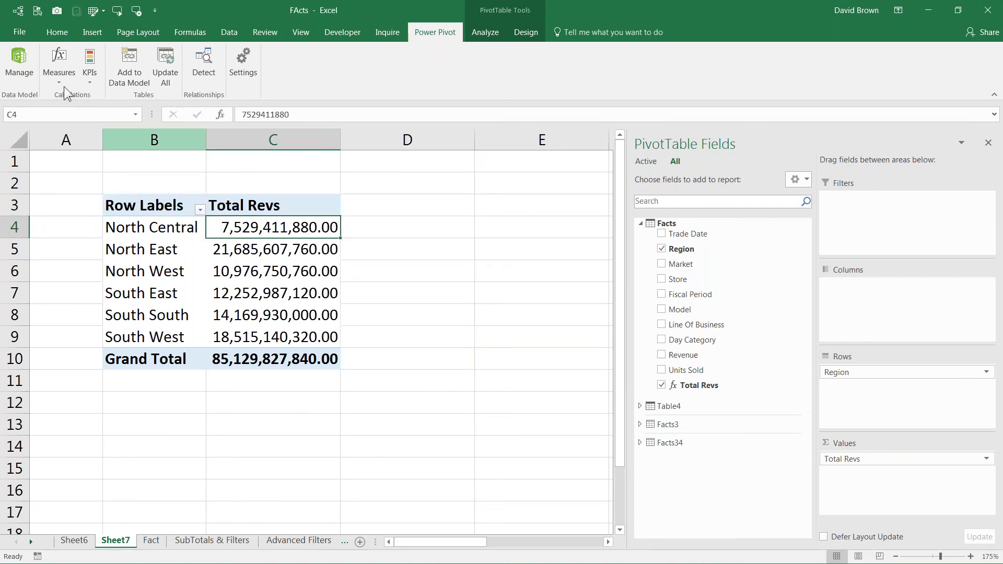
Create a new Facts measure named Total Revs for ALL and place the cursor in its formula box.
click(98, 101)
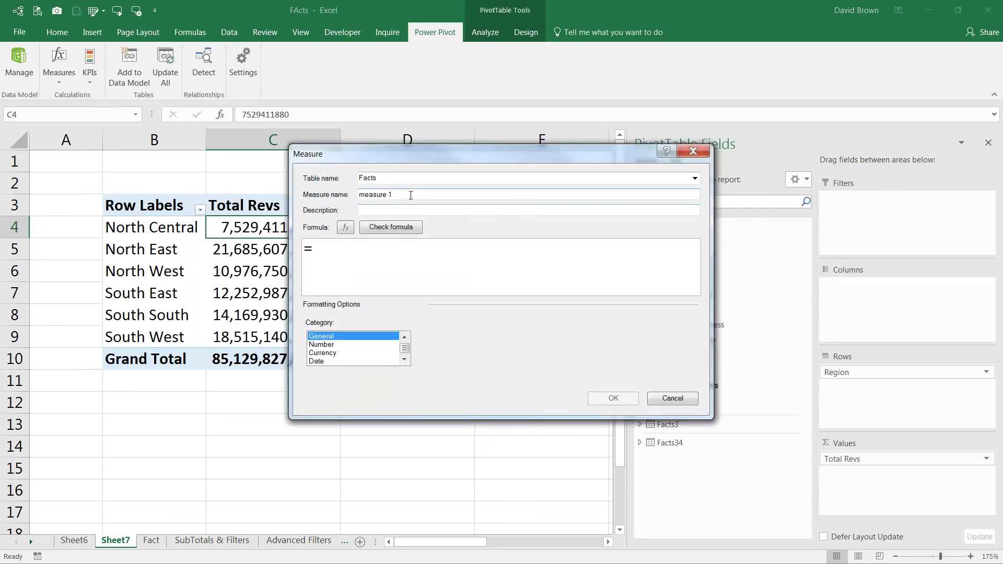
text(Total Revs)
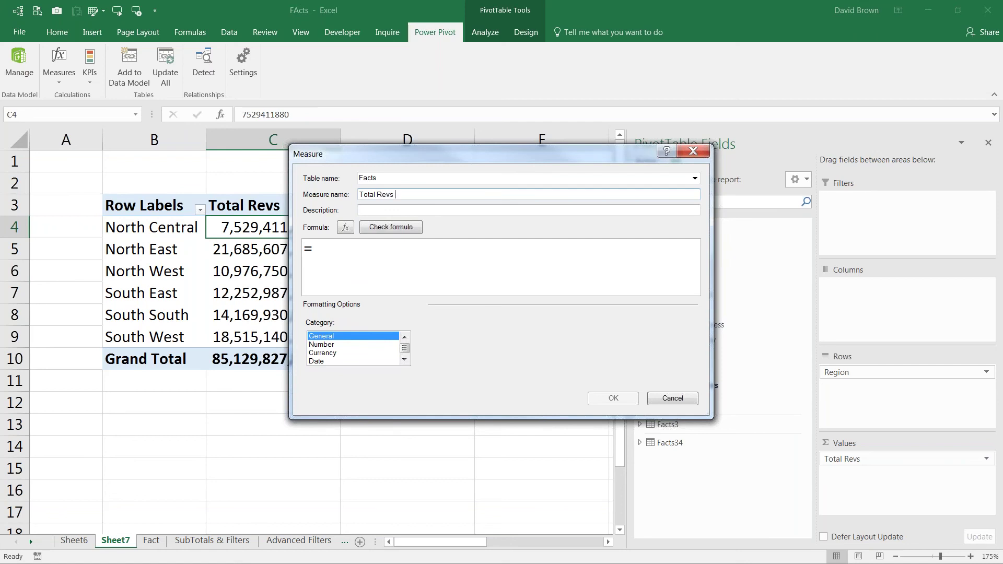
text( for ALL)
click(340, 251)
drag(509, 157, 700, 122)
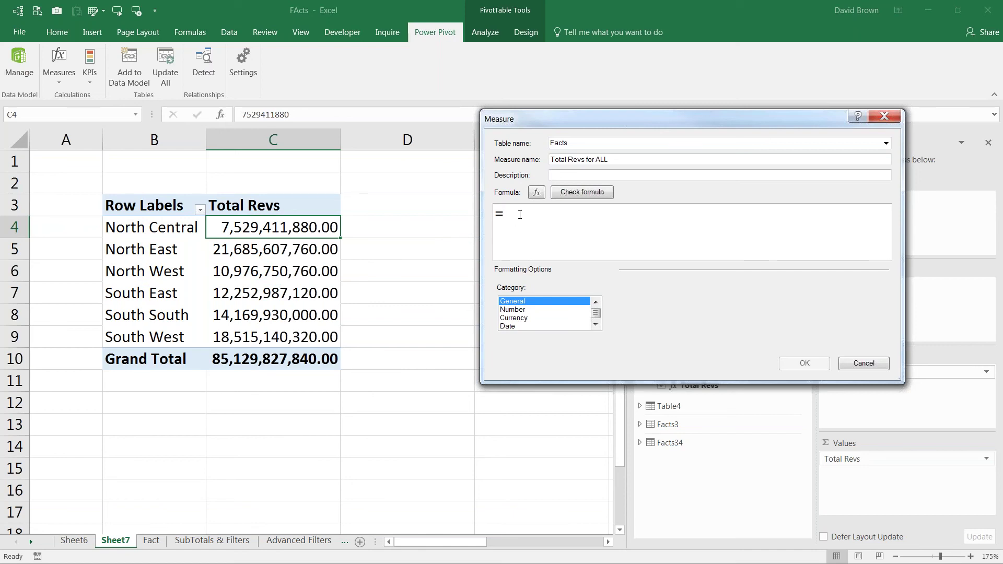
Enter =CALCULATE([Total Revs],ALL(Facts[Region])) as the formula and save the measure.
text(cal)
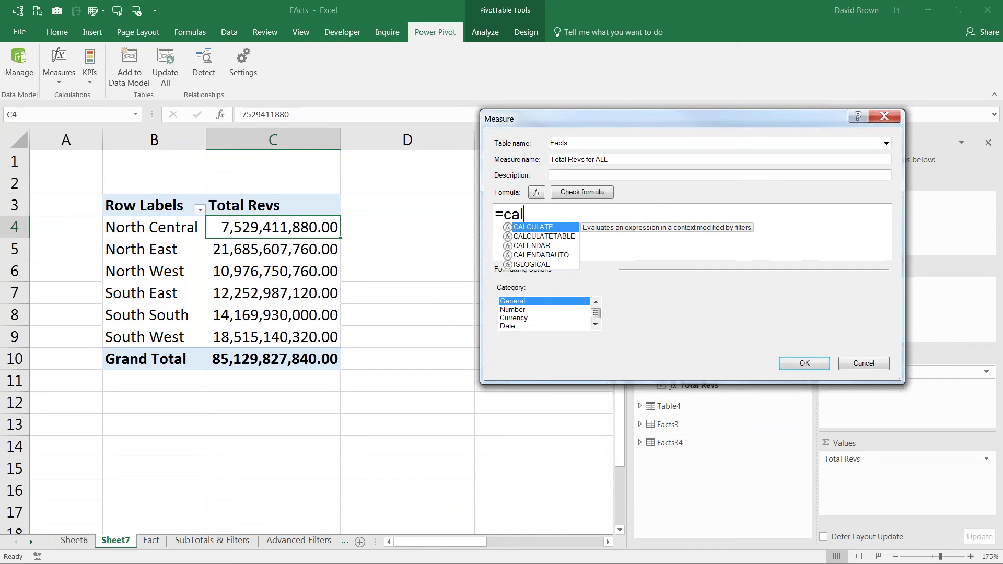
key(Tab)
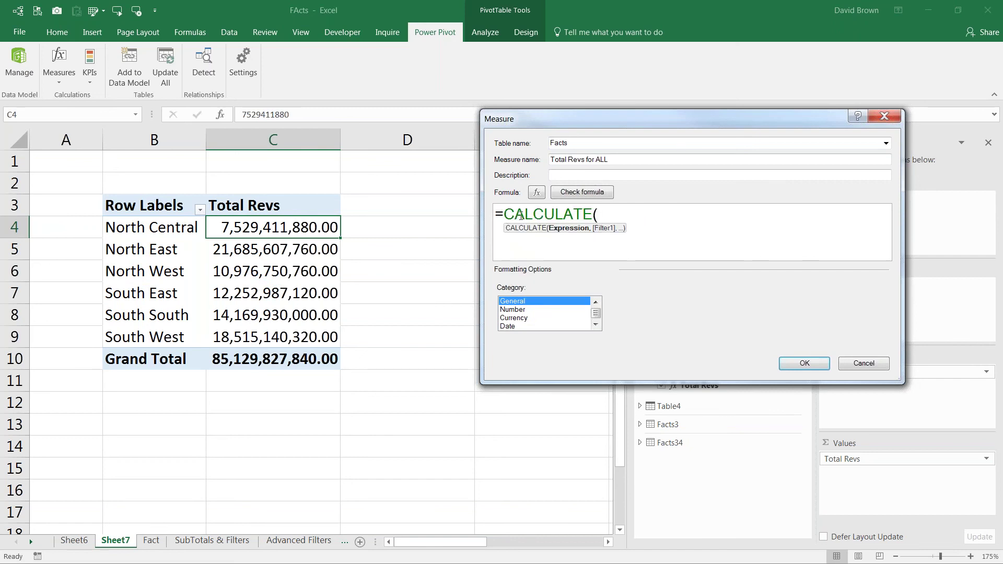
drag(699, 117, 655, 124)
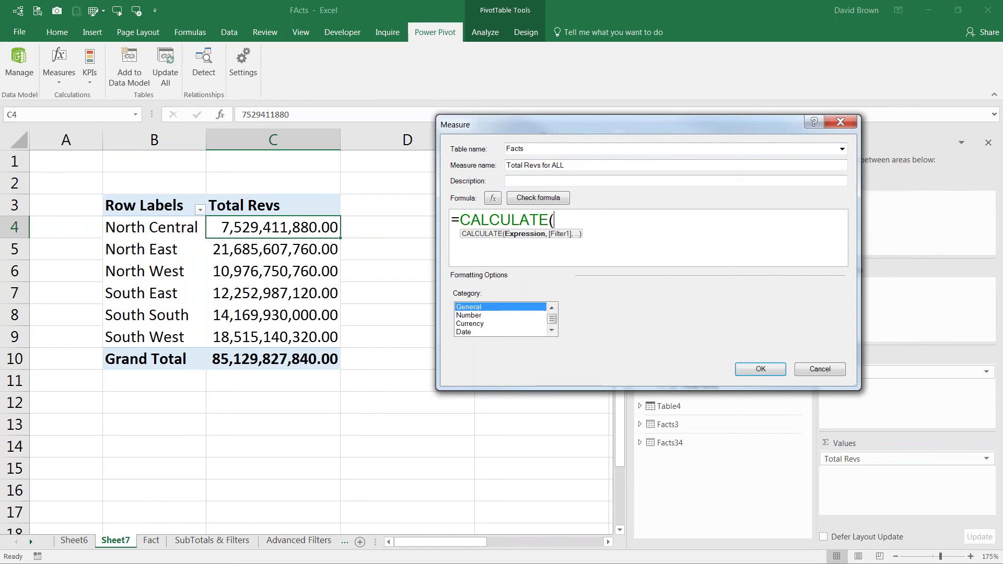
text([t)
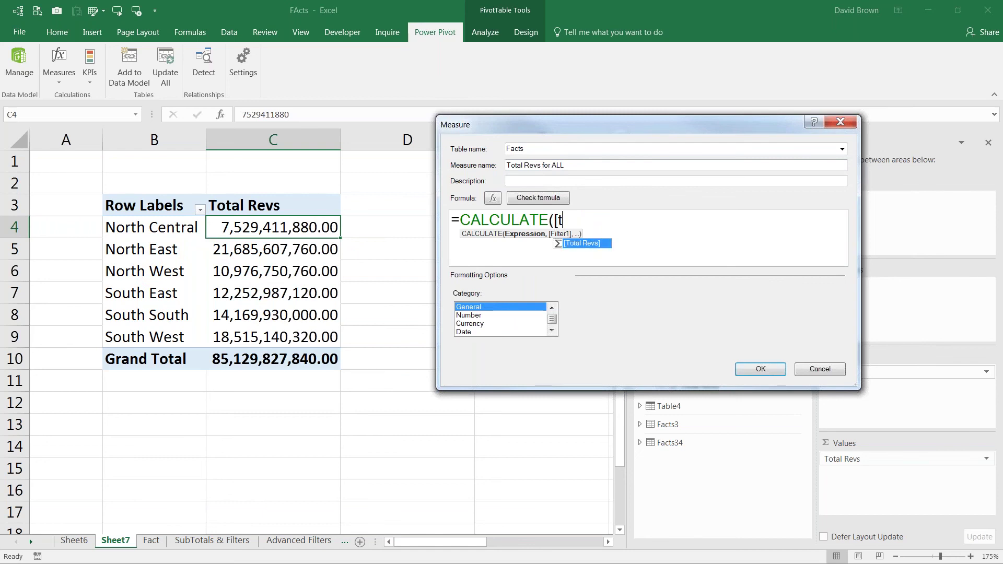
key(Tab)
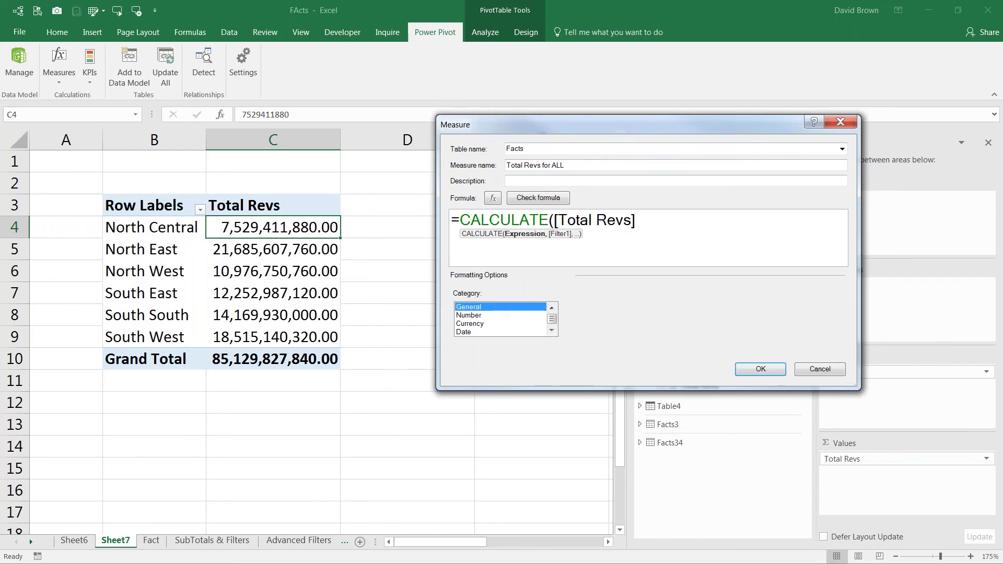
text(,)
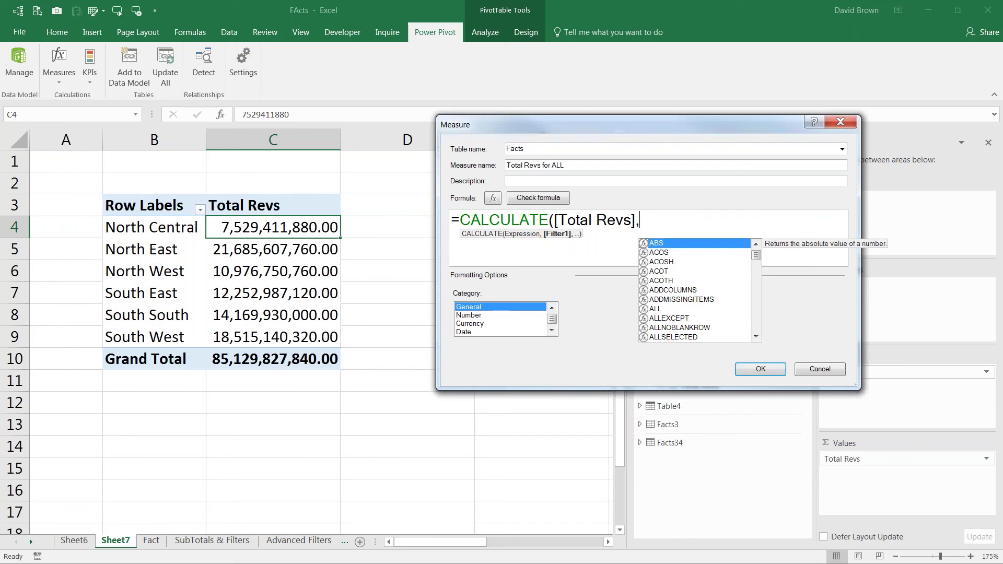
text(all)
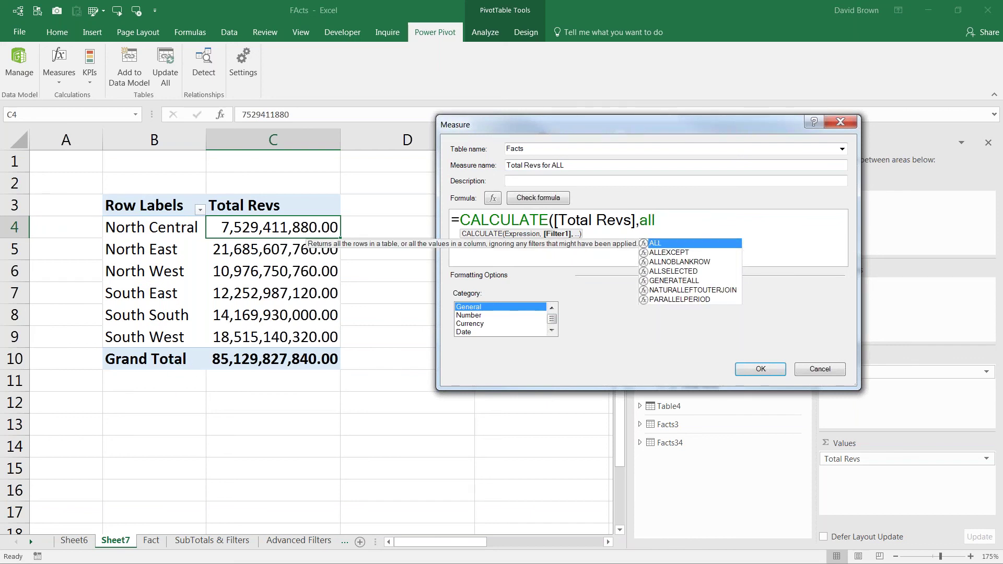
key(Tab)
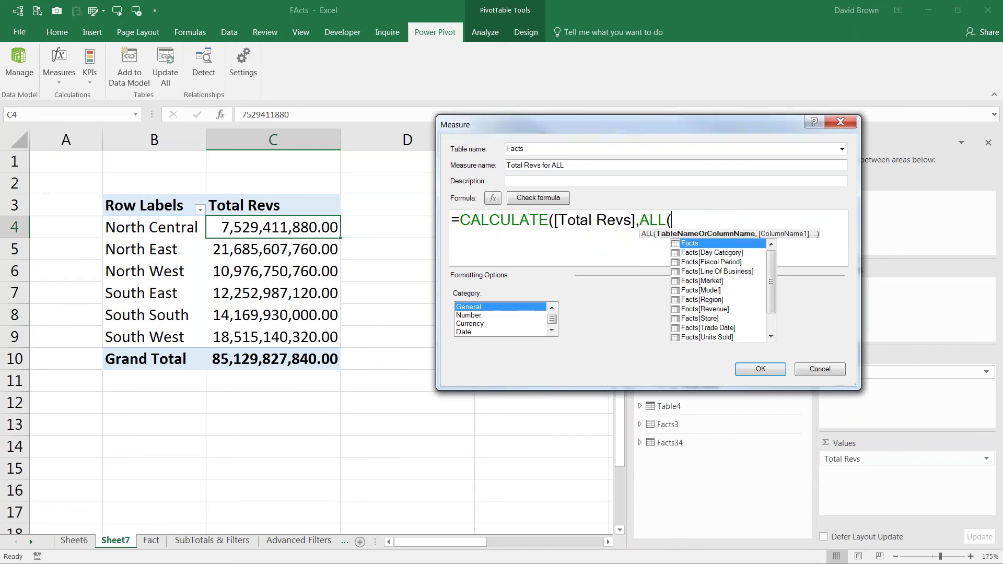
key(Down)
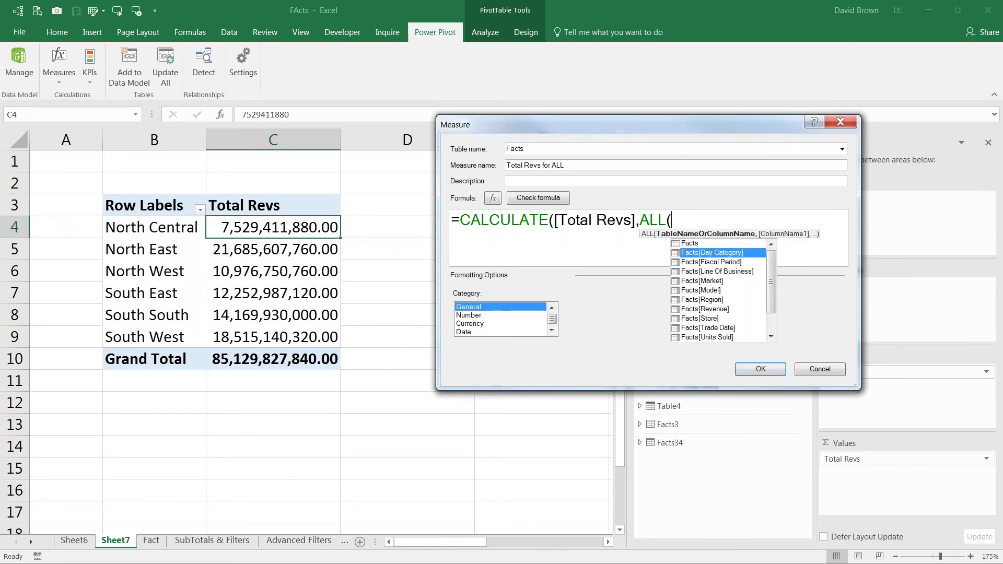
key(Down)
key(Down)
key(Down)
key(Down)
key(Down)
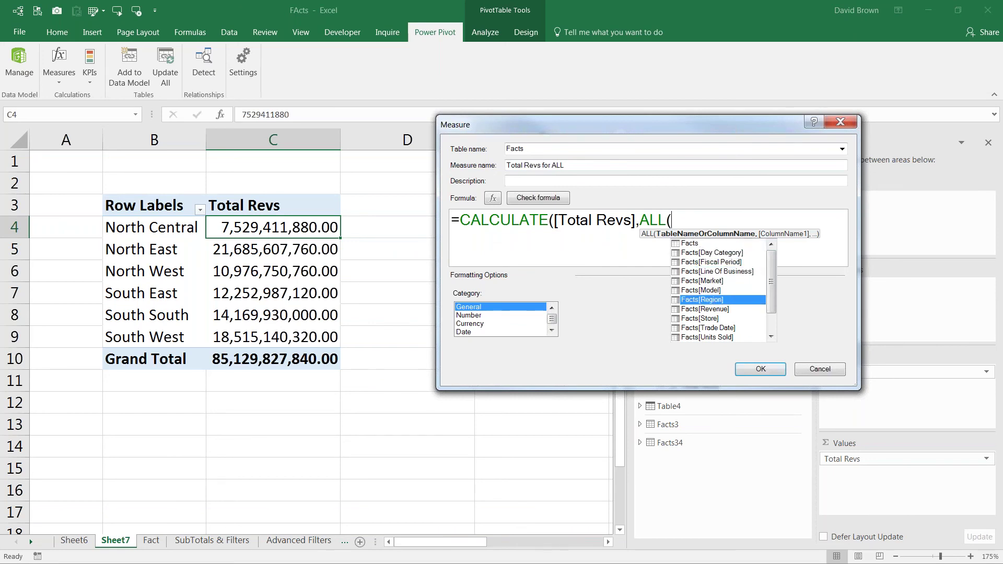
key(Tab)
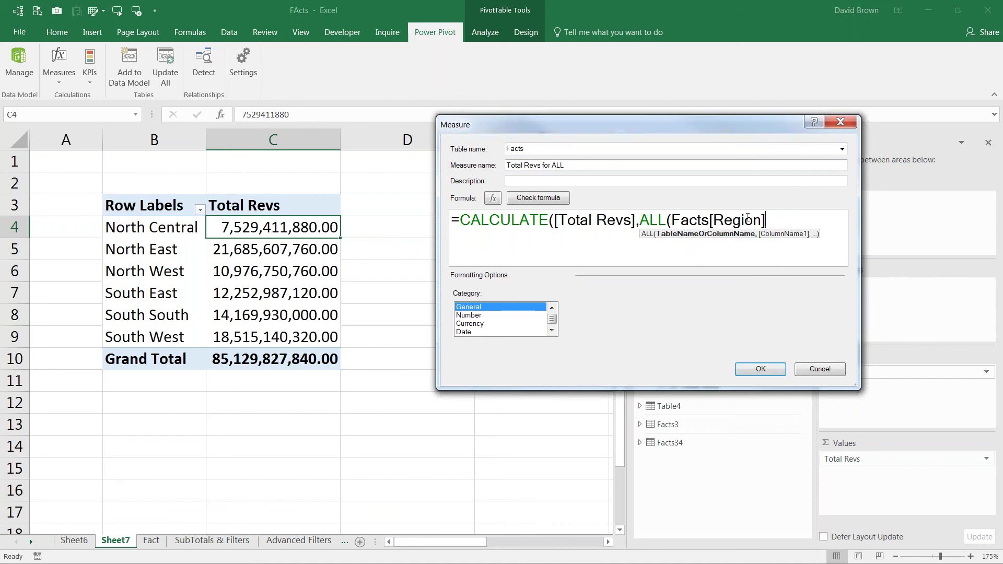
text()))
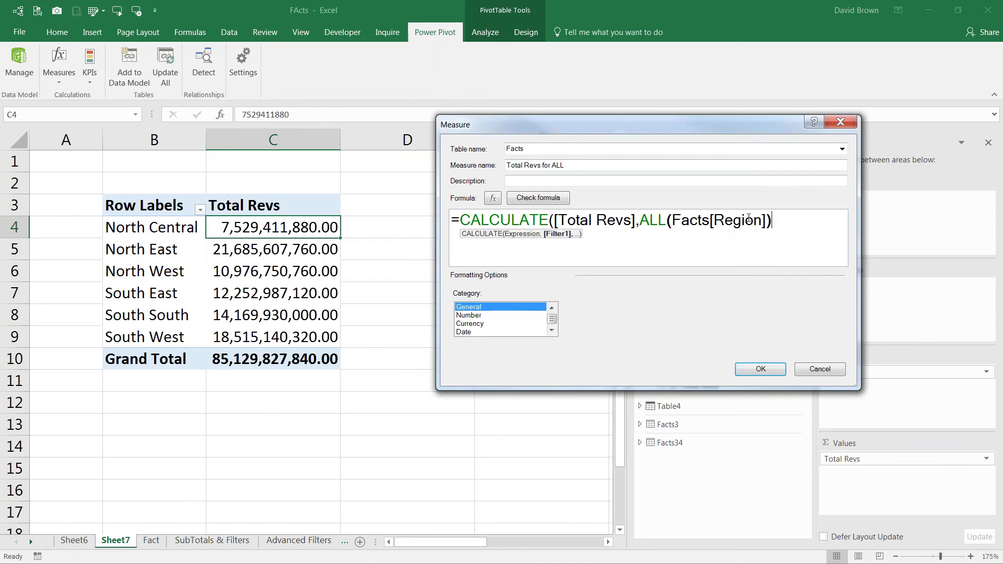
text())
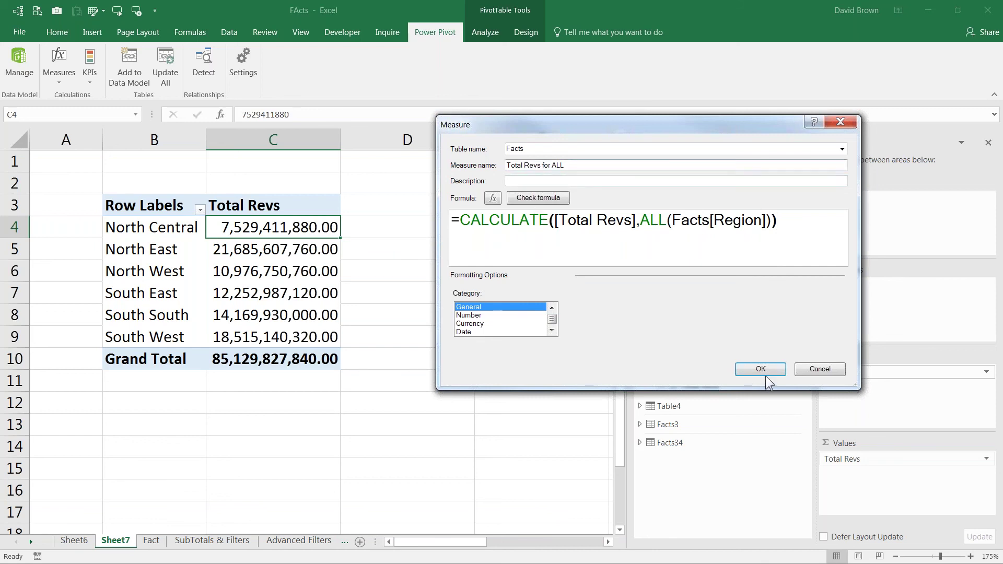
key(Return)
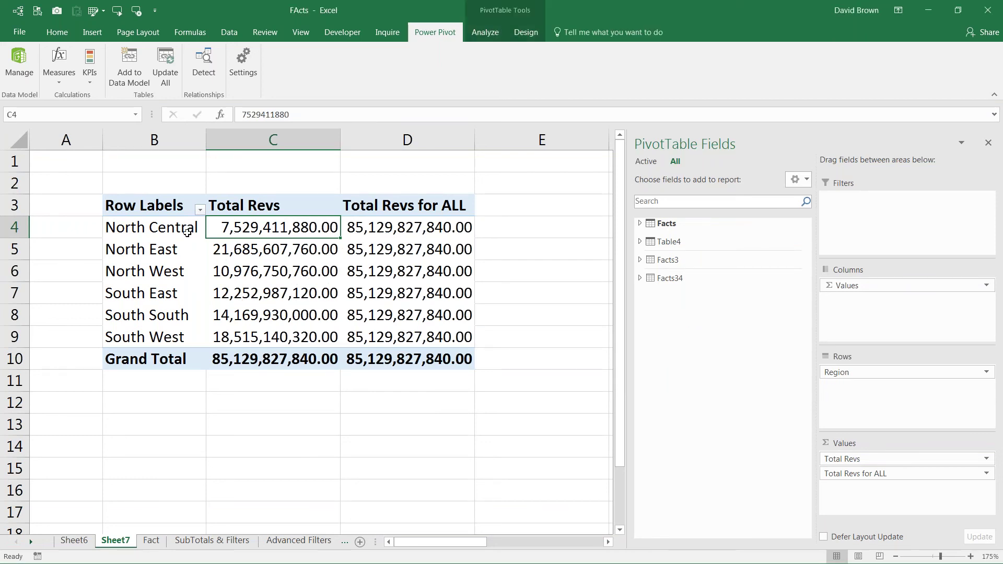
Select the region labels and Total Revs for ALL values, including Grand Total, to review them.
drag(187, 233, 177, 335)
drag(380, 230, 379, 338)
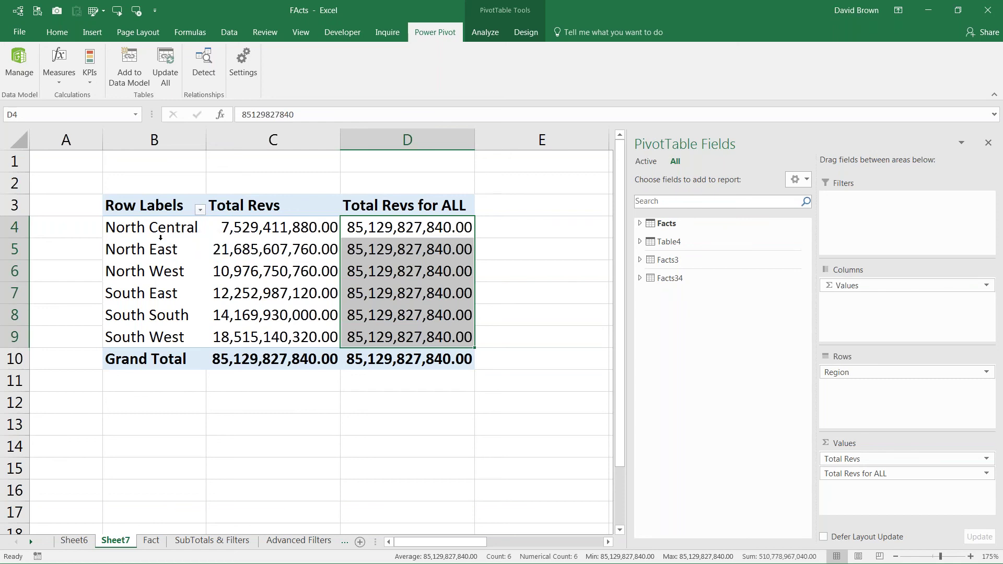
drag(165, 229, 163, 342)
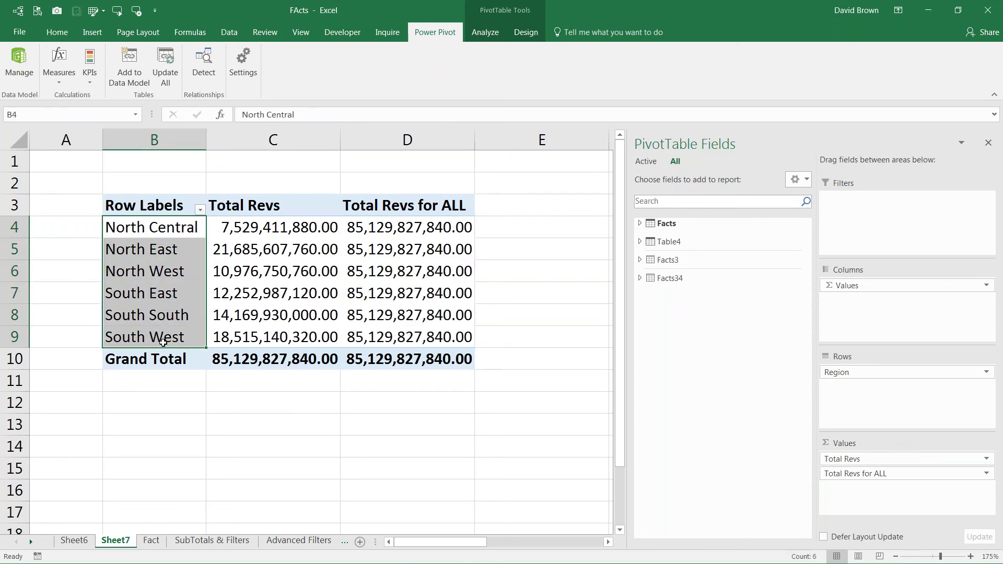
click(391, 227)
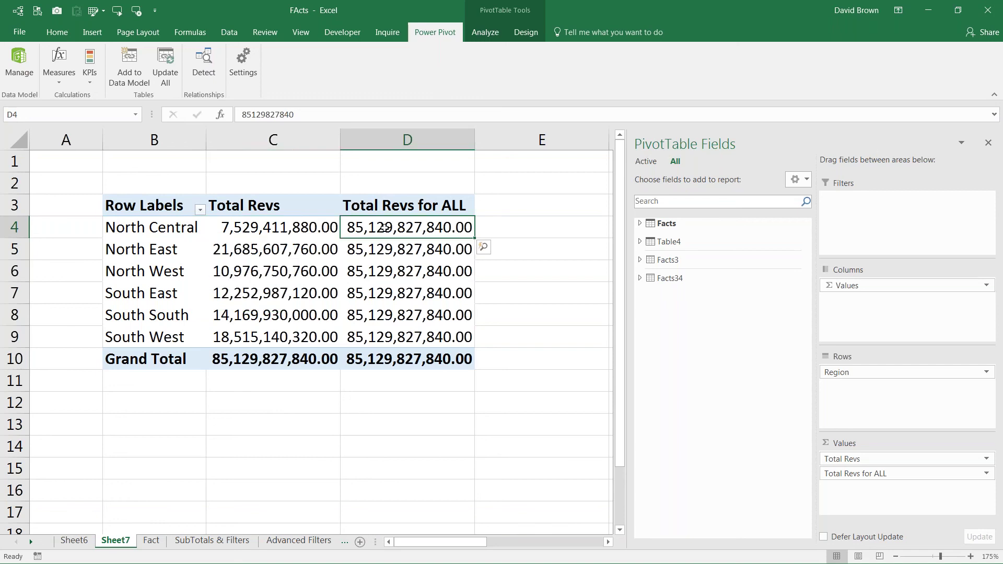
drag(165, 230, 169, 290)
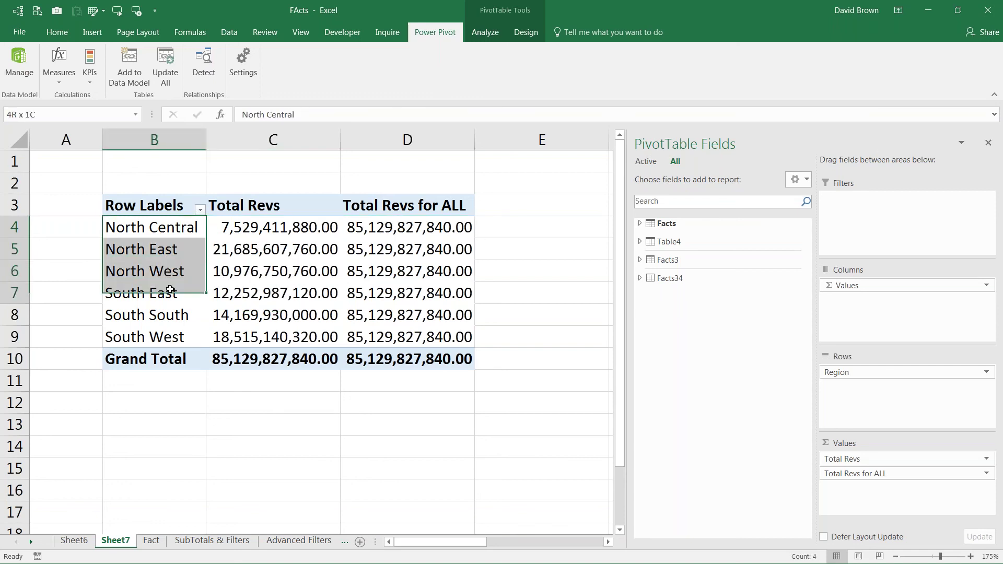
click(159, 231)
click(152, 253)
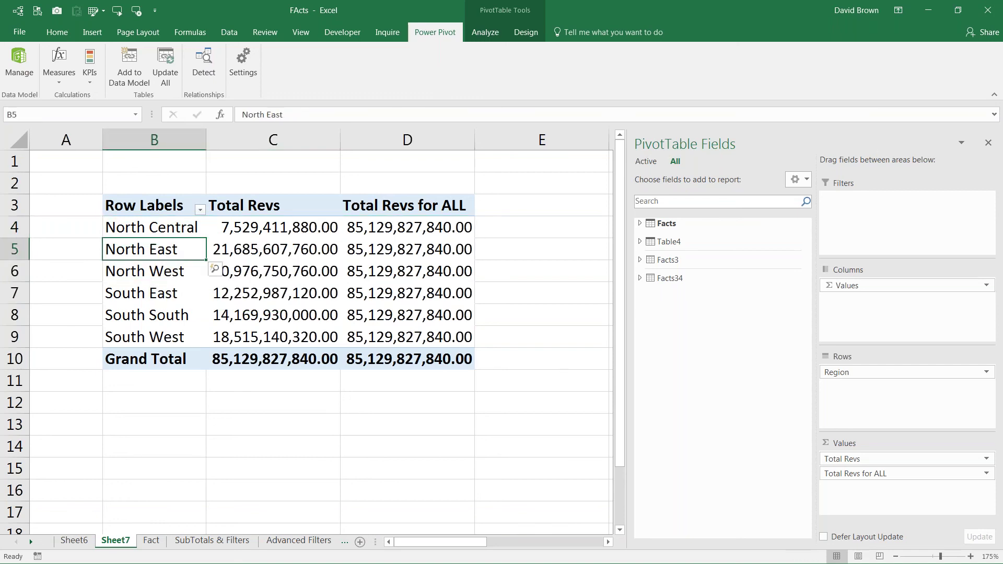
click(136, 276)
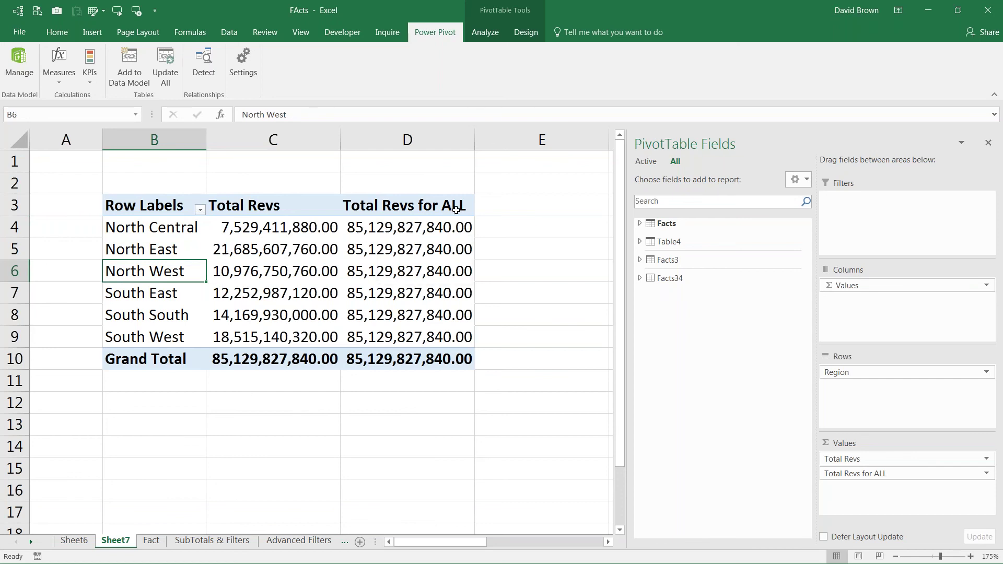
click(428, 234)
drag(428, 234, 395, 356)
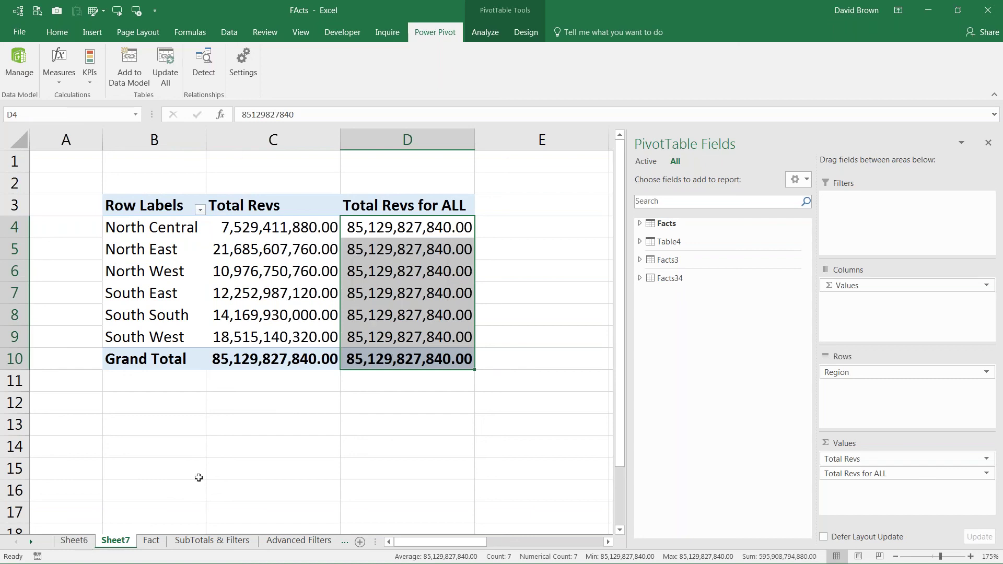
Glance at the Fact and Sheet6 sheets, then return to Sheet7 and select D4.
click(160, 541)
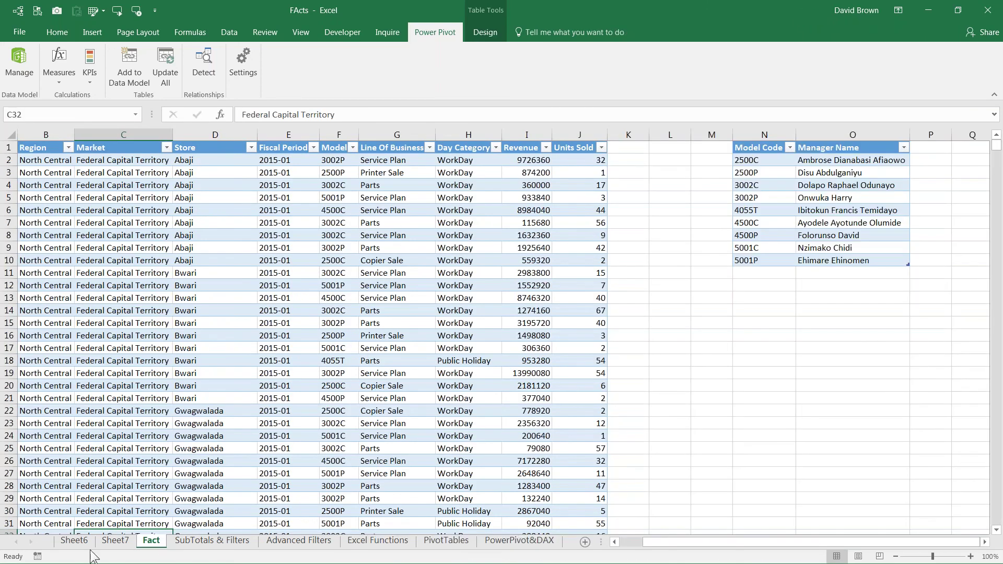
click(115, 542)
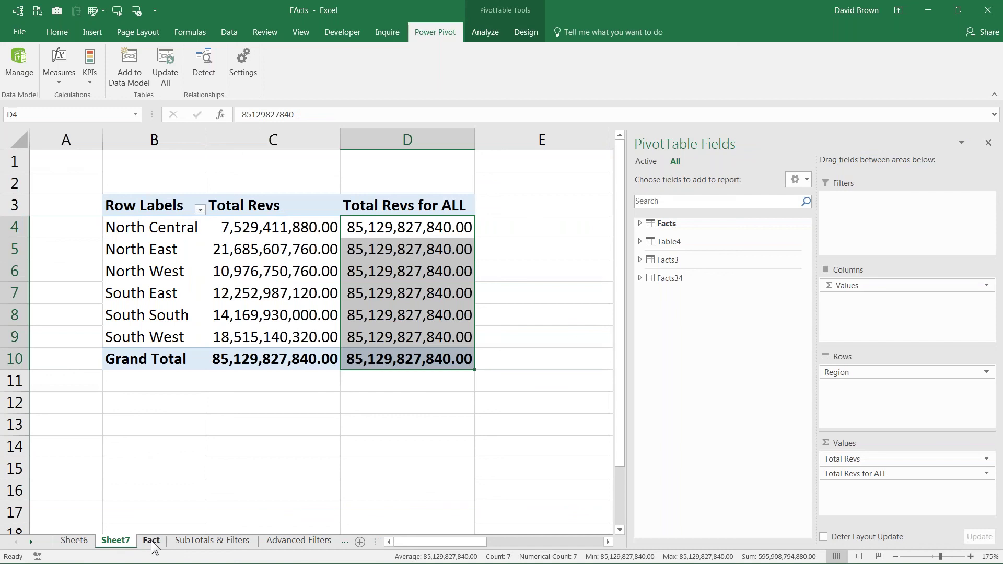
click(86, 542)
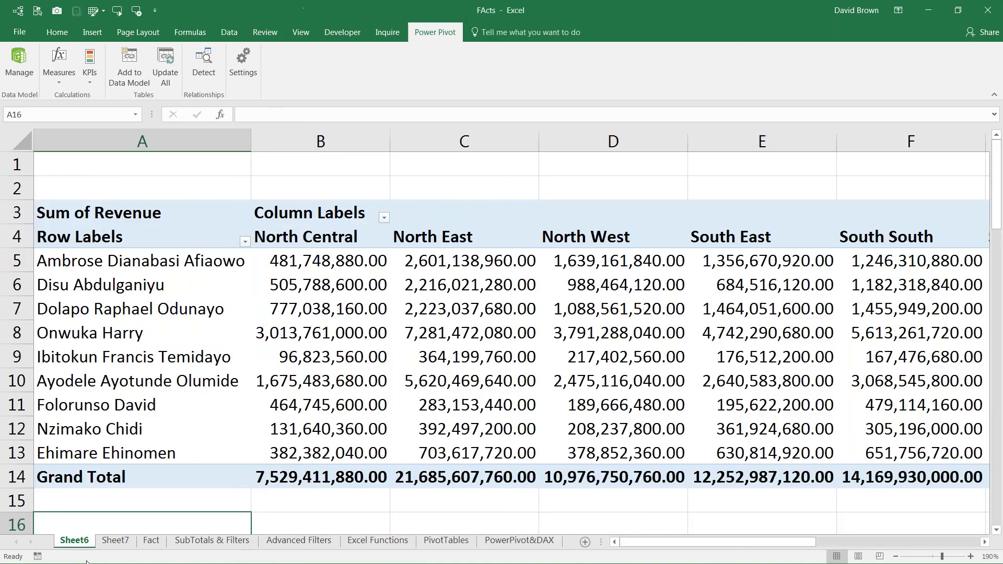
click(114, 541)
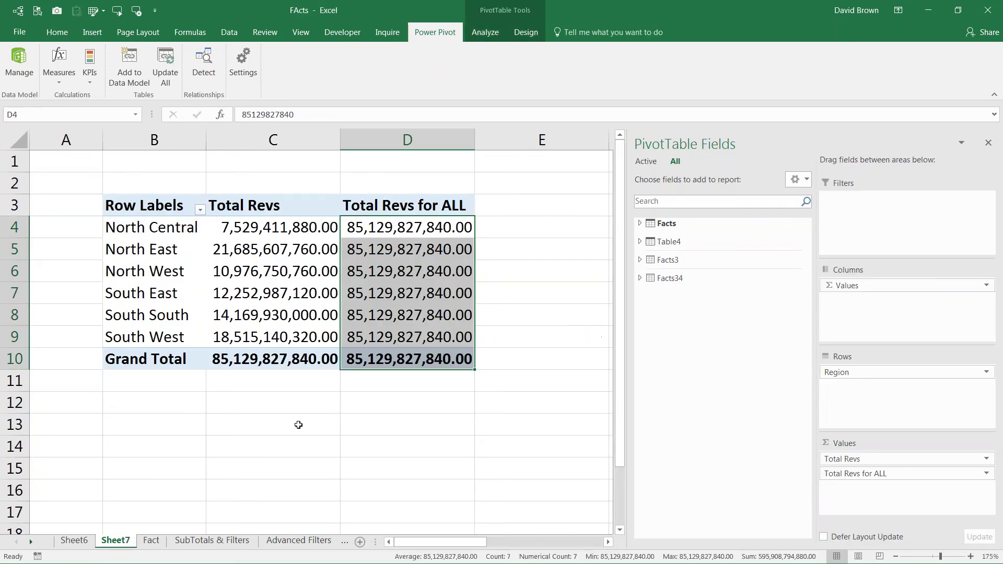
click(382, 237)
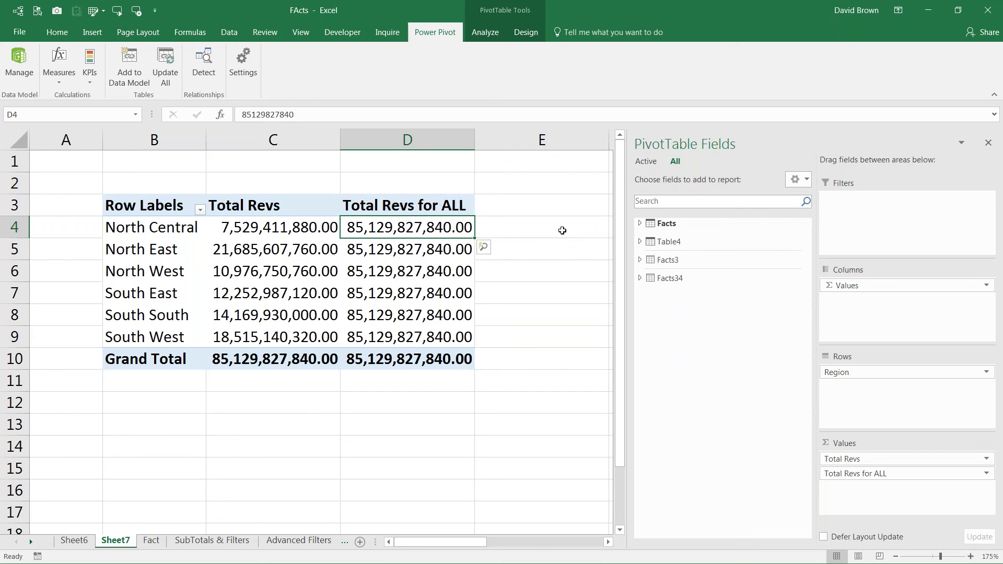
Start a new %age of Total measure with formula =[Total Revs]/[Total Revs for ALL].
click(61, 82)
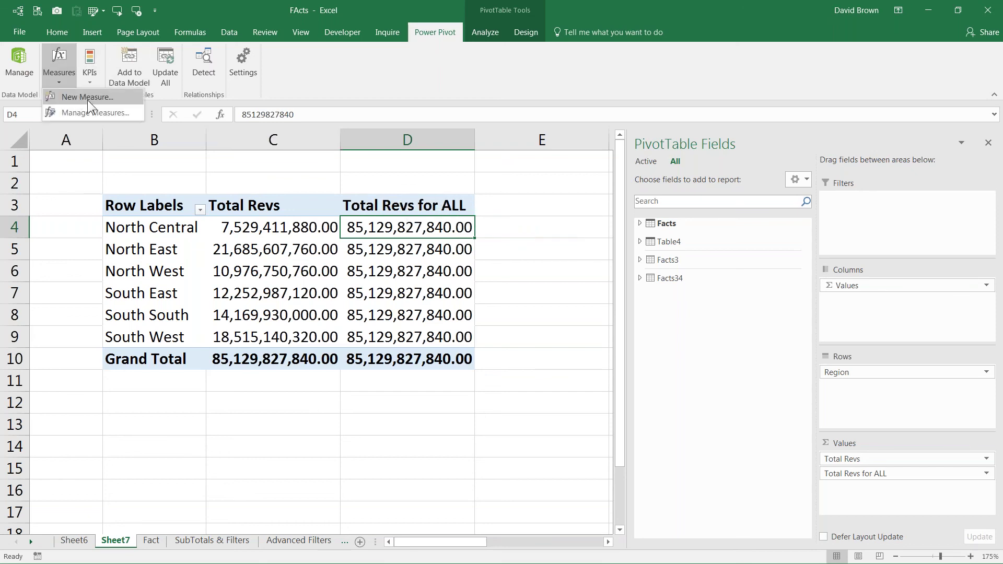
click(86, 98)
key(shift+Tab)
key(shift+Tab)
key(shift+Tab)
key(shift+Tab)
text(%)
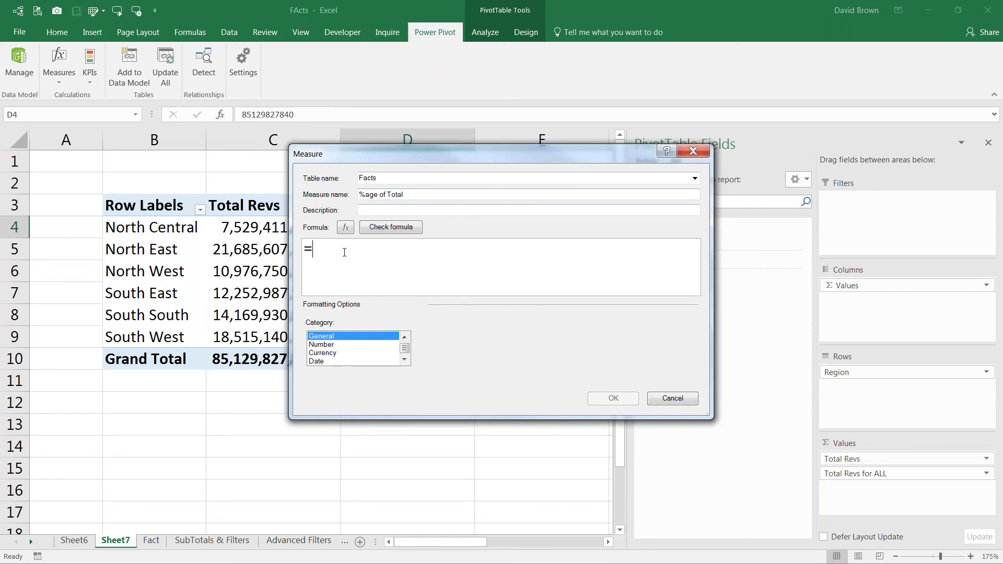
text([to)
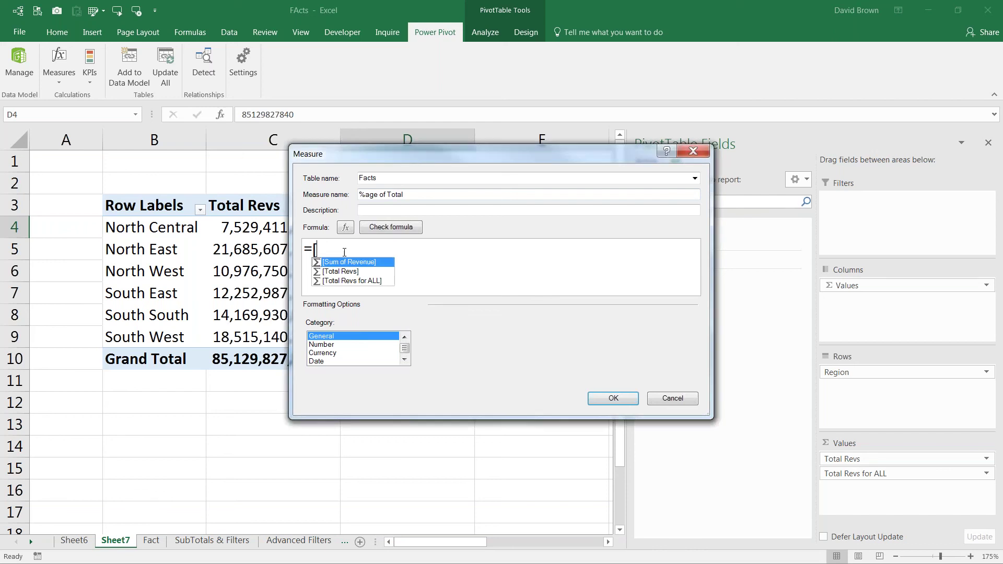
key(Tab)
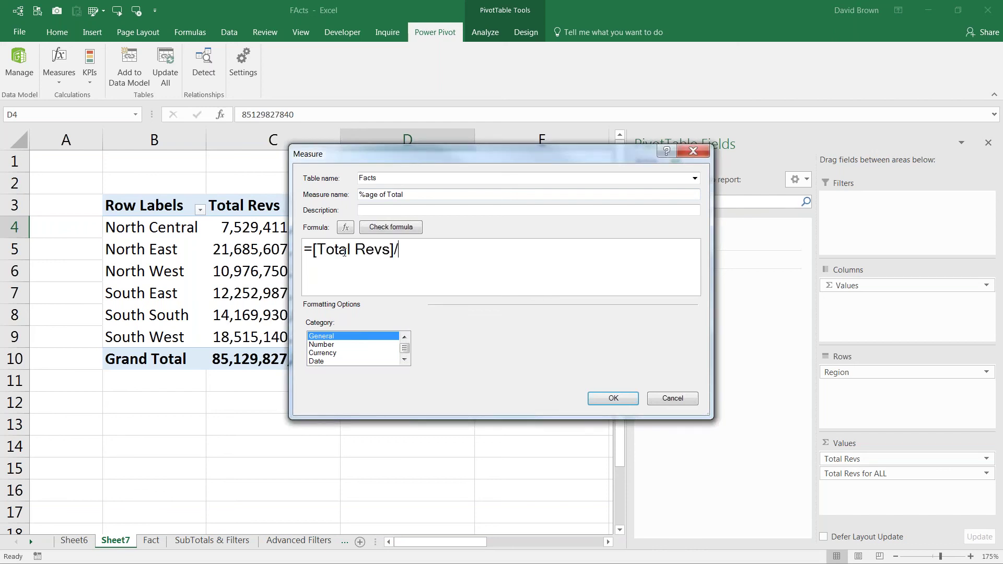
text(/[t)
key(Down)
key(Tab)
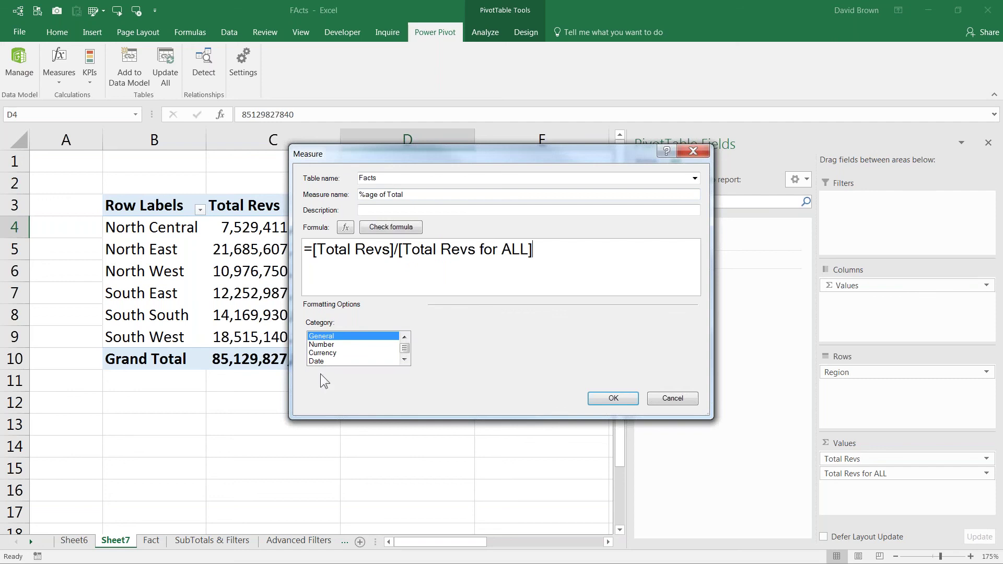
Format the %age of Total measure as Percentage and save it.
click(321, 344)
click(541, 341)
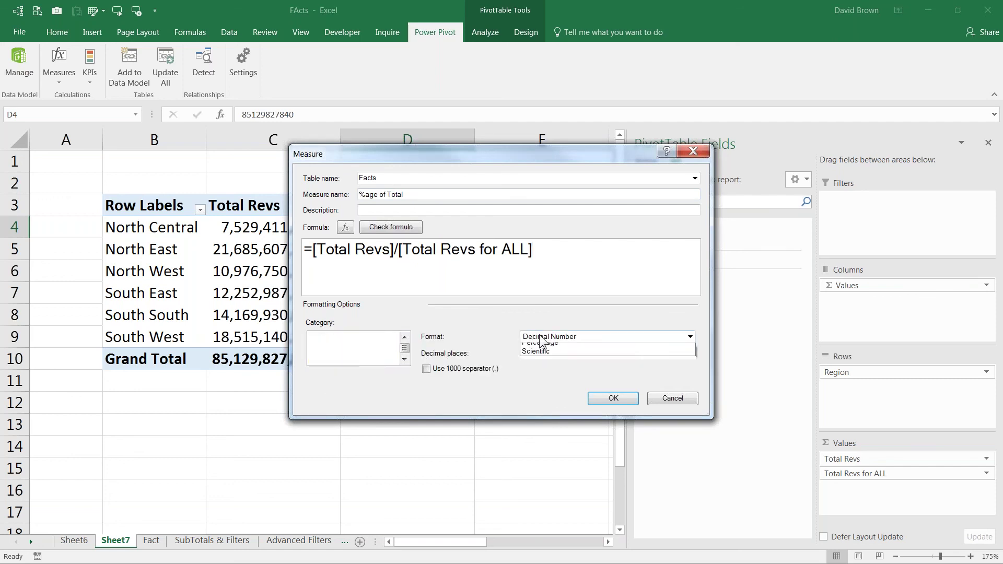
click(532, 363)
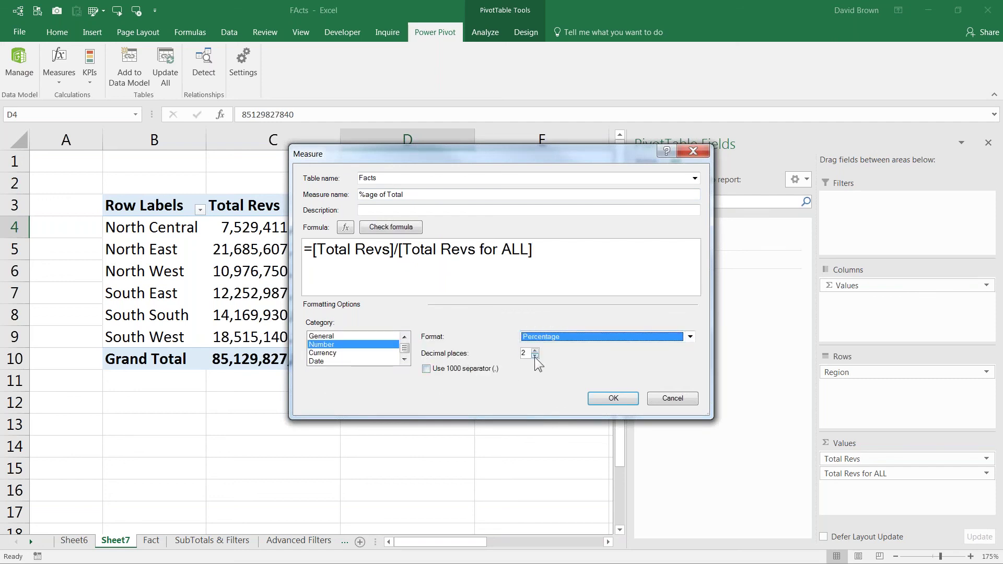
drag(623, 163, 580, 126)
click(580, 359)
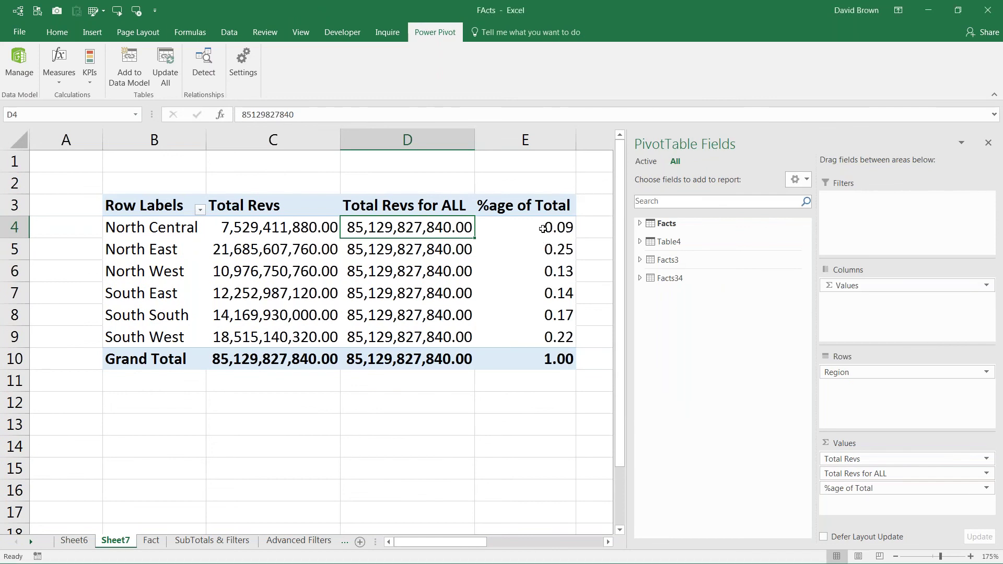
Remove Total Revs and Total Revs for ALL from the pivot's Values, then open Manage Measures.
click(545, 226)
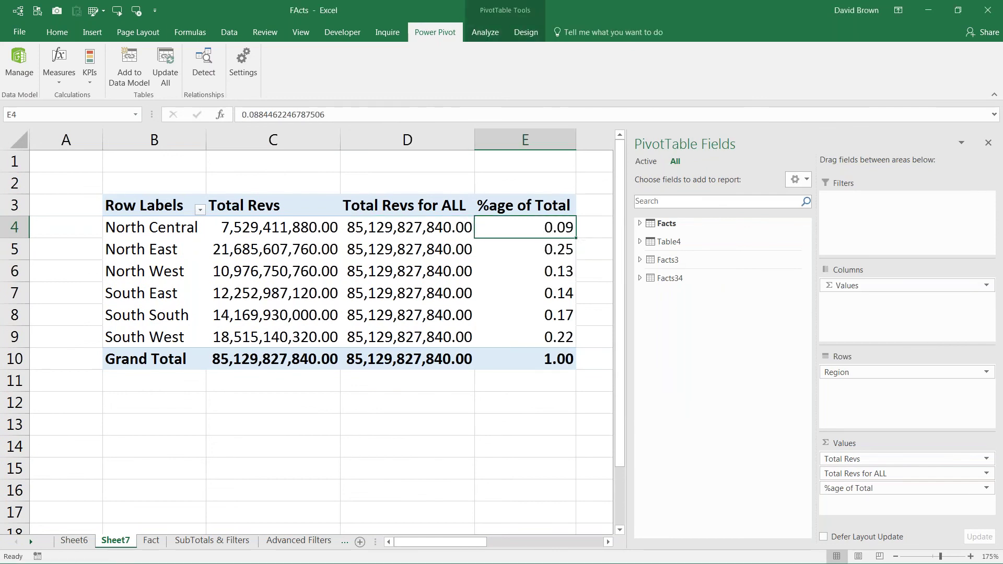
click(856, 474)
drag(857, 473, 298, 297)
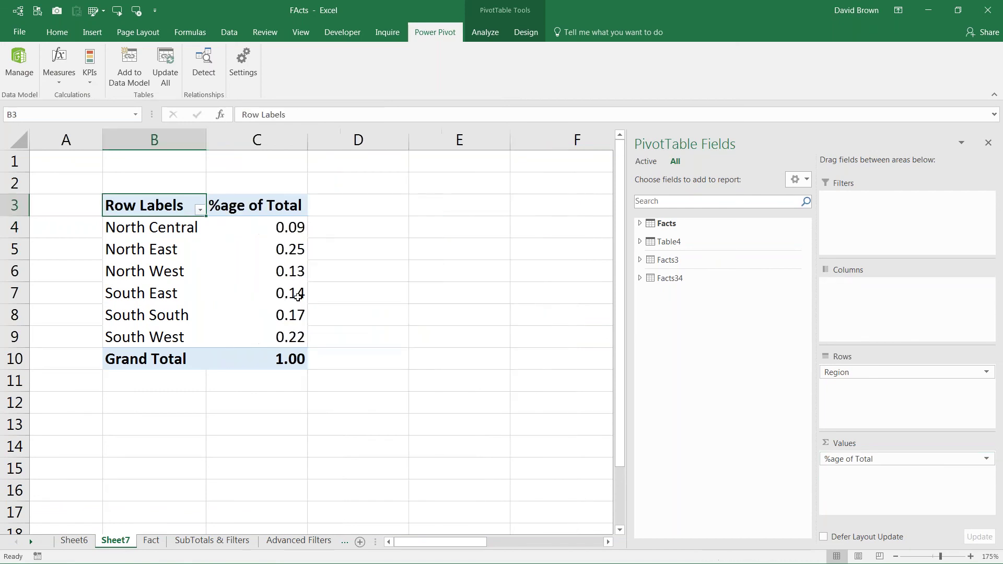
click(287, 228)
click(58, 80)
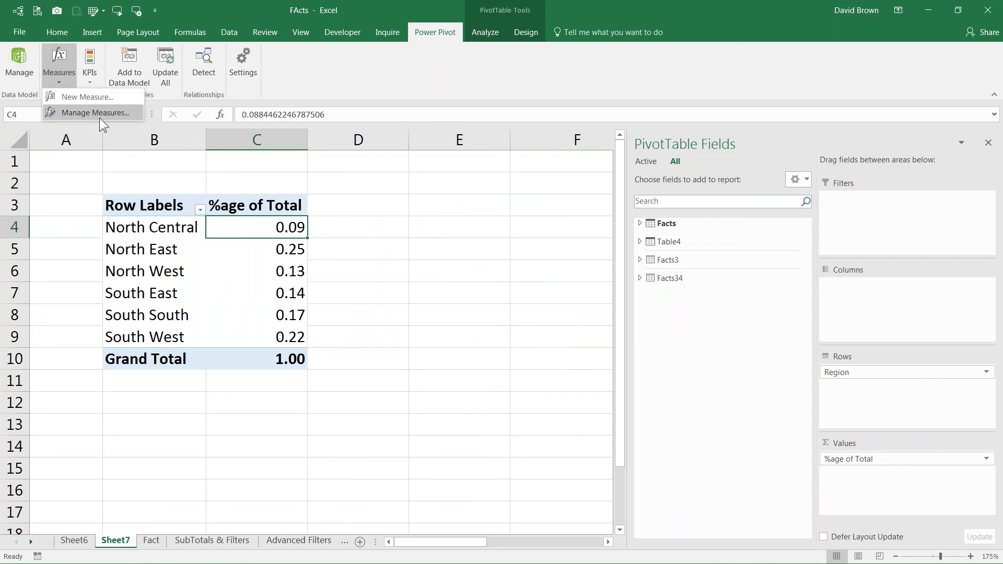
click(99, 114)
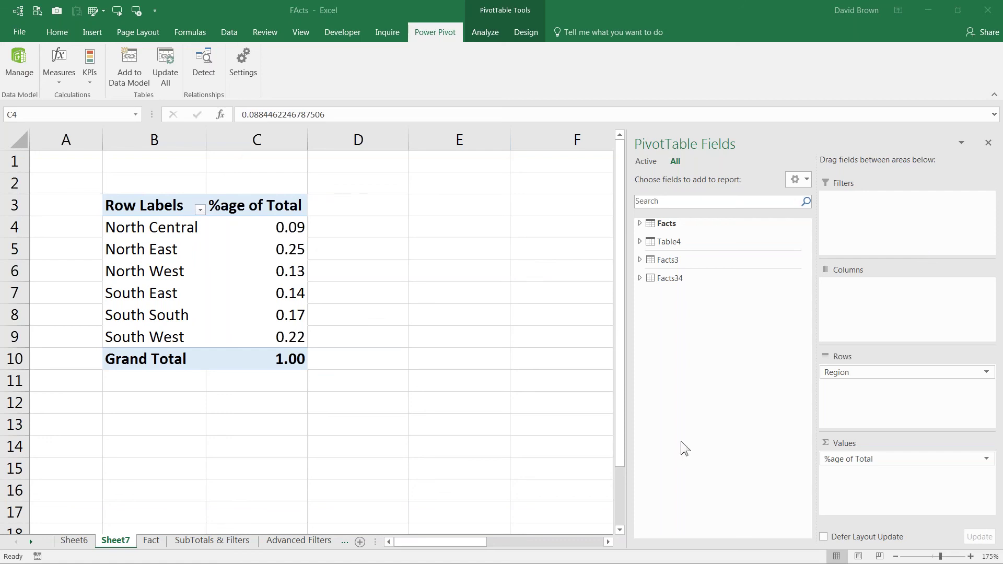
key(alt+Tab)
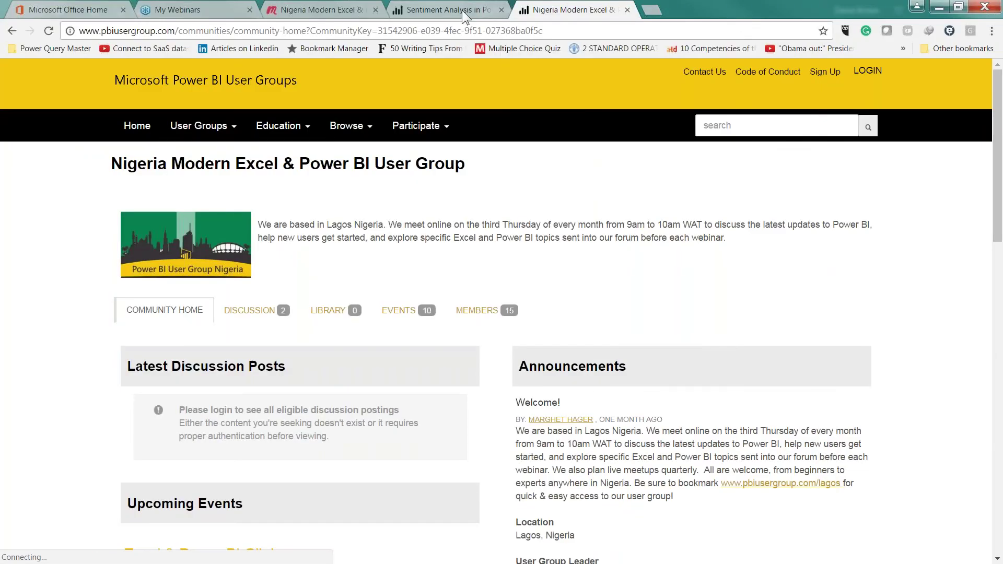
In Chrome, compare the Meetup and pbiusergroup.com group pages, then open a new blank tab.
click(317, 7)
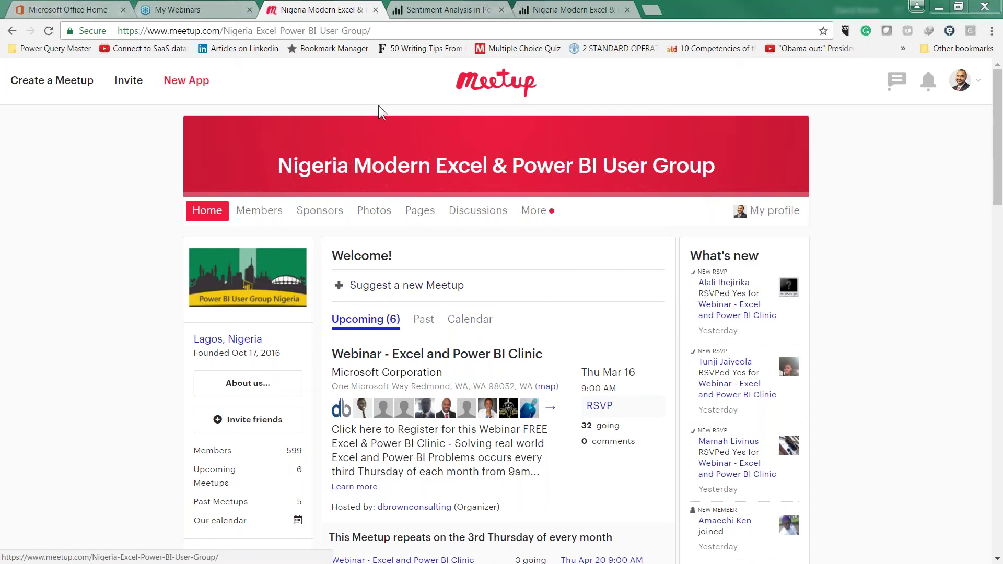
click(575, 10)
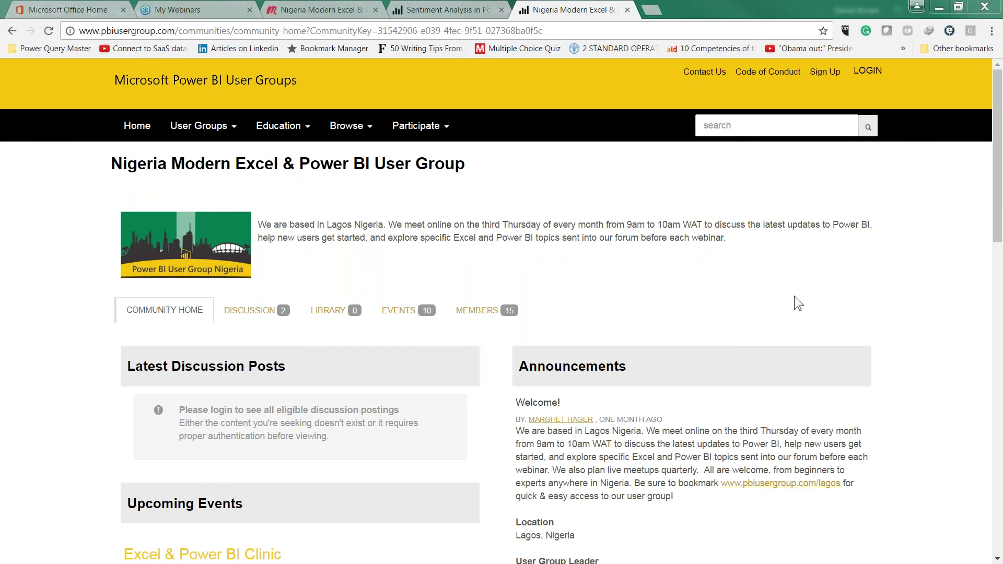
click(310, 9)
click(570, 10)
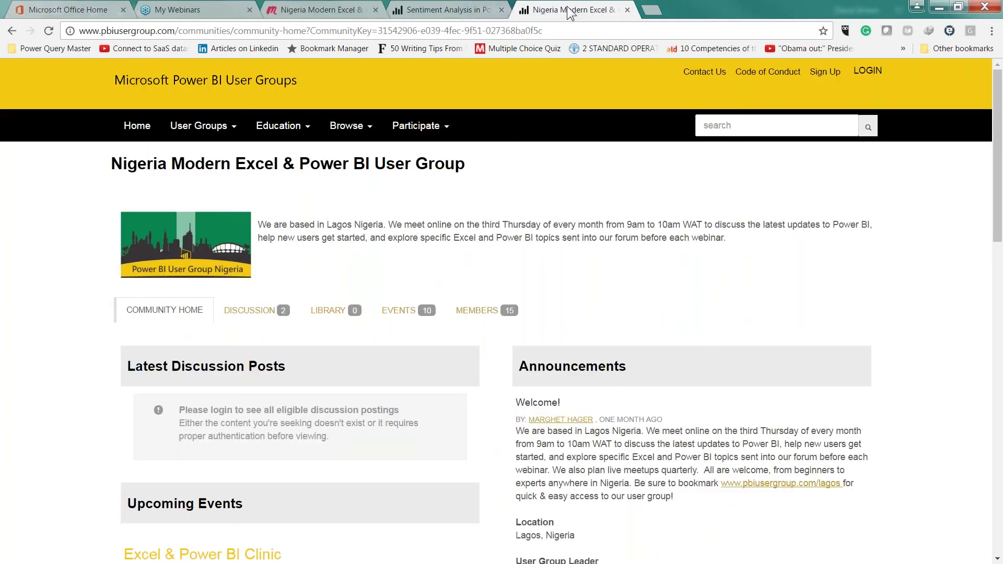
click(652, 9)
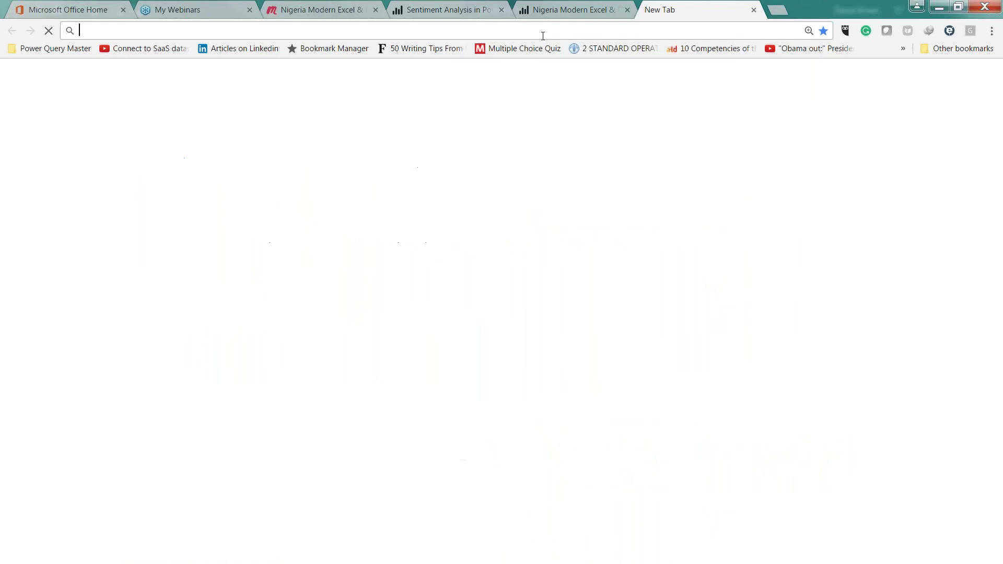
Go to YouTube, search for the trainer's consulting channel, and open the naira currency symbol video part 2.
text(you)
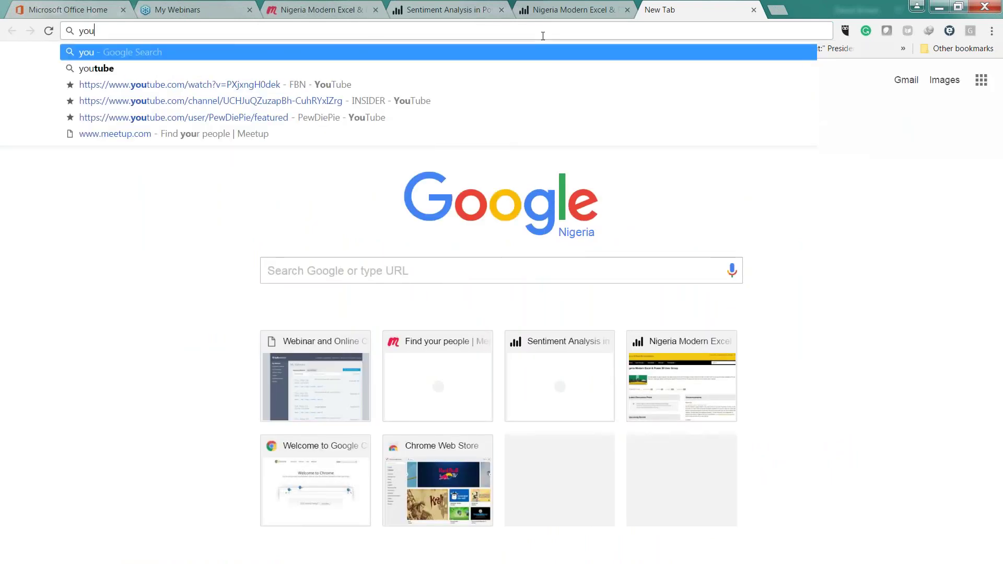
key(Down)
key(Return)
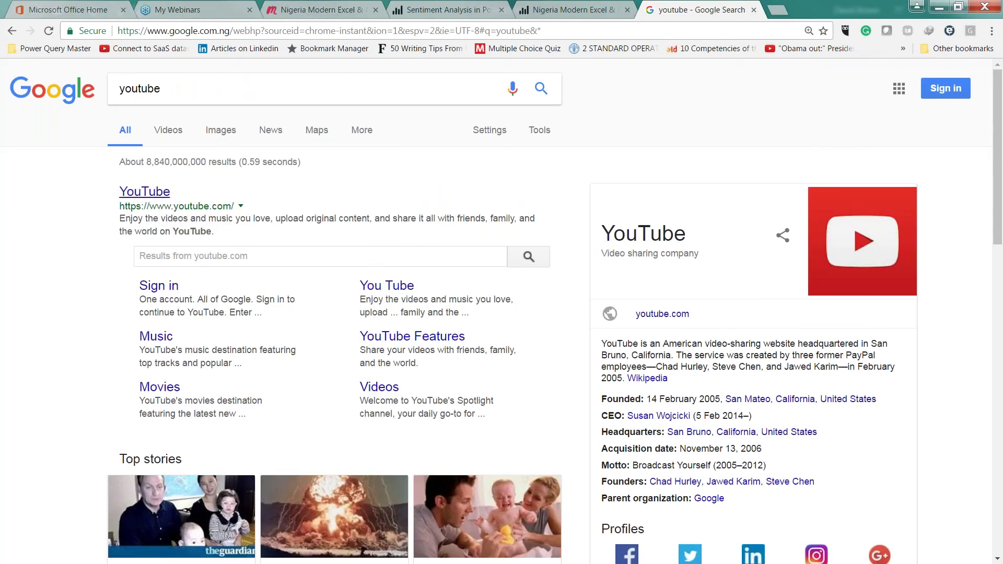
click(146, 193)
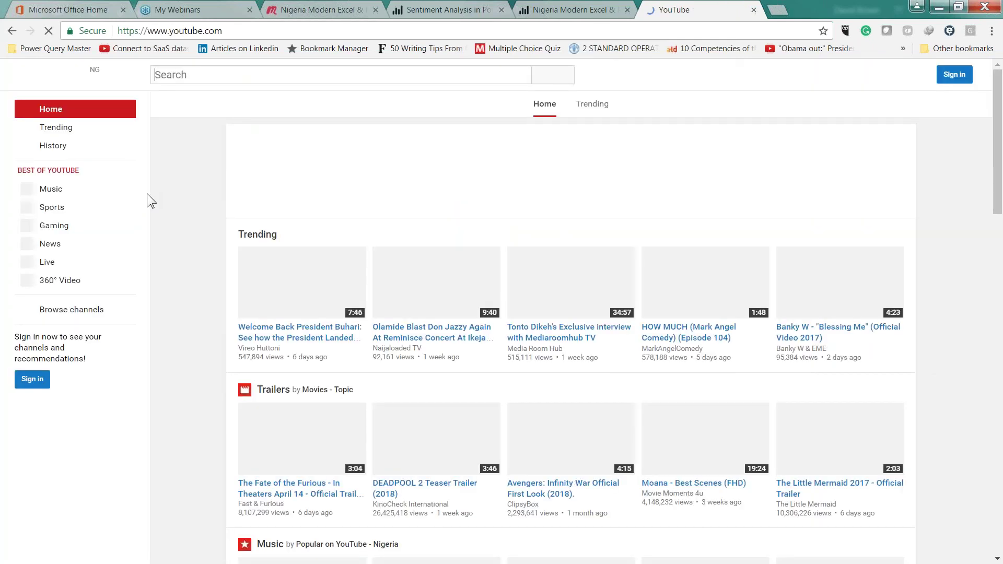
text(d)
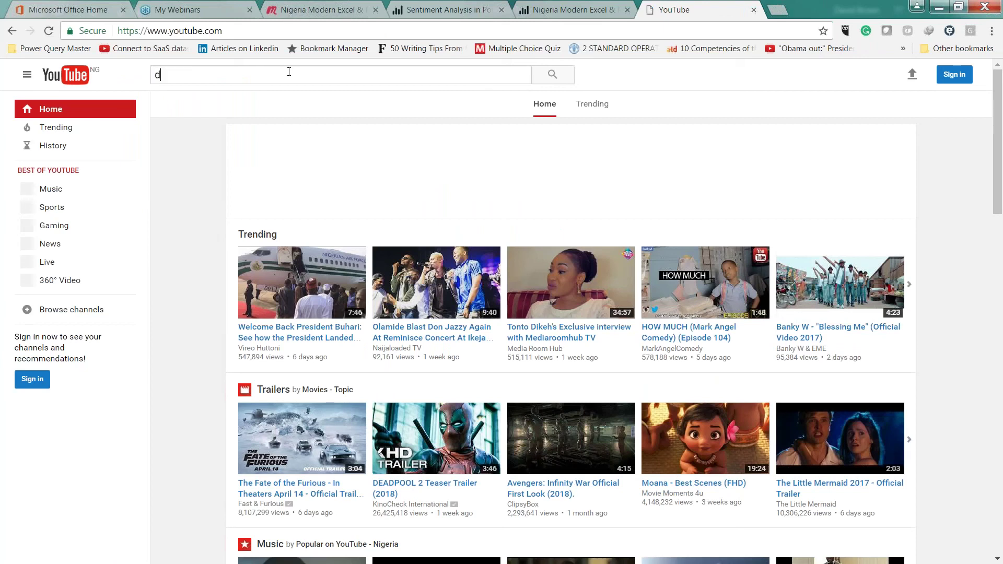
text(browncons)
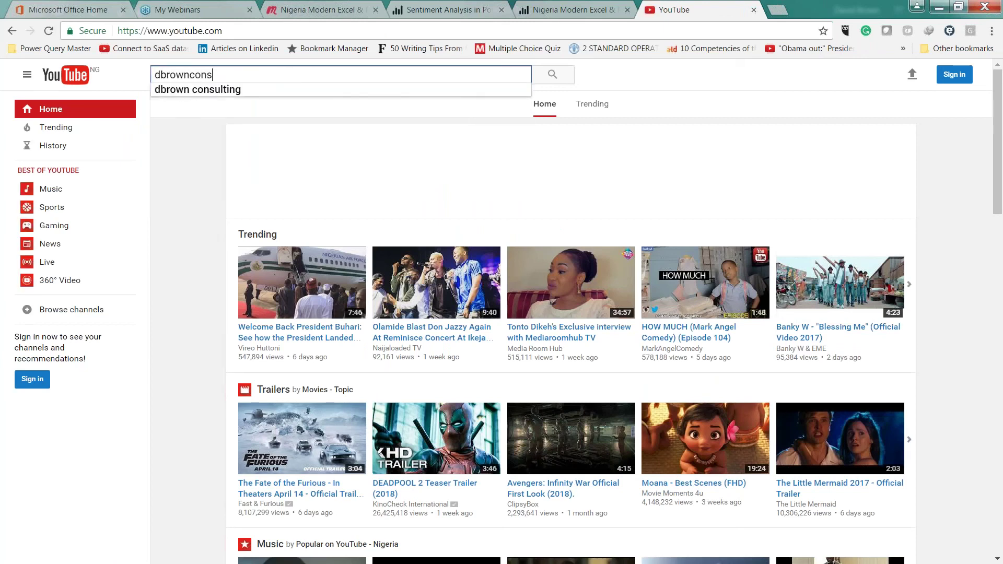
text(ulting)
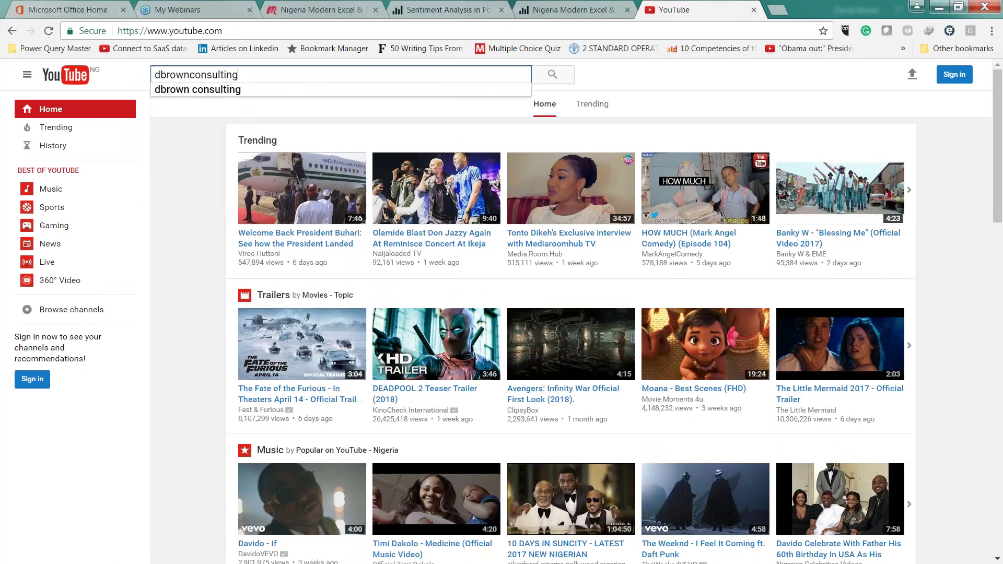
key(Return)
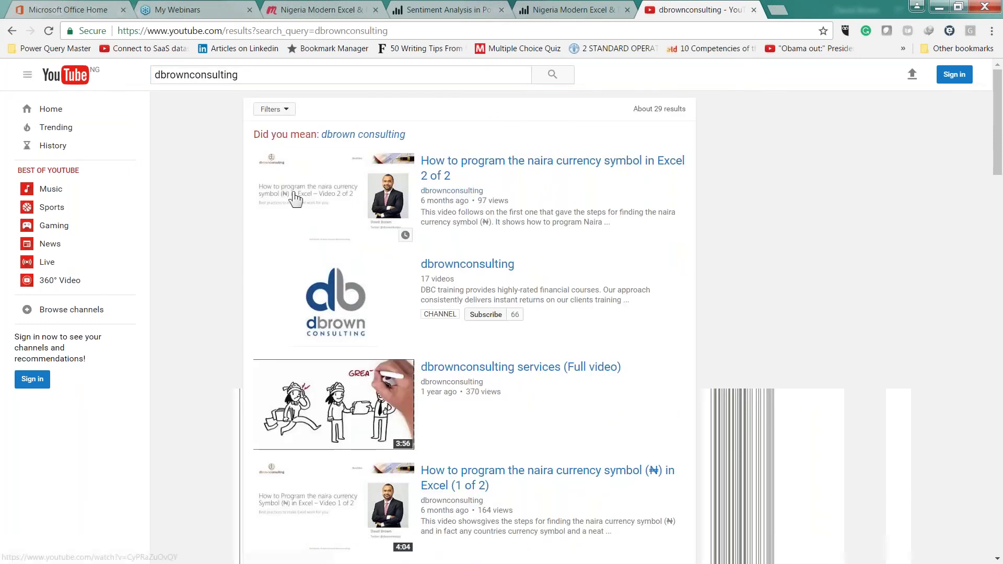
click(452, 163)
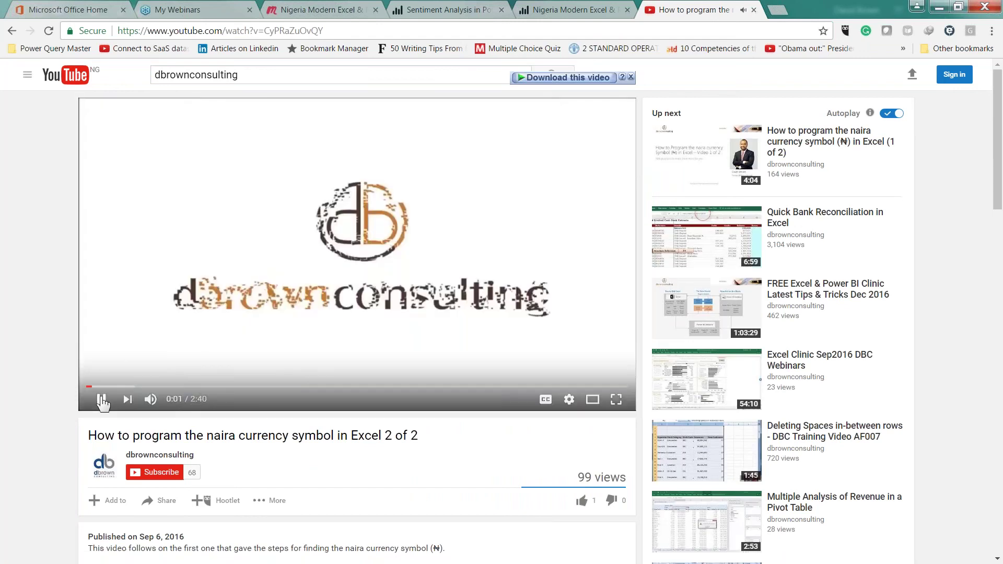
Pause the naira video at 0:42 after a Subscribe attempt, then switch to the Meetup group tab.
click(102, 400)
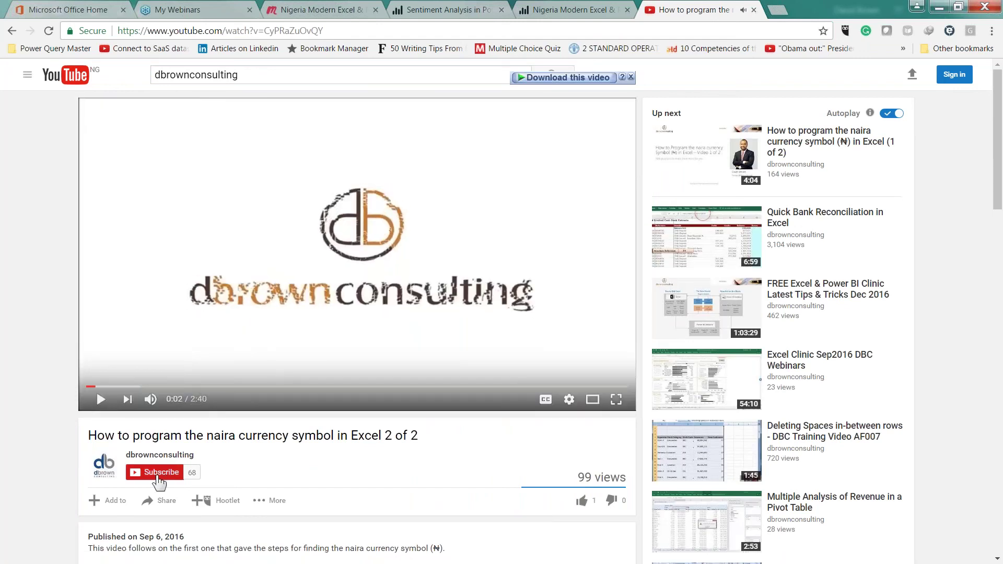
click(156, 474)
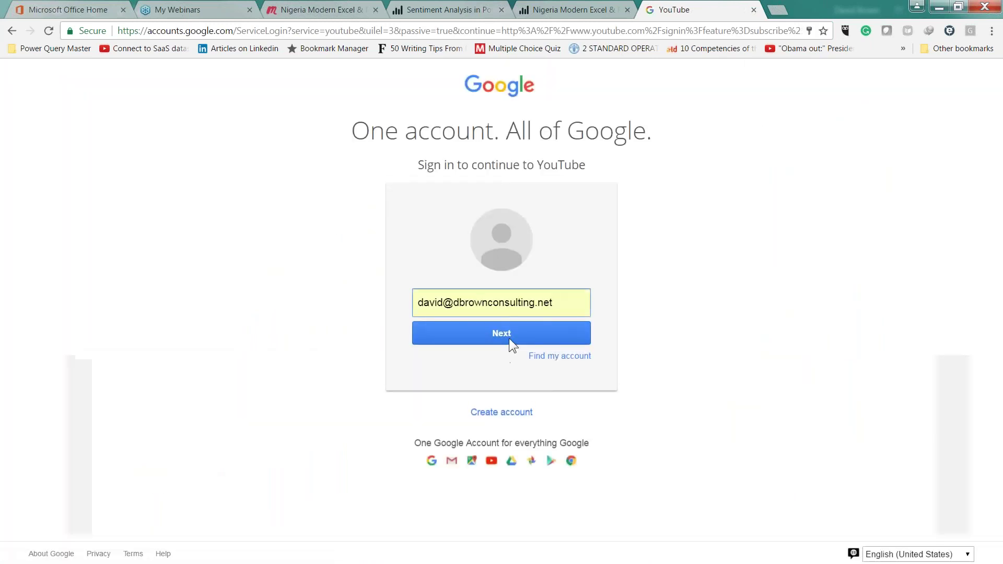
click(12, 30)
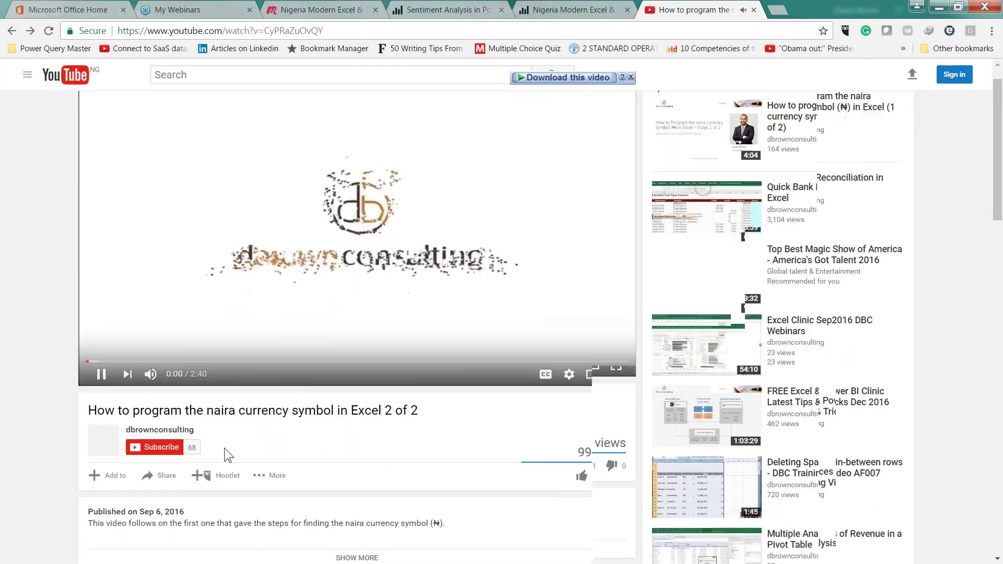
scroll(224, 447, down, 4)
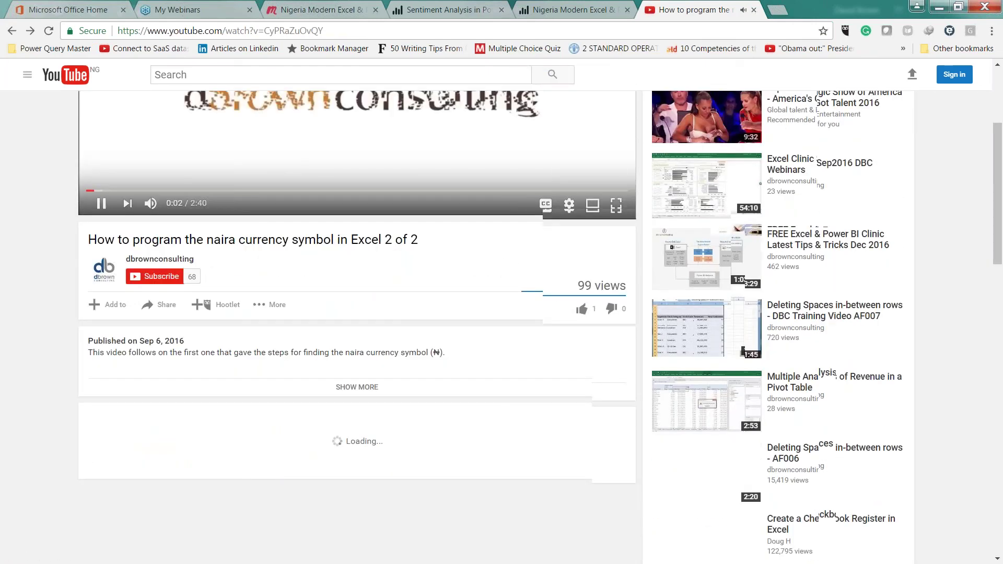
scroll(357, 313, up, 1)
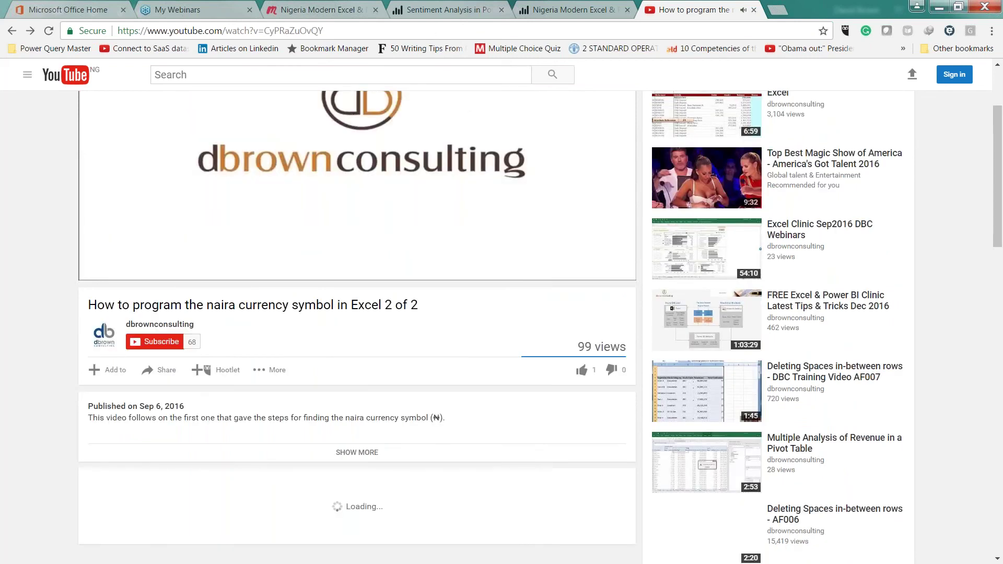
scroll(123, 364, up, 1)
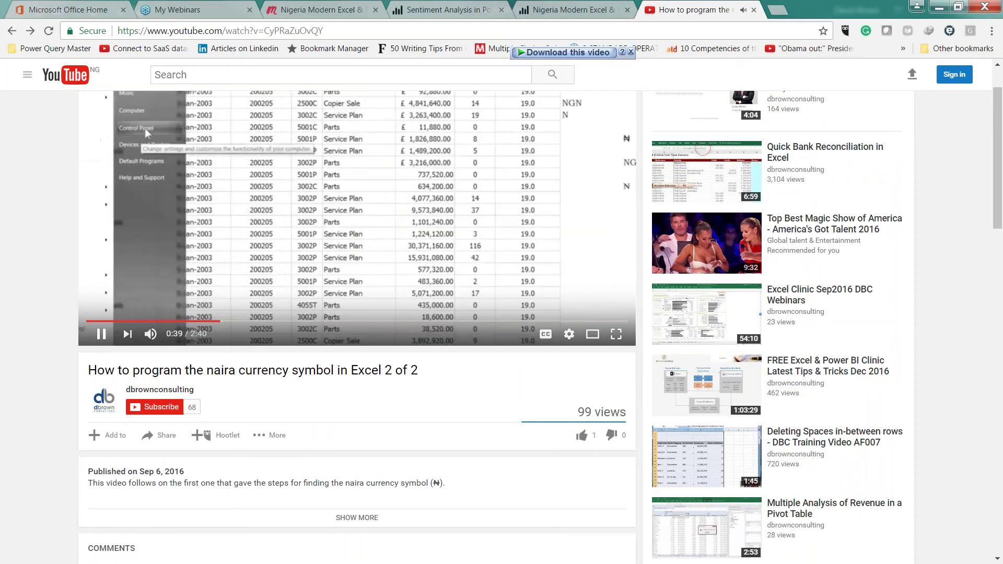
click(149, 313)
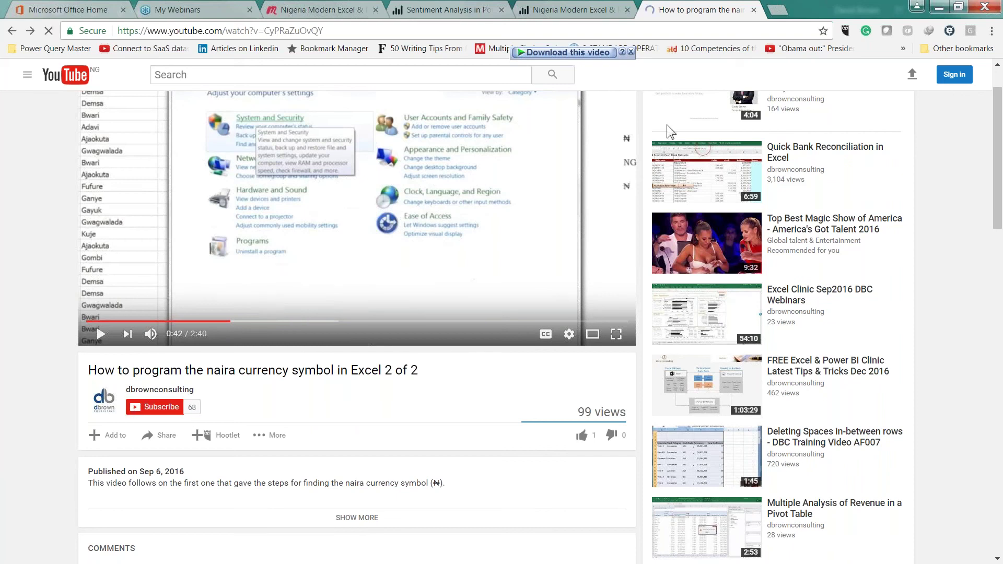
click(571, 9)
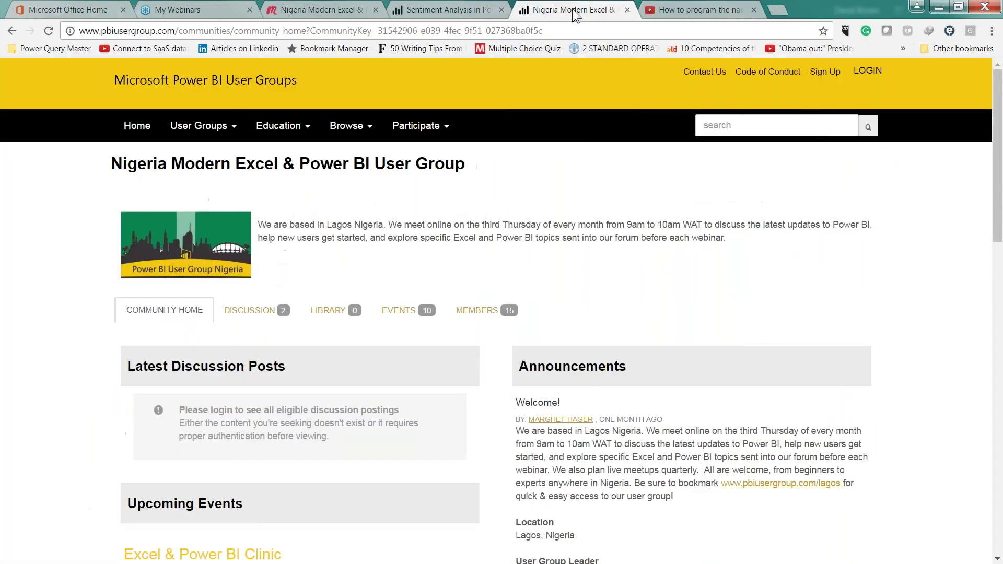
click(316, 6)
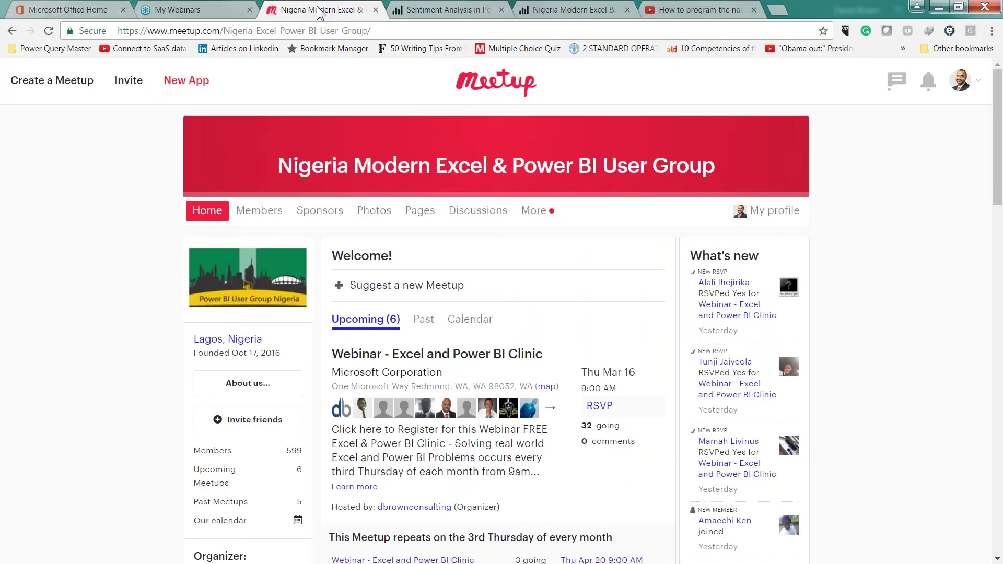